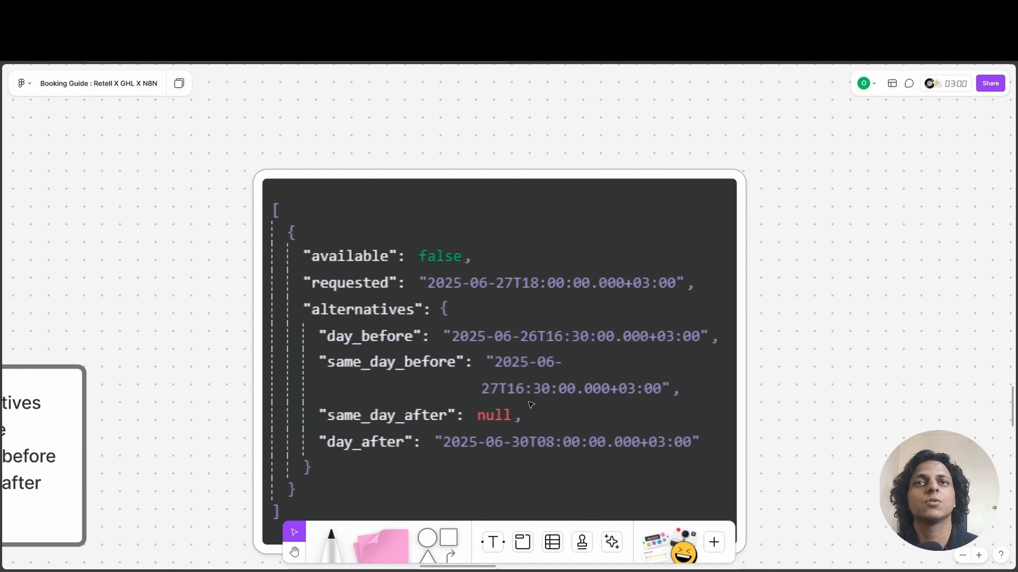
- Zoom the FigJam canvas out from the JSON block to show the flowchart from Check availability to Get Free Slots API
scroll(489, 382, down, 3)
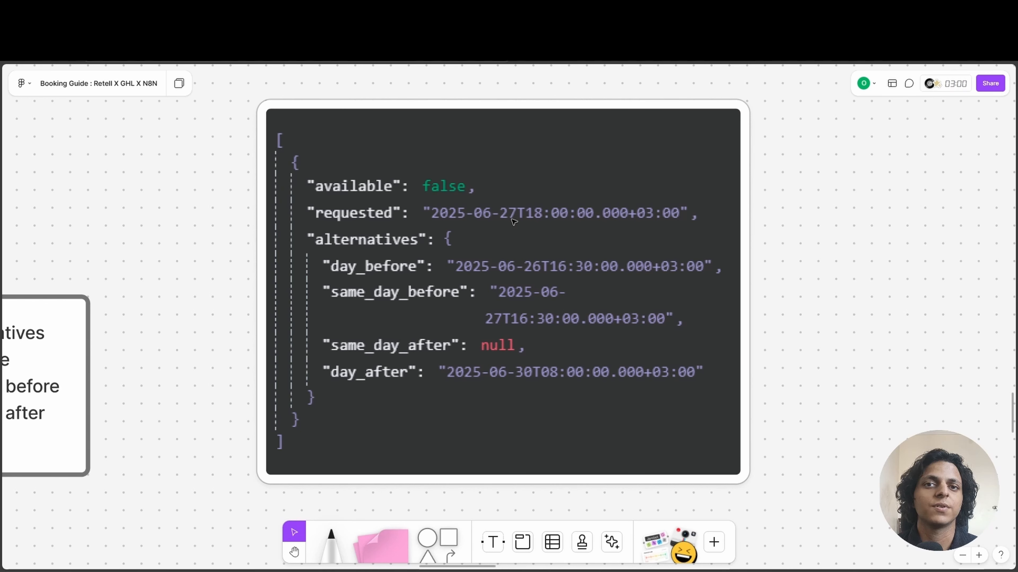
scroll(514, 221, down, 5)
drag(514, 221, 445, 417)
drag(278, 398, 273, 314)
scroll(443, 421, up, 3)
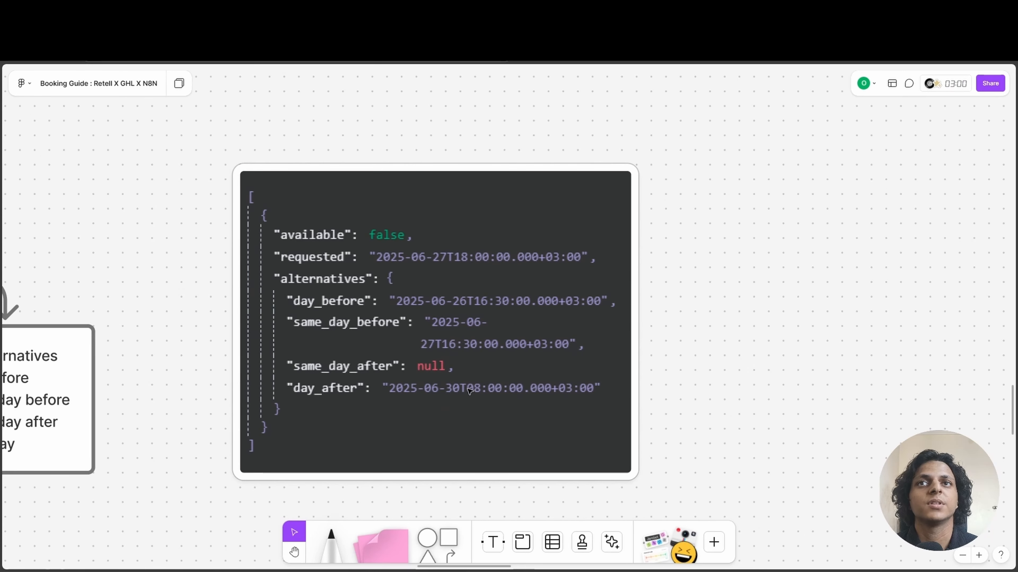
scroll(344, 373, down, 4)
scroll(293, 211, up, 2)
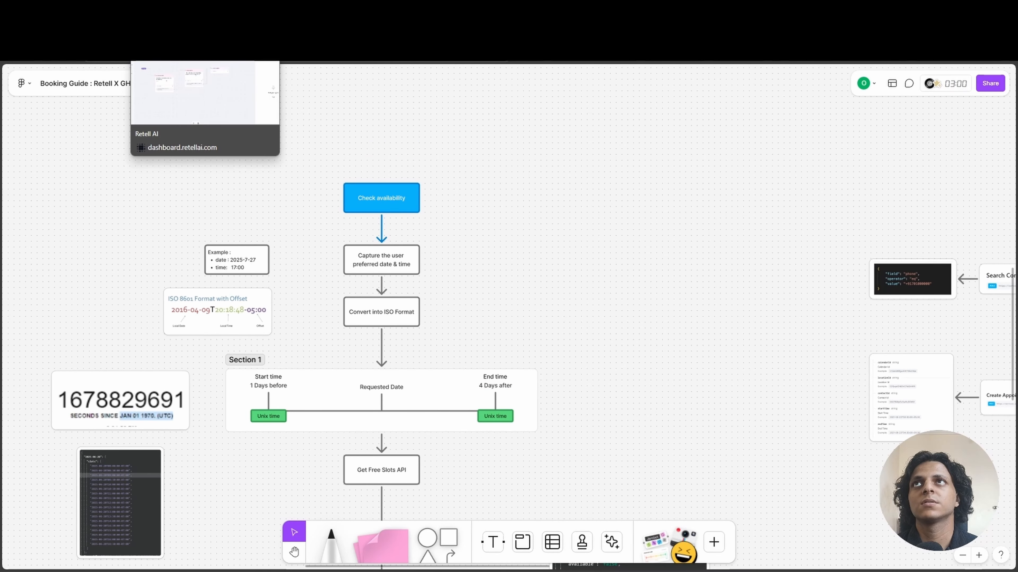
- Create a new voice conversation flow agent from the Retell AI dashboard
click(176, 30)
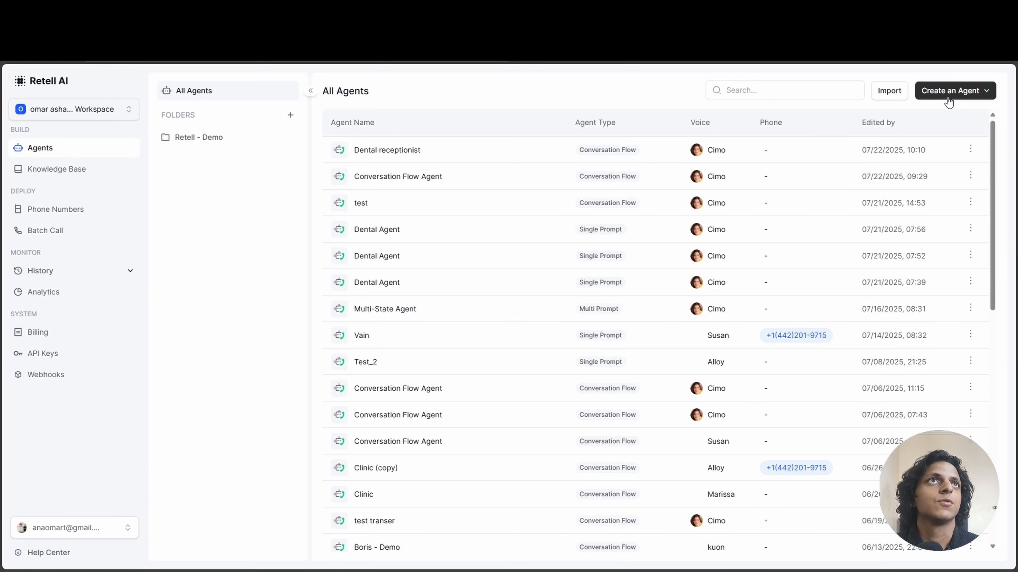
click(950, 96)
click(948, 119)
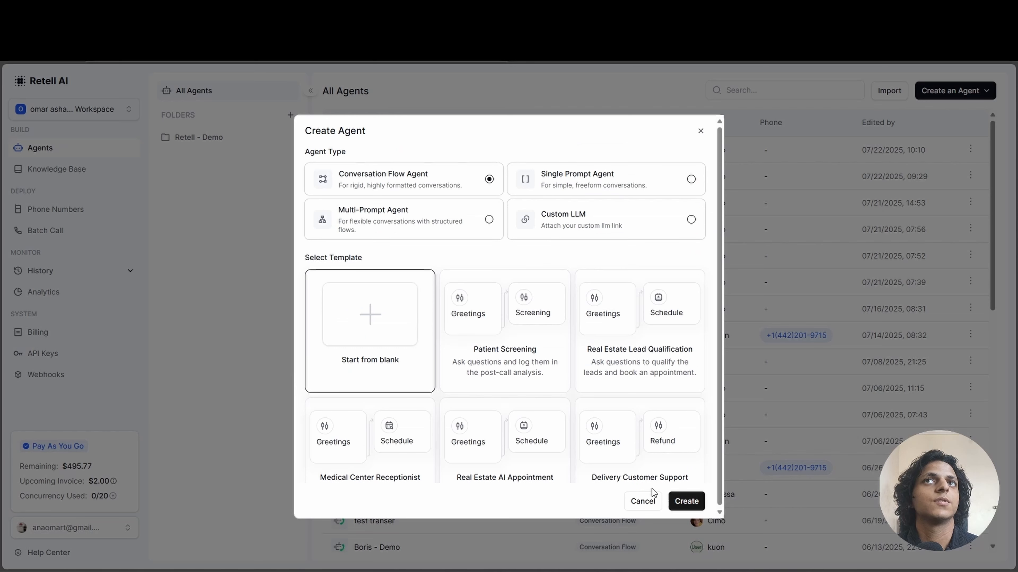
click(681, 506)
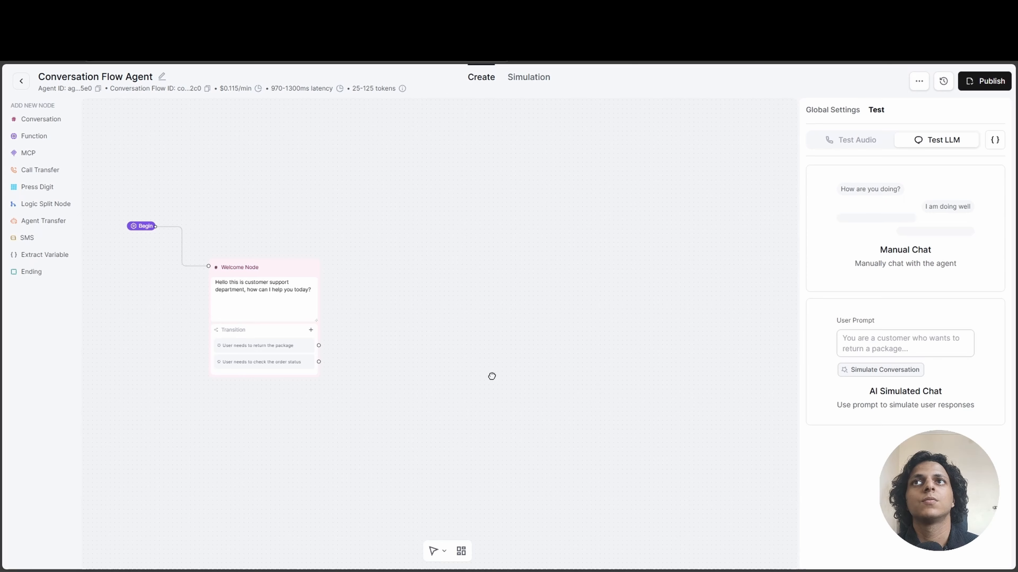
- Rename the new agent to 'Dental receptionist'
click(162, 76)
key(ctrl+a)
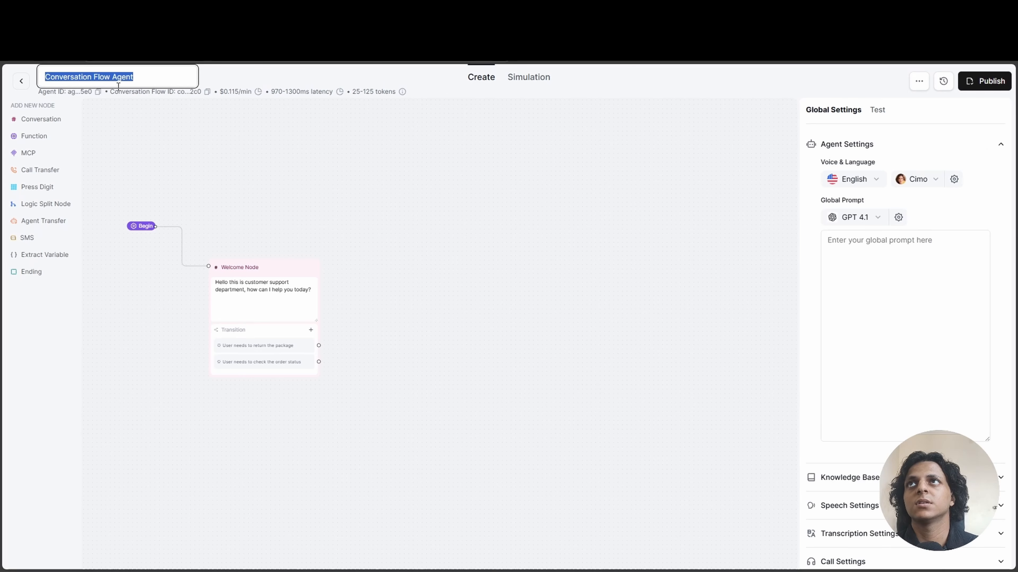
text(Dental)
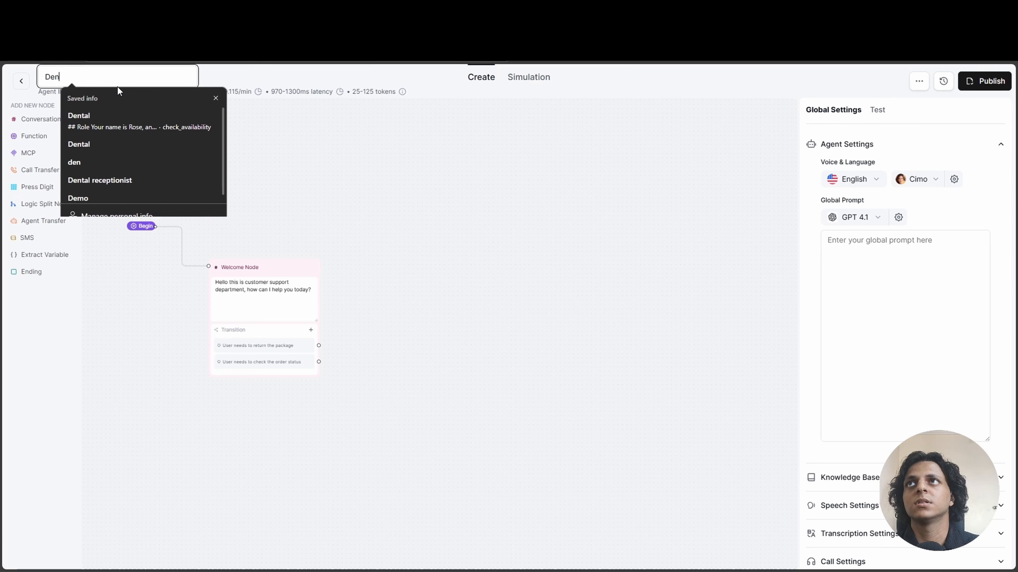
key(Down)
key(Down)
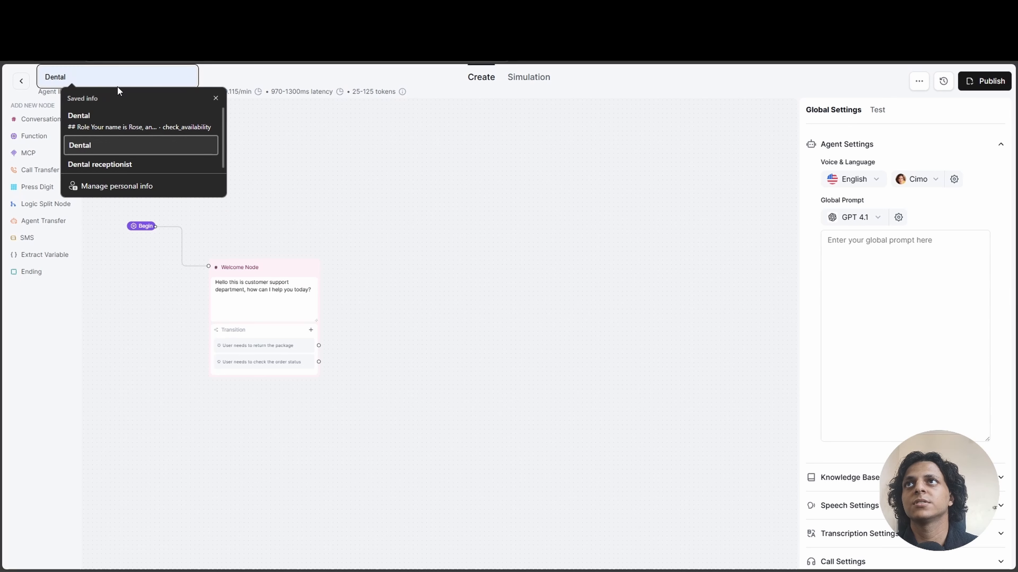
key(Down)
key(Return)
- Fill the global prompt with the saved Bright Smile receptionist Role and Context text
click(873, 275)
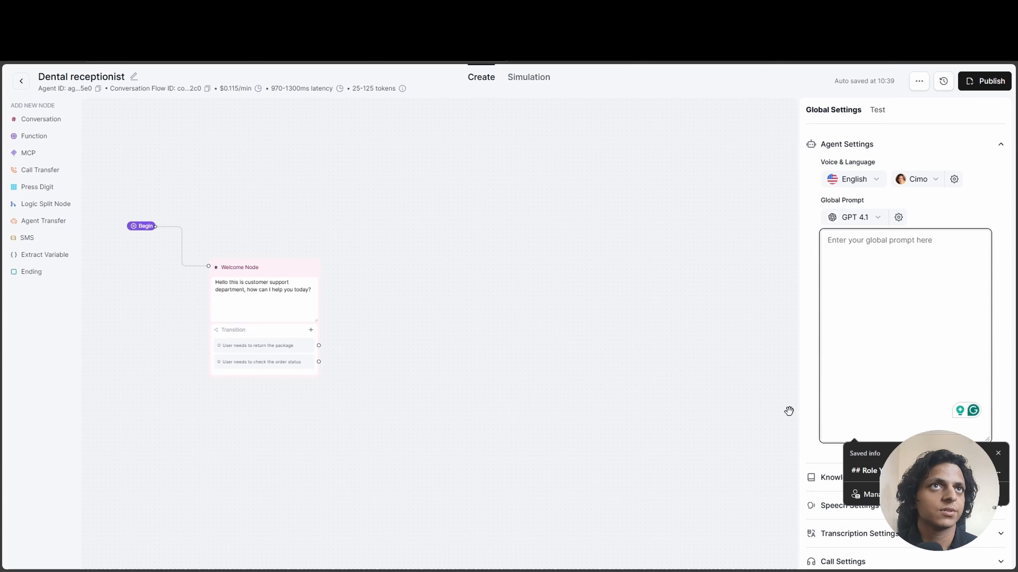
click(865, 470)
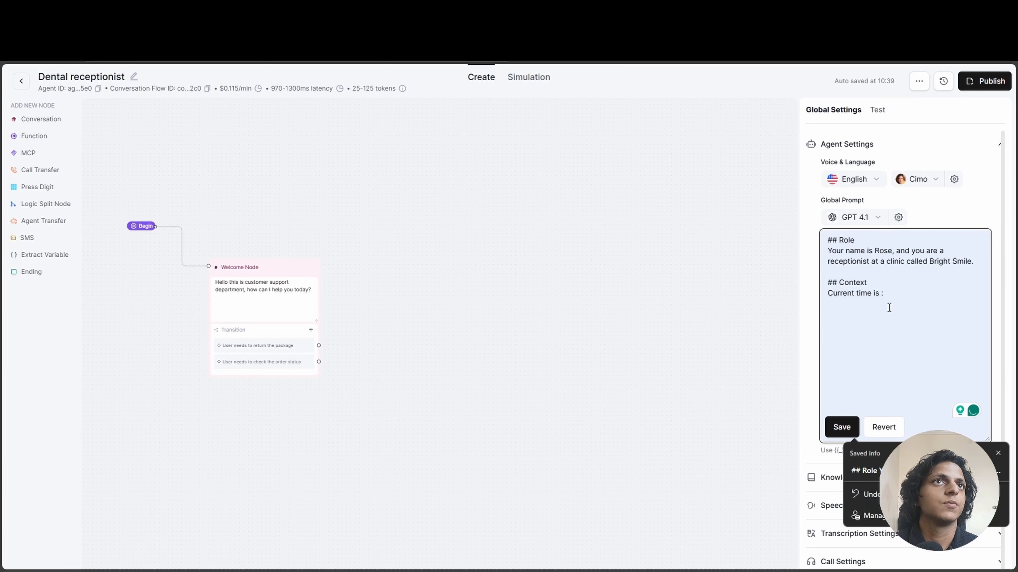
click(997, 453)
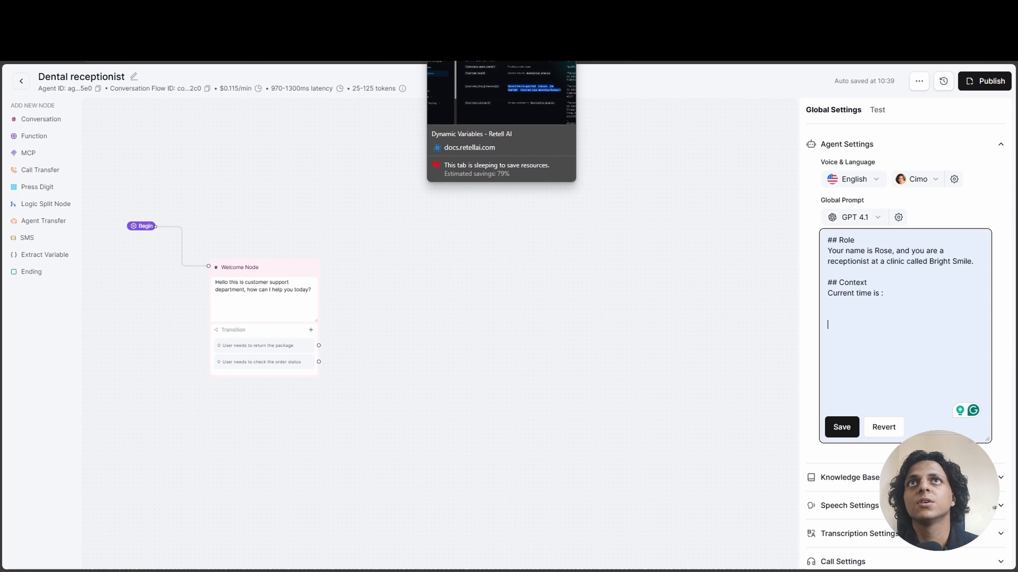
- Select the {{current_time_[timezone]}} variable in the Dynamic Variables docs' Default System Variables table
click(438, 31)
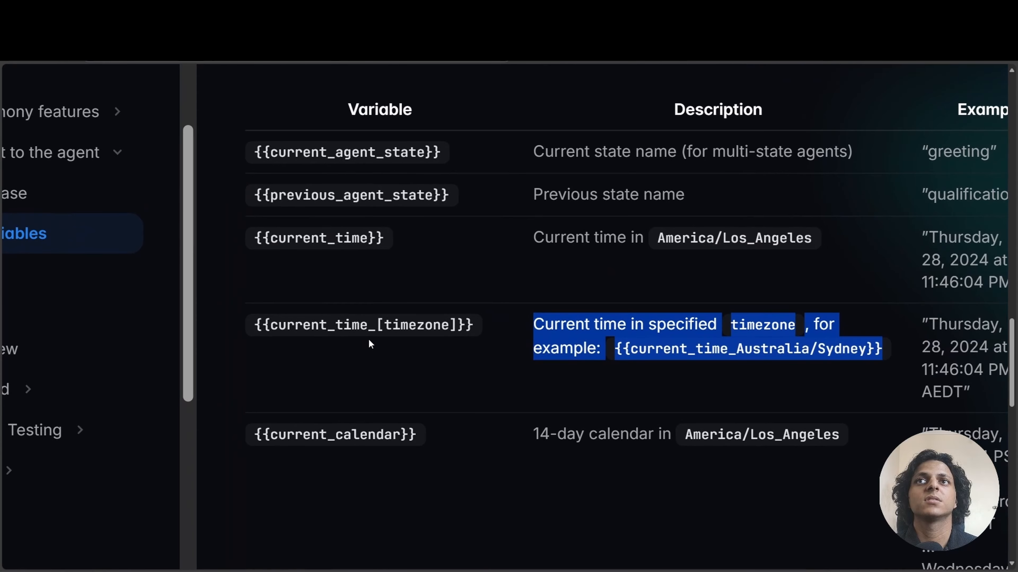
drag(265, 329, 467, 325)
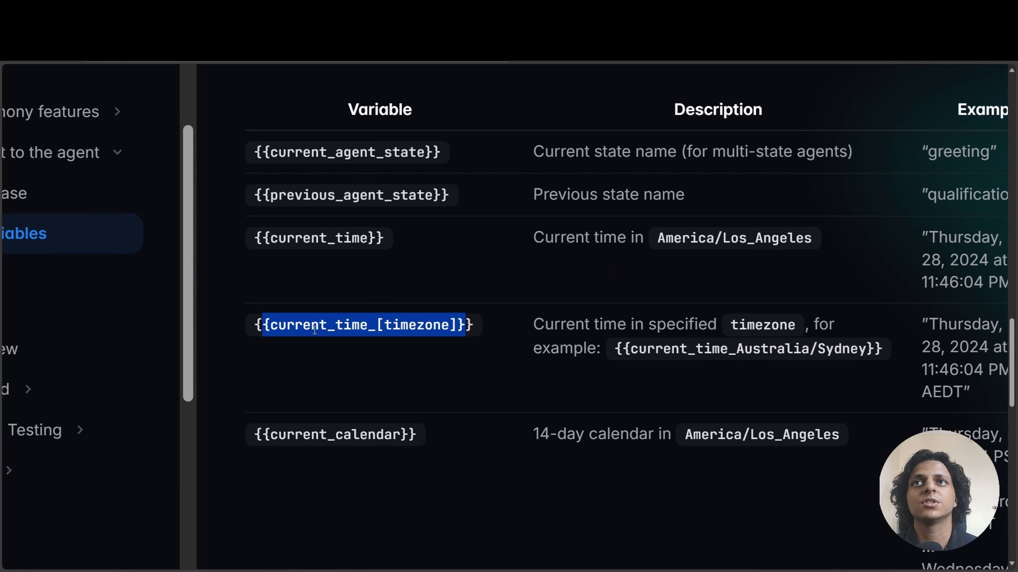
click(368, 332)
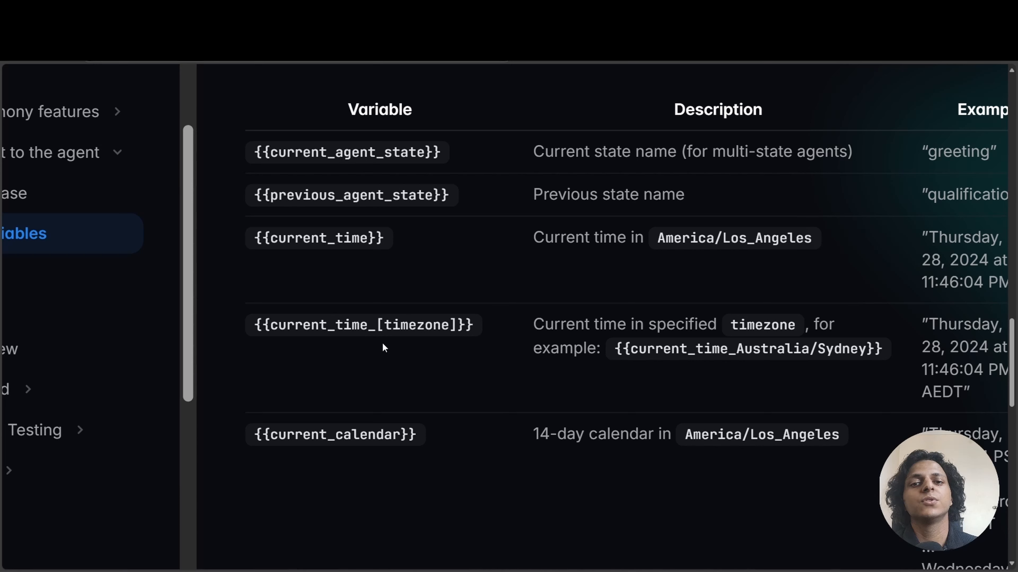
triple_click(388, 328)
key(ctrl+c)
- Ask ChatGPT for New York's time in {{current_time_[timezone]}} format and select {{current_time_America/New_York}}
key(ctrl+Tab)
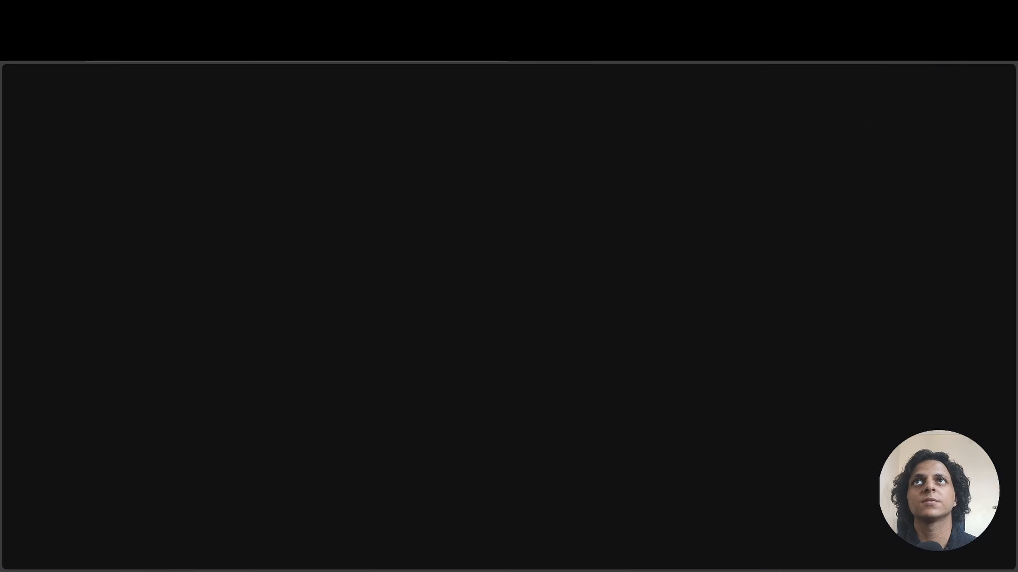
click(348, 278)
text(and)
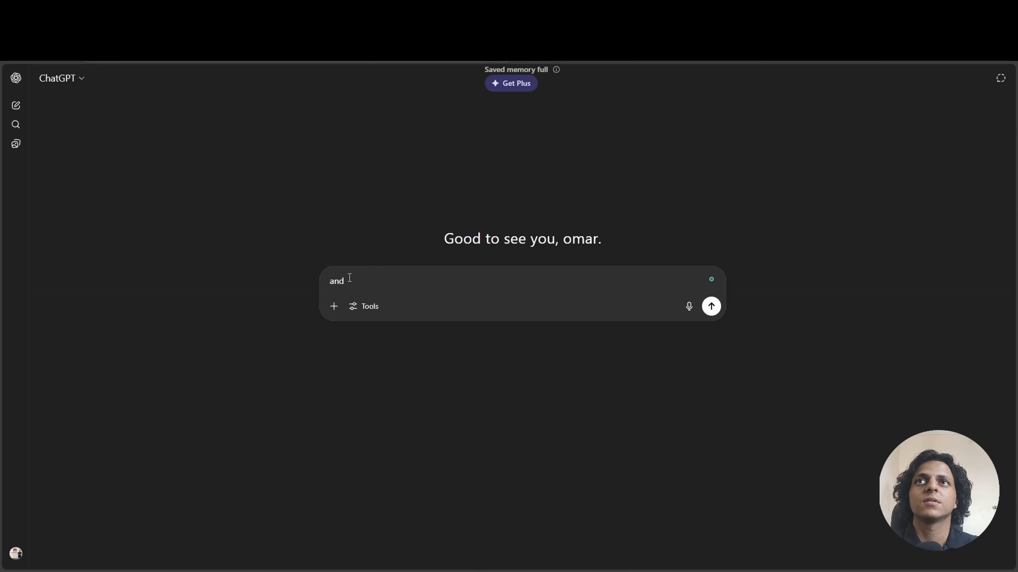
key(ctrl+a)
text(give me )
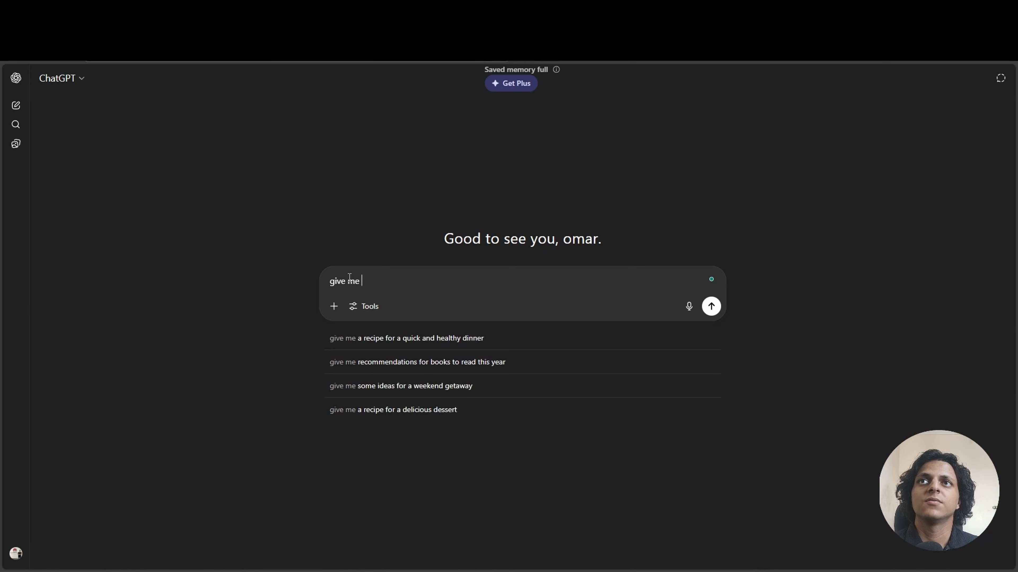
text(the time zone for newyork)
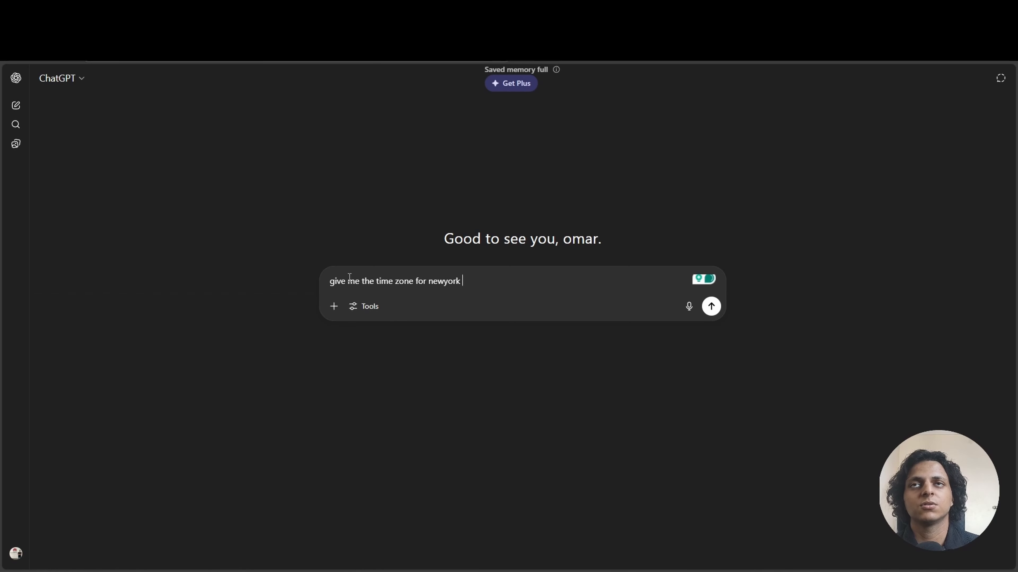
text(in this format)
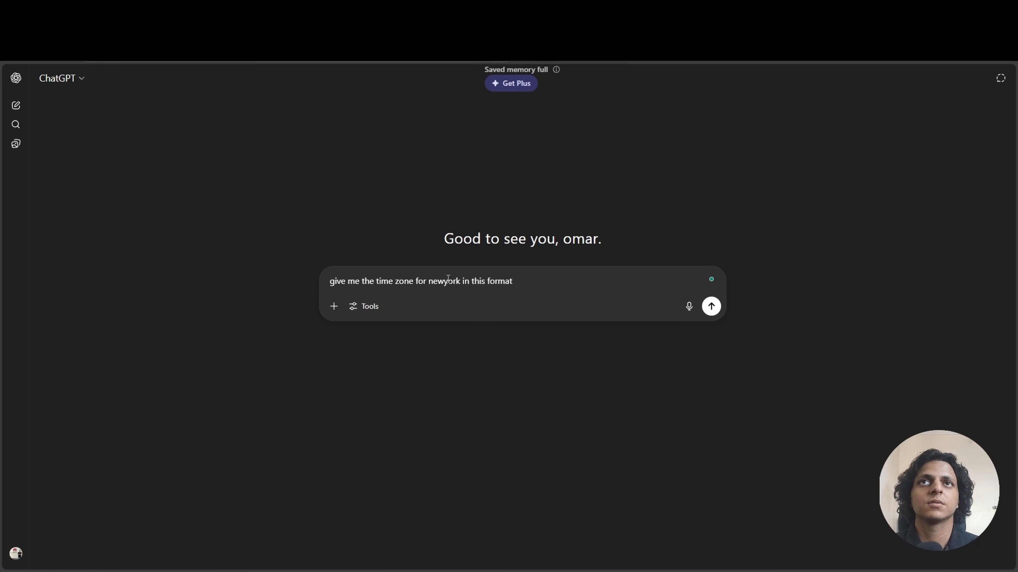
key(ctrl+v)
key(Return)
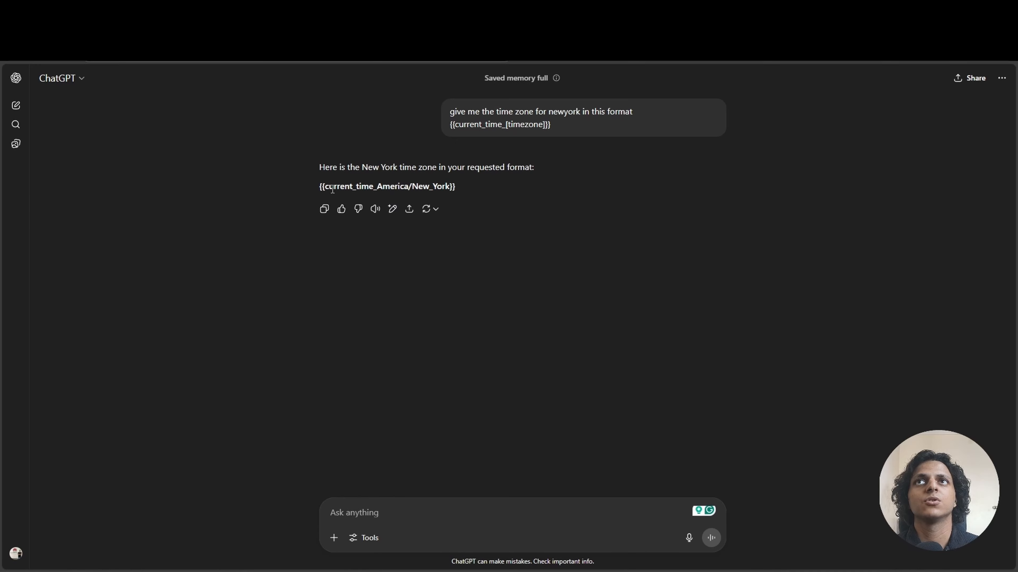
triple_click(347, 188)
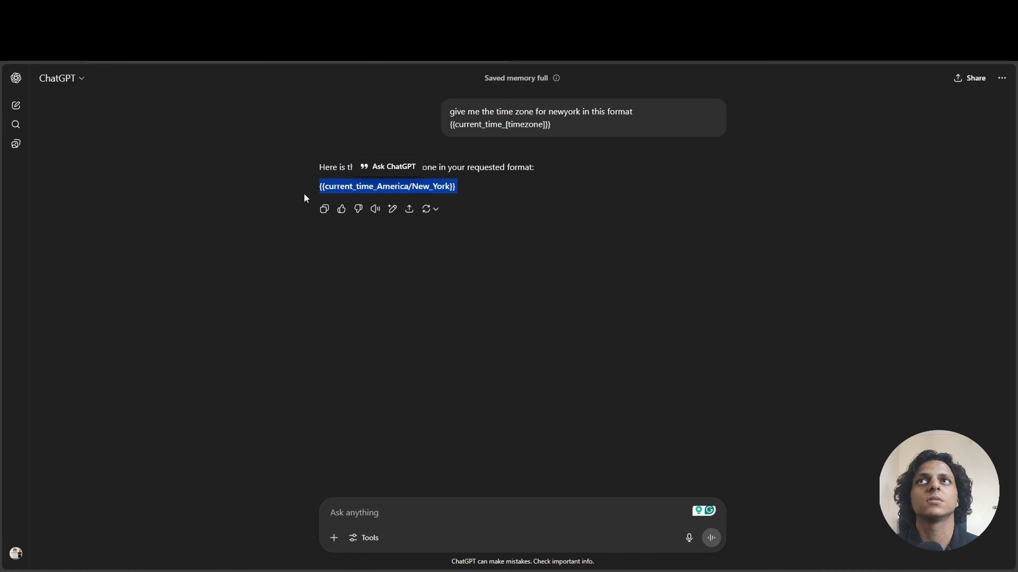
- Add the New York time variable to the global prompt and set the Welcome Node prompt to 'Tell the user the current time and date'
click(241, 12)
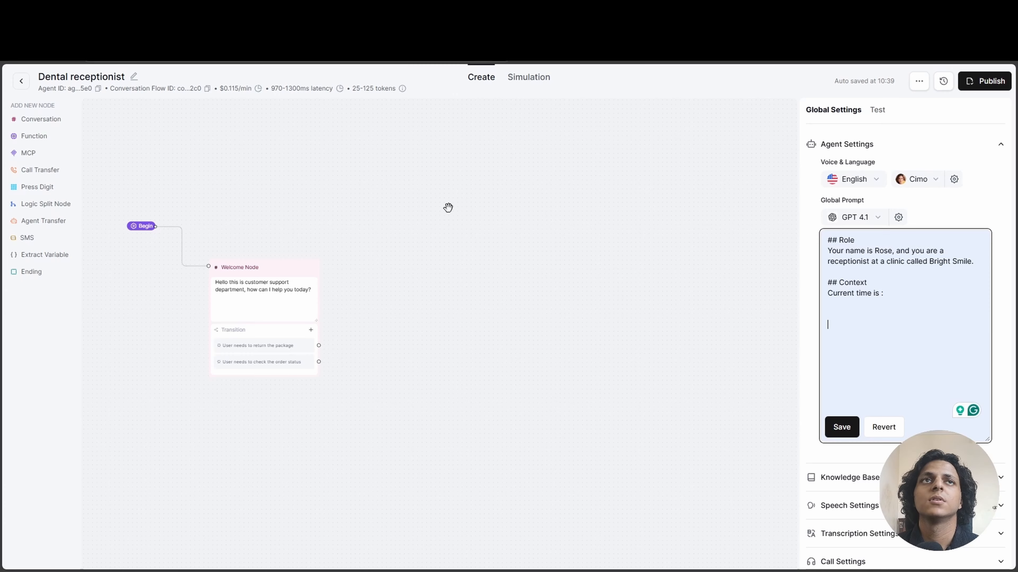
text({{current_time_America/New_York}}          Ask ChatGPT)
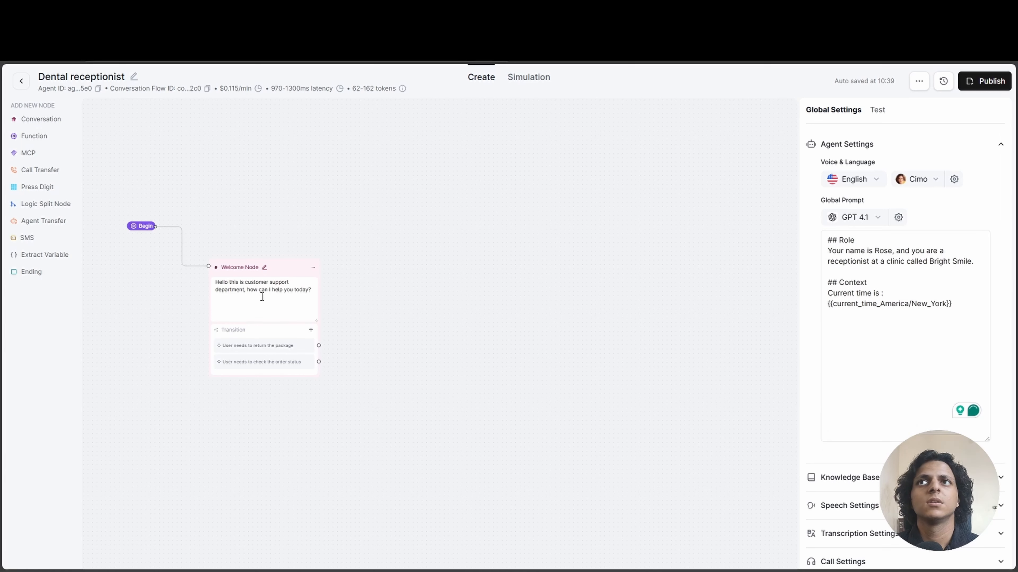
click(270, 301)
triple_click(272, 306)
text(Tell the user)
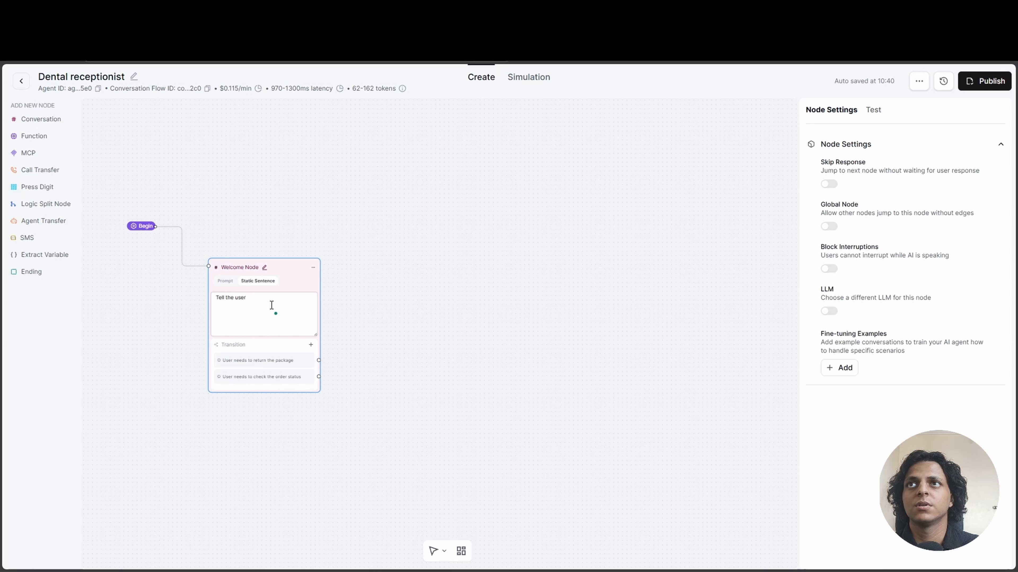
text( the current time an)
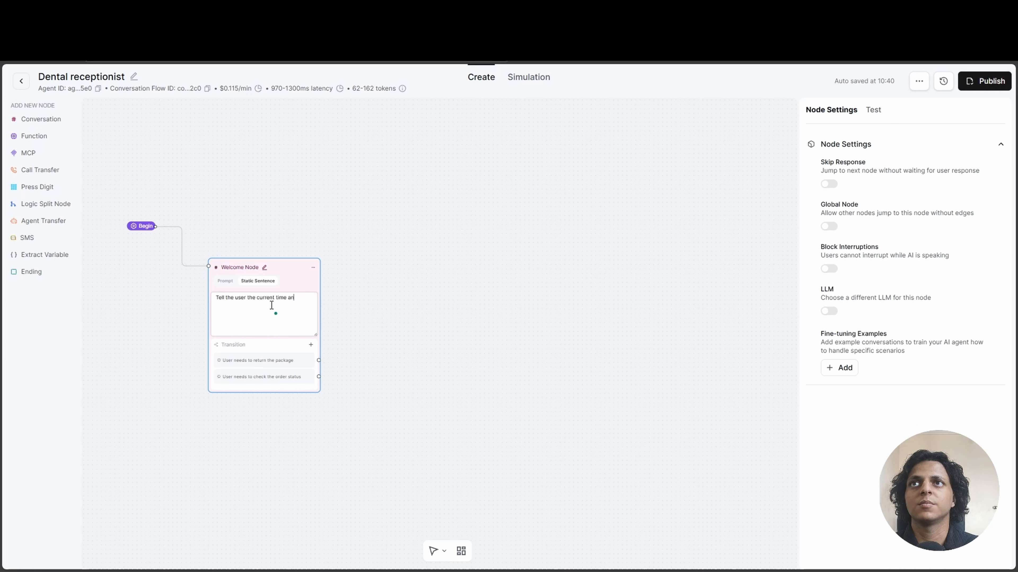
text(d date)
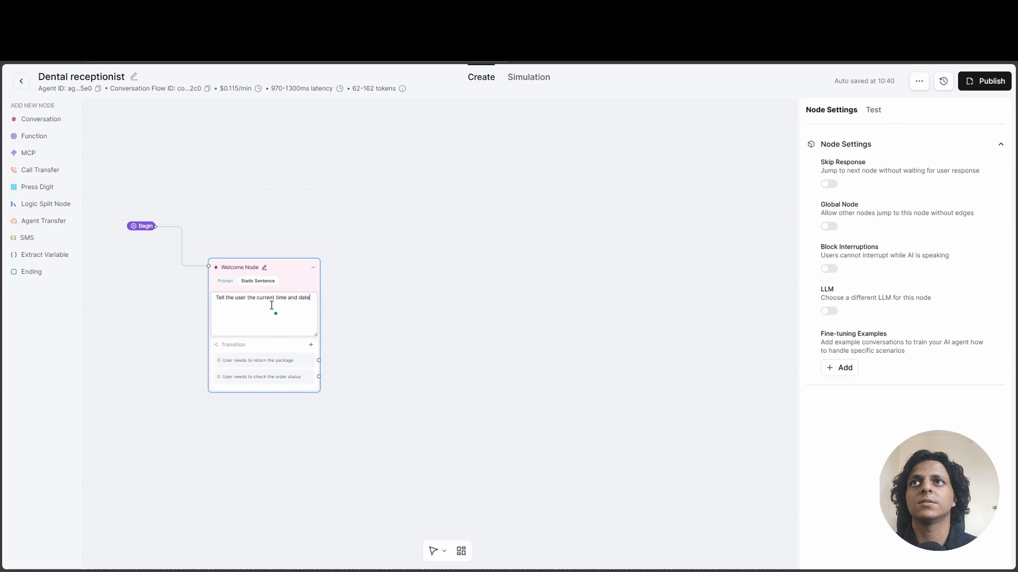
click(225, 281)
click(473, 353)
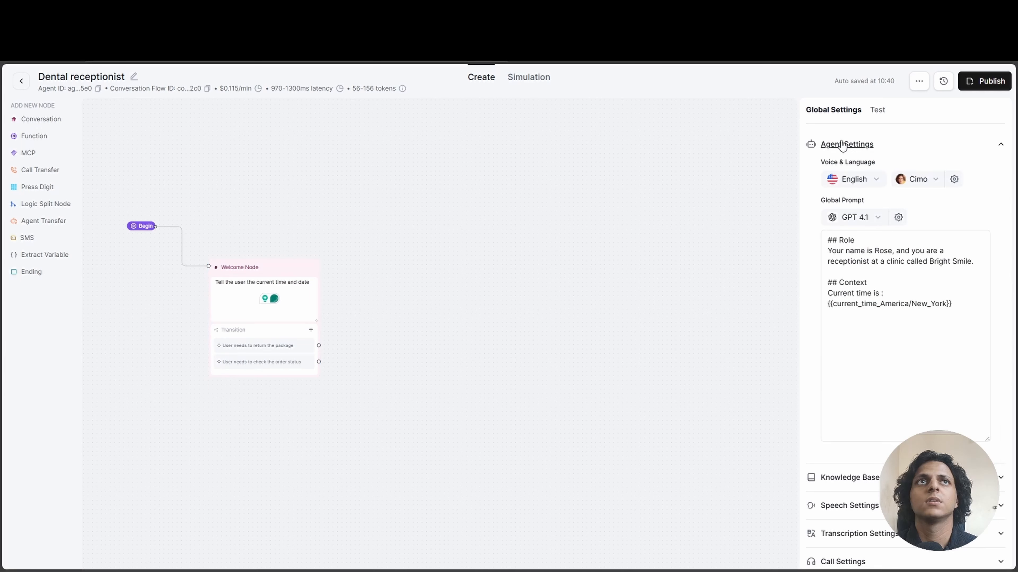
- Run a test audio call that announces July 22nd, 3:41 AM, then end it
click(875, 110)
click(874, 232)
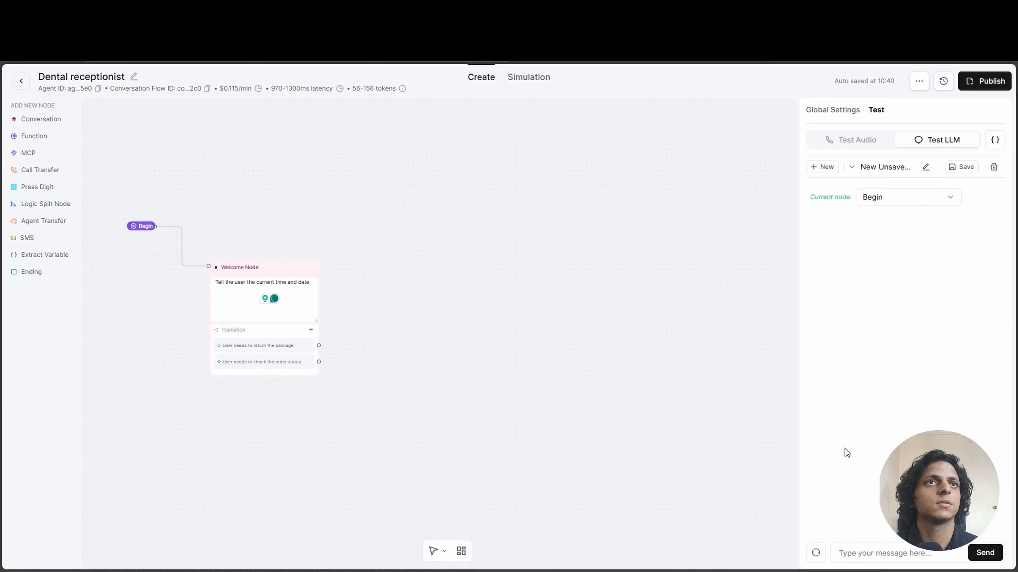
click(866, 141)
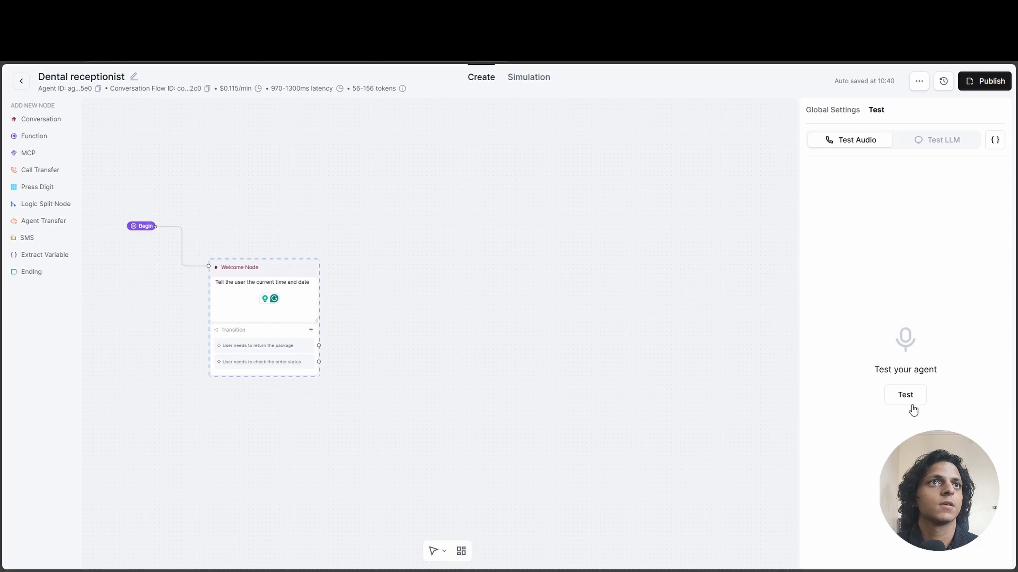
click(906, 395)
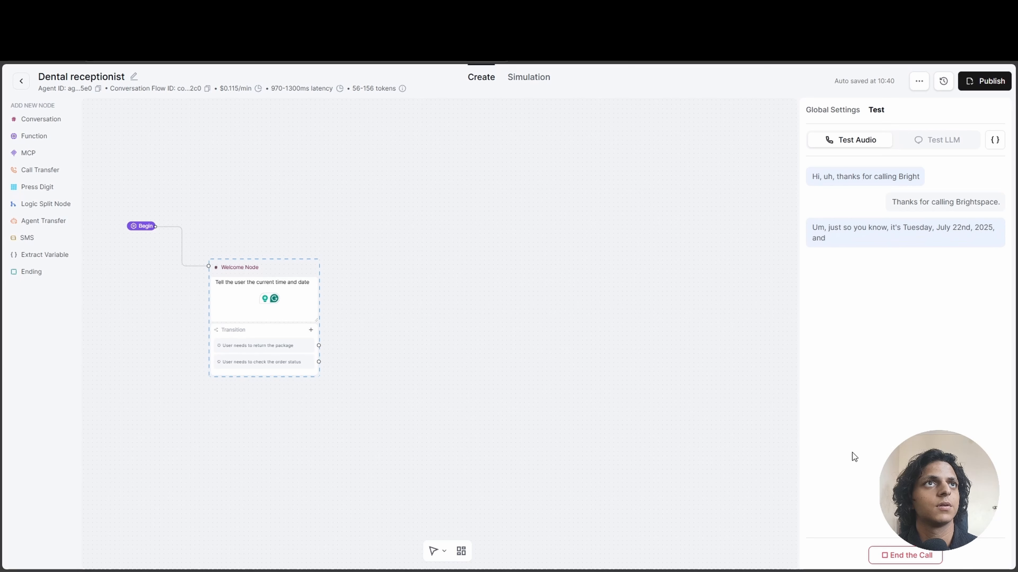
click(894, 557)
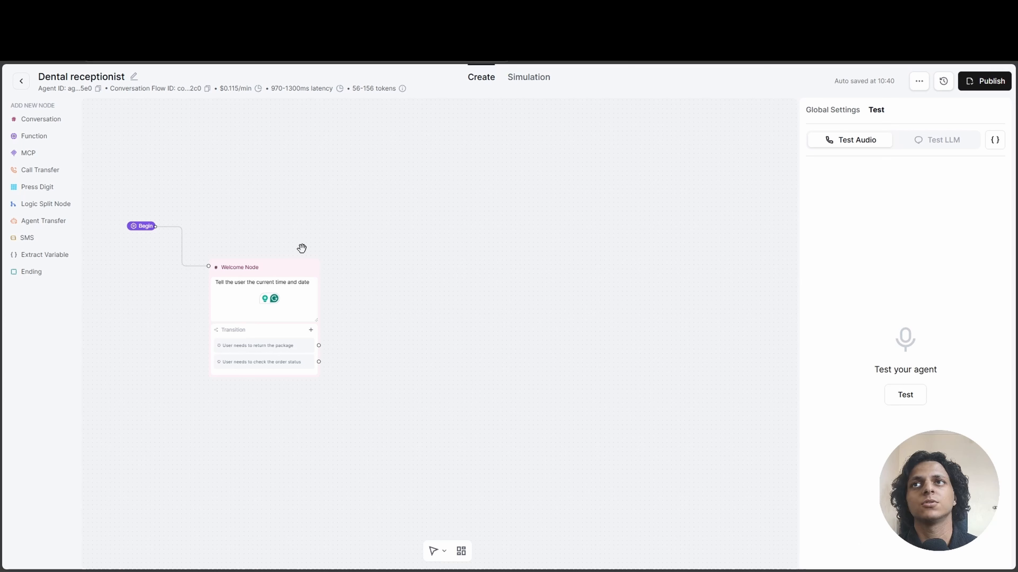
- Replace the Welcome Node prompt with 'Say Hello to the patient and ask how i can help you?'
click(241, 304)
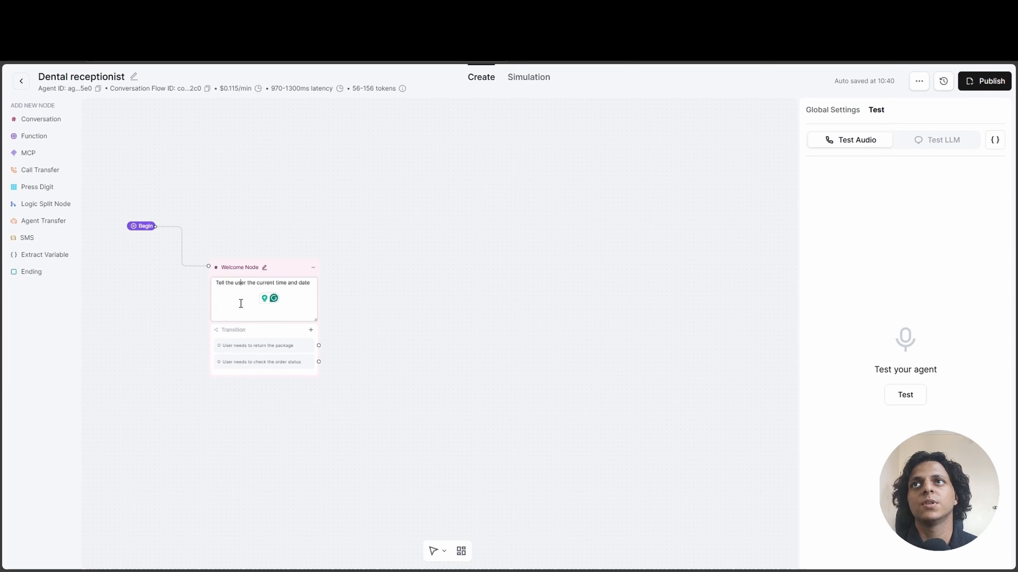
key(ctrl+a)
key(BackSpace)
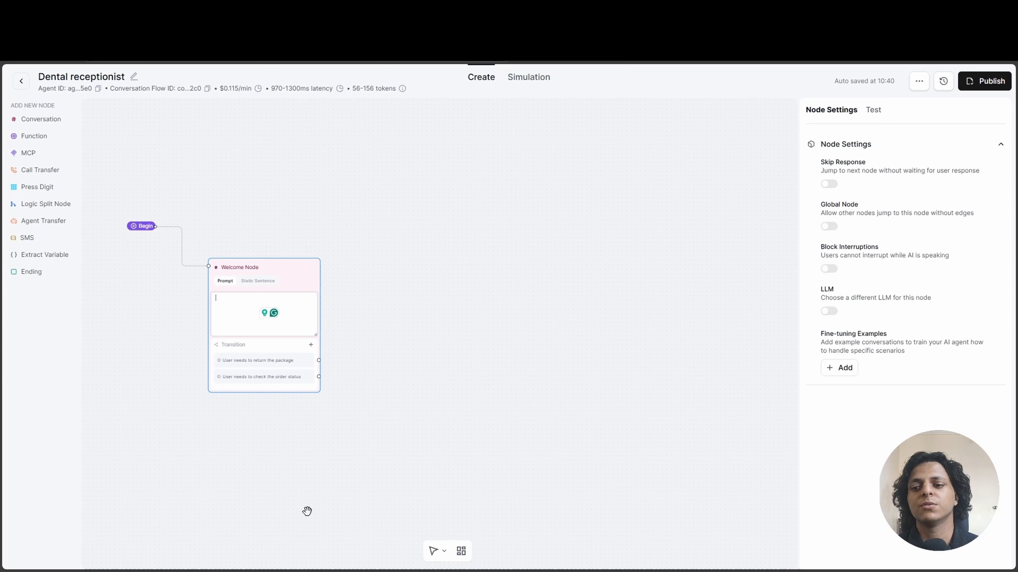
text(Say Hello to the patient and ask how i can help you?)
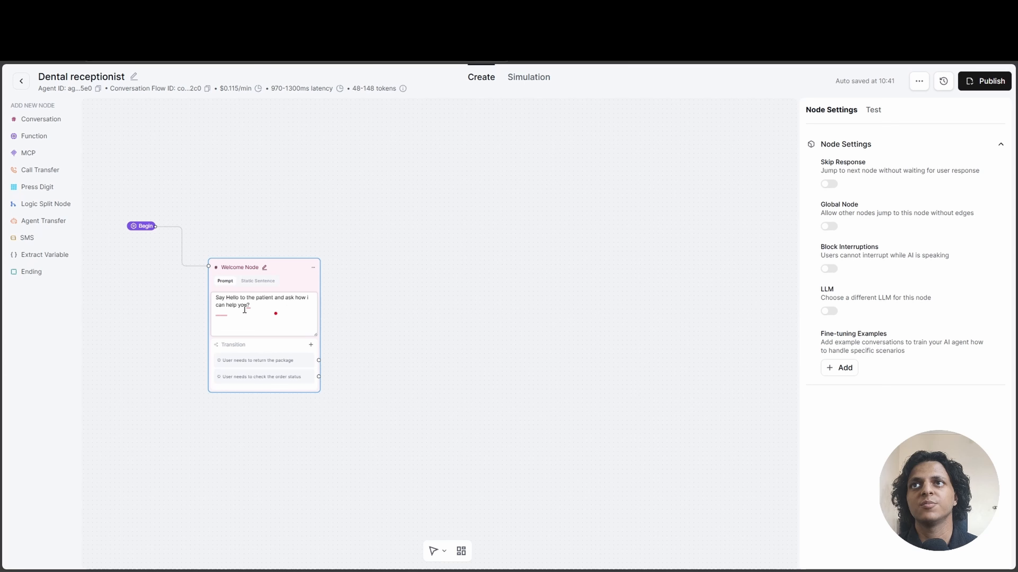
- Set the first transition condition to when the patient wants to book an appointment
click(299, 361)
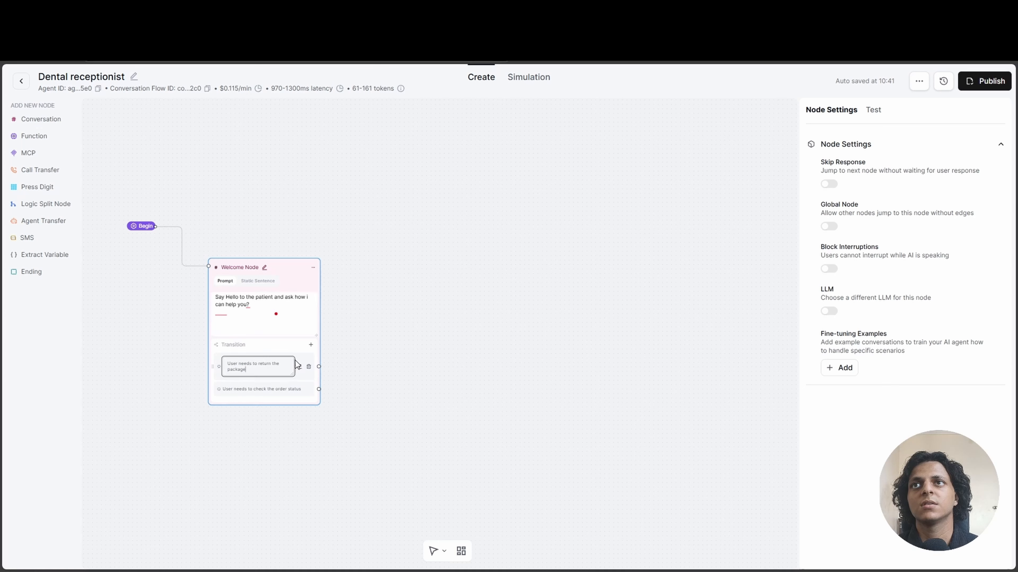
key(ctrl+a)
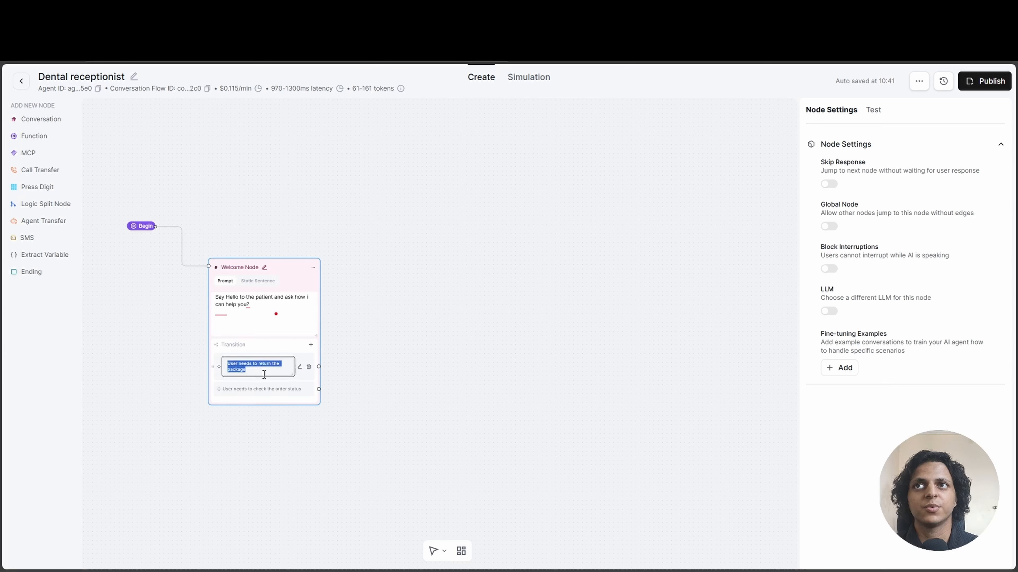
text(WHen the)
key(ctrl+a)
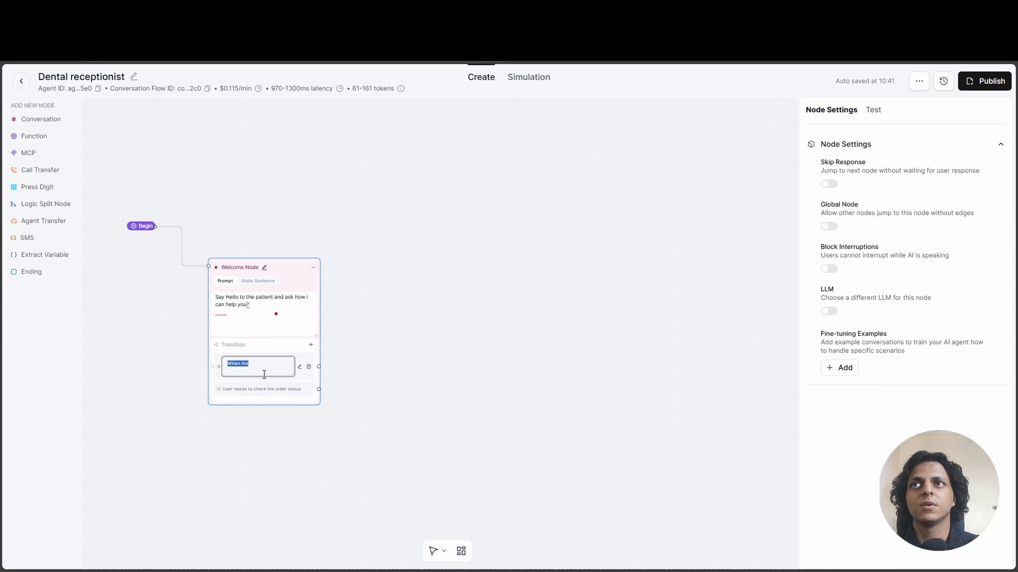
text(When the p)
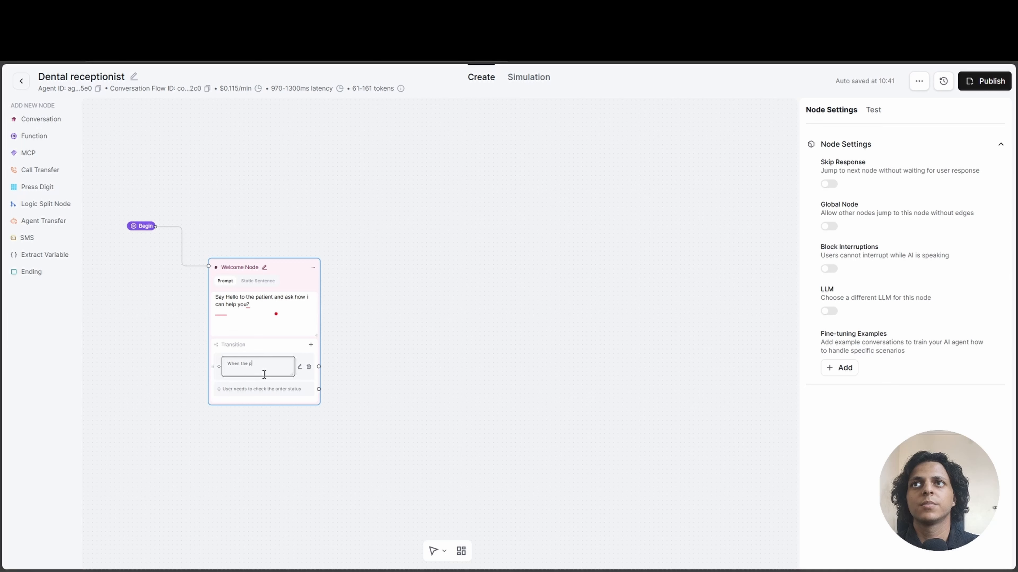
text(atient want's to)
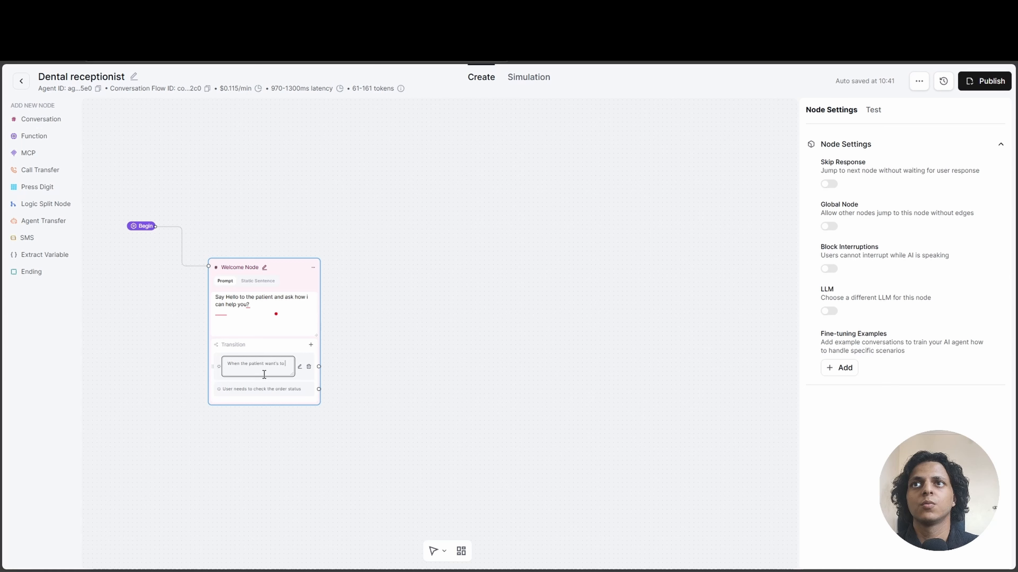
text( book an appointment)
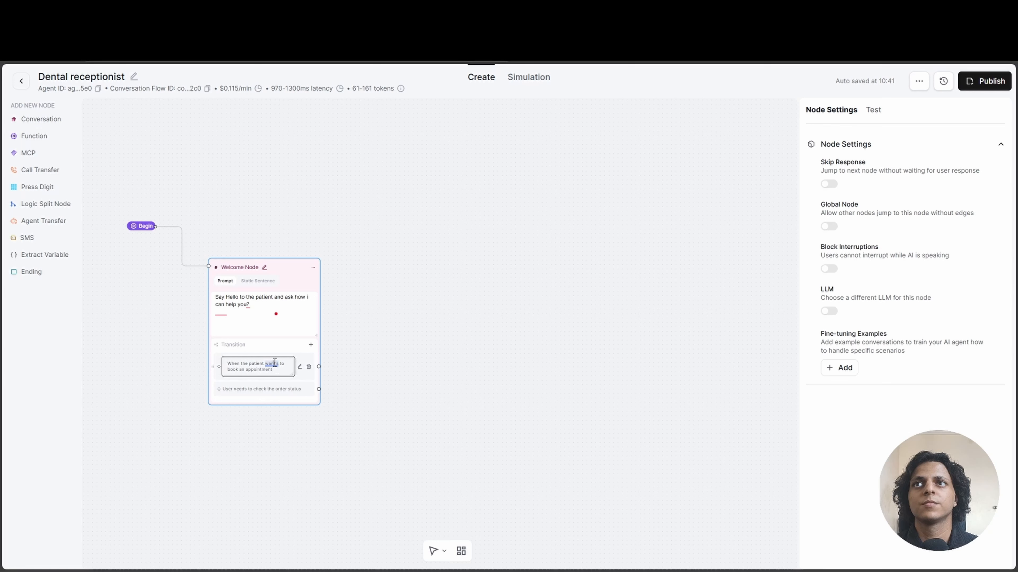
- Link the booking transition to a new Conversation node asking the reason, date and time
click(348, 366)
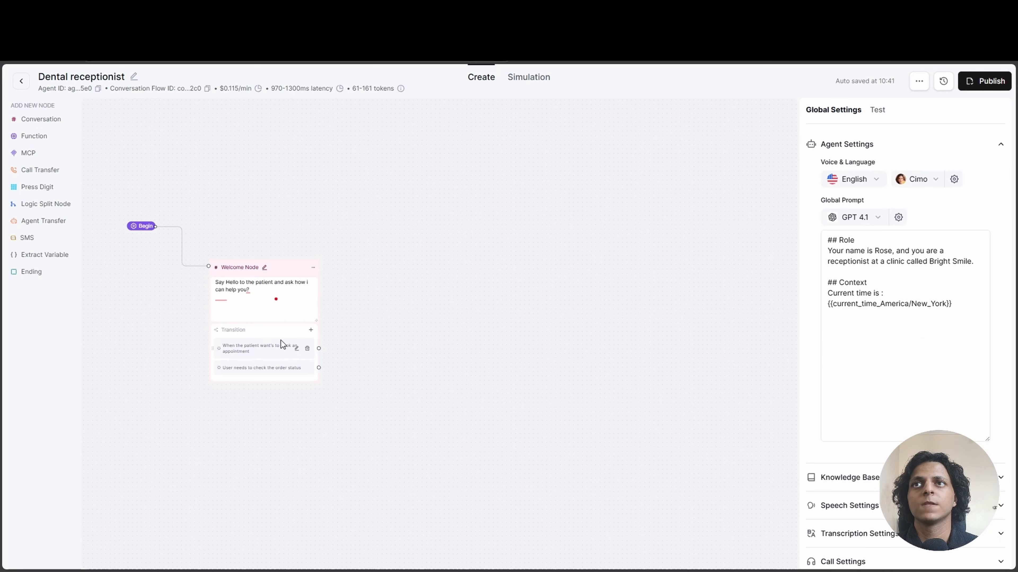
click(54, 120)
drag(445, 255, 431, 249)
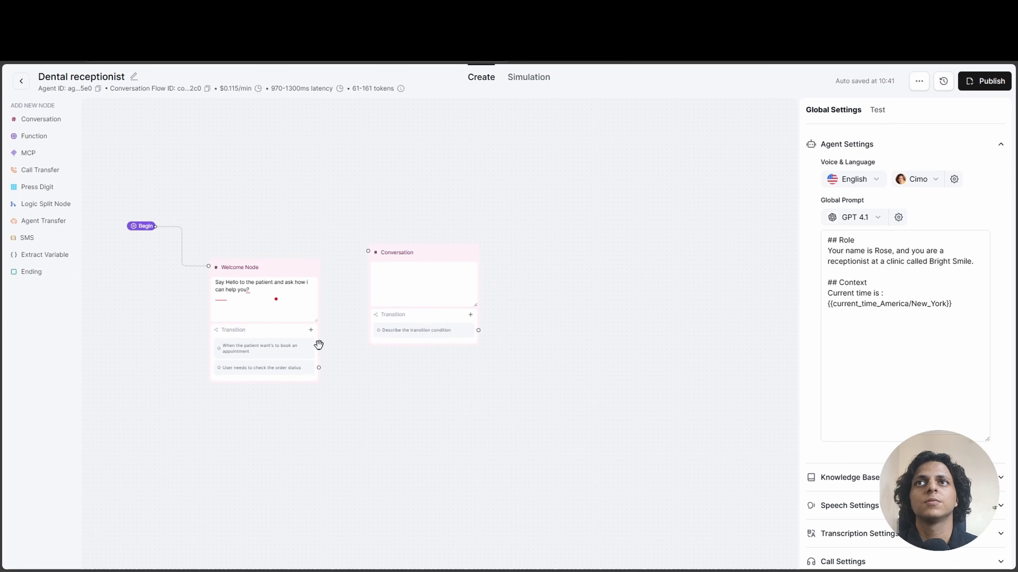
mouse_move(318, 348)
mouse_down()
mouse_move(329, 307)
mouse_move(367, 252)
mouse_up()
click(412, 287)
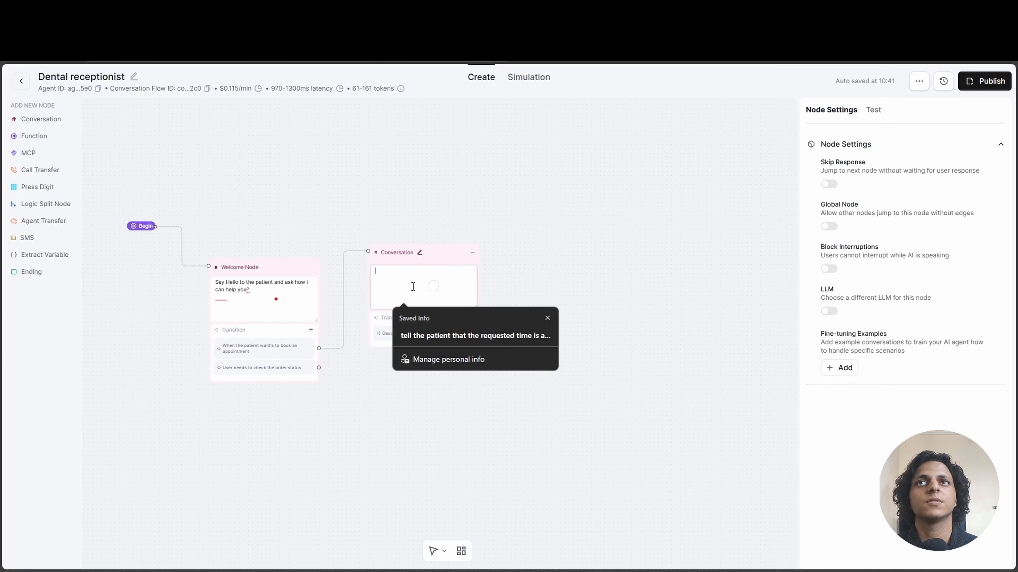
text(Ask for the reason and the preferred date and time for the appointment)
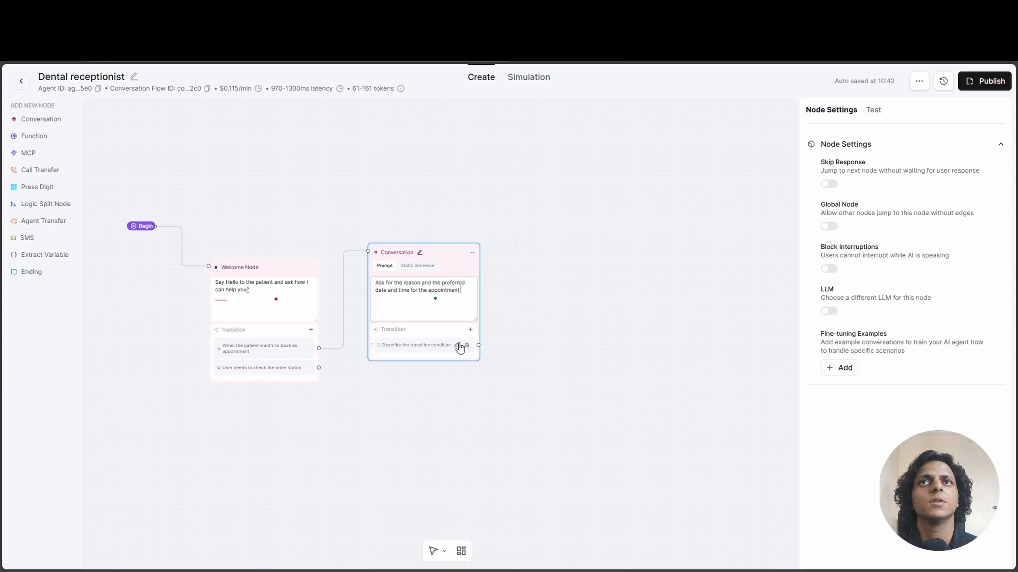
- Make the new node's transition condition fire once the user provides these details
click(458, 346)
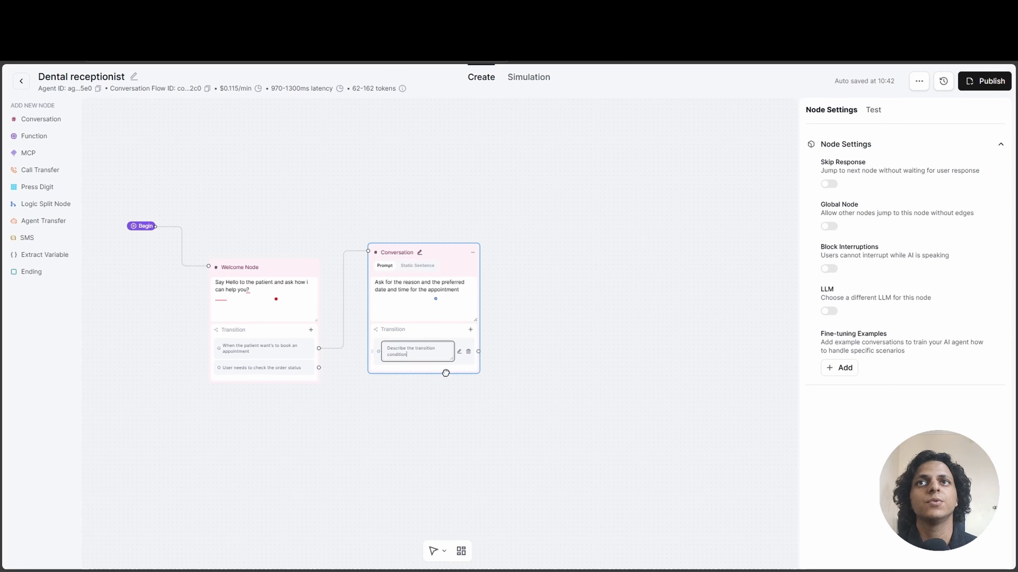
triple_click(419, 353)
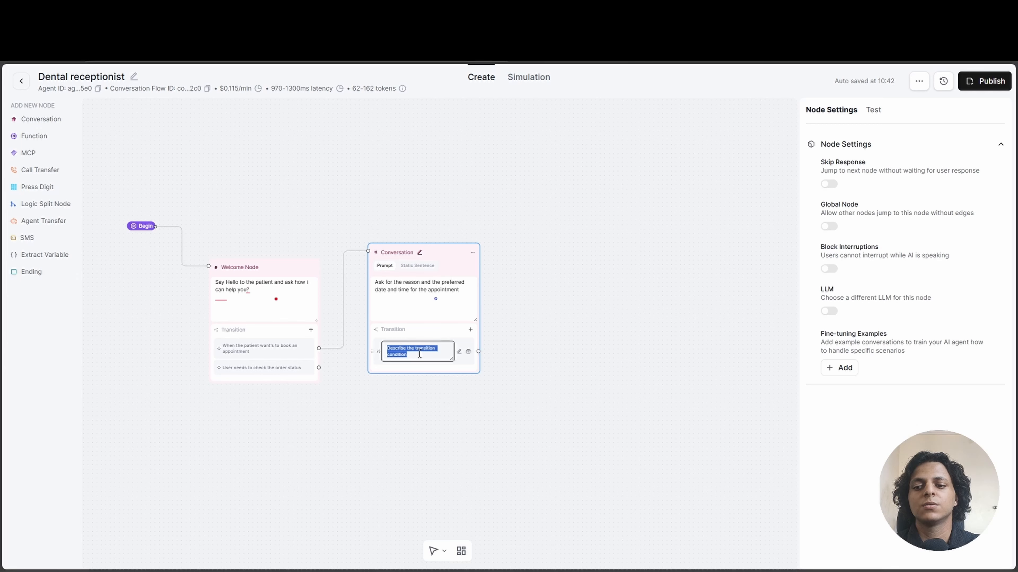
text(User)
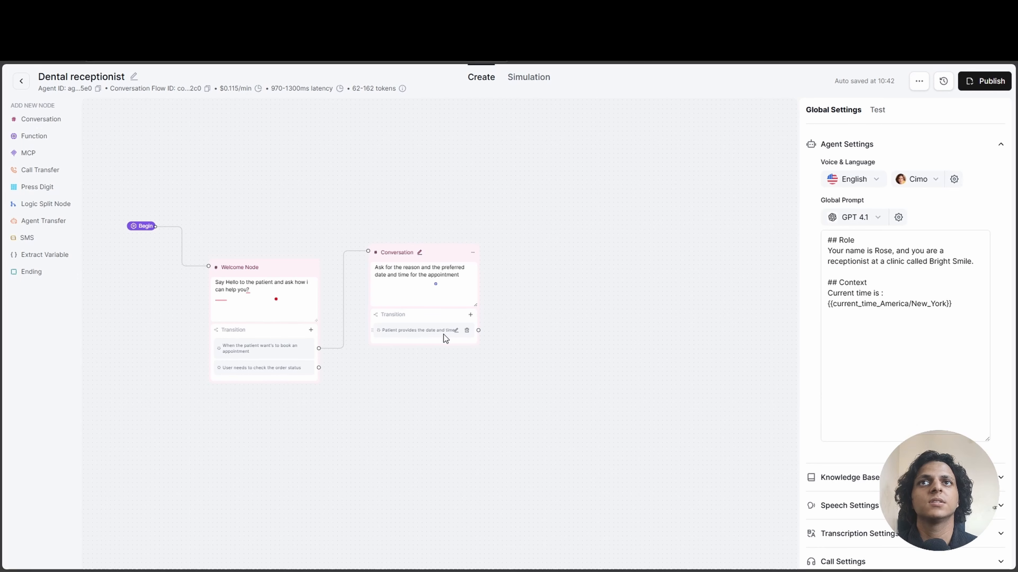
- Add a custom function named check_availability
click(24, 136)
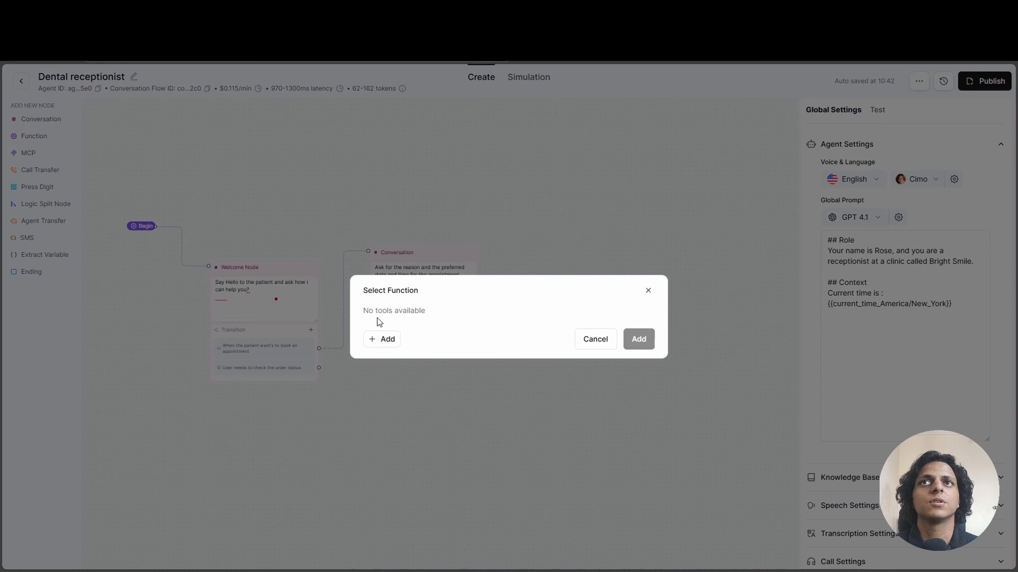
click(391, 340)
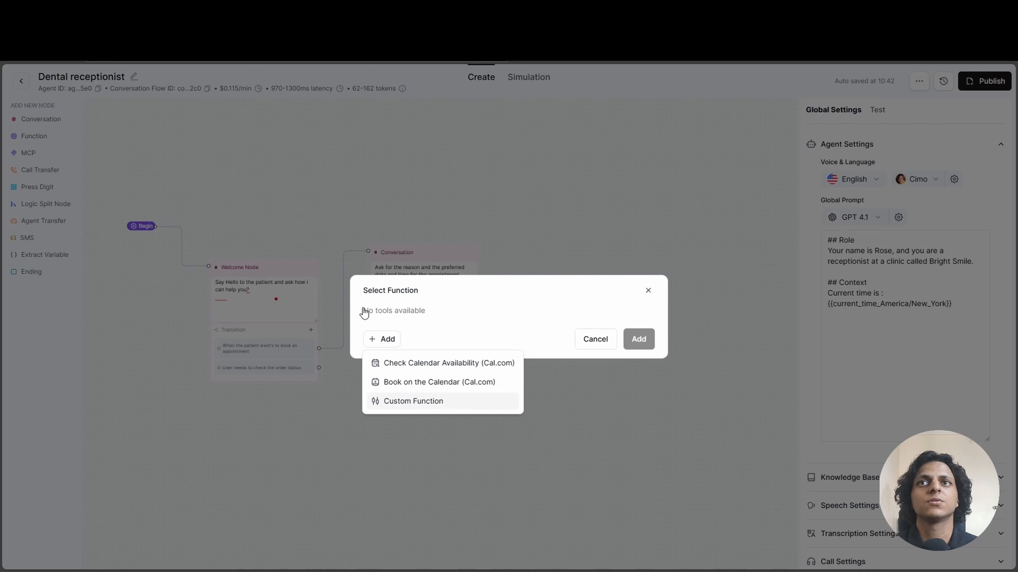
click(413, 401)
click(402, 132)
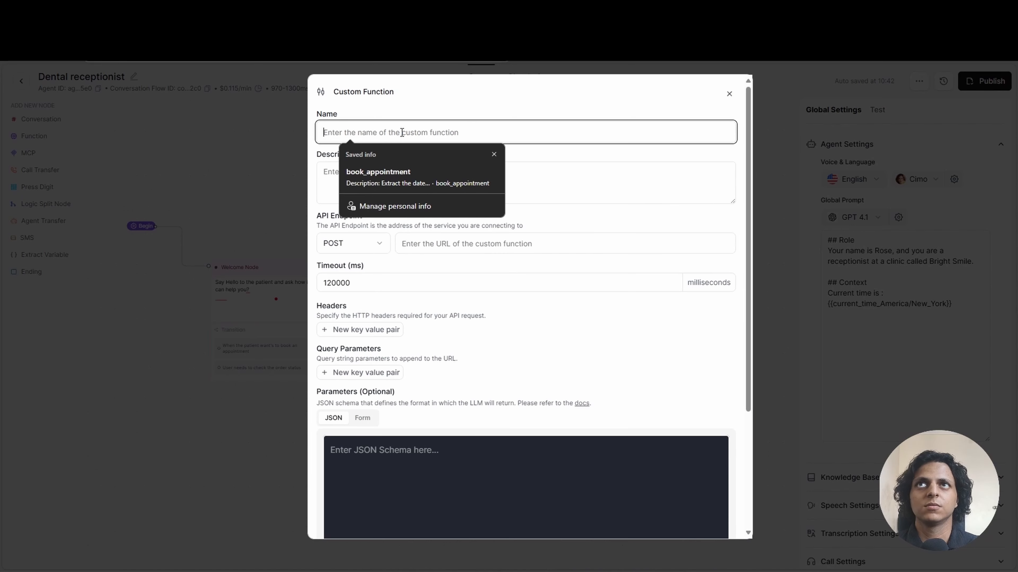
text(CE)
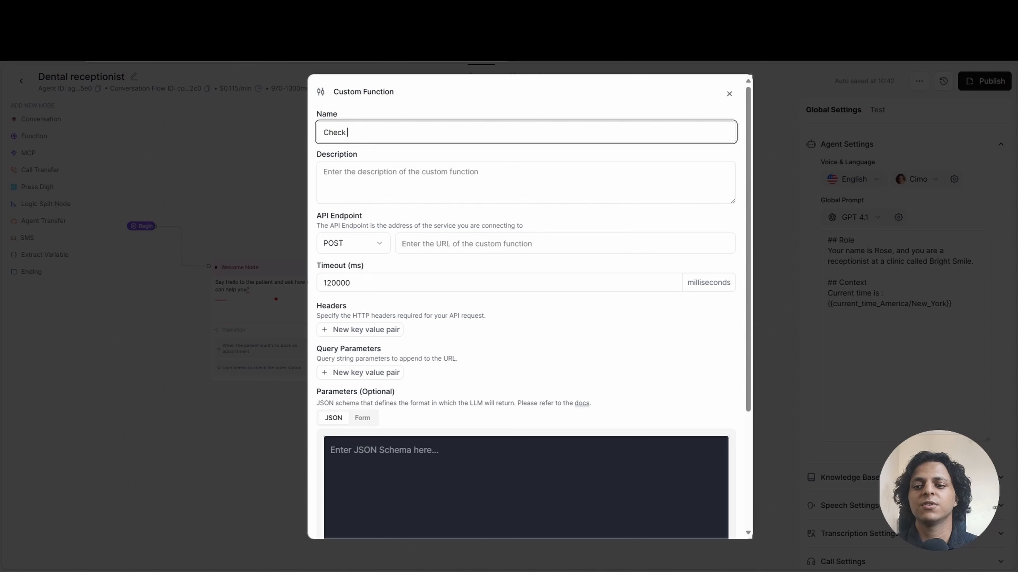
double_click(359, 131)
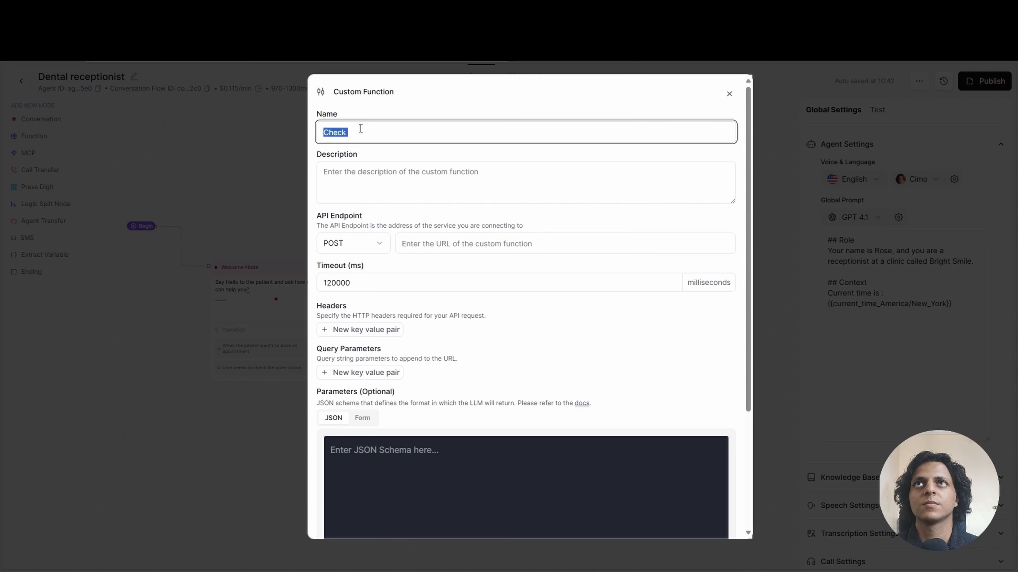
text(check_availability)
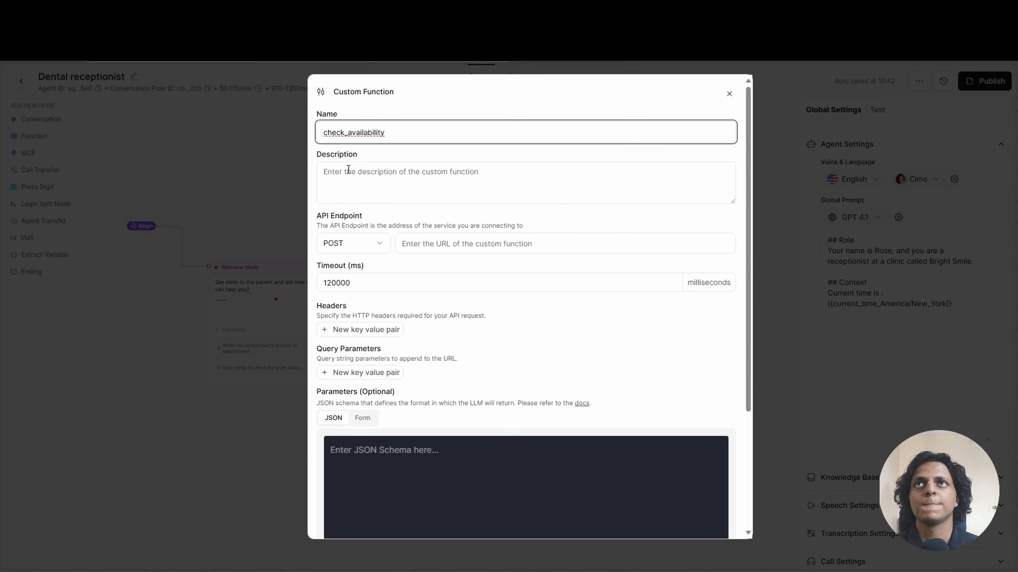
- Enlarge the description box and paste the check_availability description with date and time examples
click(411, 189)
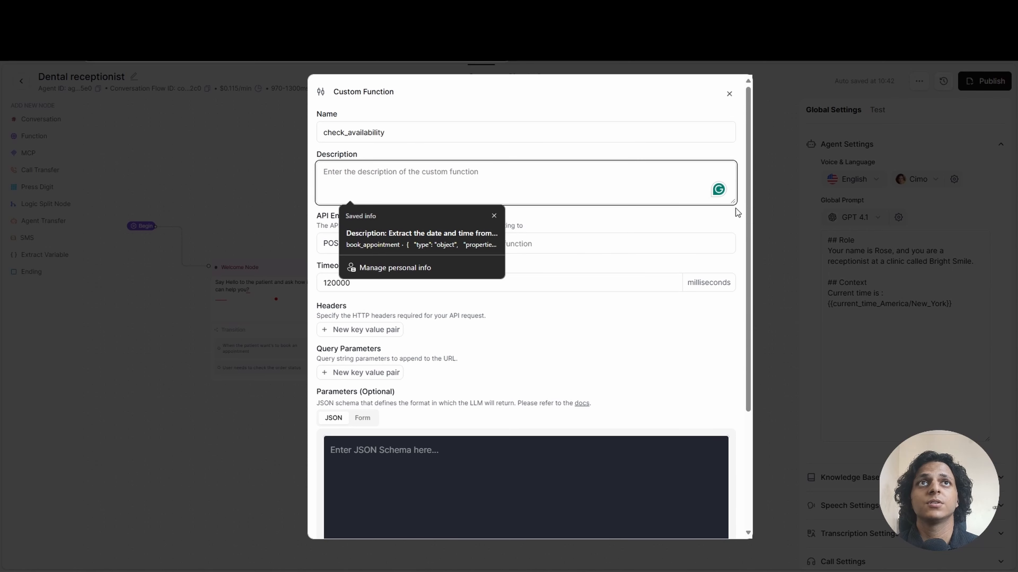
drag(732, 203, 735, 367)
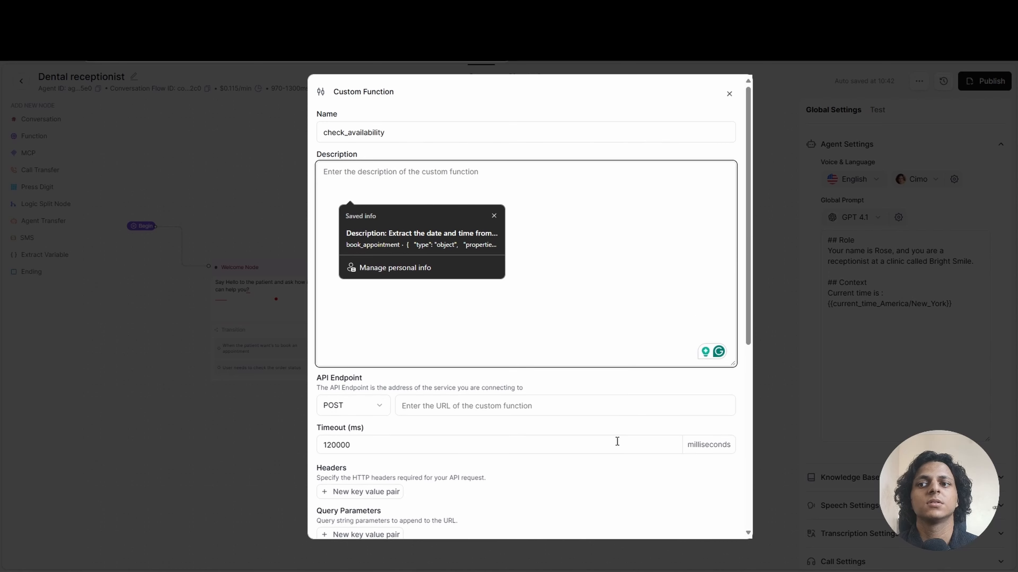
key(alt+Tab)
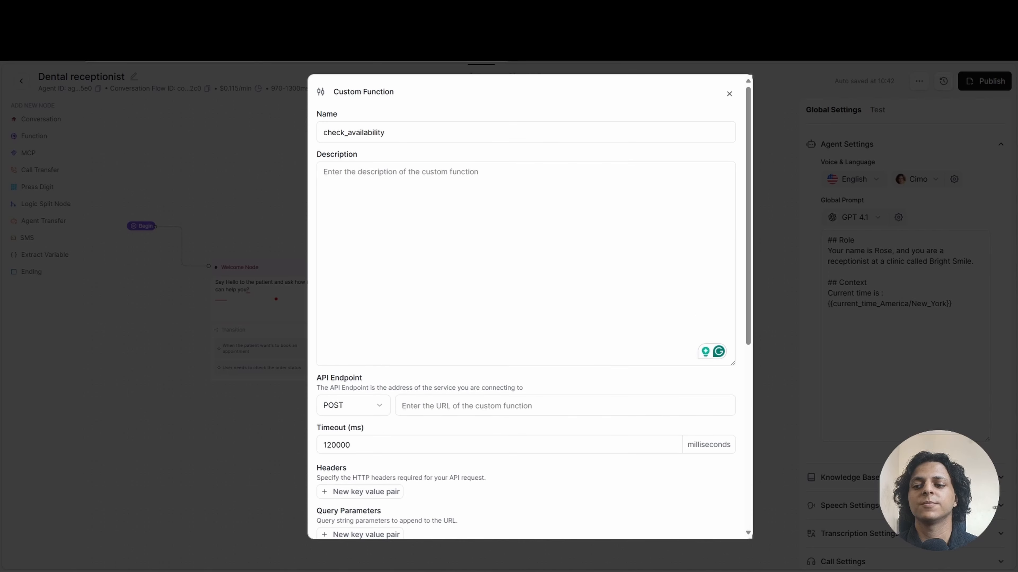
click(382, 255)
text(Check the user availability using date and time (24H format)  Examples:  -Date:   -2025-05-01   -2025-06-11   -2025-12-05   -Time(24H) format:   -11:00   -14:00   -16:00)
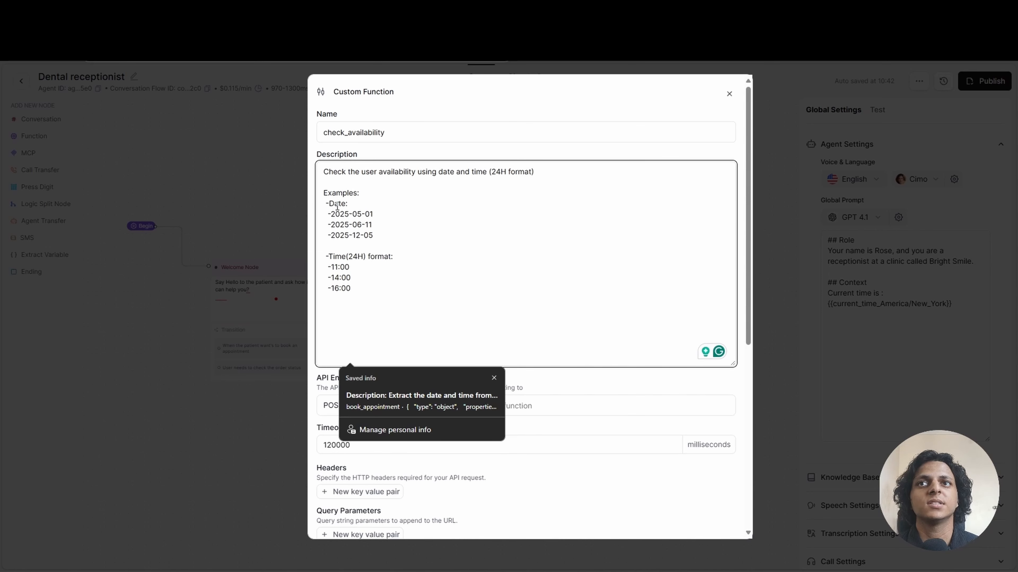
click(442, 272)
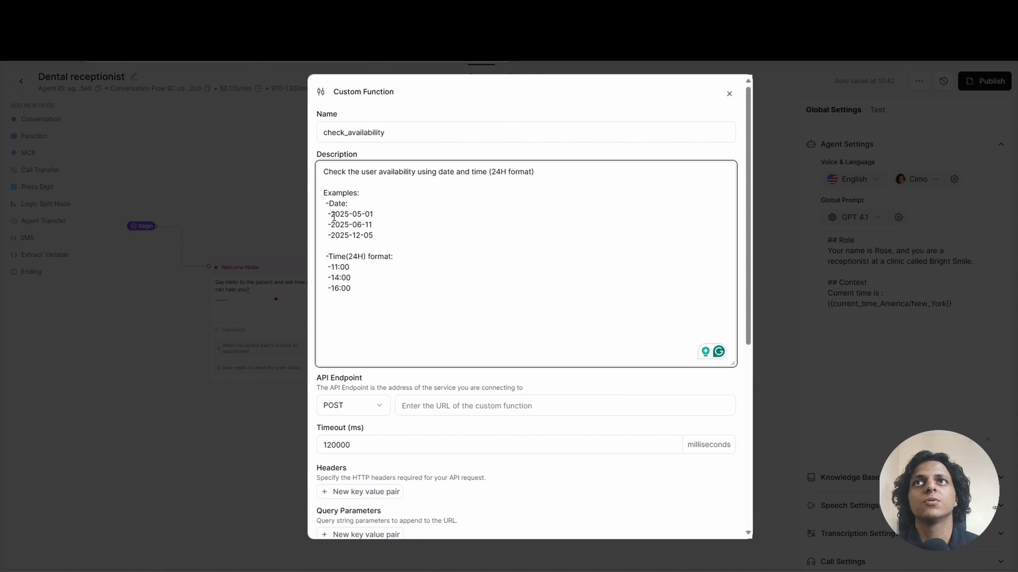
- Change the middle time example in the description from 14:00 to 14:30
drag(324, 215, 399, 239)
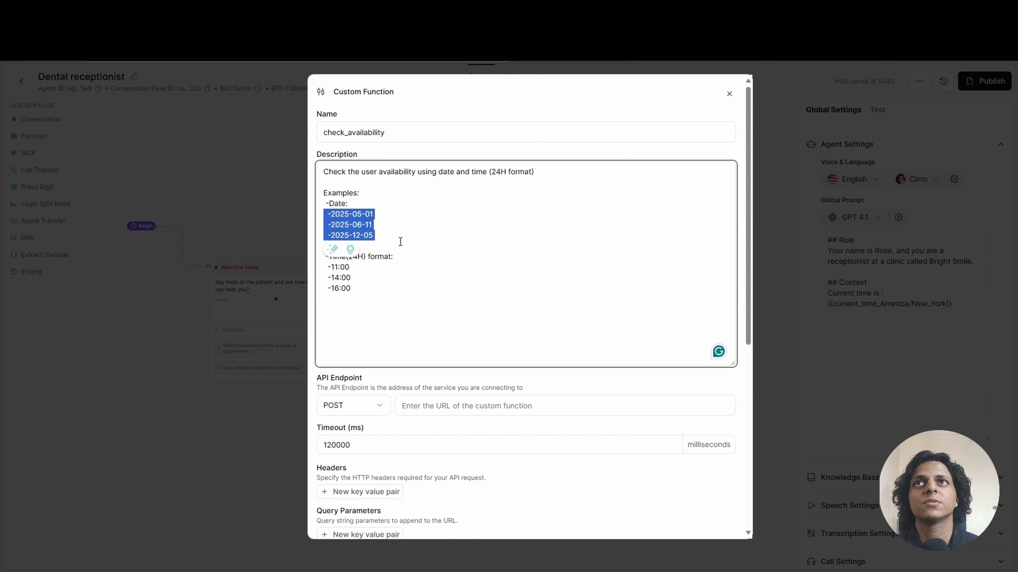
click(368, 295)
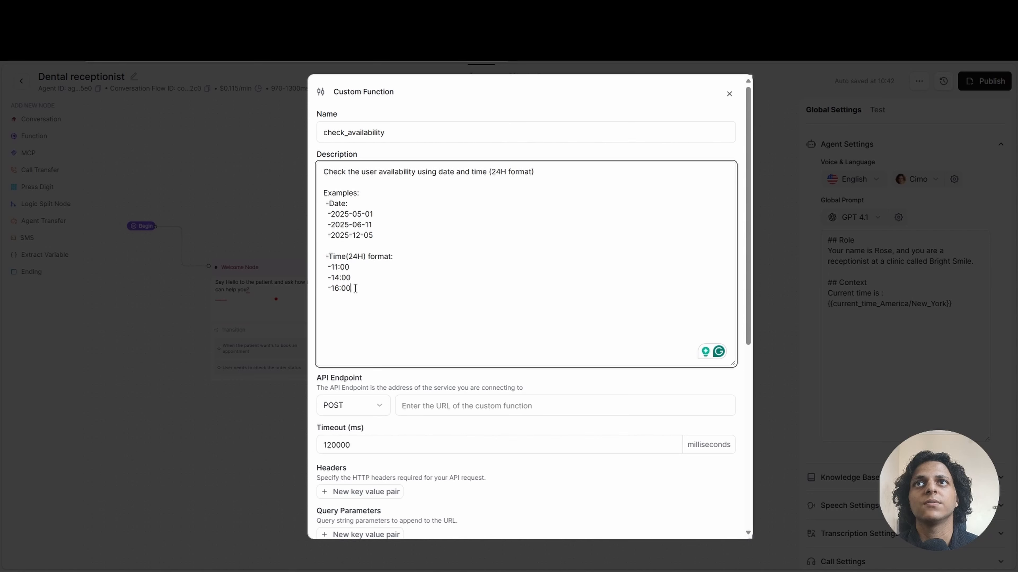
drag(355, 288, 325, 256)
click(353, 305)
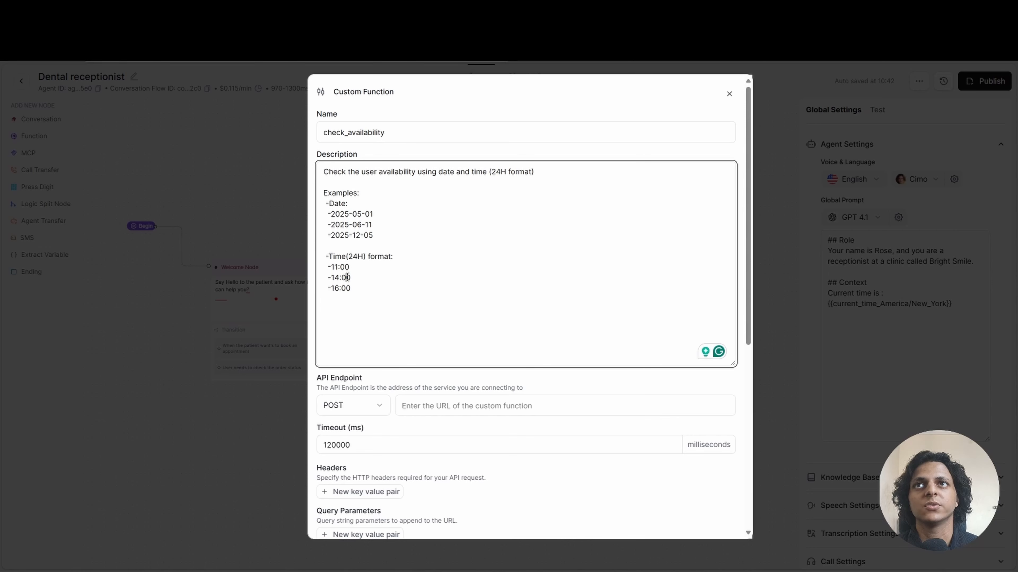
text(:3)
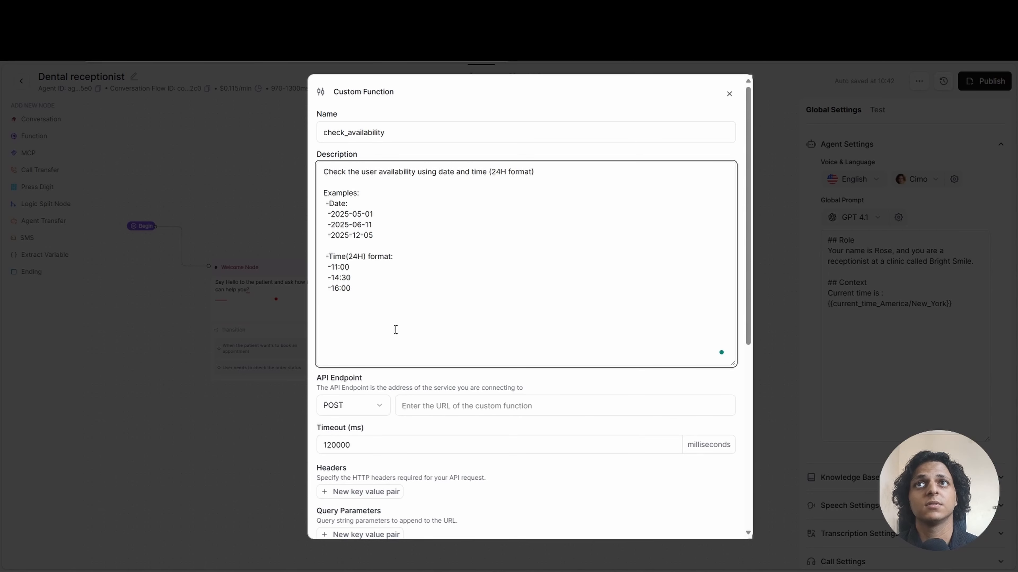
scroll(397, 327, down, 5)
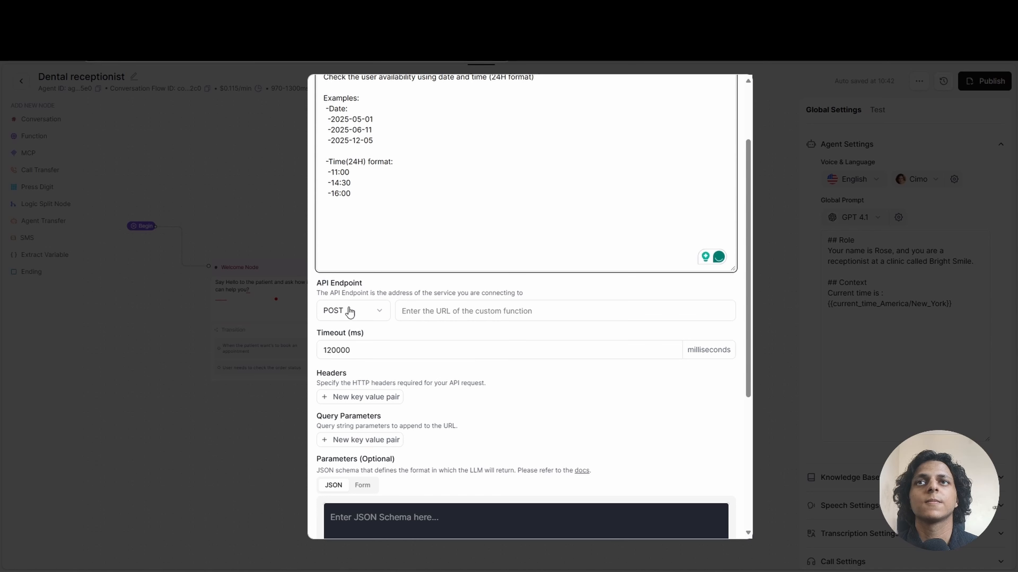
click(419, 317)
- Create a new n8n workflow with a Webhook trigger
click(393, 342)
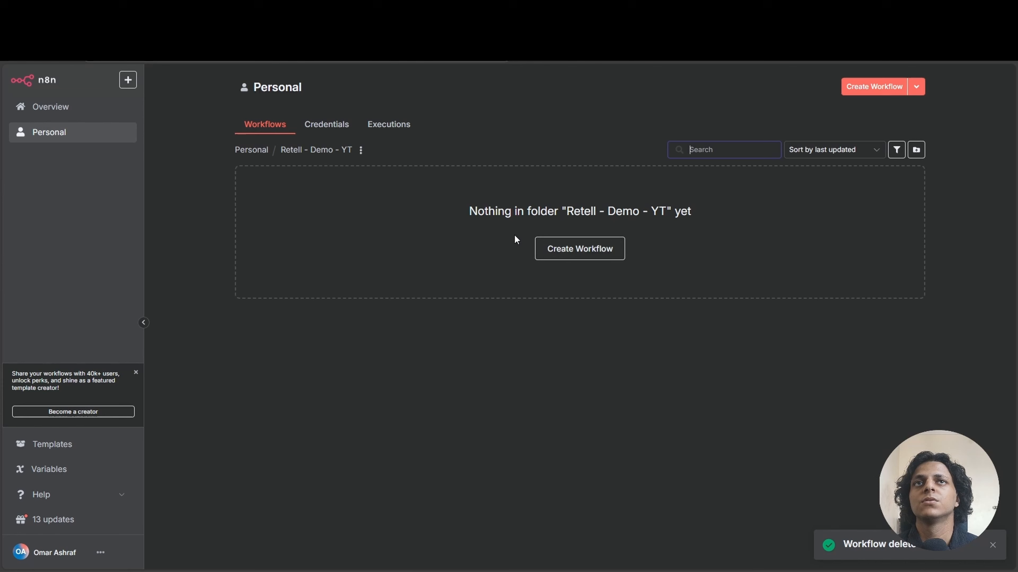
click(559, 250)
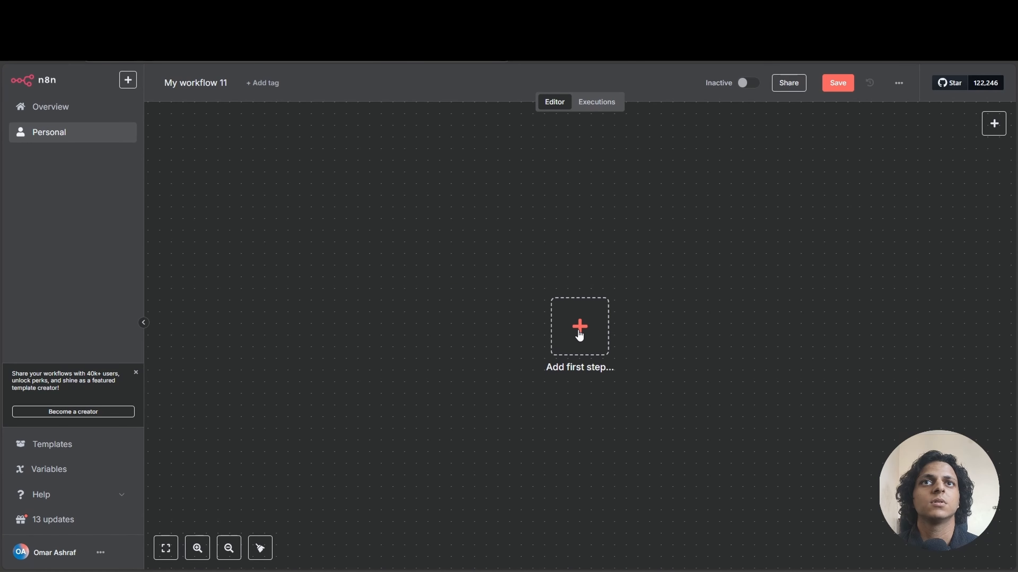
click(580, 336)
text(webho)
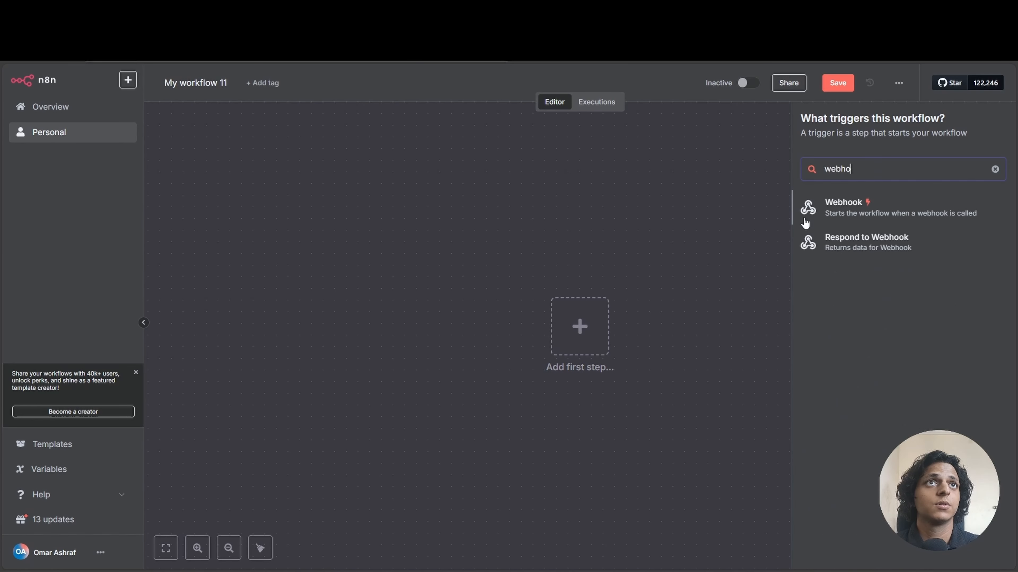
click(846, 209)
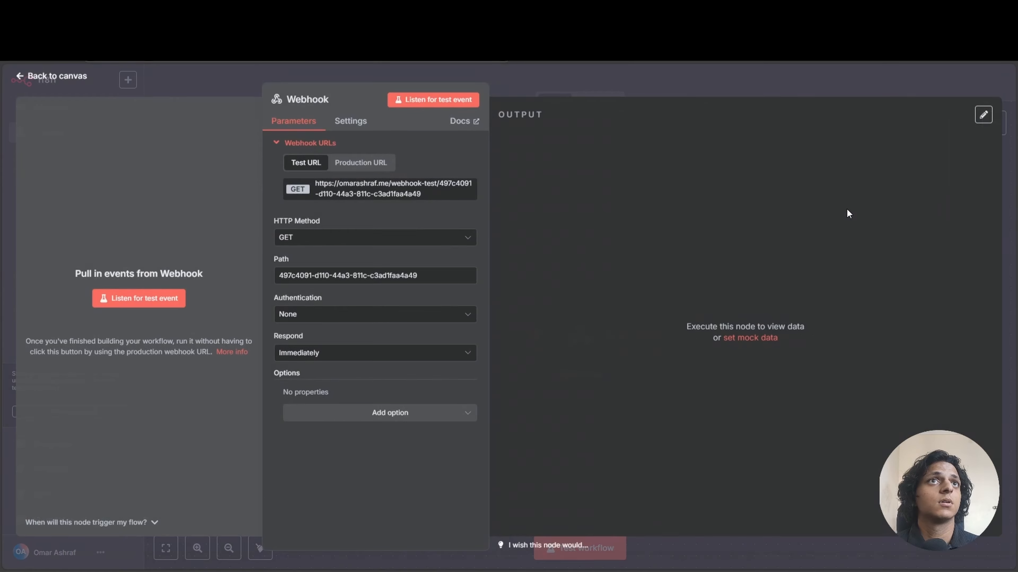
- Set the webhook to POST and respond When Last Node Finishes
click(340, 238)
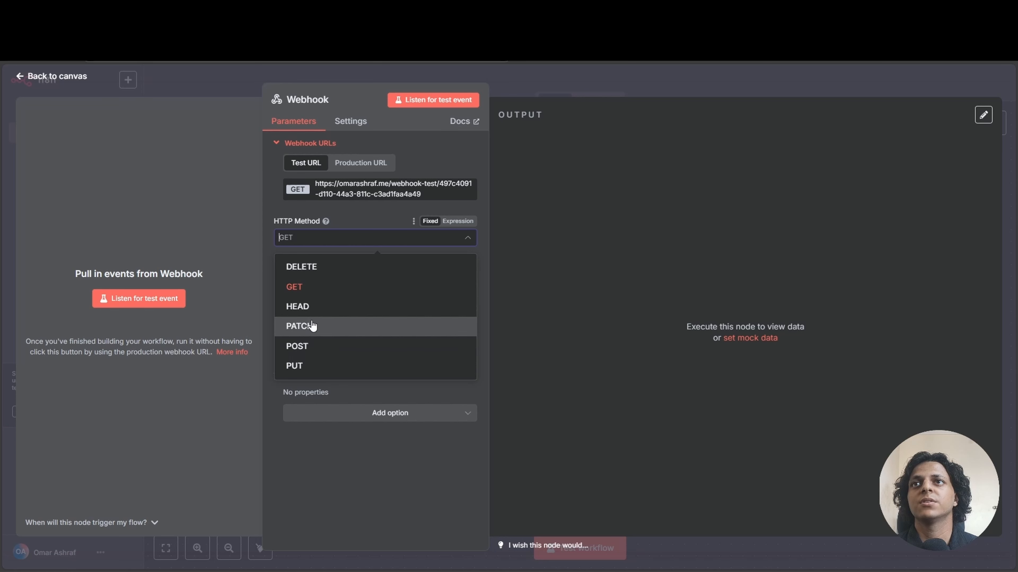
click(313, 370)
click(302, 242)
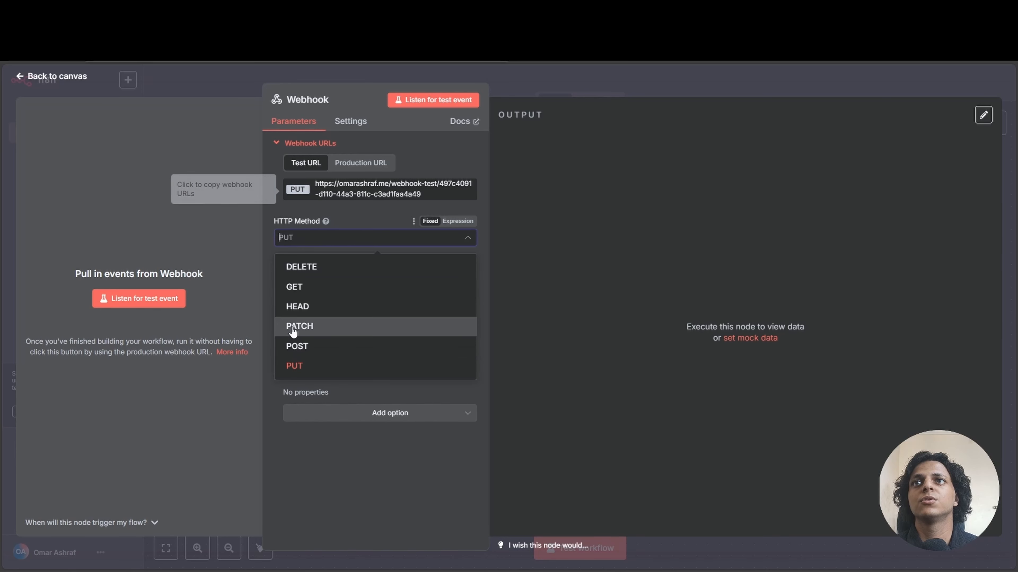
click(305, 347)
click(302, 358)
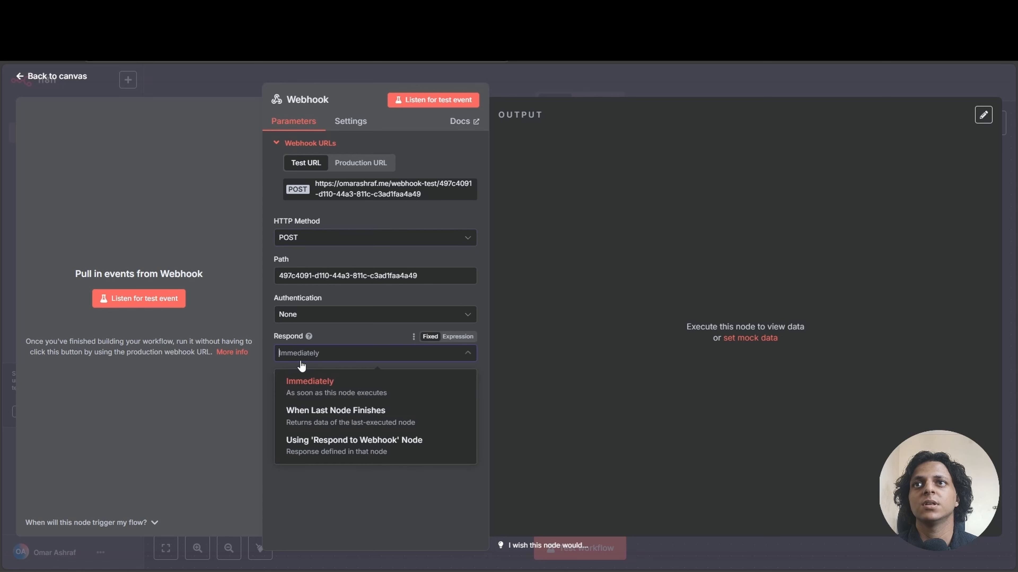
click(328, 421)
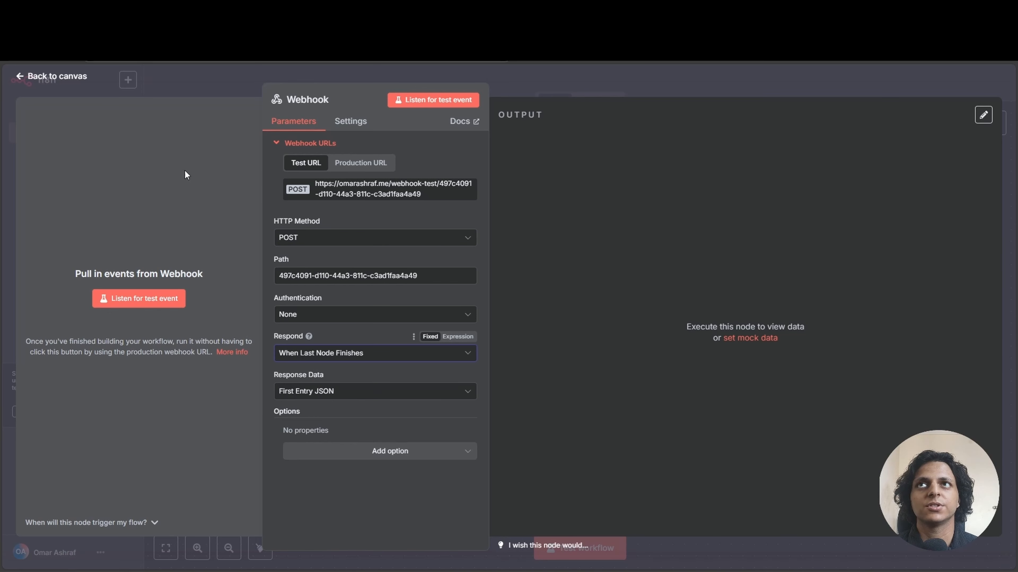
- Copy the production webhook URL and activate the workflow
click(361, 163)
click(369, 195)
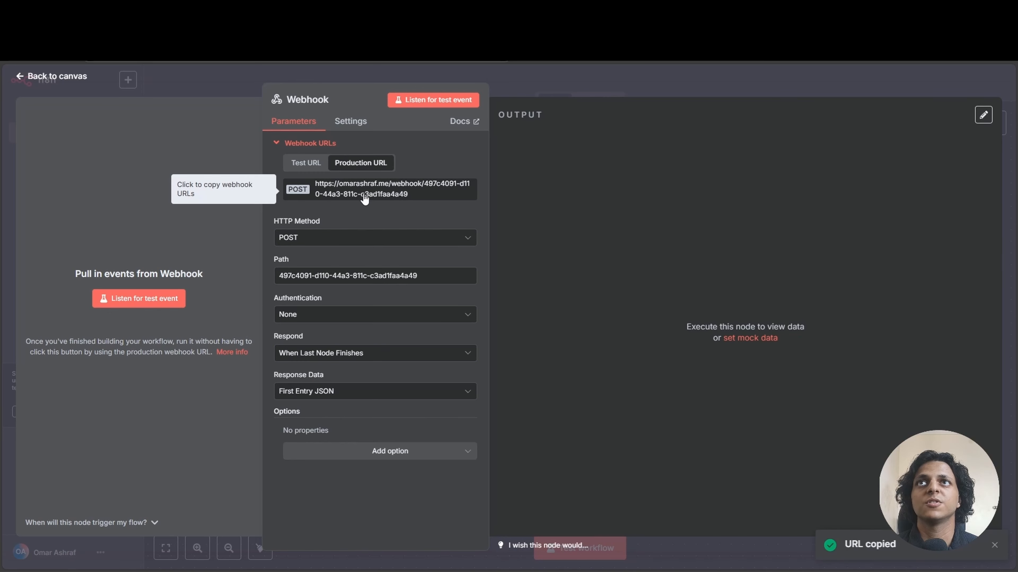
click(228, 80)
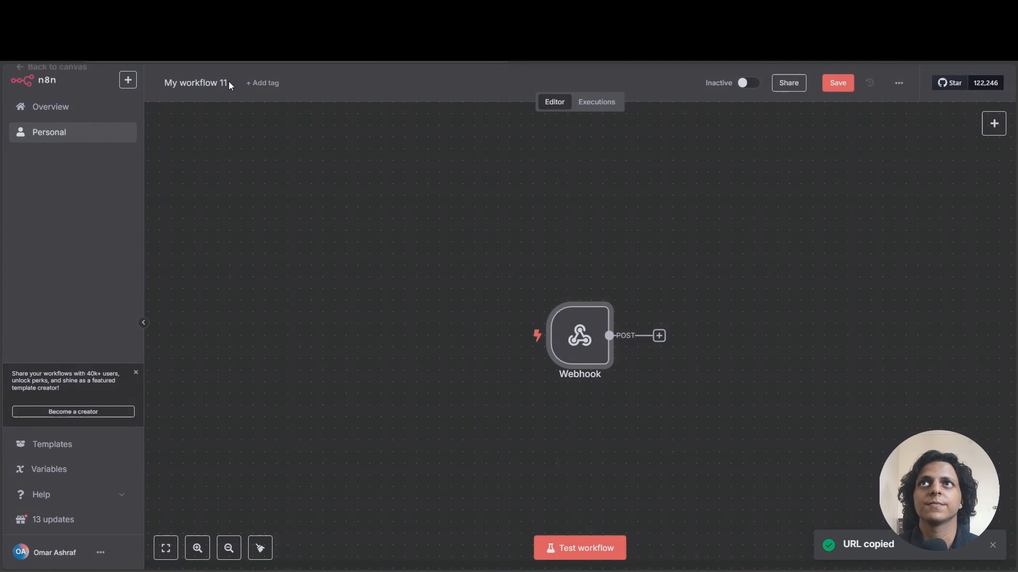
click(745, 83)
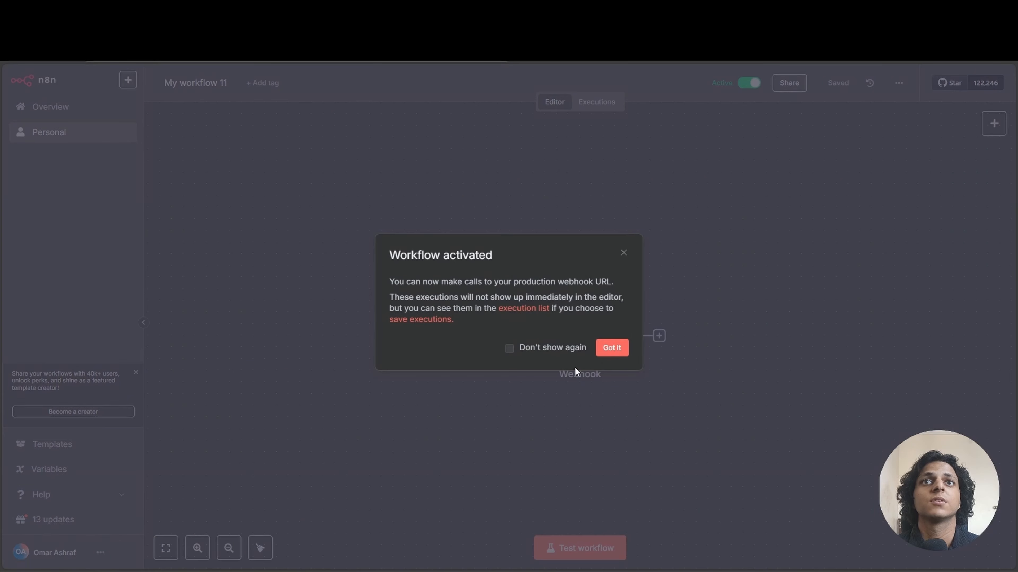
click(612, 347)
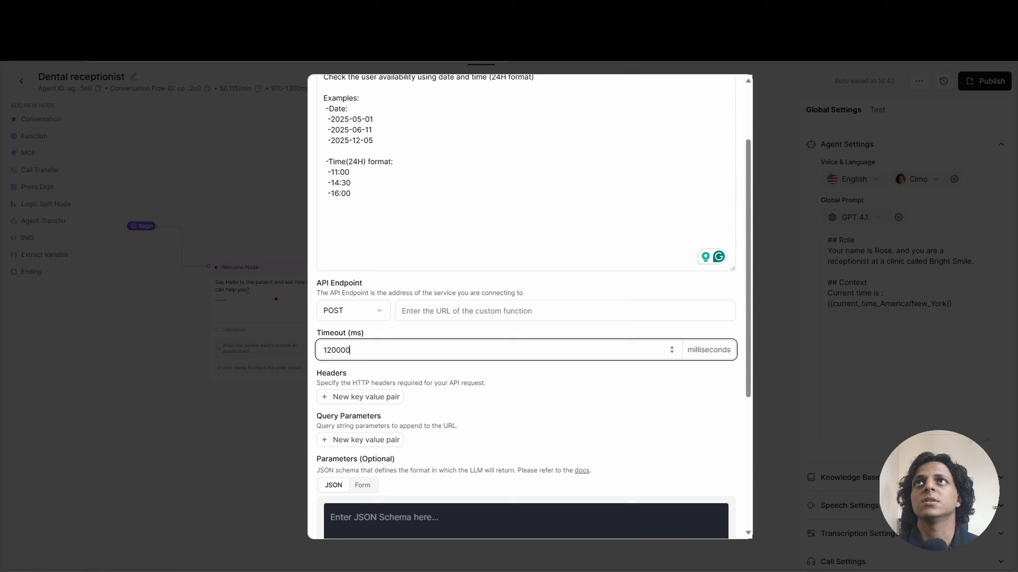
- Paste the n8n production webhook URL into the check_availability API Endpoint field
click(456, 308)
key(ctrl+v)
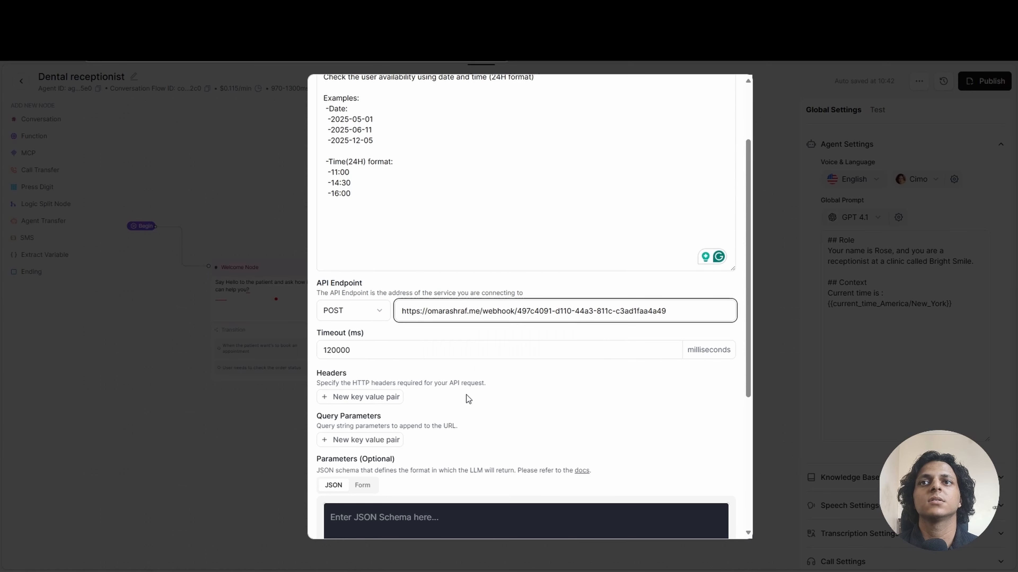
scroll(465, 398, down, 5)
scroll(468, 460, up, 4)
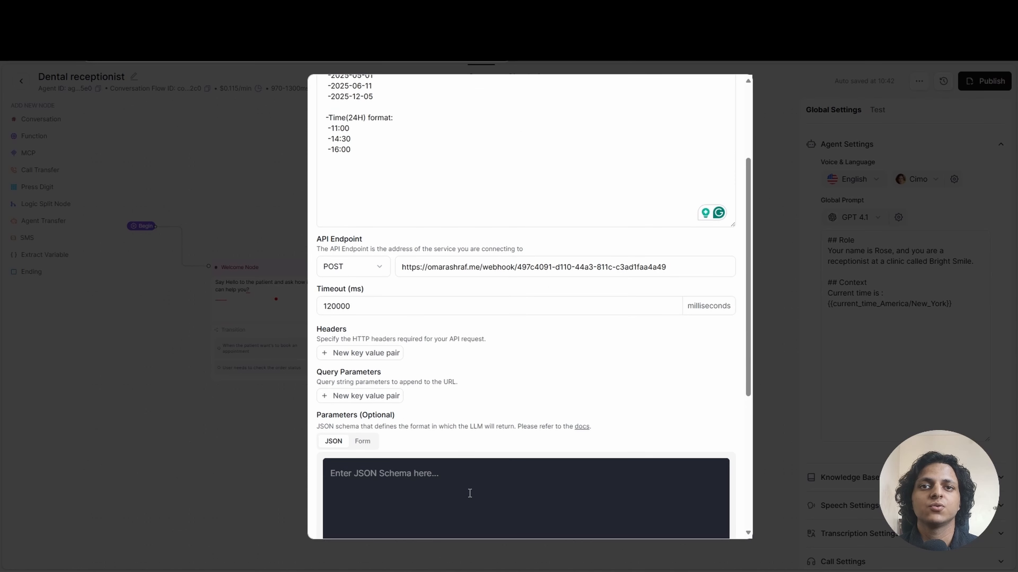
- Paste a JSON parameter schema requiring date and time
click(470, 493)
key(ctrl+v)
scroll(429, 385, up, 1)
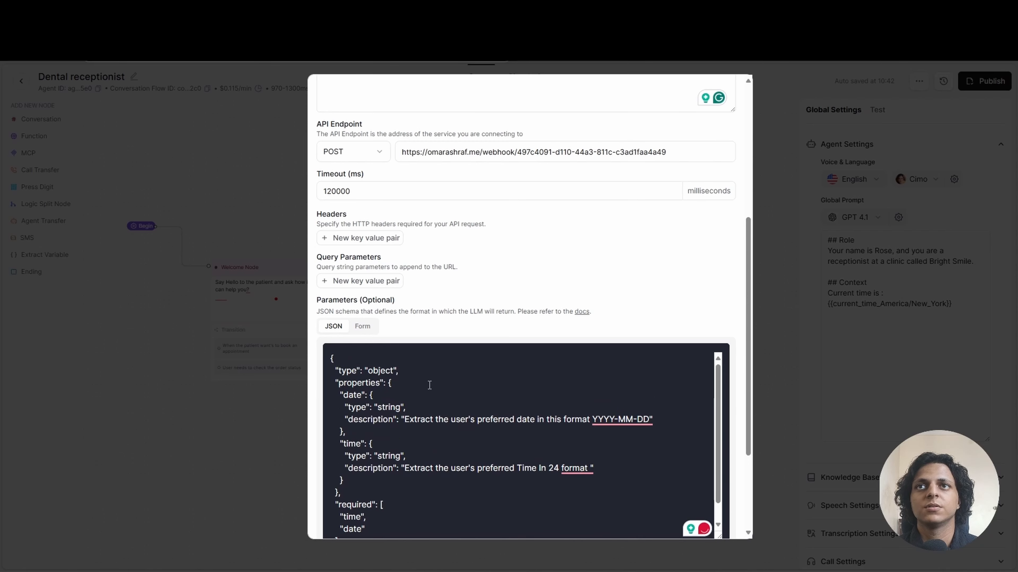
scroll(429, 385, down, 3)
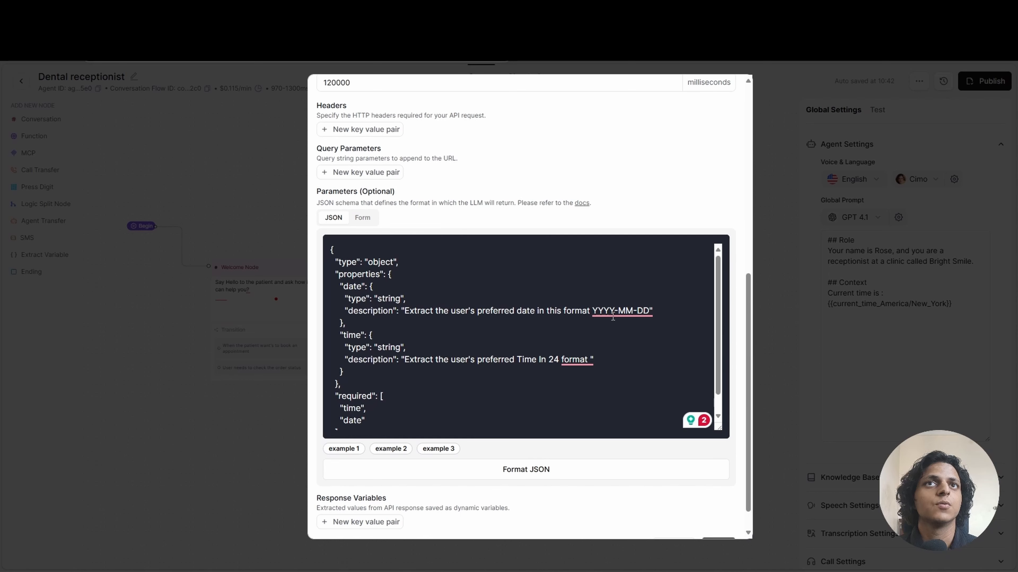
mouse_move(627, 314)
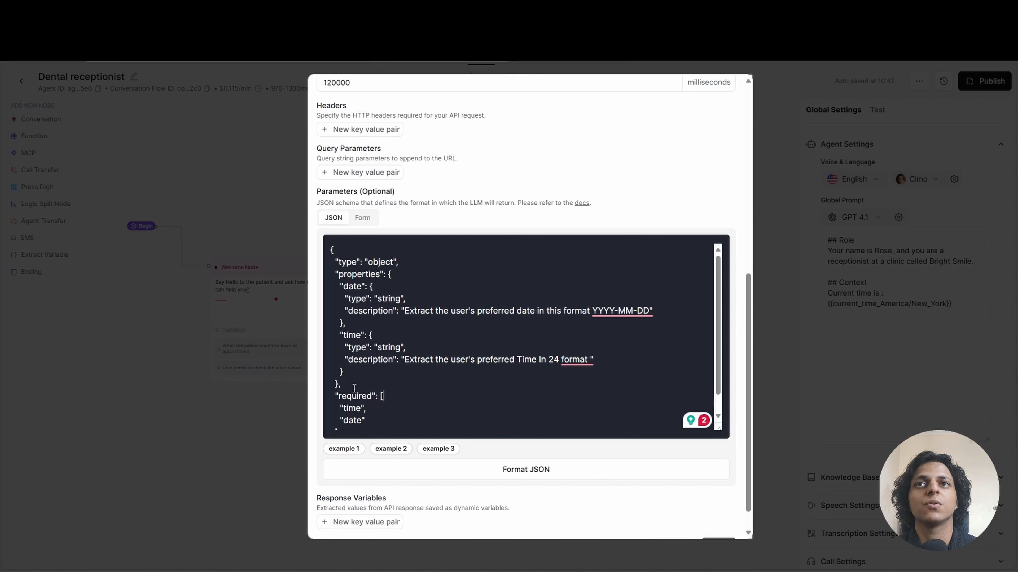
scroll(397, 166, up, 2)
scroll(397, 166, up, 2)
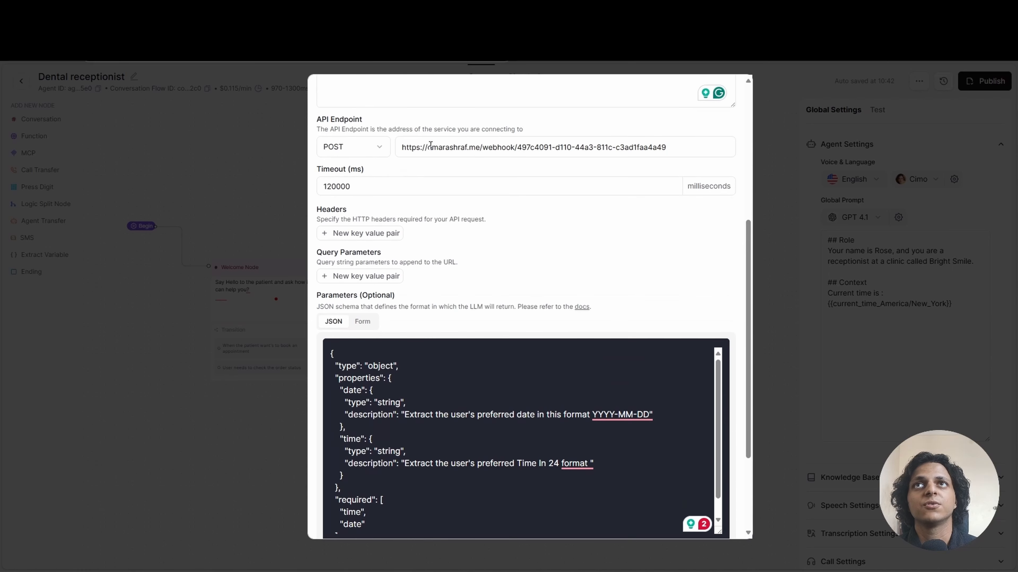
scroll(332, 465, down, 1)
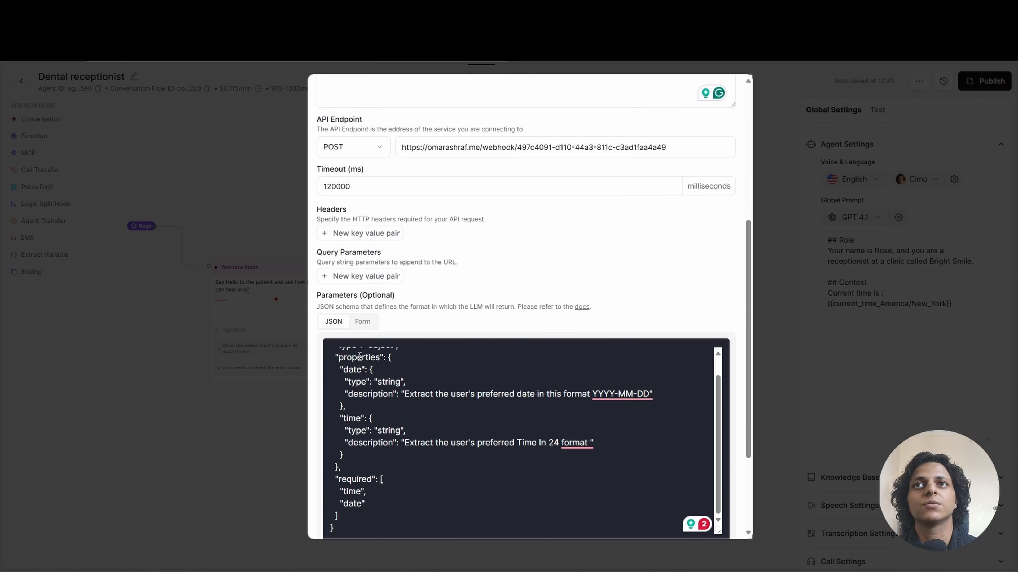
- Save the check_availability function, add it as a node linked from the date-and-time transition, then open Test
scroll(461, 425, down, 5)
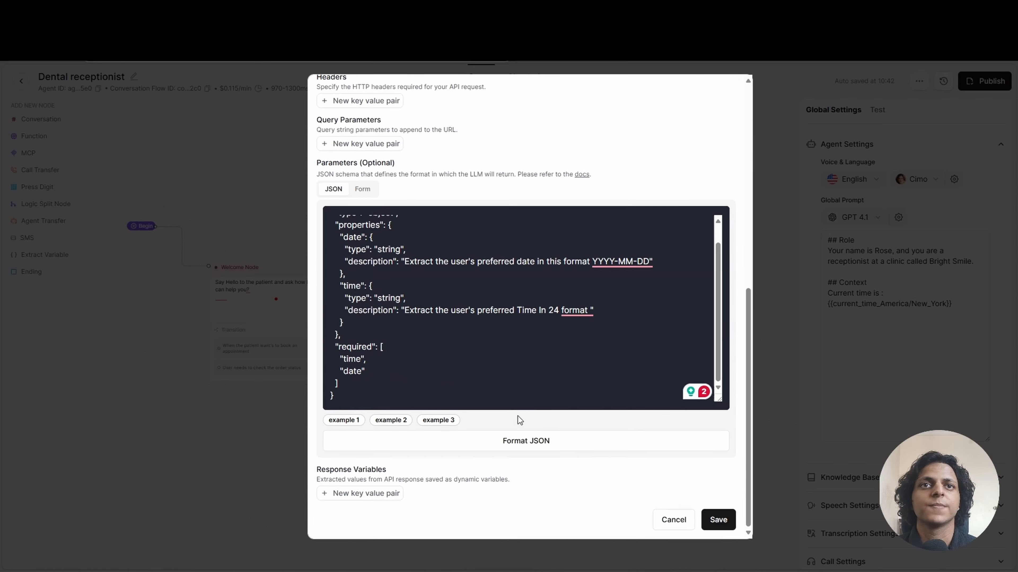
click(718, 521)
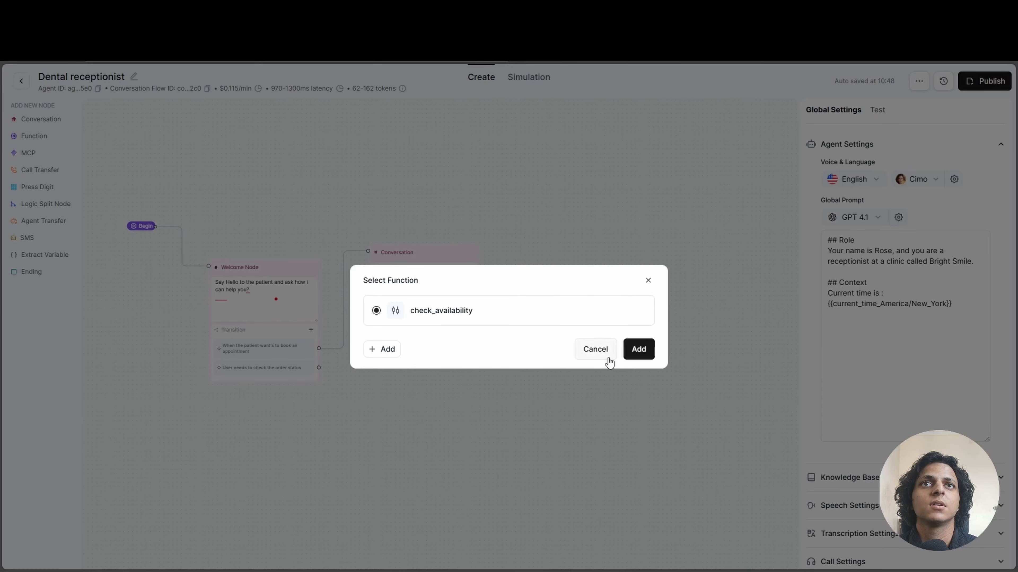
click(639, 350)
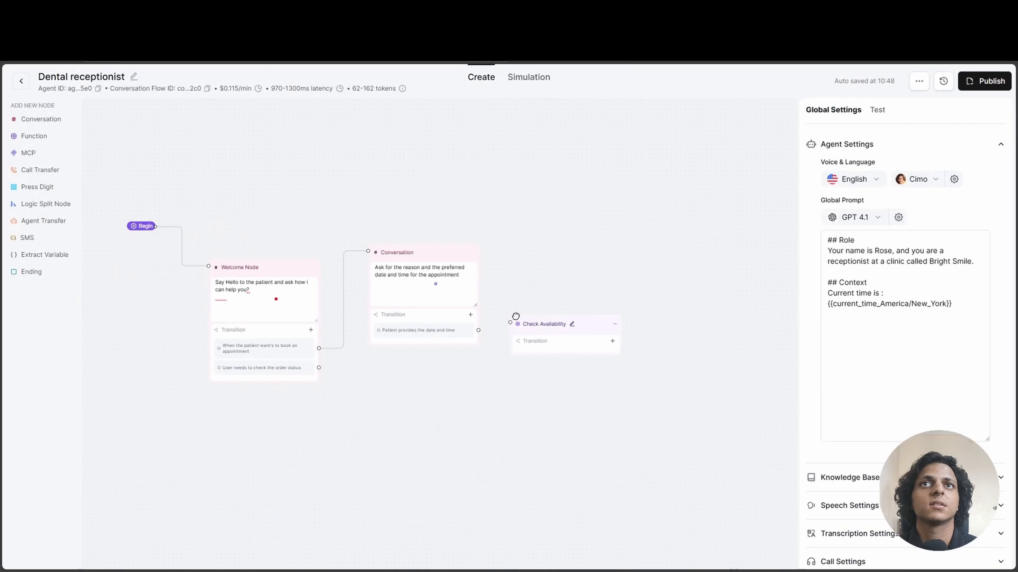
drag(499, 324, 510, 323)
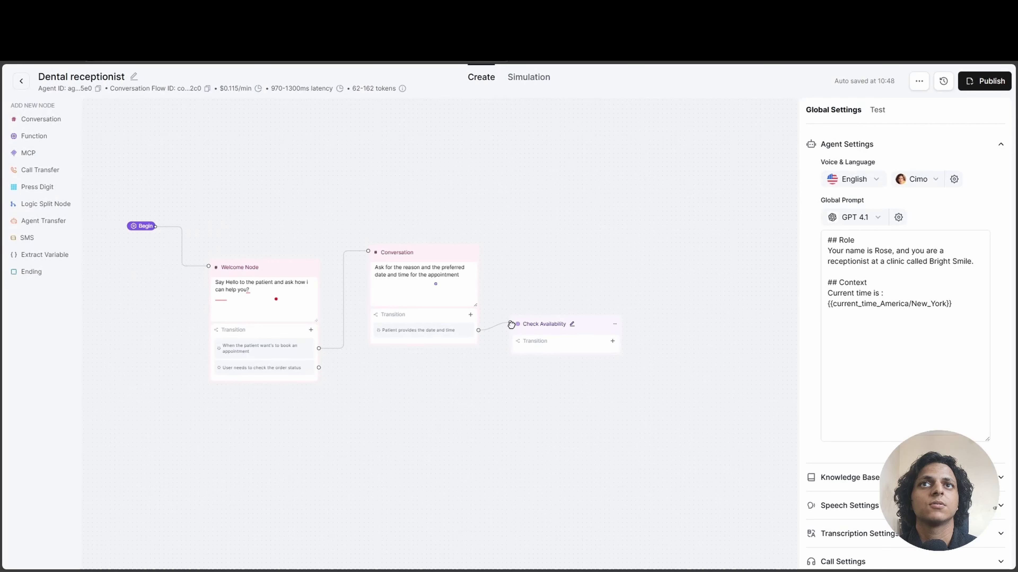
drag(588, 330, 598, 264)
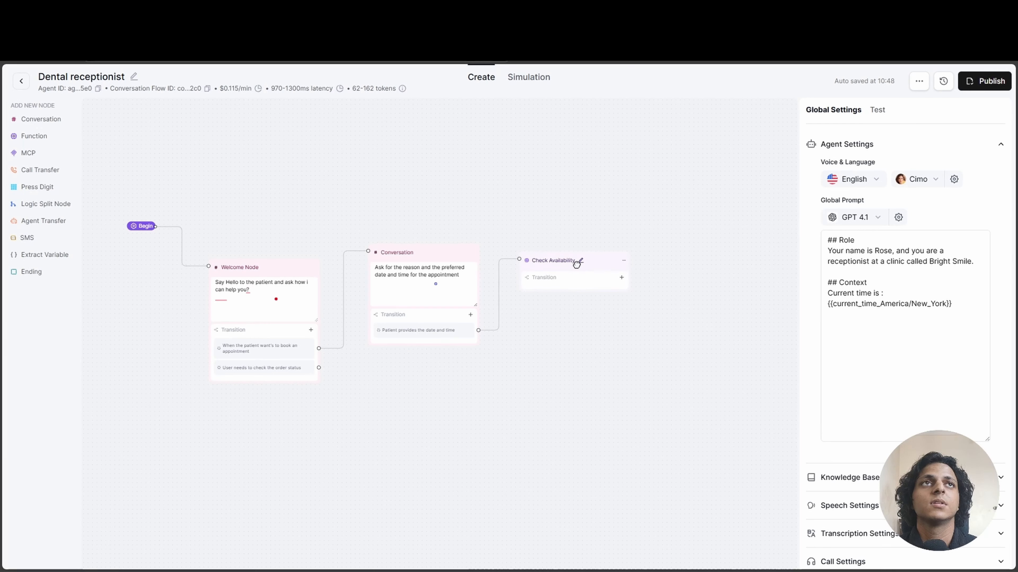
click(881, 114)
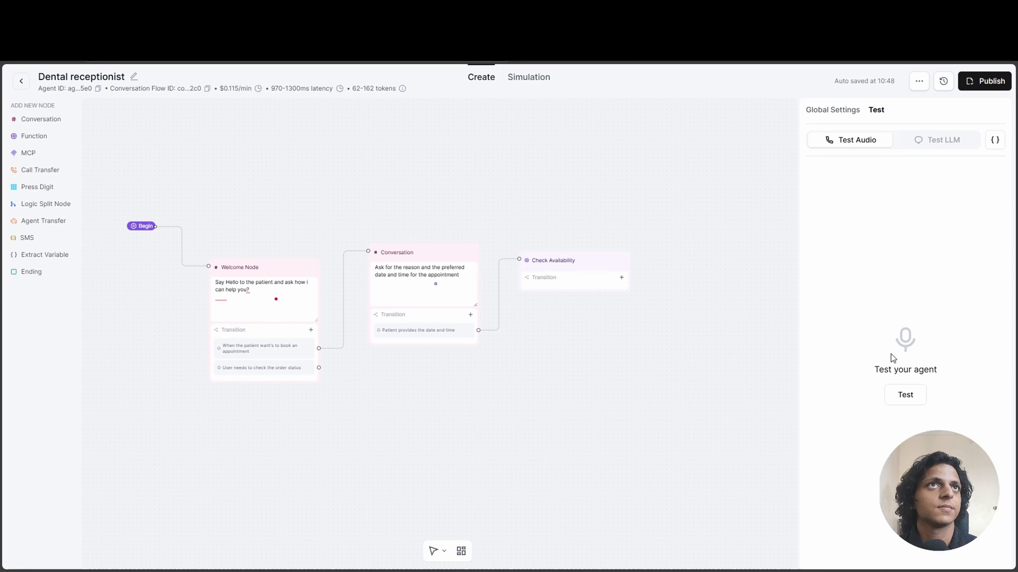
- Start an audio test call with the Dental receptionist agent
click(902, 398)
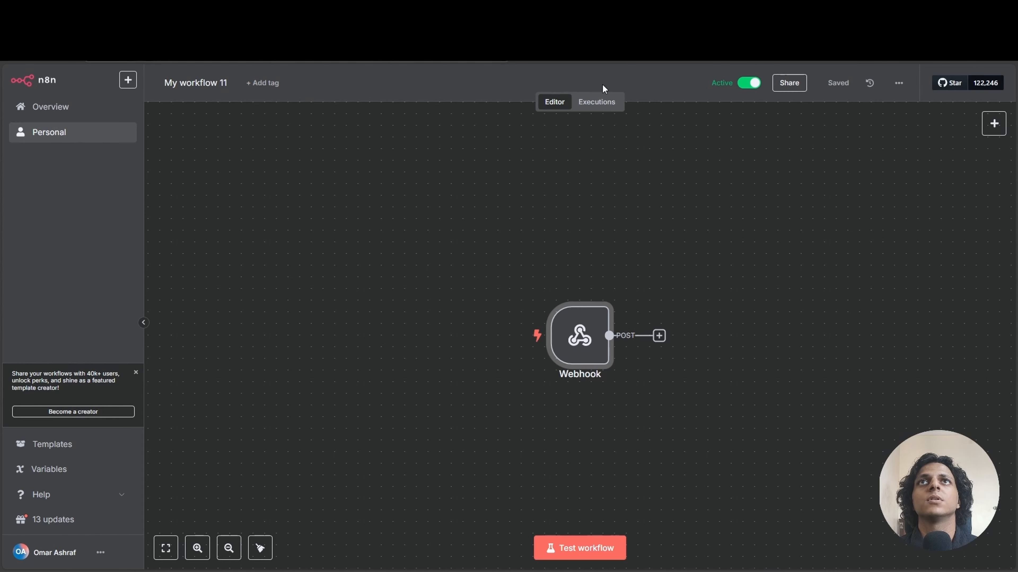
- Check the successful webhook execution's args (date 2025-07-23, time 17:00), then return to the FigJam flowchart
click(603, 101)
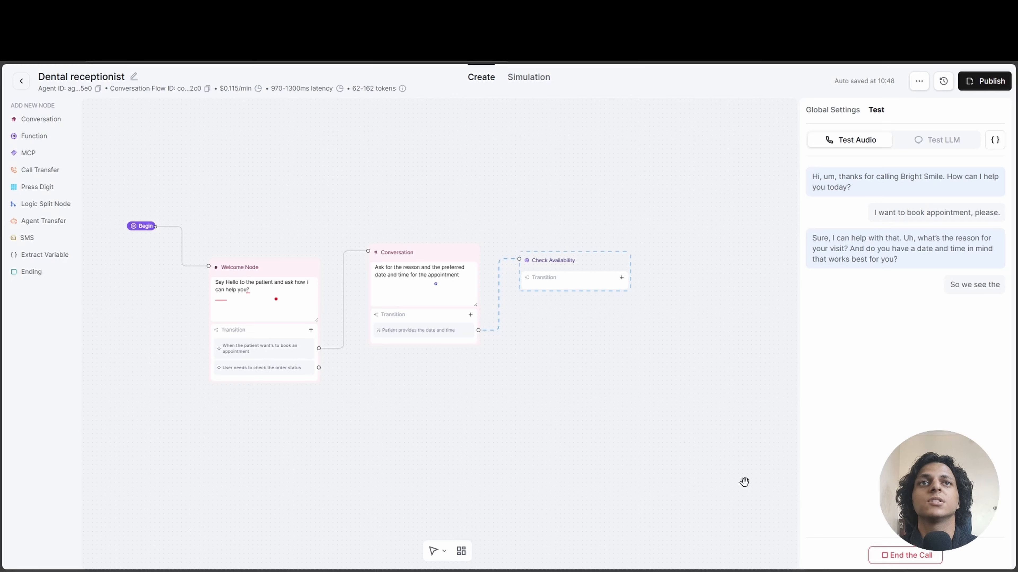
click(922, 553)
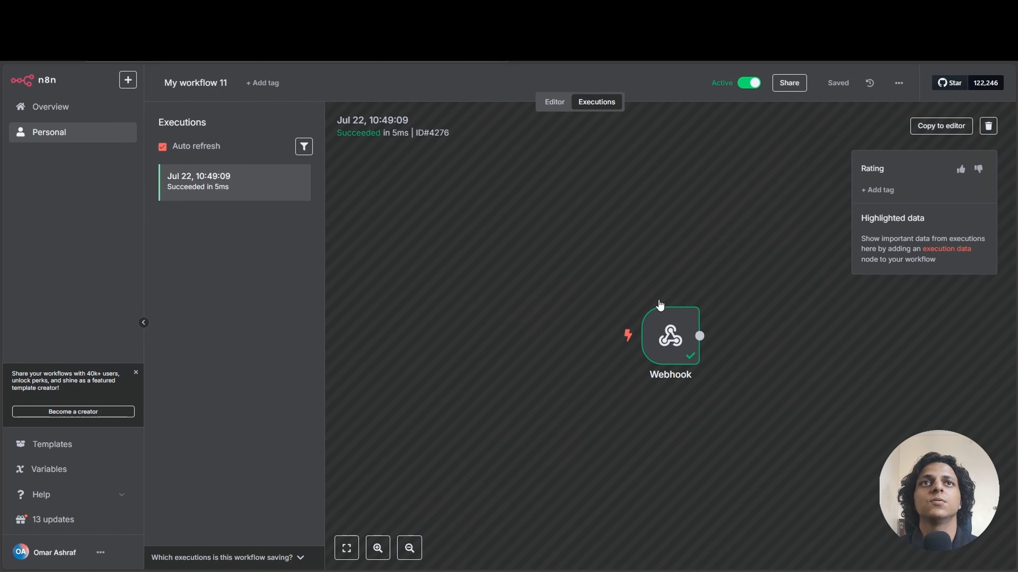
double_click(670, 338)
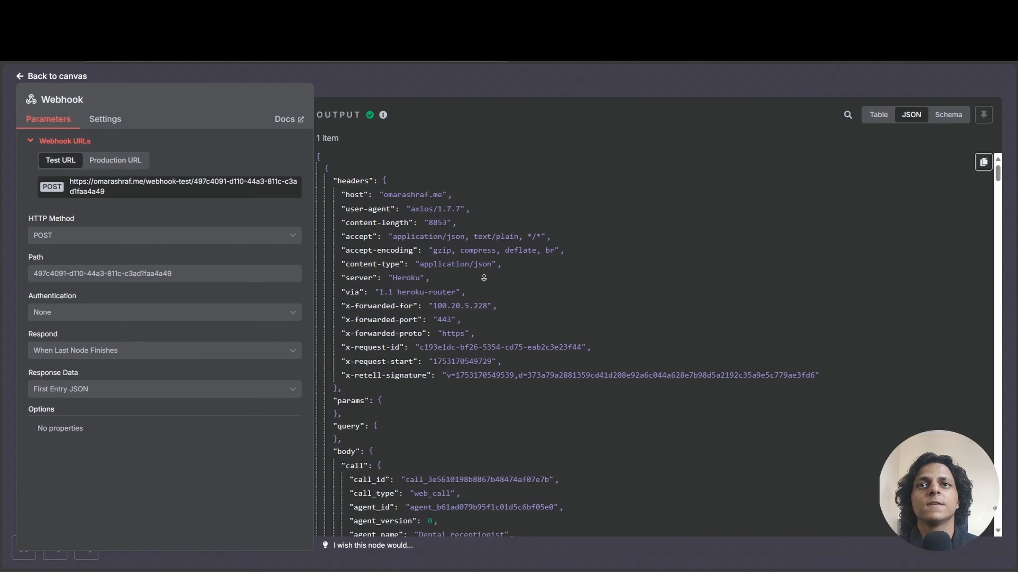
scroll(491, 473, down, 15)
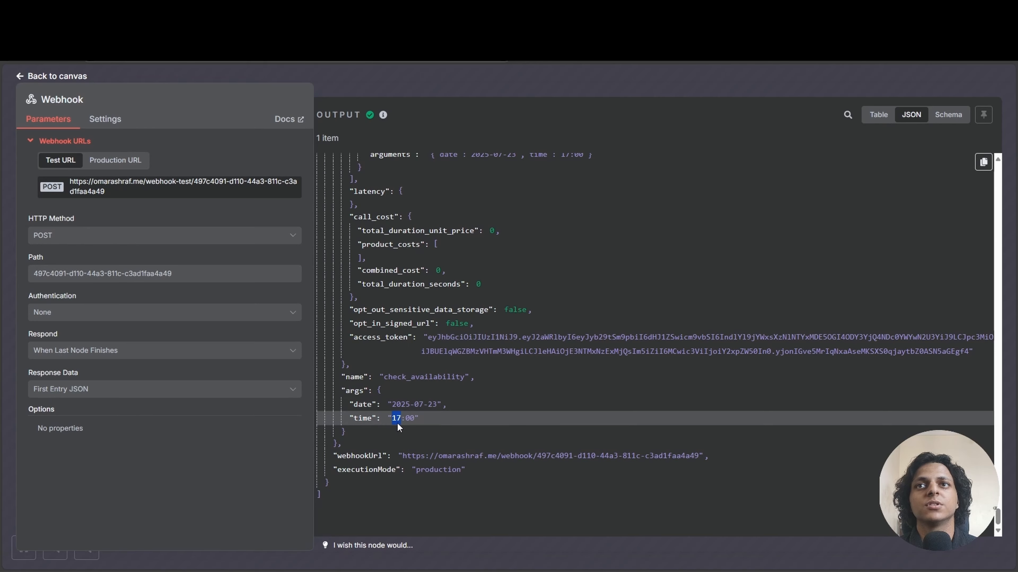
click(236, 75)
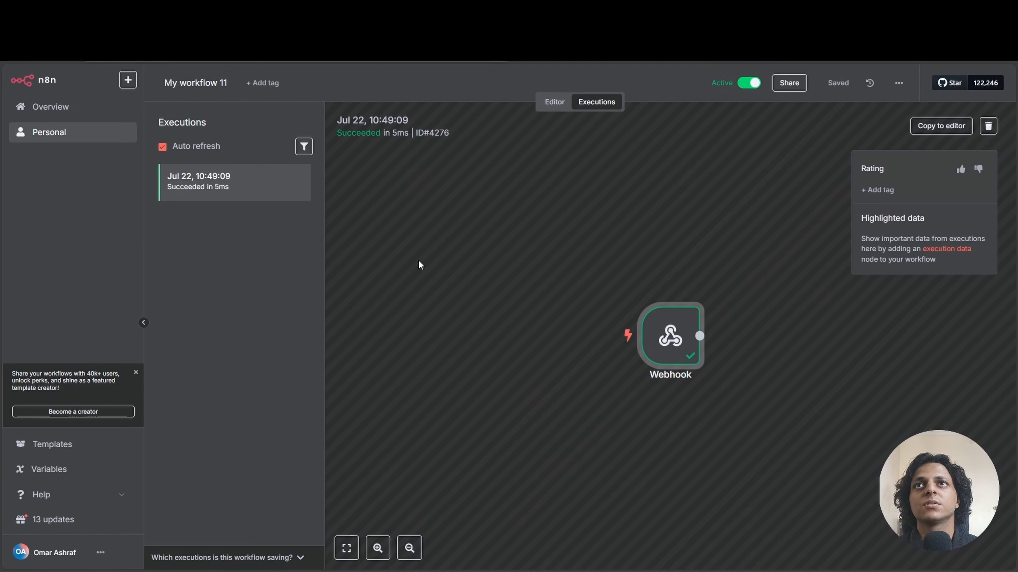
click(94, 32)
scroll(367, 281, up, 1)
scroll(368, 281, up, 5)
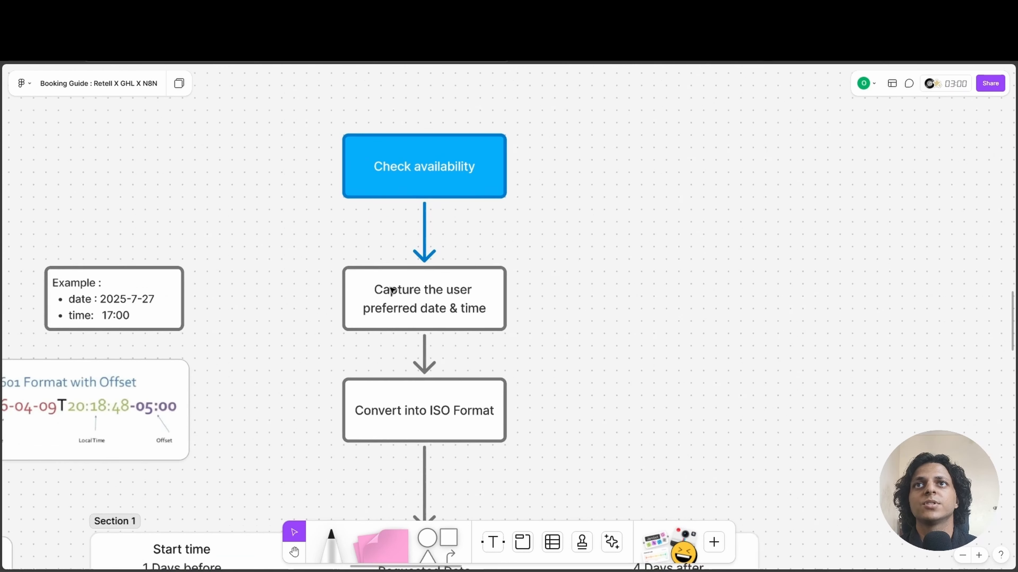
scroll(257, 302, left, 3)
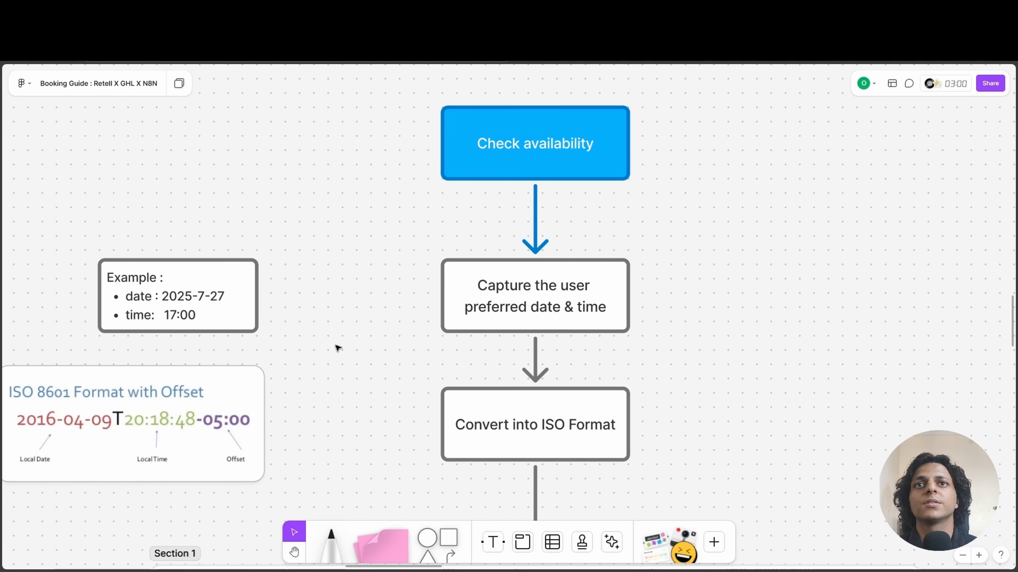
scroll(339, 297, down, 3)
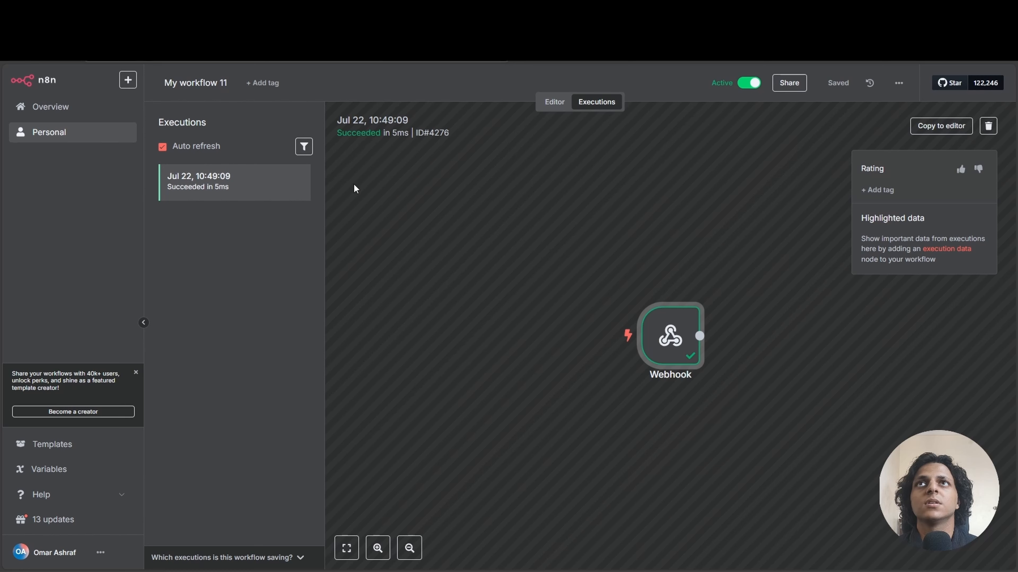
- Add an Edit Fields (Set) node after the Webhook node
click(561, 105)
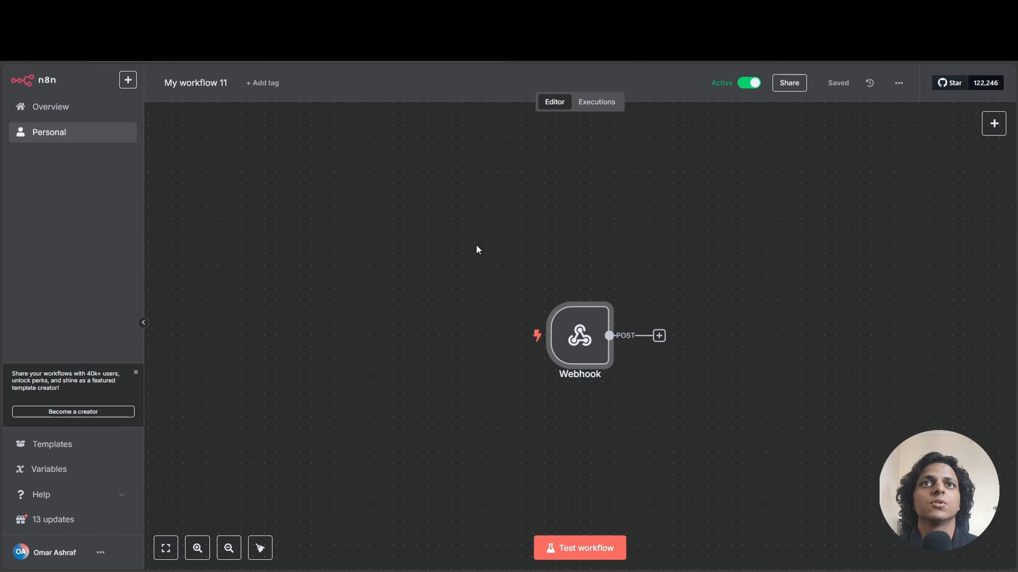
drag(477, 250, 244, 266)
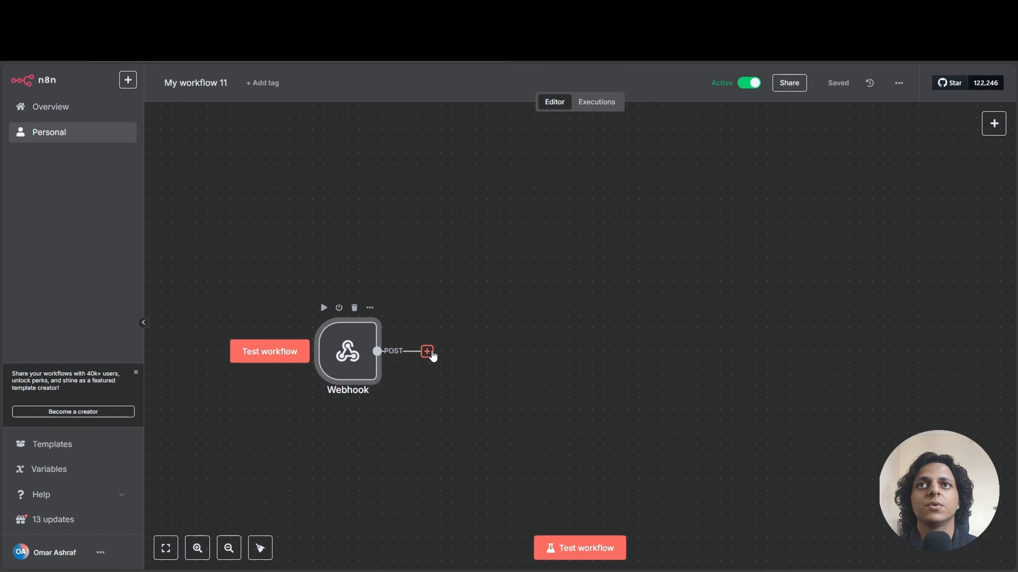
click(427, 352)
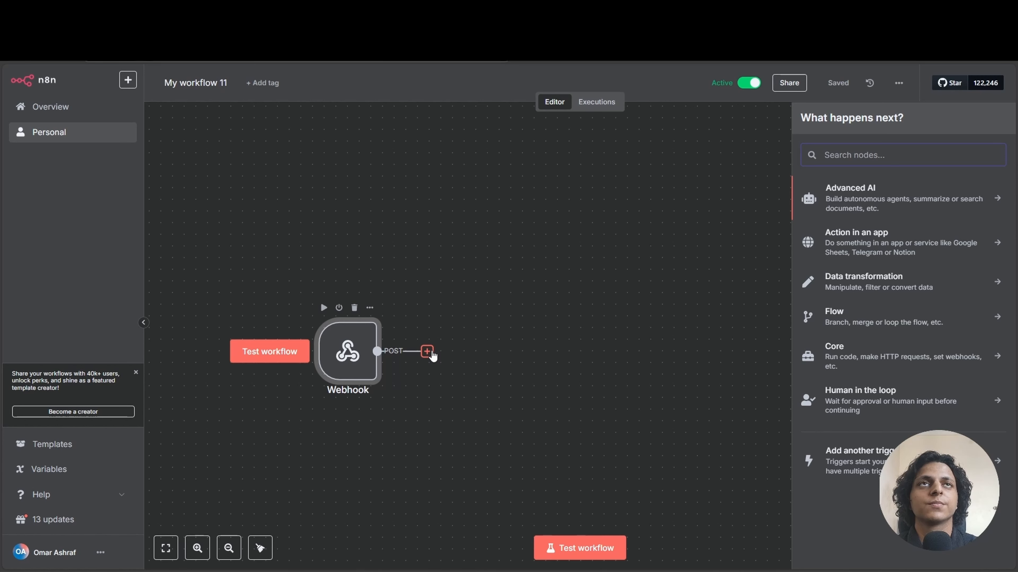
text(f)
key(BackSpace)
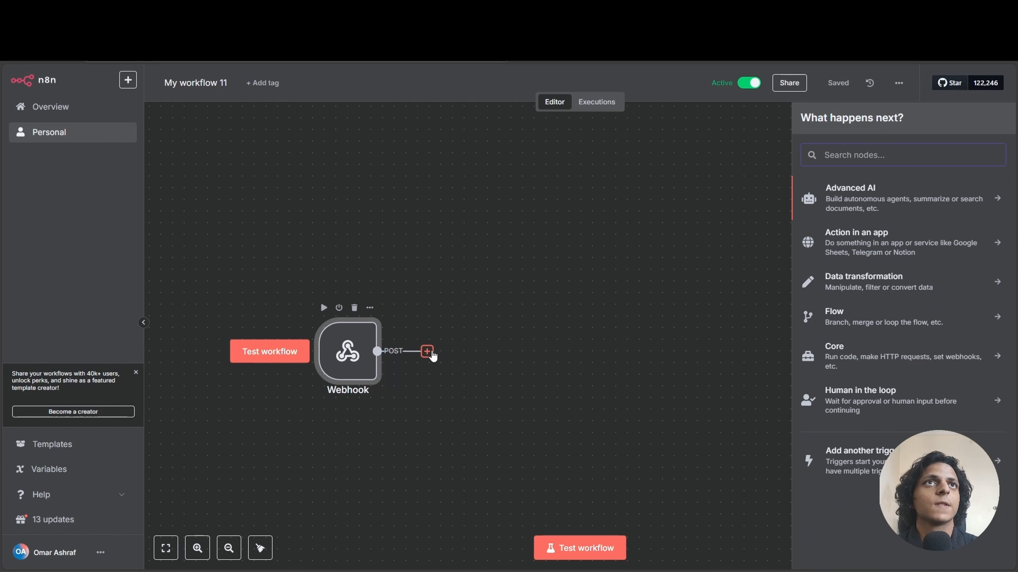
text(set)
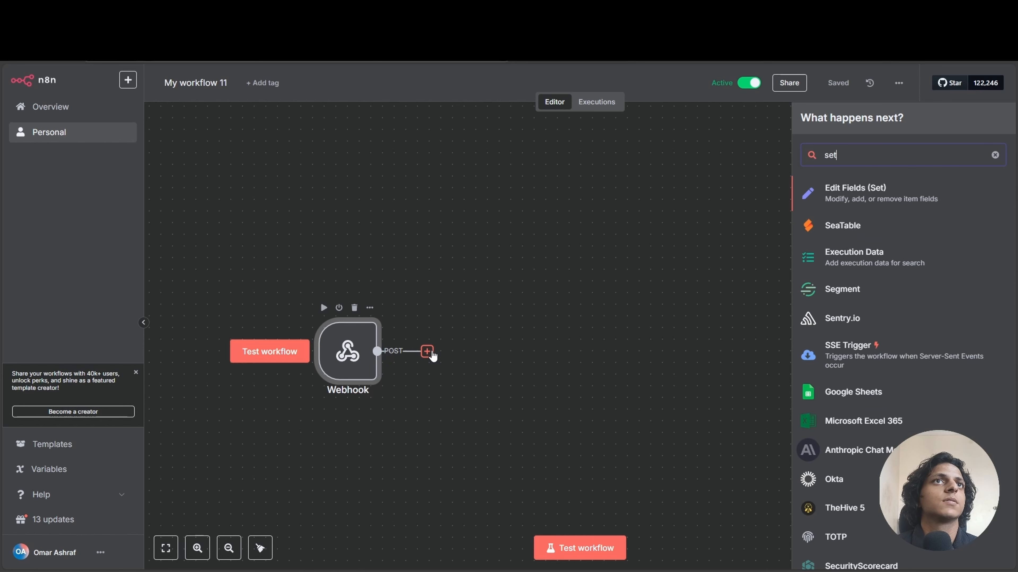
key(Return)
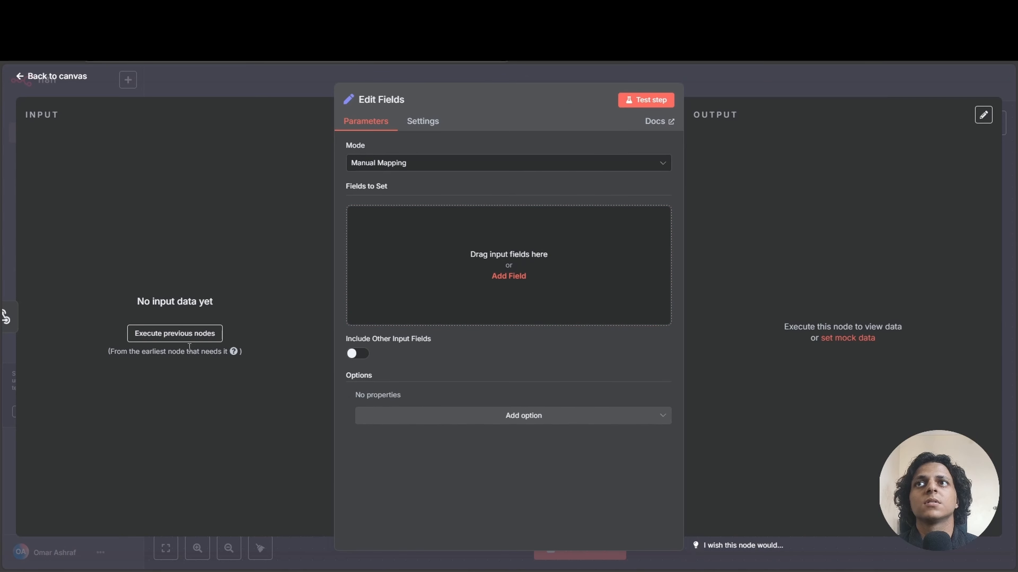
- Map the incoming date and time into Fields to Set, naming them date and time
key(Escape)
click(597, 103)
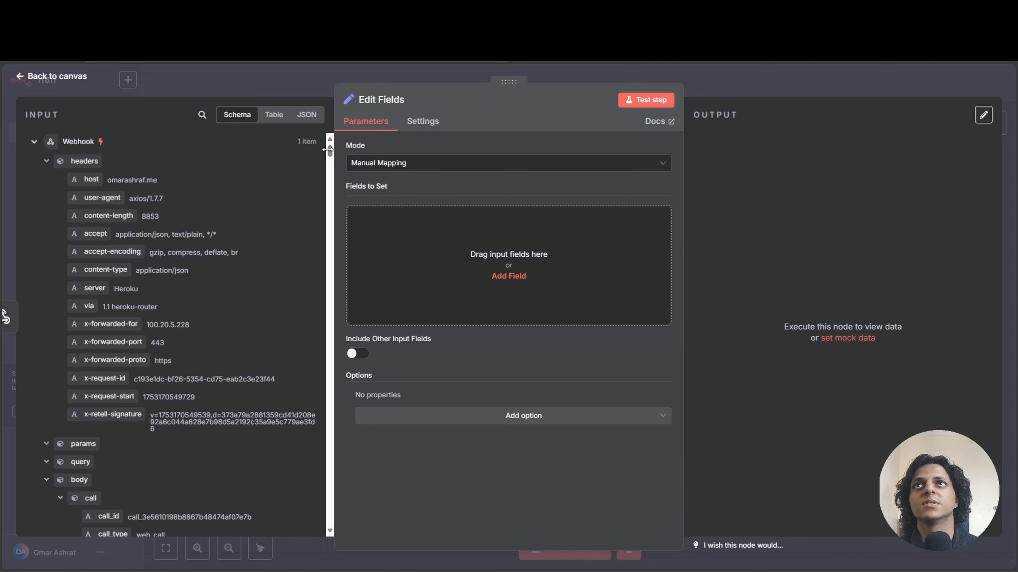
drag(327, 148, 324, 521)
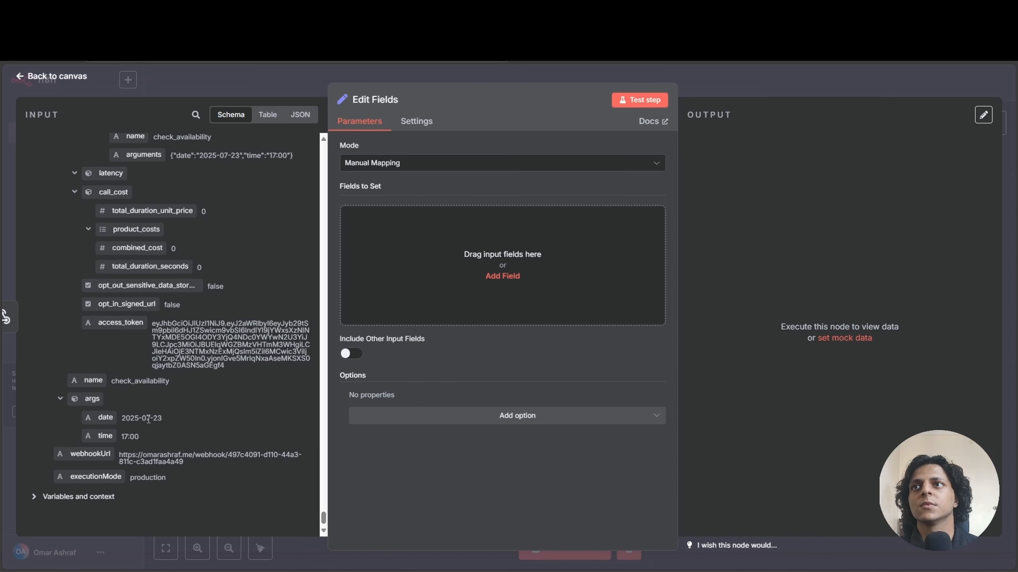
drag(104, 421, 402, 255)
drag(103, 436, 406, 288)
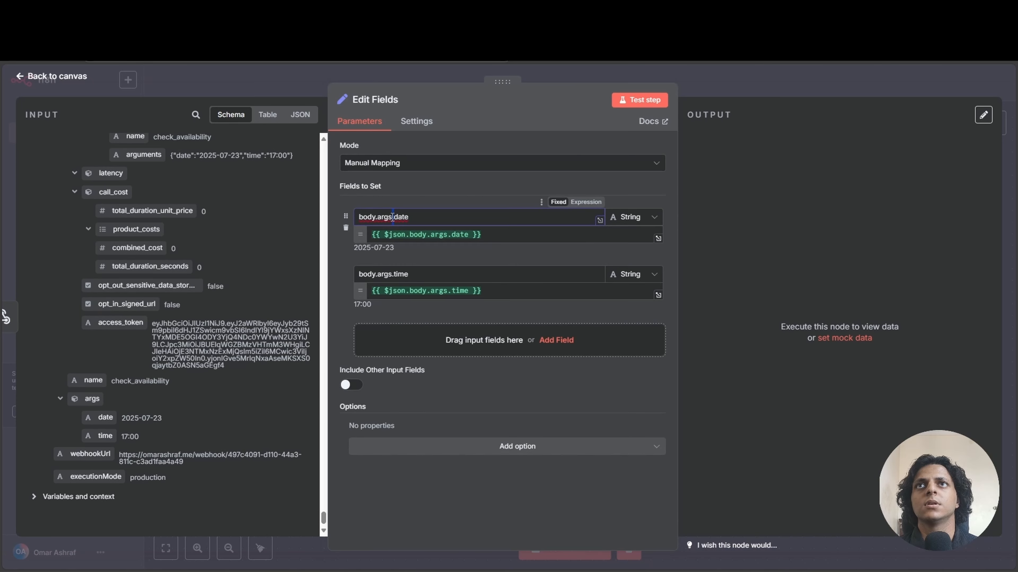
double_click(392, 217)
text(date)
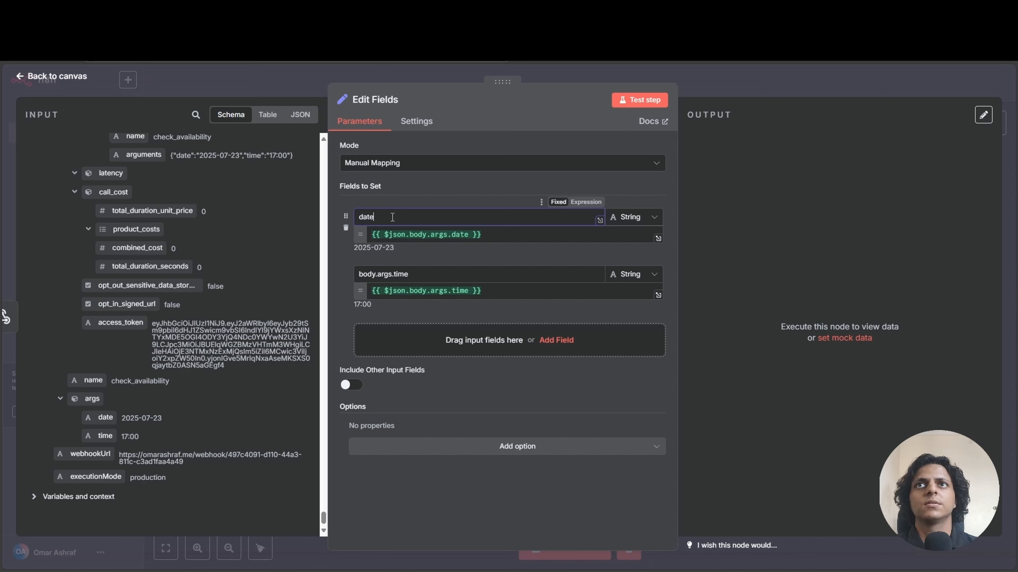
click(394, 273)
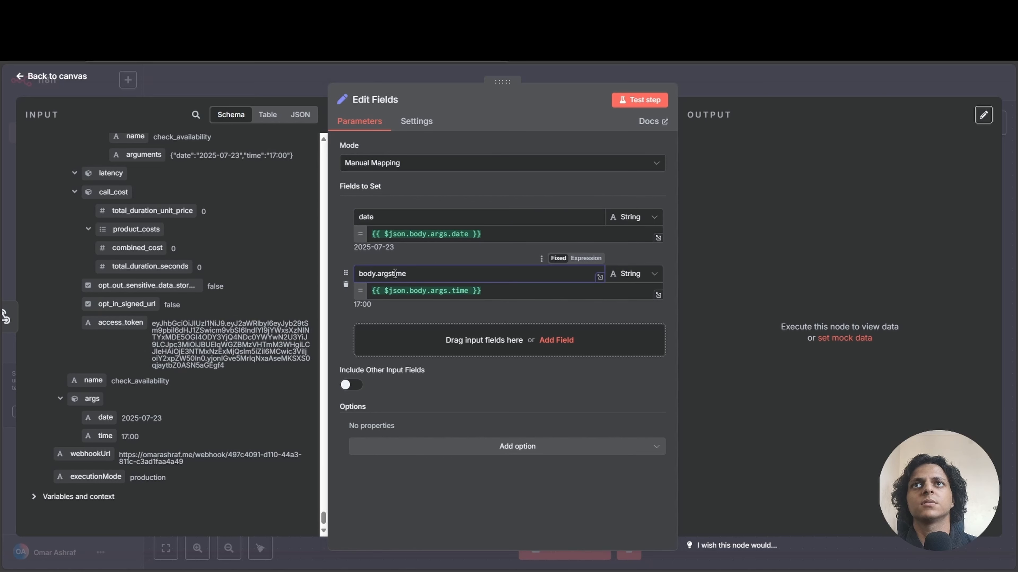
key(BackSpace)
key(BackSpace)
key(BackSpace)
key(BackSpace)
key(BackSpace)
key(BackSpace)
key(BackSpace)
key(BackSpace)
key(BackSpace)
key(BackSpace)
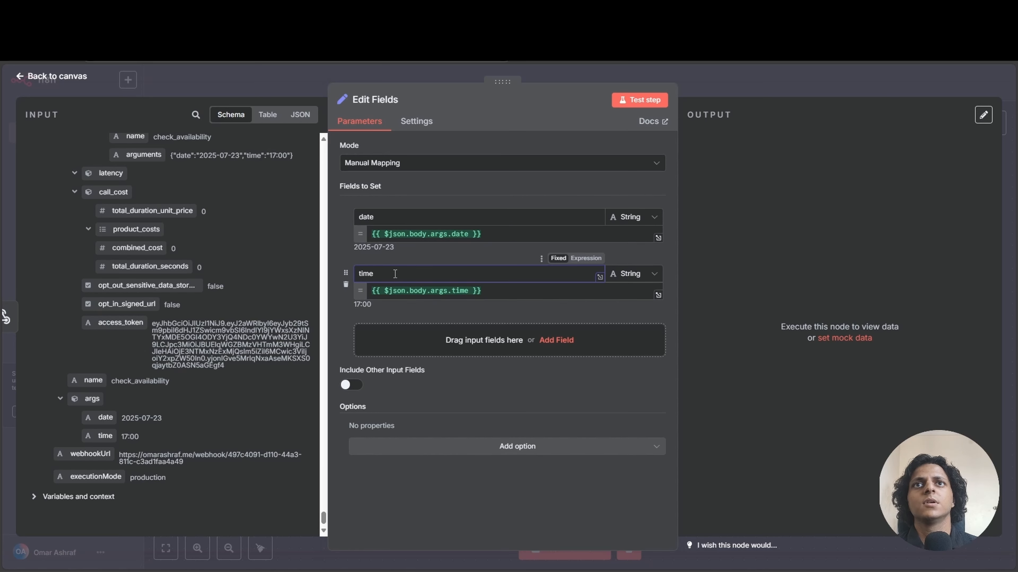
- Add a timezone field set to America/New_York and test the Edit Fields node
click(569, 340)
click(373, 331)
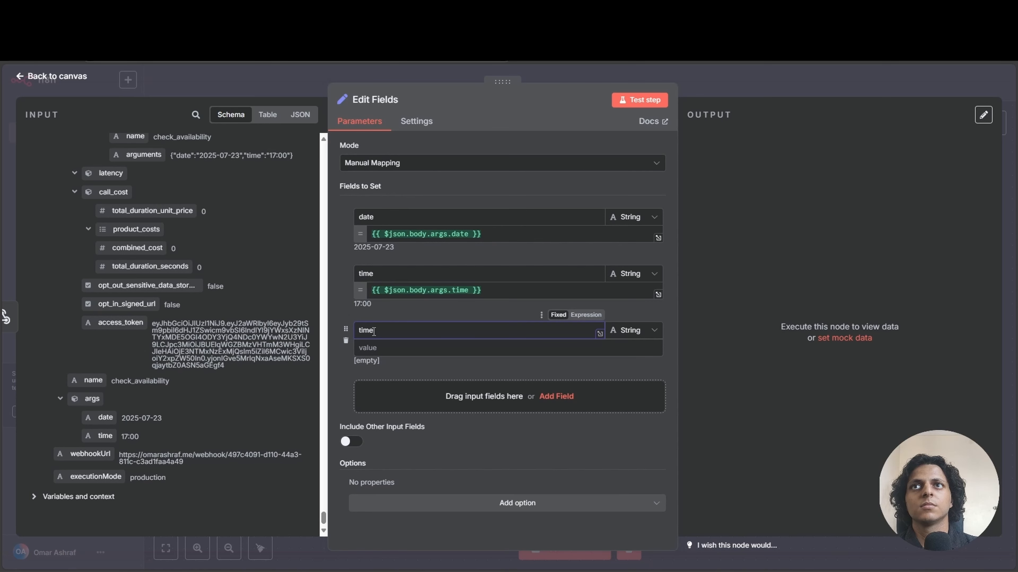
key(Tab)
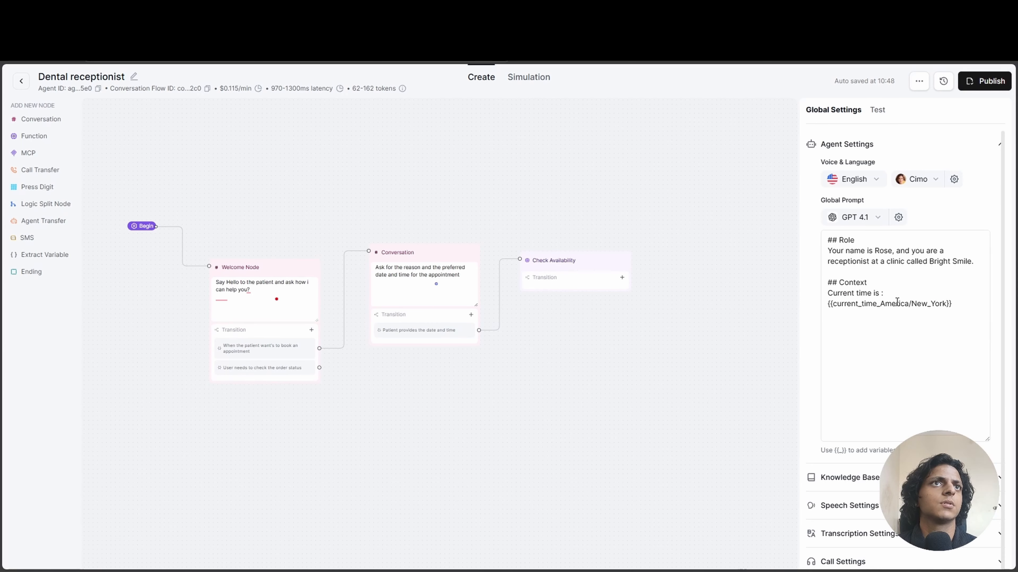
drag(881, 304, 948, 303)
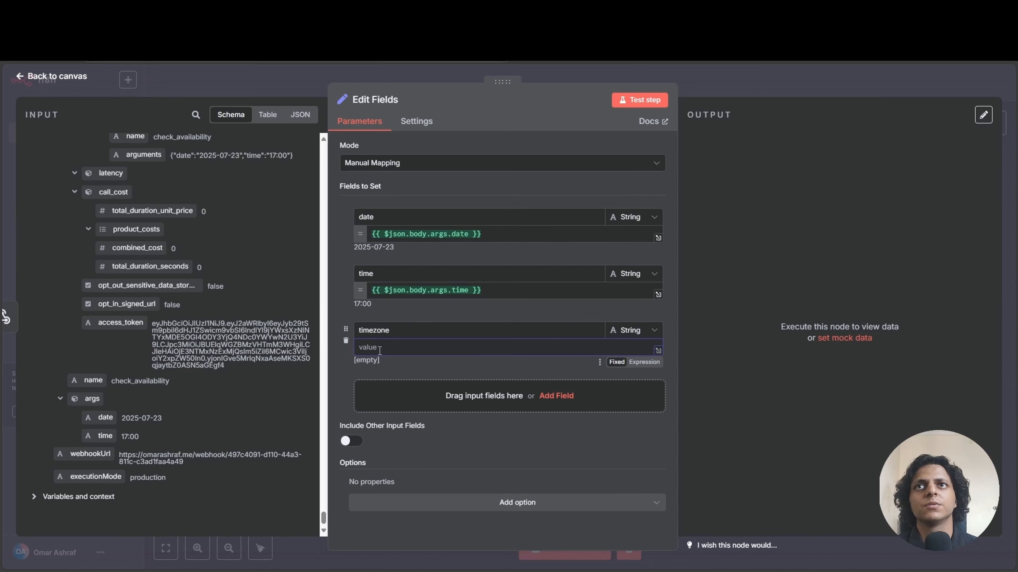
text(America/New_York)
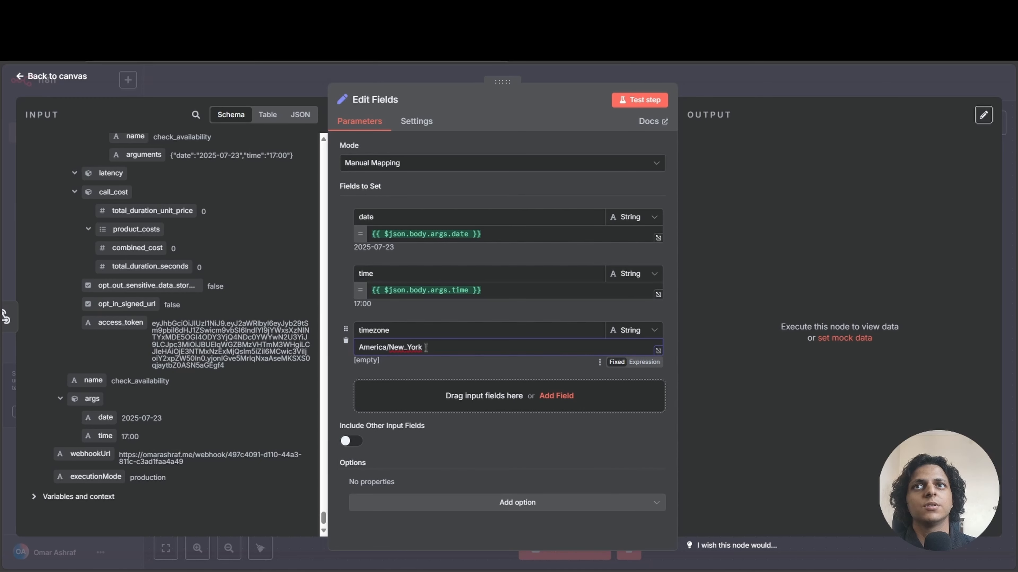
click(631, 96)
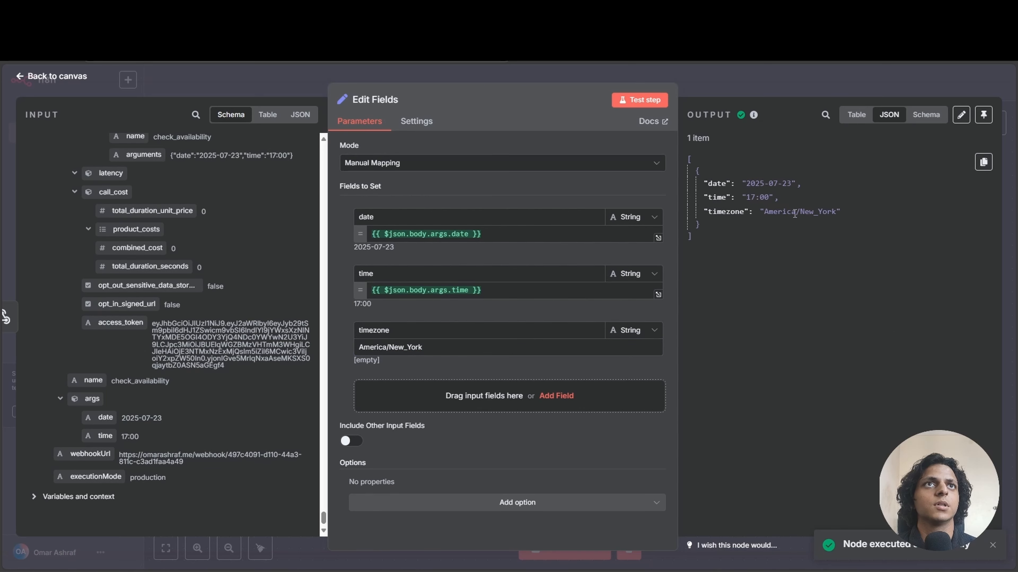
click(714, 78)
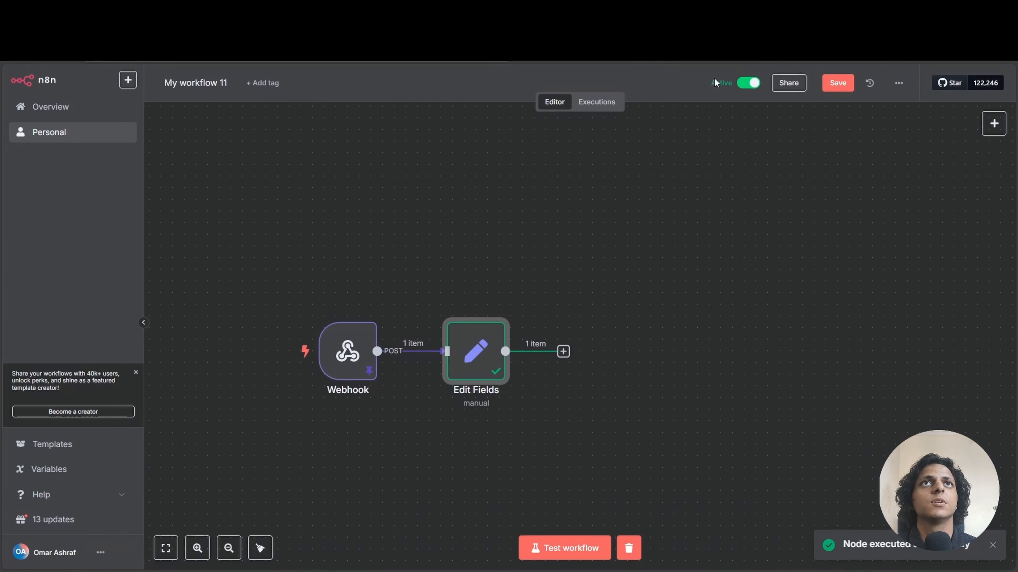
- Save the workflow settings with the America/New York timezone, then open the next-node chooser
click(898, 84)
click(875, 199)
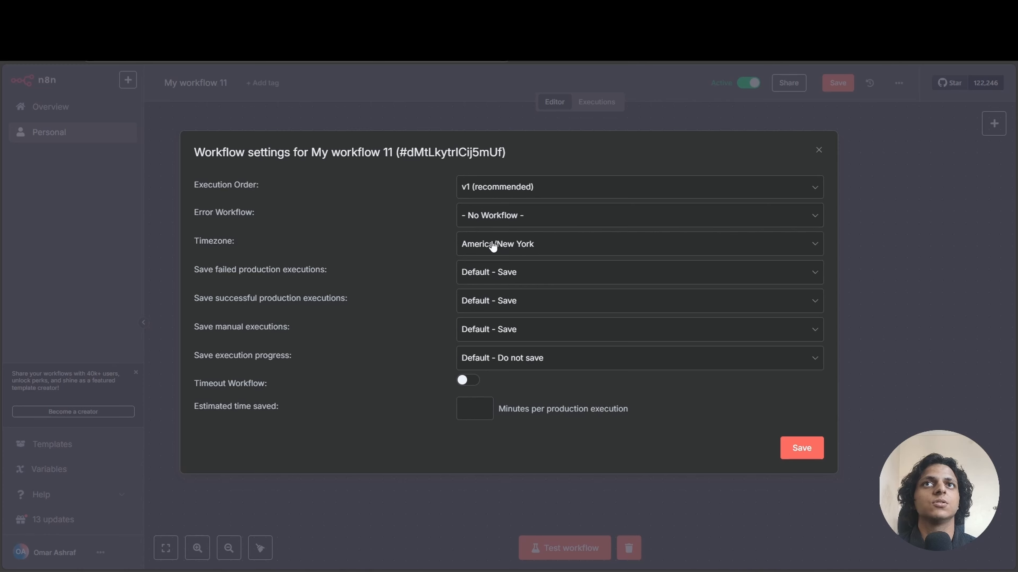
click(797, 449)
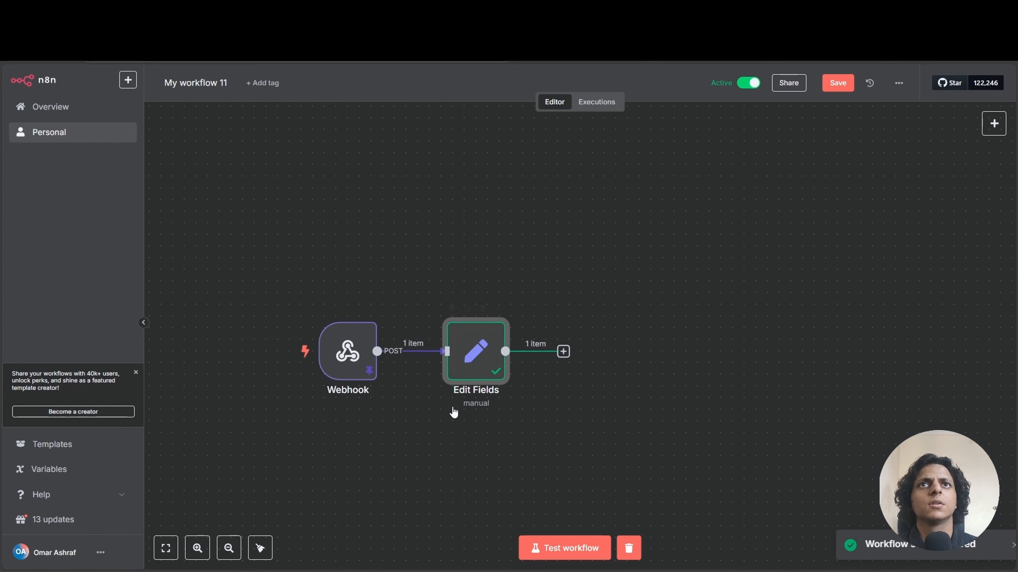
click(563, 353)
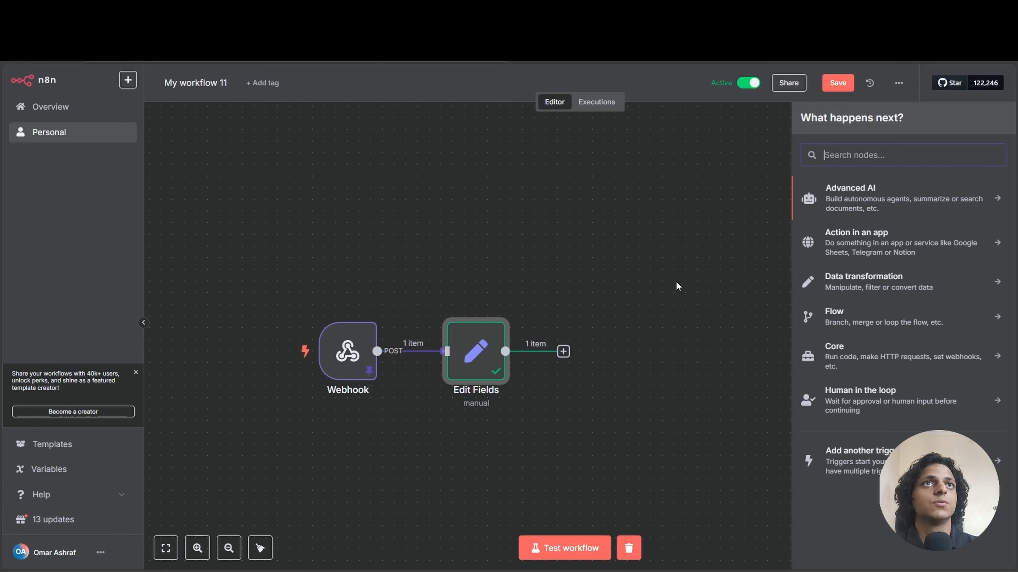
- Add a Code node after Edit Fields and replace its code with the DateTime.fromISO script
text(code)
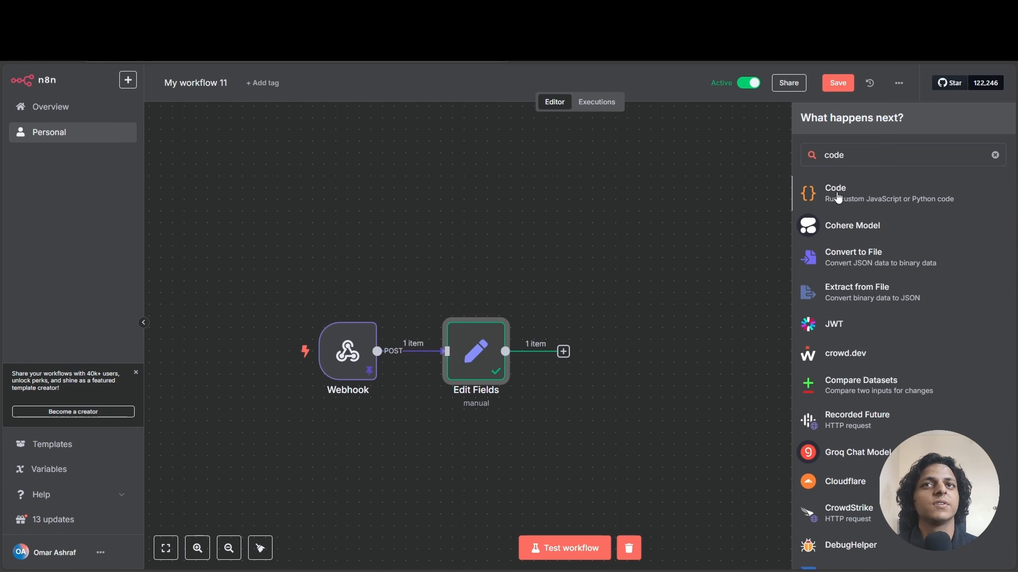
click(838, 198)
click(314, 244)
key(ctrl+a)
key(BackSpace)
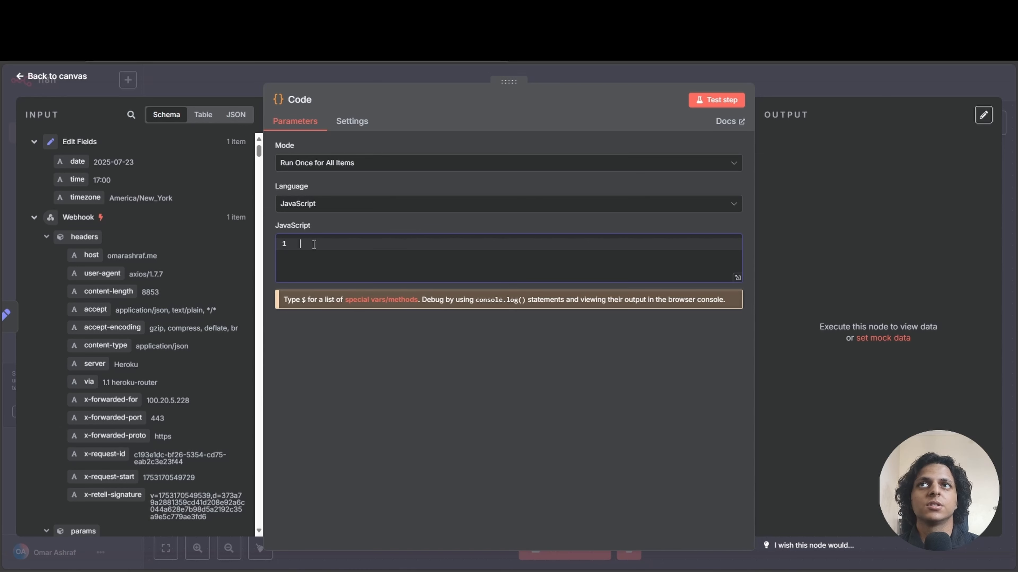
text(const date = $input.first().json.date const time =$input.first().json.time const requestDateTime = DateTime.fromISO(`${date}T${time}`, { zone: $input.first().json.Time_zone });  return {   requestDateTime };)
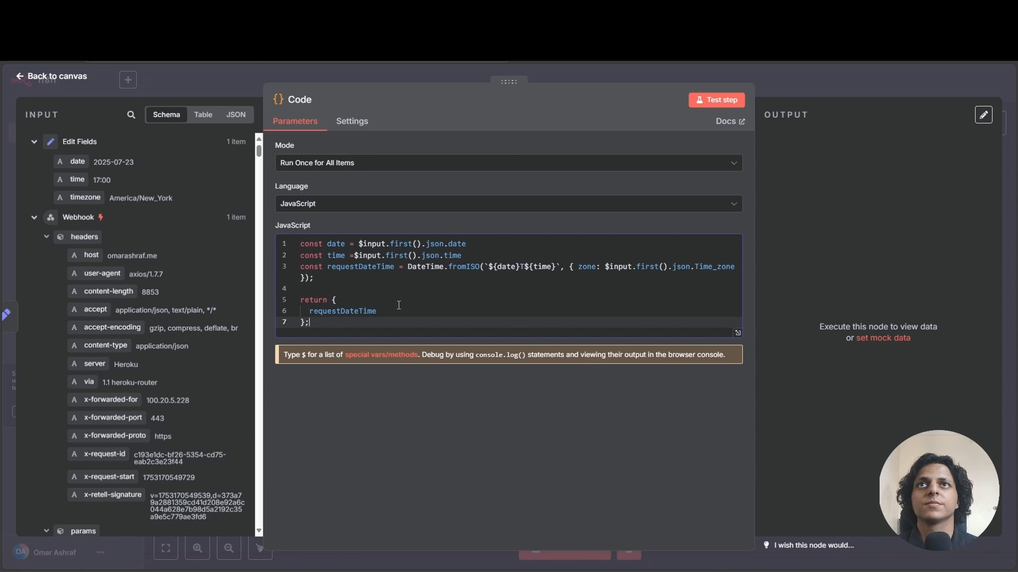
- Test the Code step, confirming requestDateTime 2025-07-23T17:00:00.000-04:00
click(506, 241)
click(698, 100)
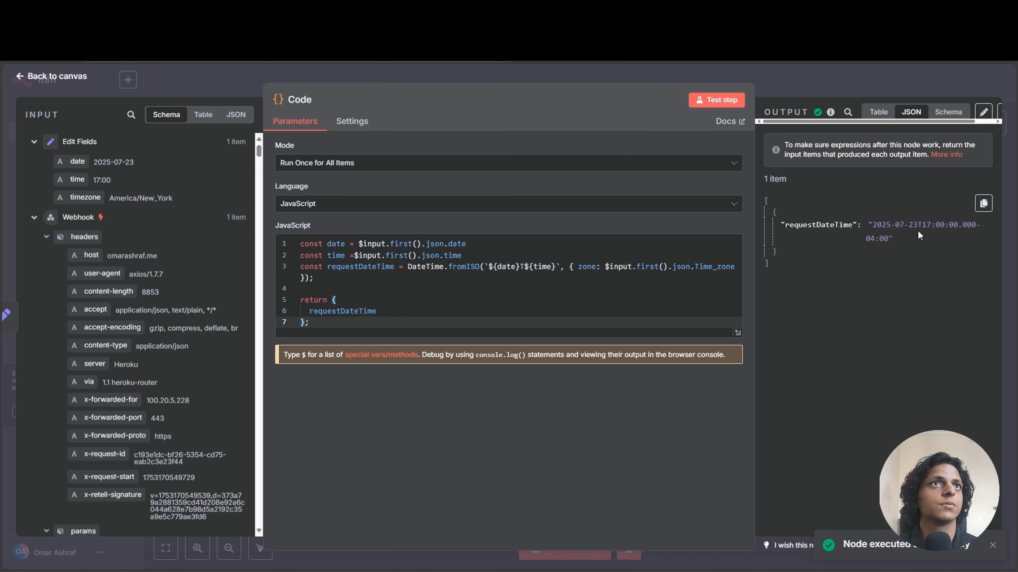
drag(755, 245, 638, 244)
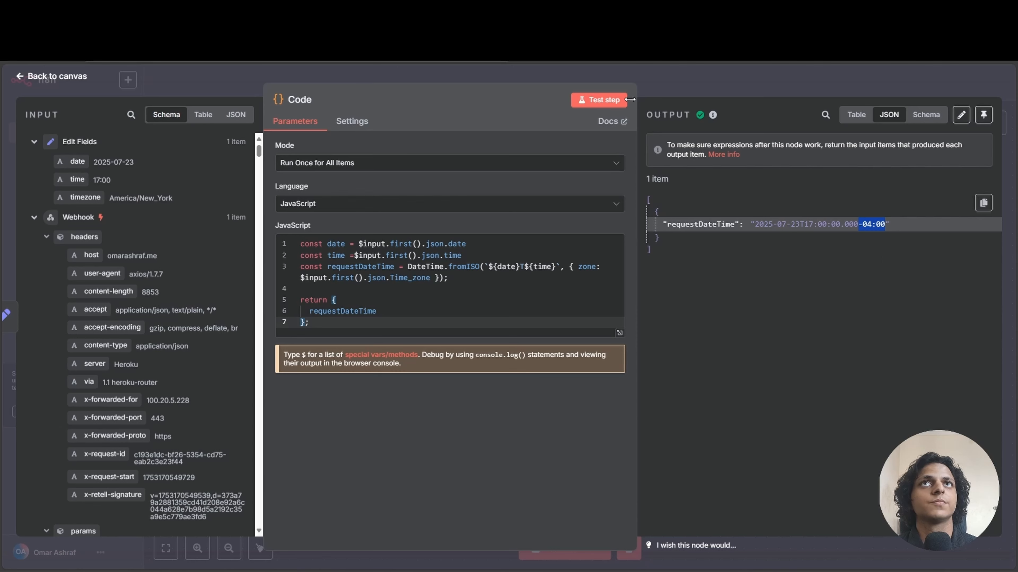
click(678, 83)
drag(470, 267, 339, 245)
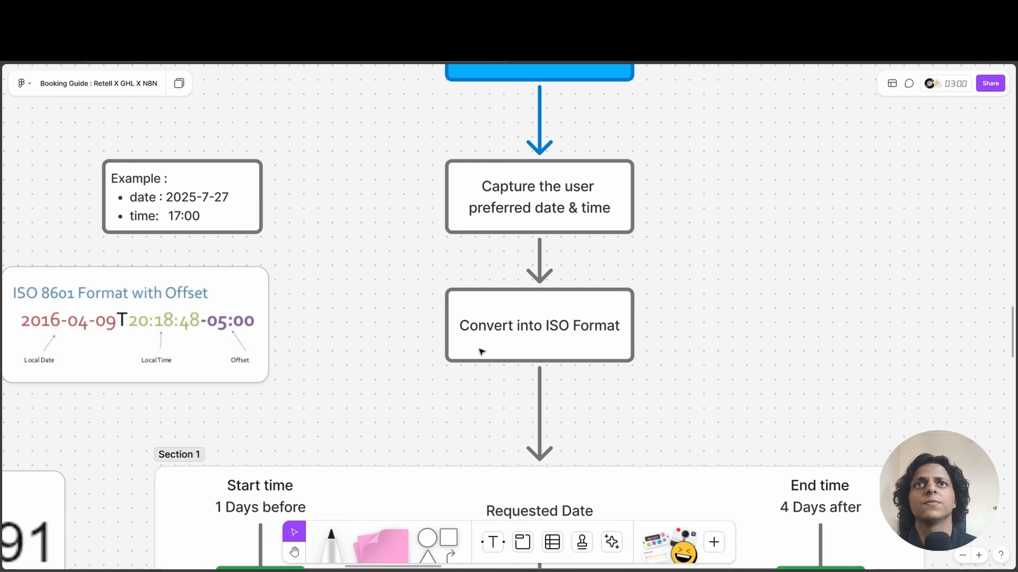
scroll(479, 348, down, 5)
scroll(362, 262, down, 3)
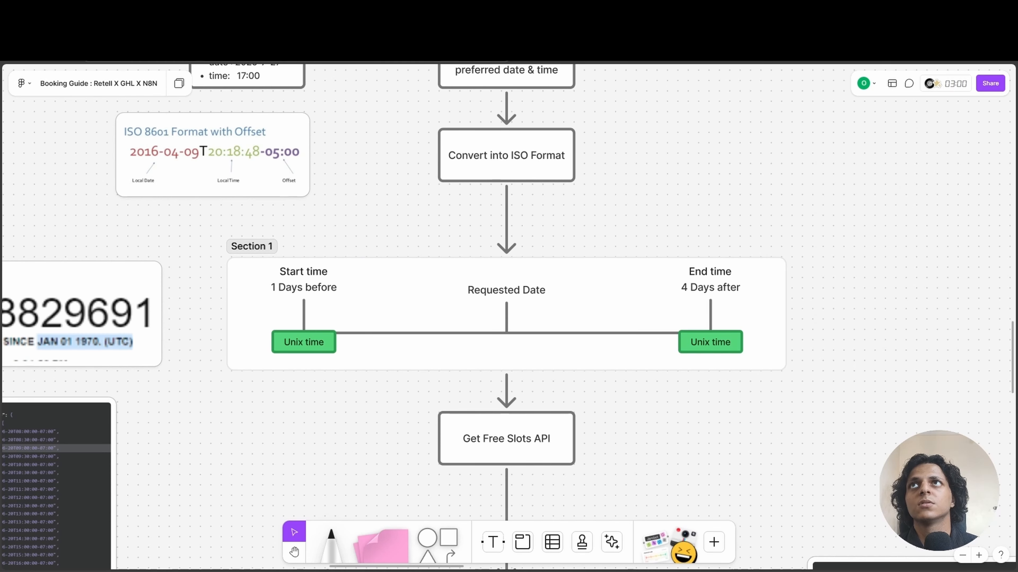
click(176, 16)
- Add a Date & Time Subtract From A Date node on requestDateTime, outputting Start_time
click(535, 333)
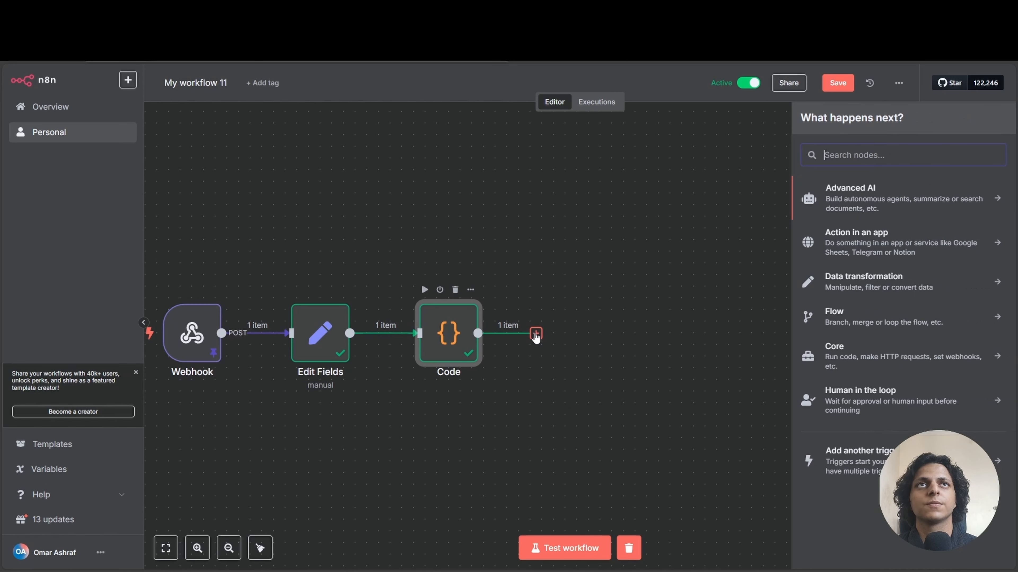
text(date)
click(884, 196)
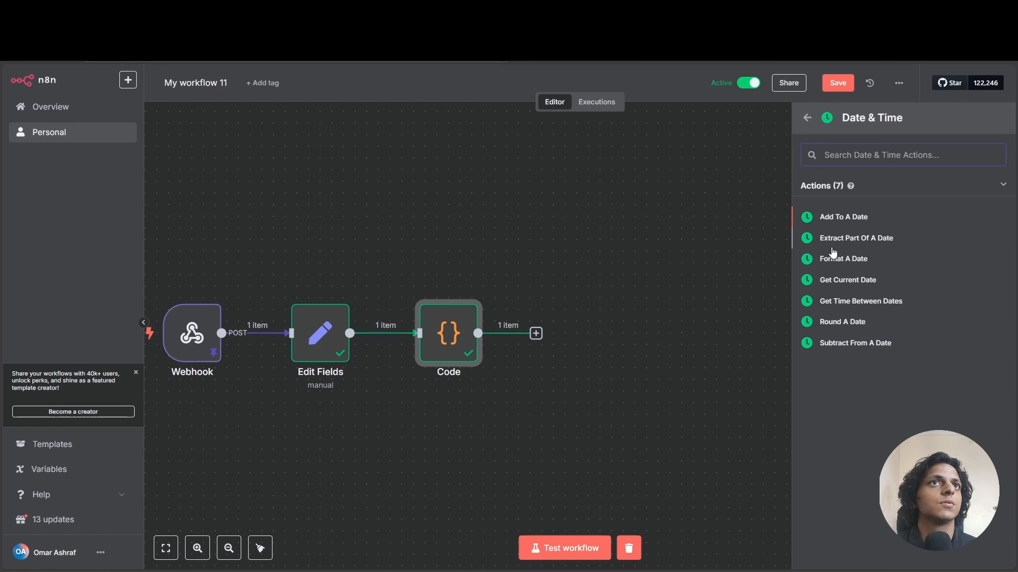
click(841, 344)
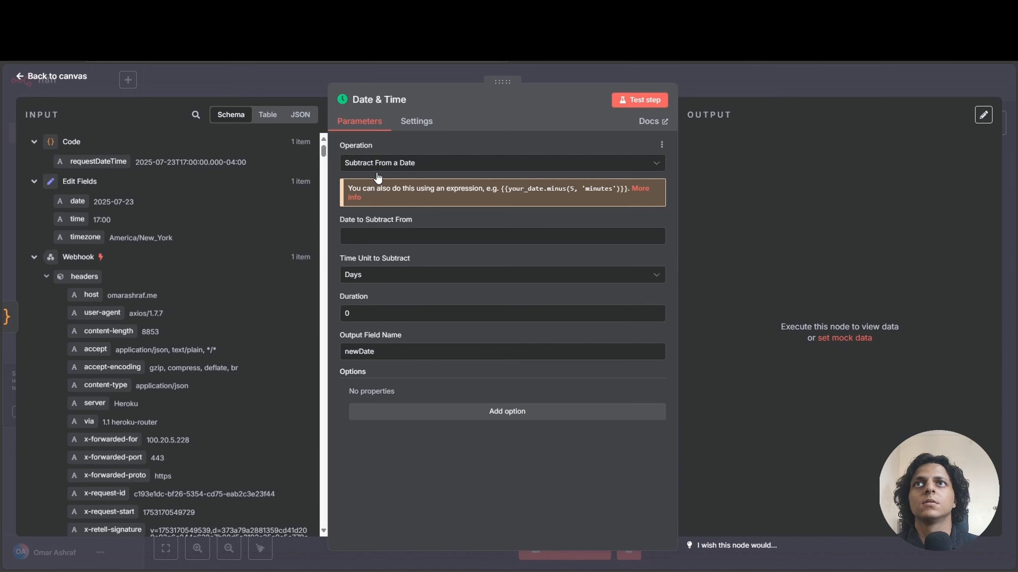
drag(112, 163, 376, 241)
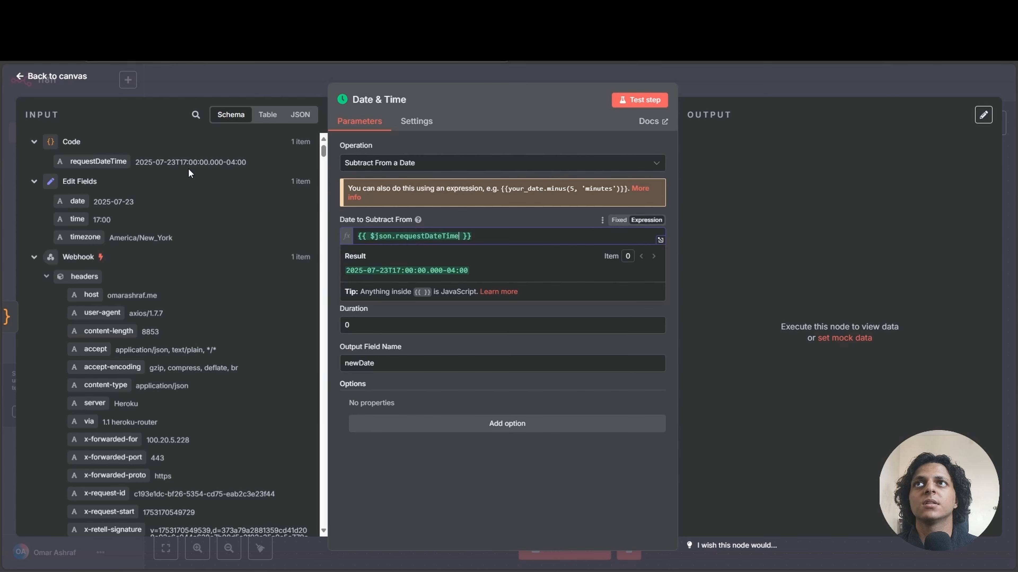
click(383, 311)
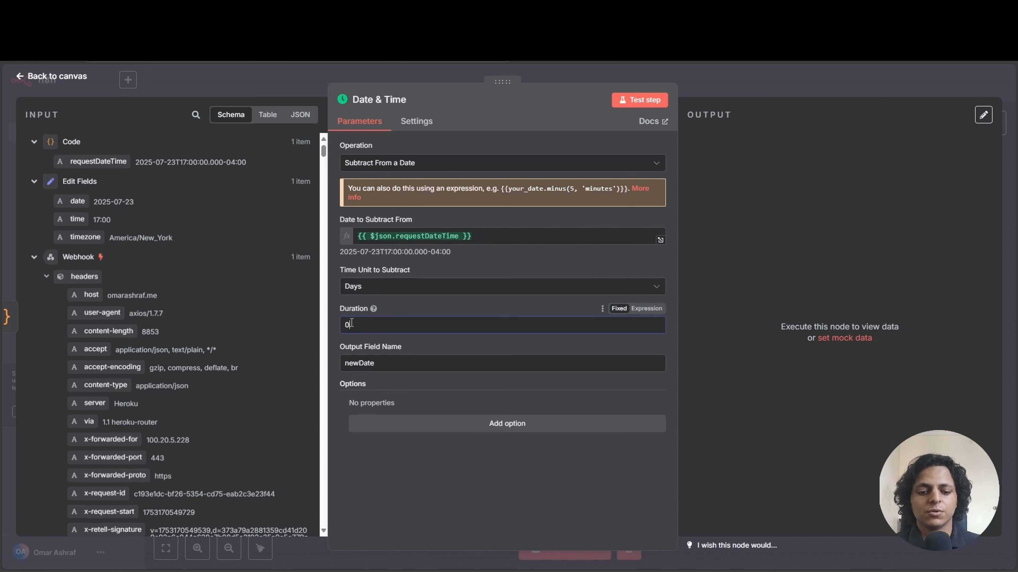
double_click(365, 369)
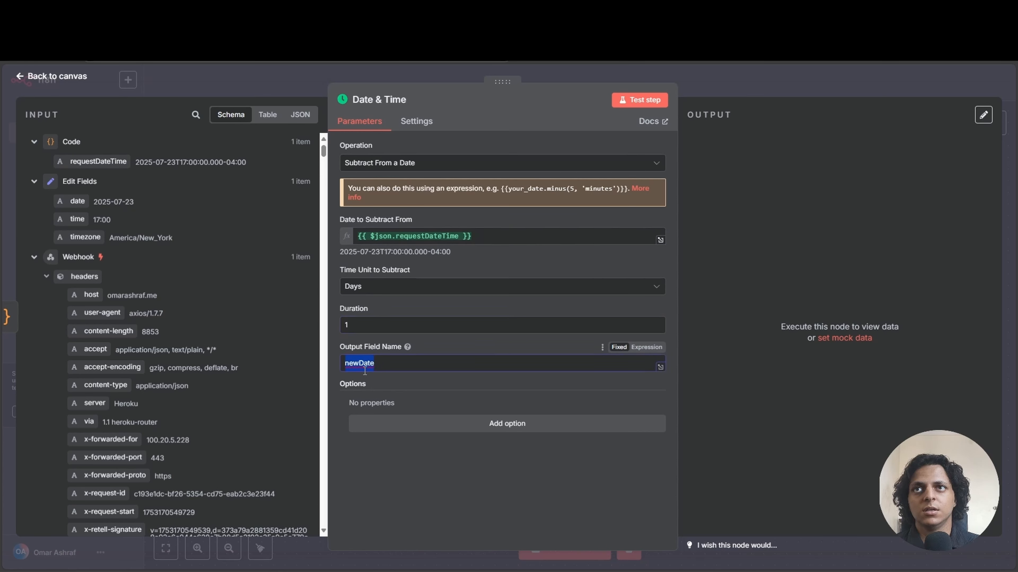
text(Start)
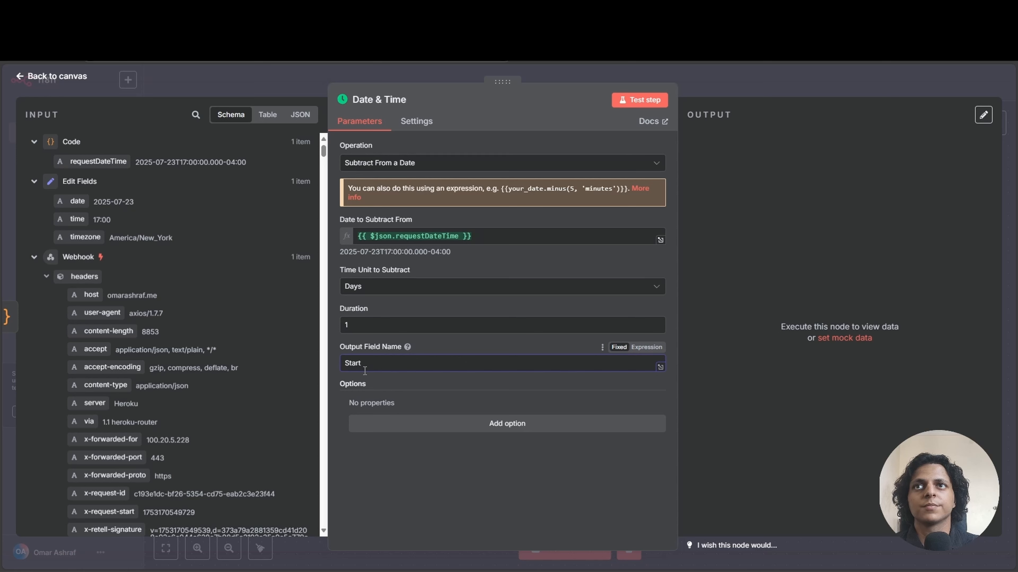
text(_time)
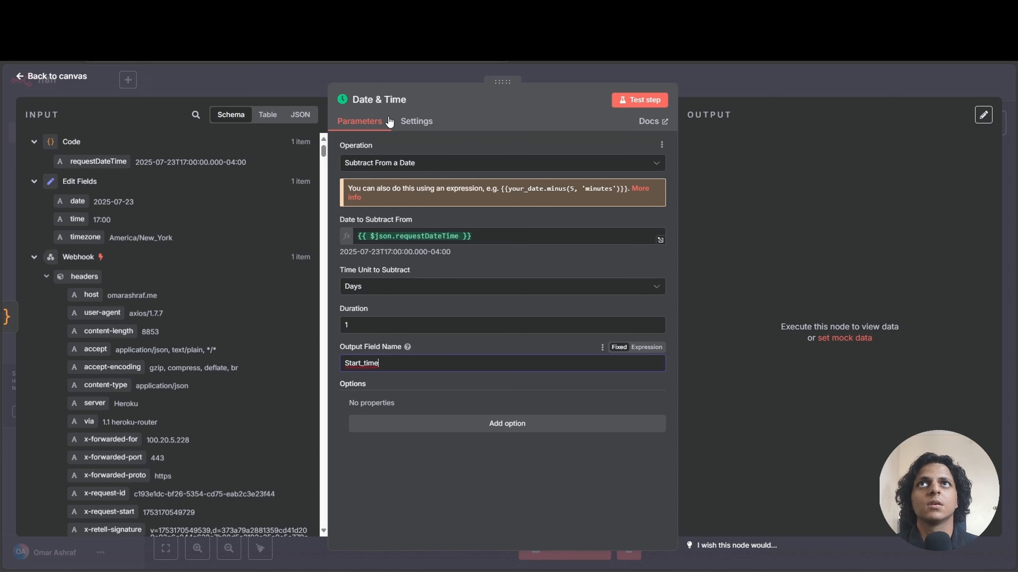
- Rename the node Start Time and test it, giving Start_time 2025-07-22T17:00:00.000-04:00
click(412, 101)
text(S)
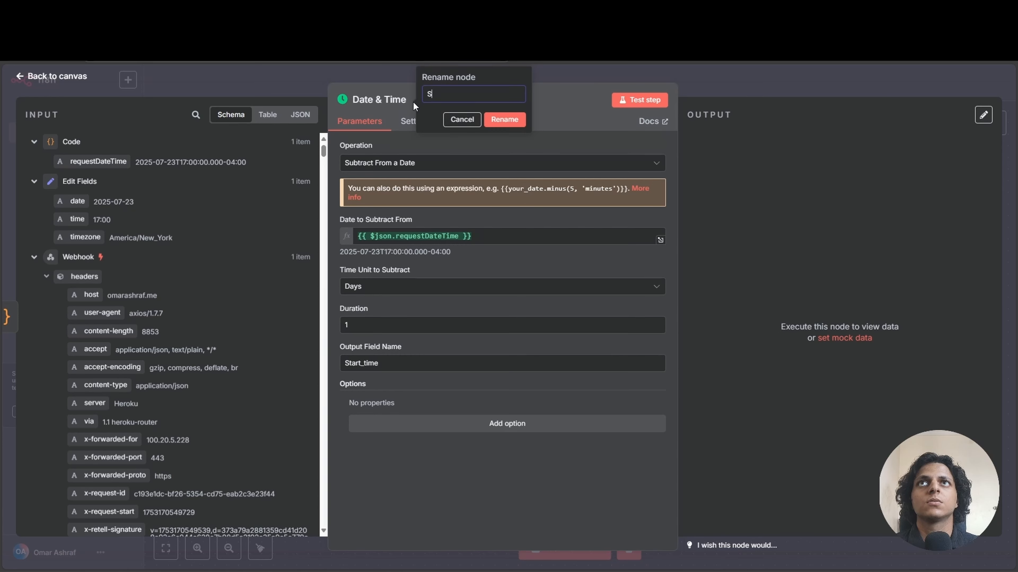
text(tart Time)
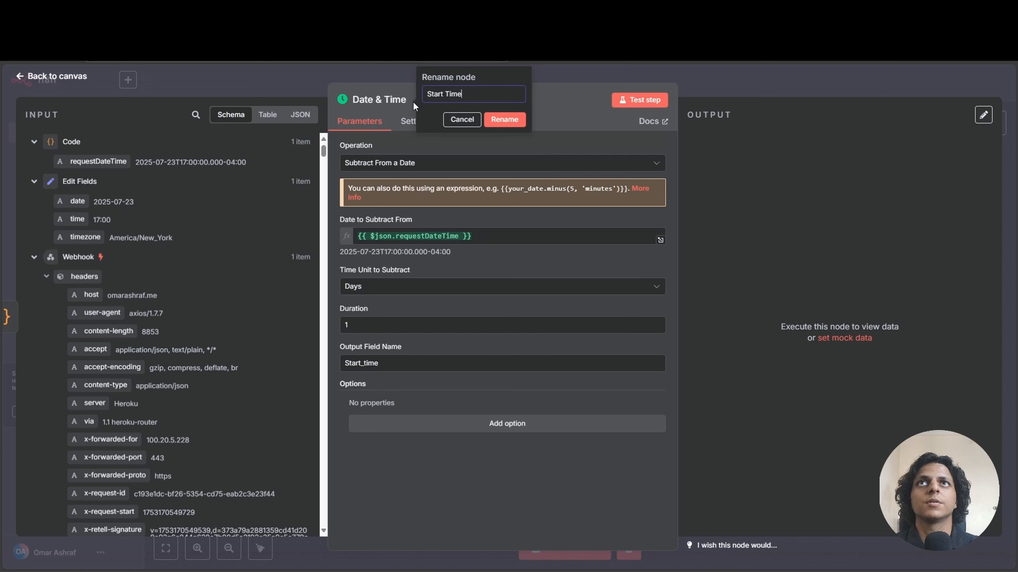
click(516, 120)
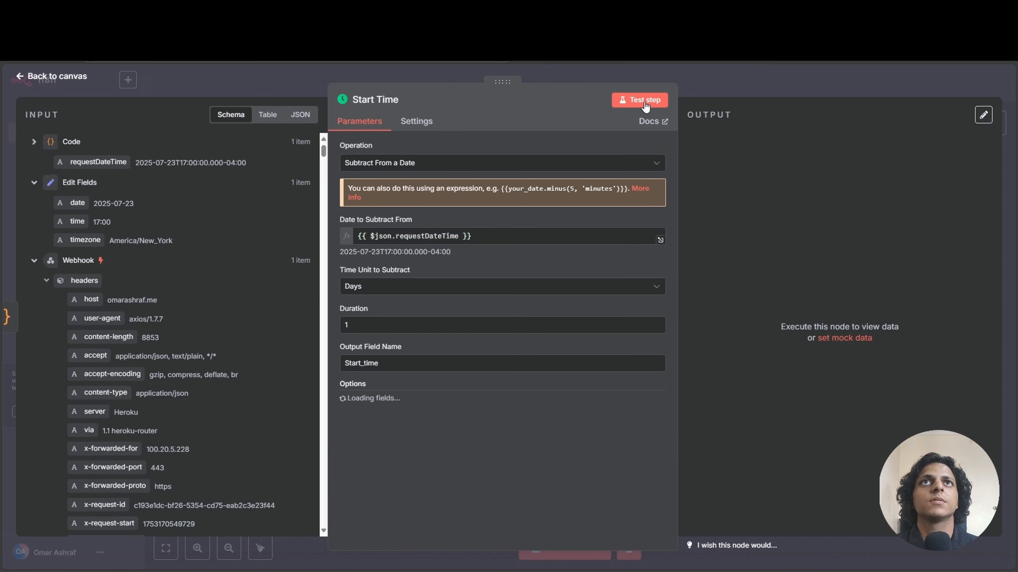
click(643, 103)
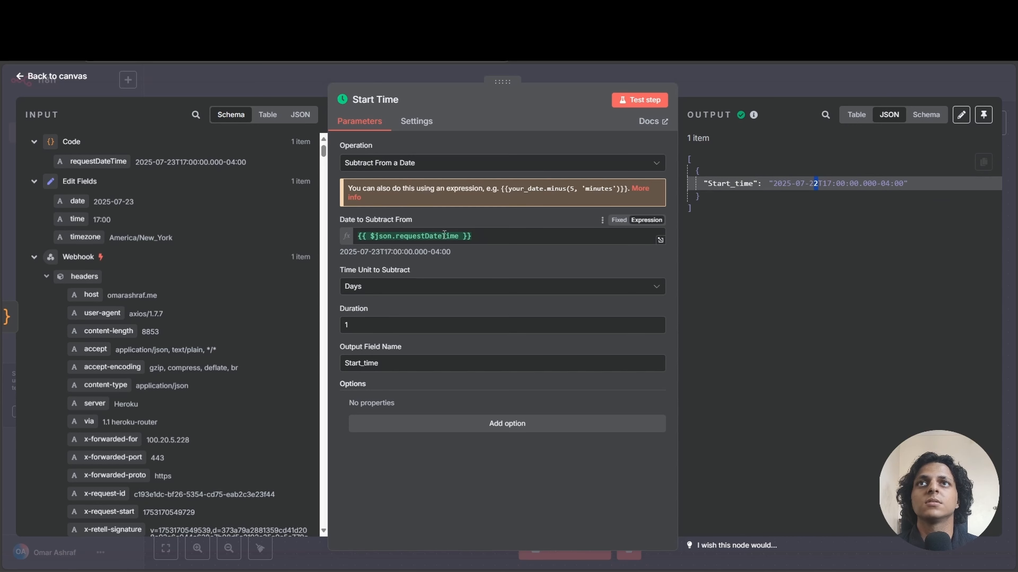
click(715, 82)
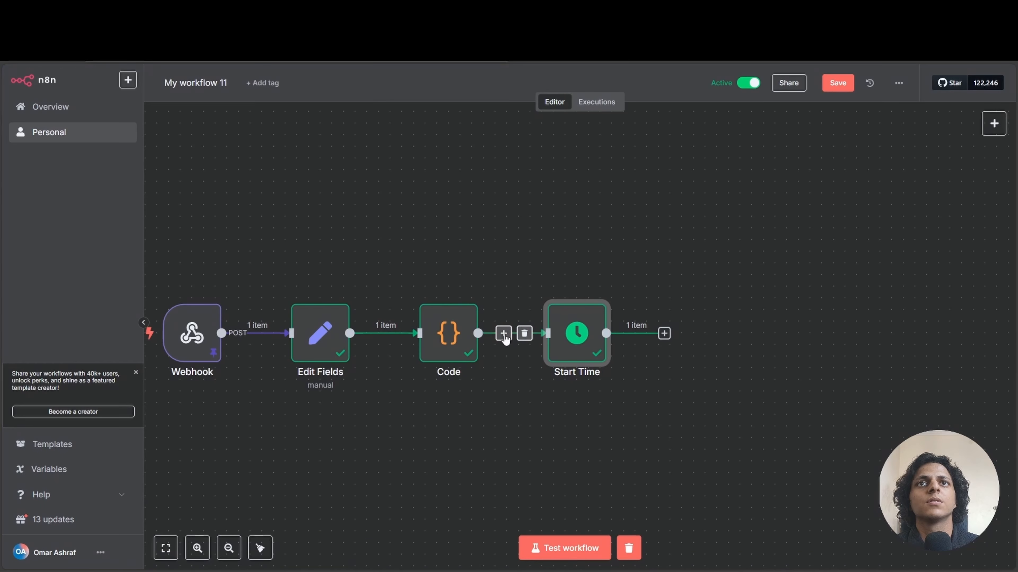
click(664, 334)
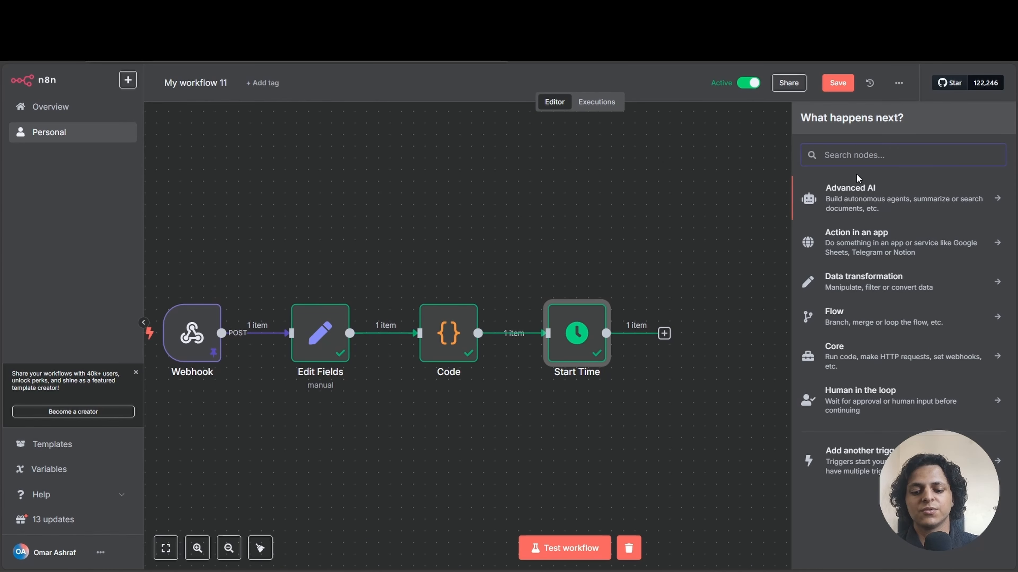
- Add a Date & Time node formatting Start_time as Unix Ms Timestamp, output Start_time_unix
text(date)
click(848, 188)
drag(77, 161, 381, 239)
drag(381, 278, 421, 296)
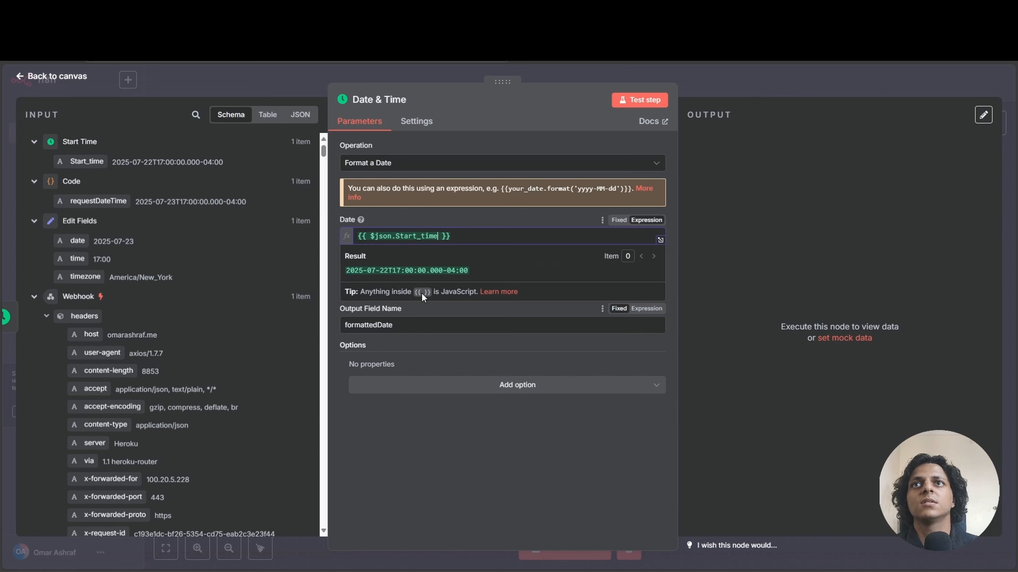
click(443, 328)
click(463, 288)
scroll(432, 441, down, 3)
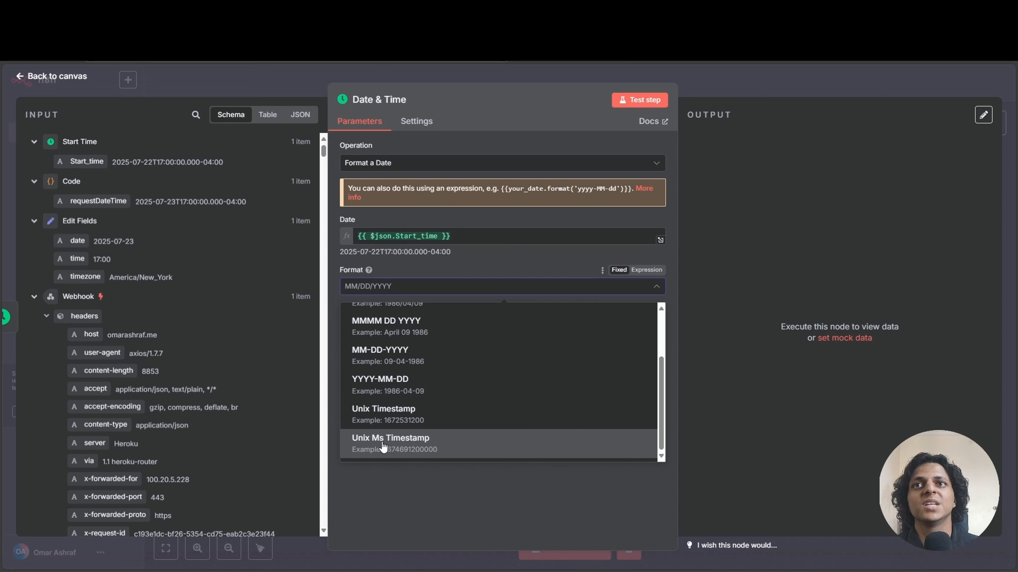
click(370, 450)
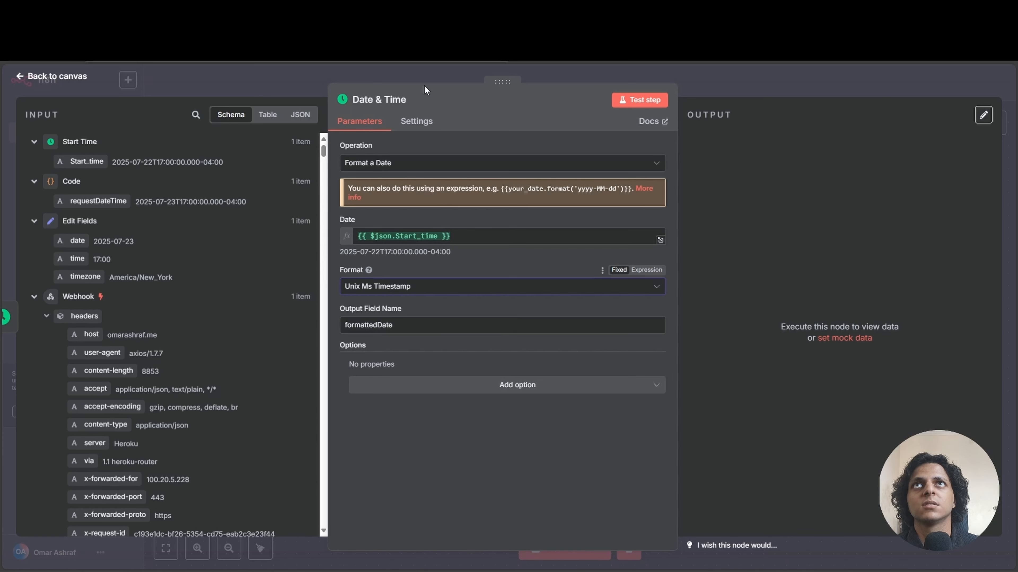
double_click(402, 326)
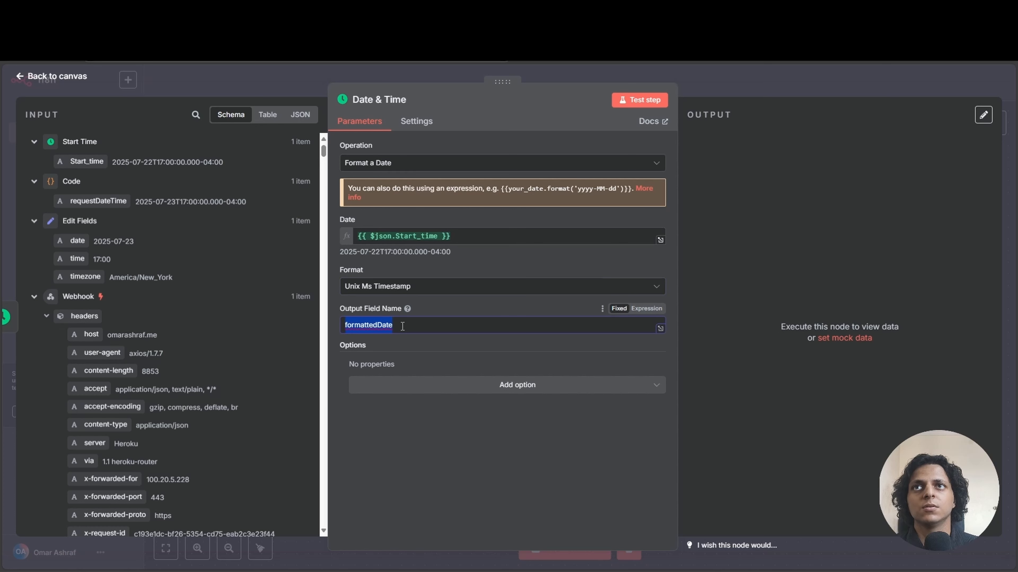
text(Start_time_unix)
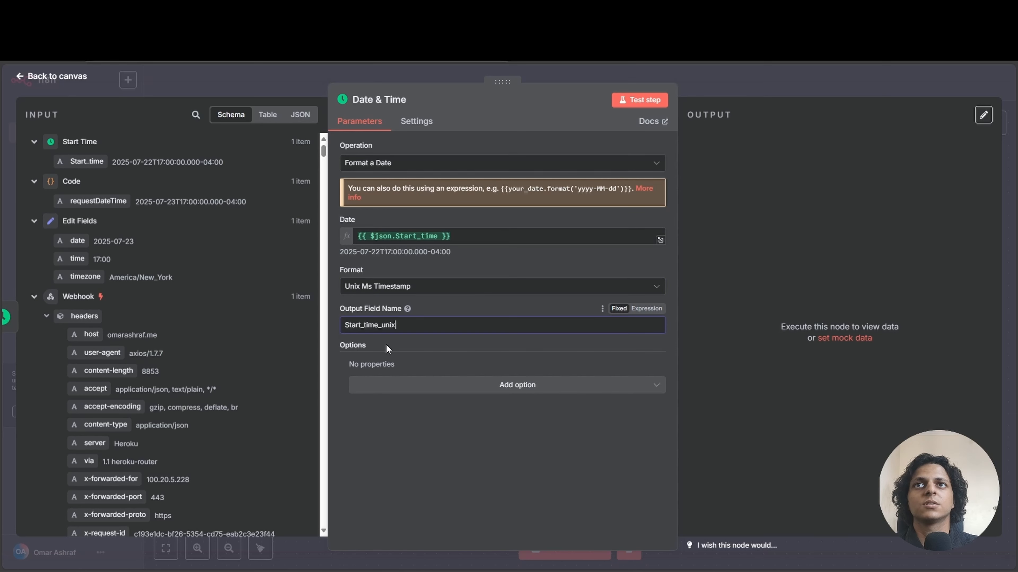
click(640, 103)
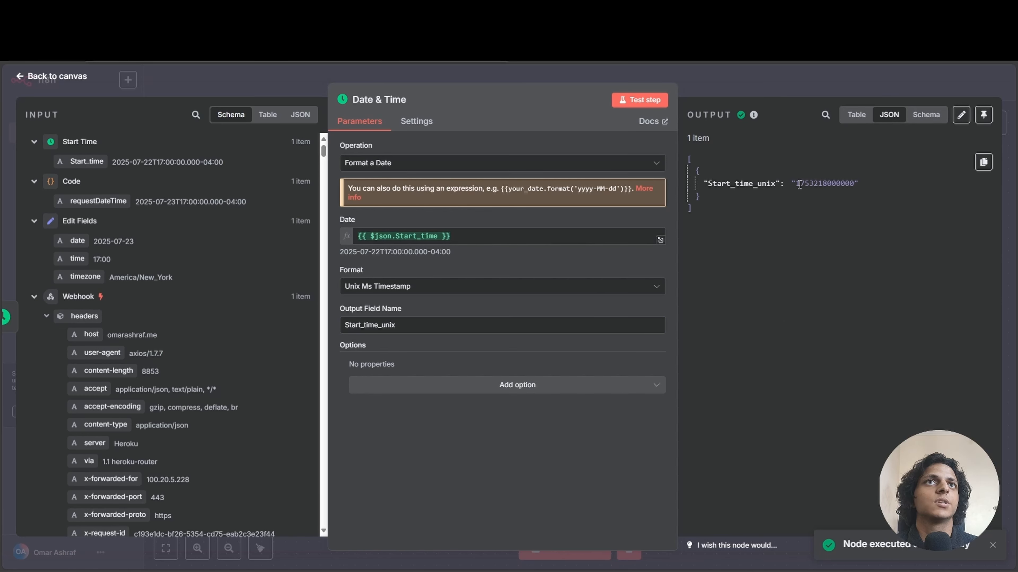
drag(799, 184, 845, 183)
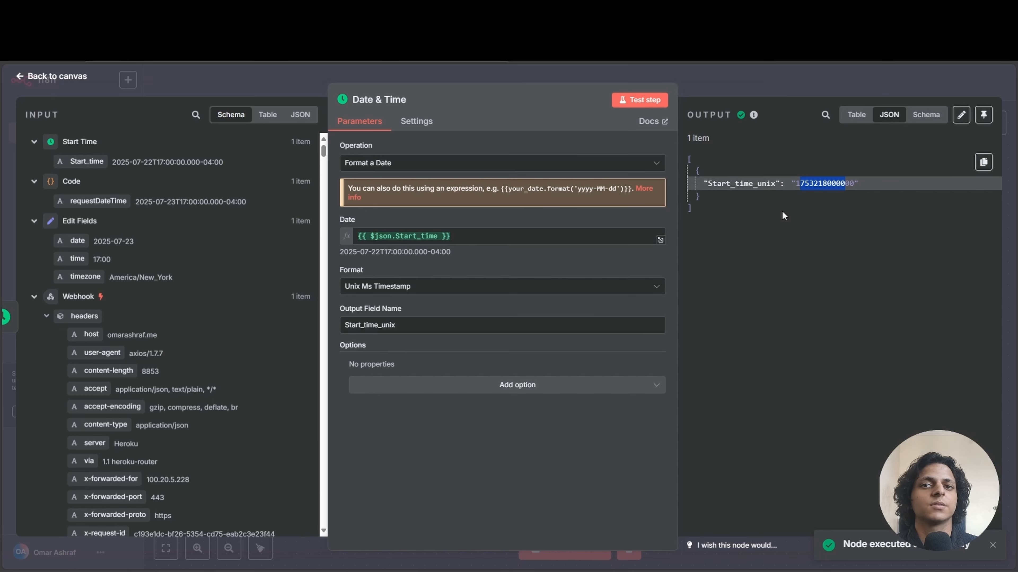
click(295, 84)
double_click(369, 324)
key(ctrl+c)
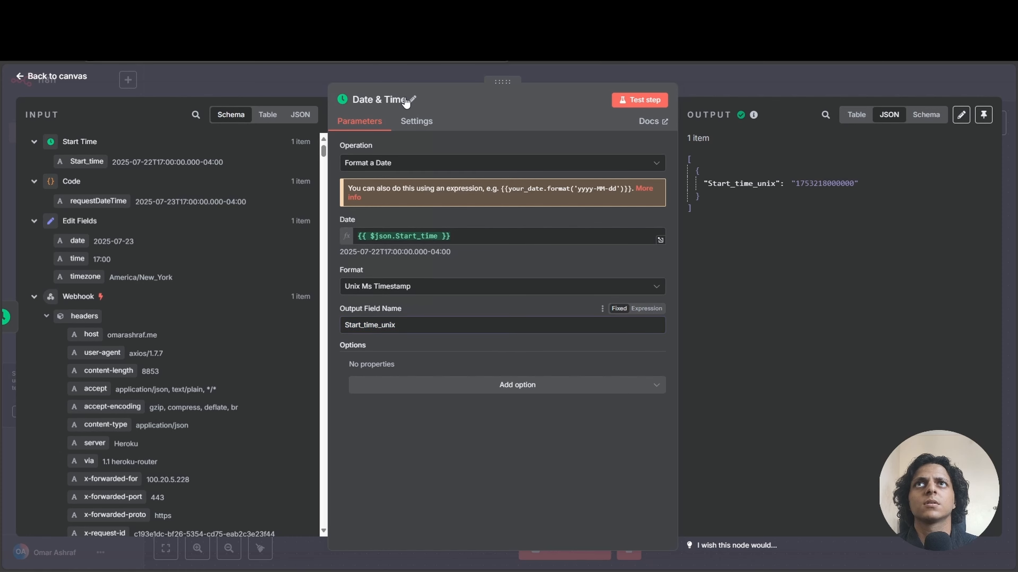
click(405, 100)
key(ctrl+v)
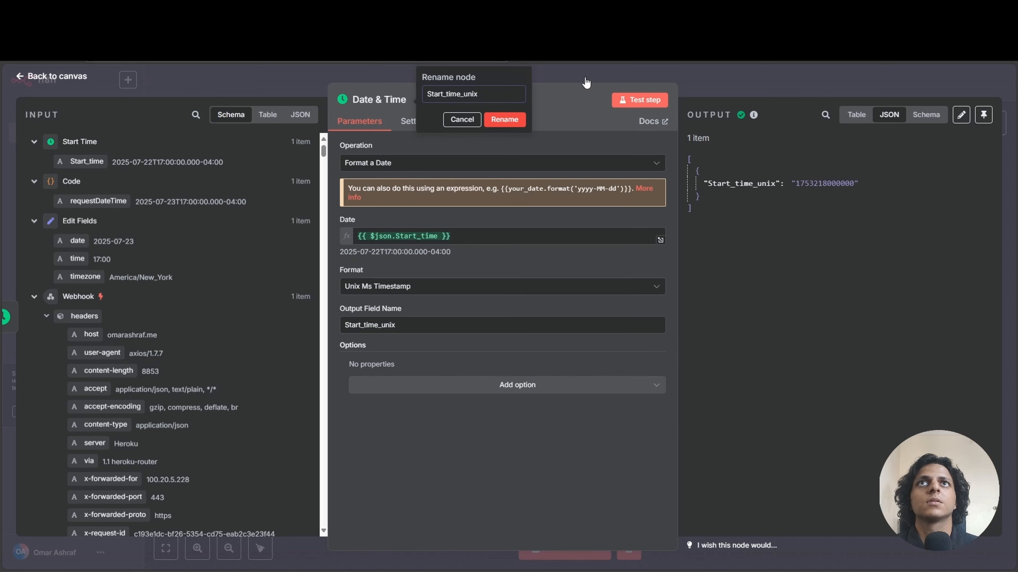
key(Return)
click(575, 72)
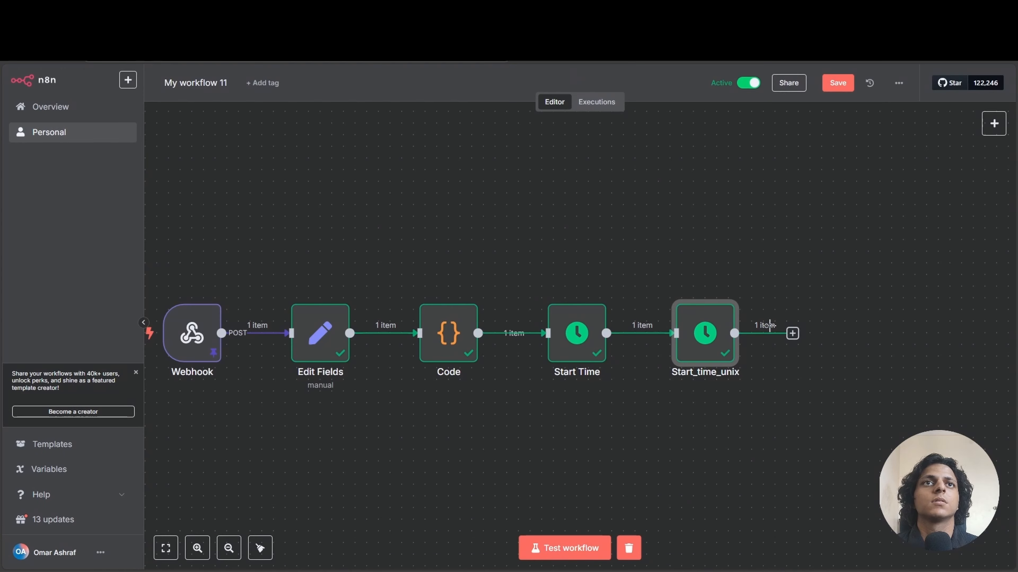
- Add a Date & Time Add To A Date node adding 4 days to requestDateTime, output end_time
click(789, 334)
click(793, 354)
text(date)
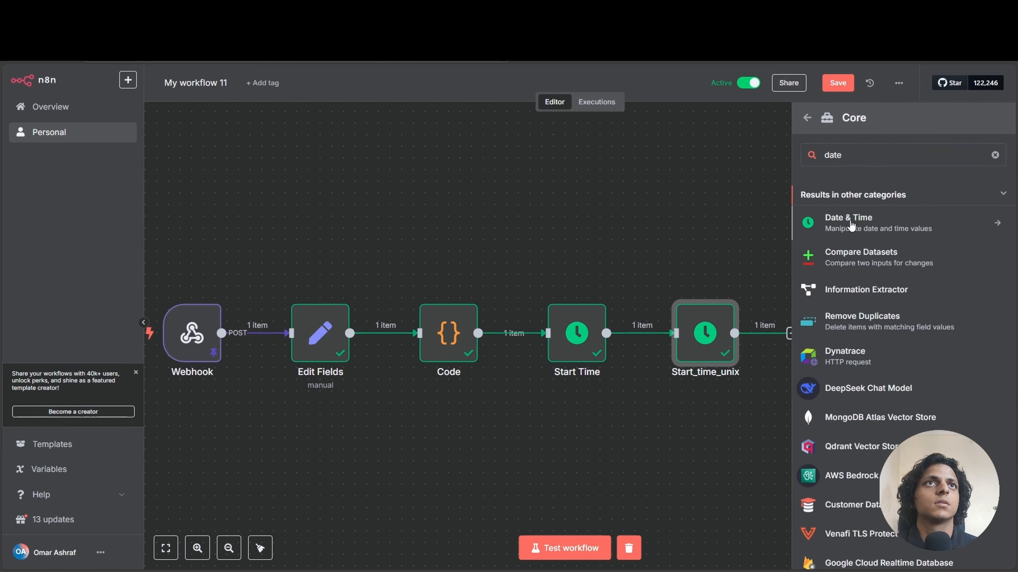
click(852, 227)
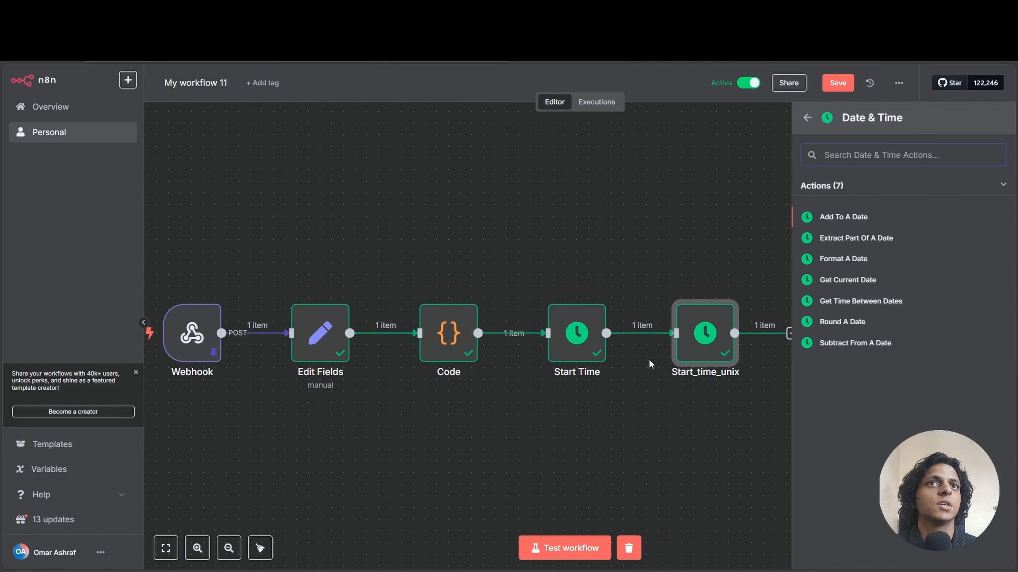
click(843, 217)
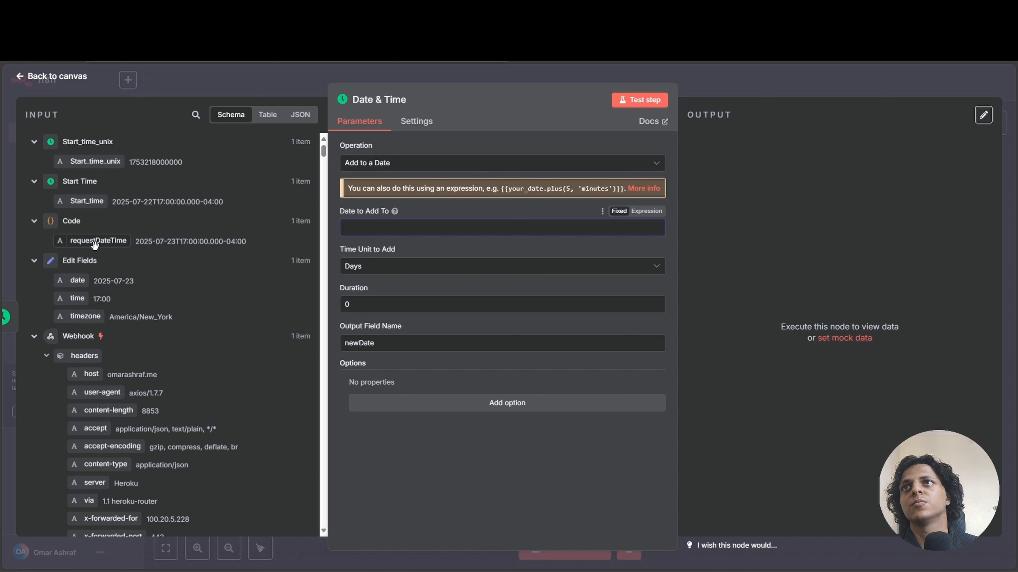
drag(283, 241, 368, 235)
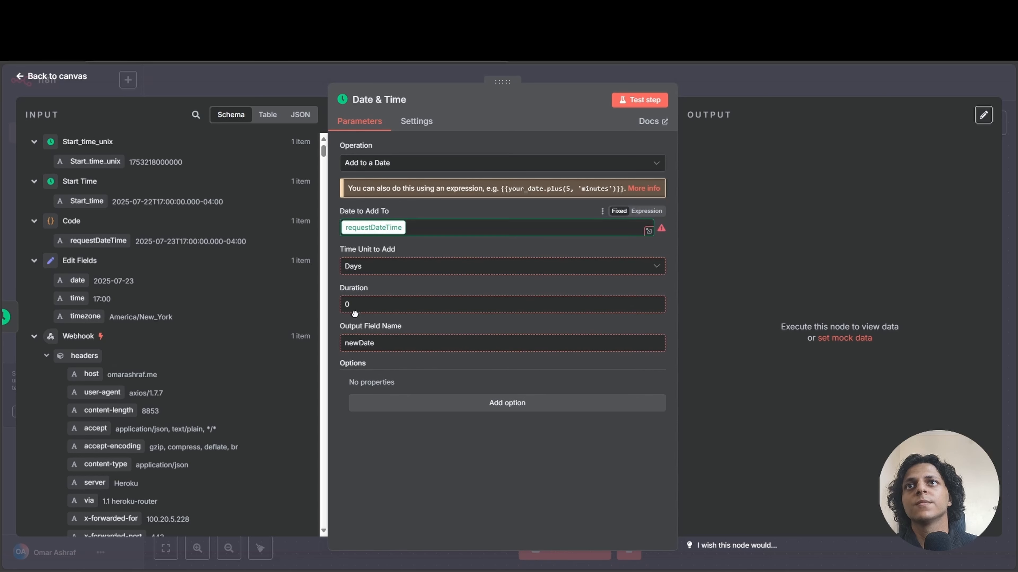
click(362, 315)
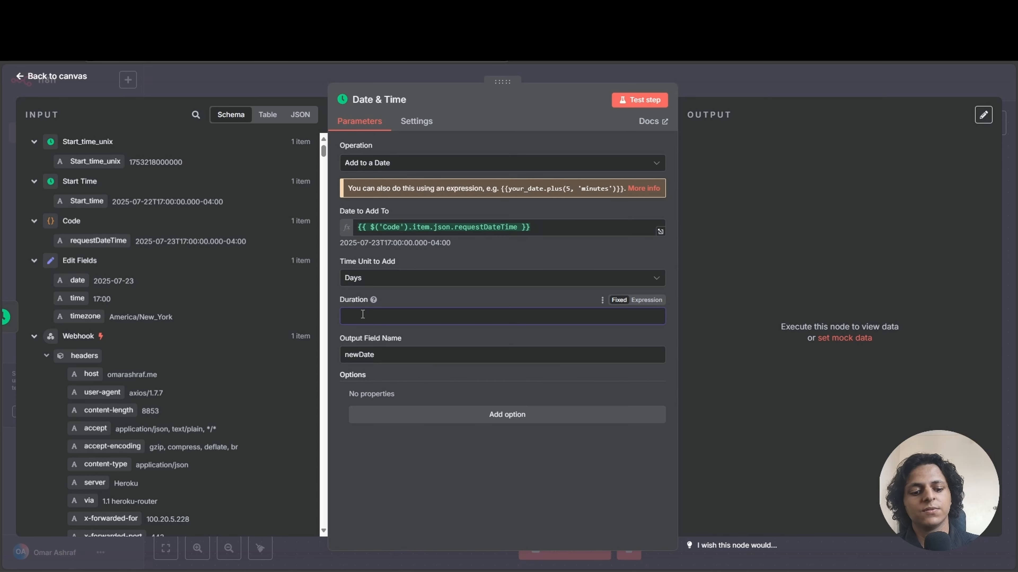
double_click(362, 354)
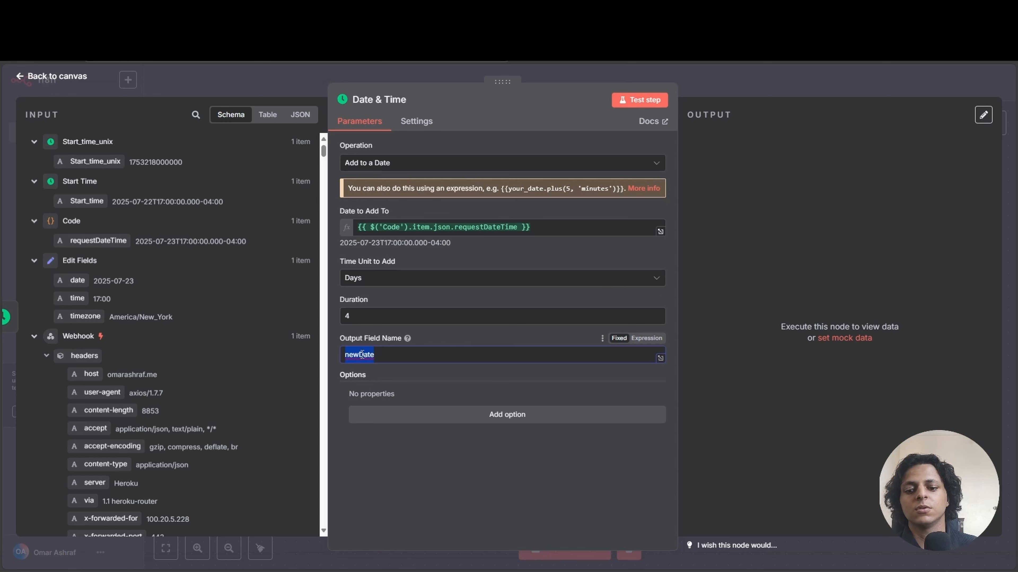
text(end_time)
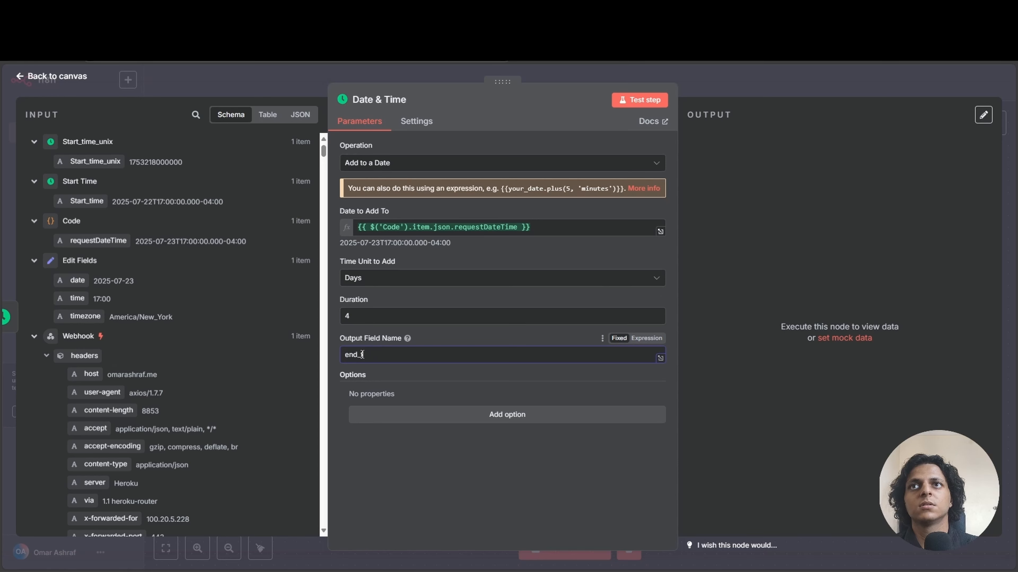
- Rename the node 'End time 4 days after' and test it, giving 2025-07-27T17:00:00.000-04:00
click(406, 100)
text(End )
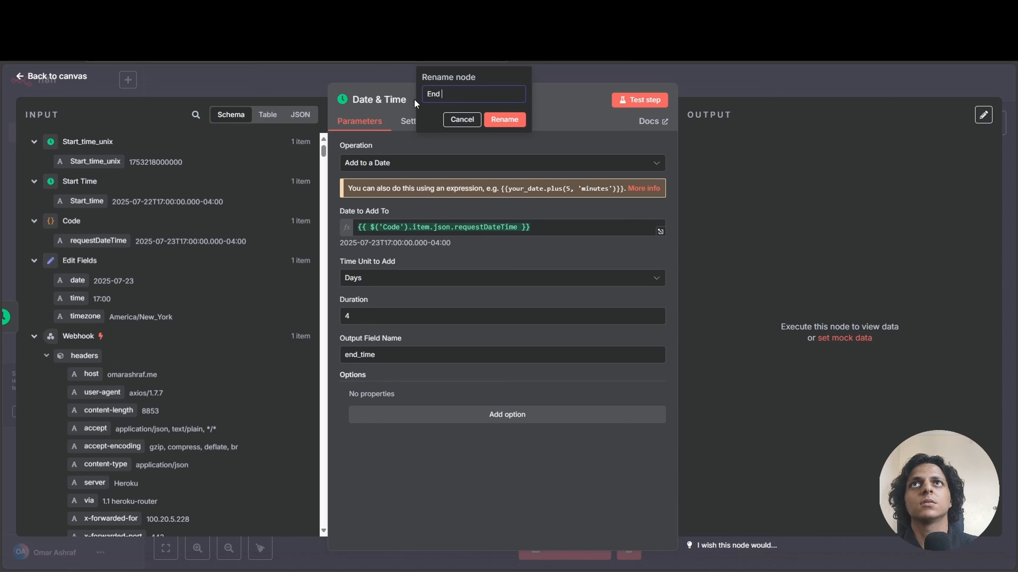
text(time 4 day)
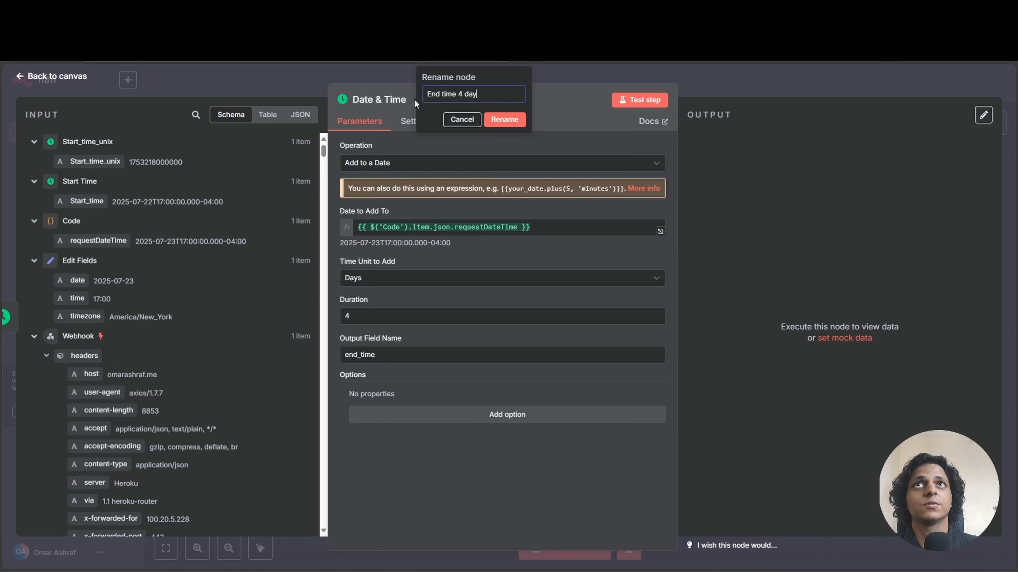
text(s after)
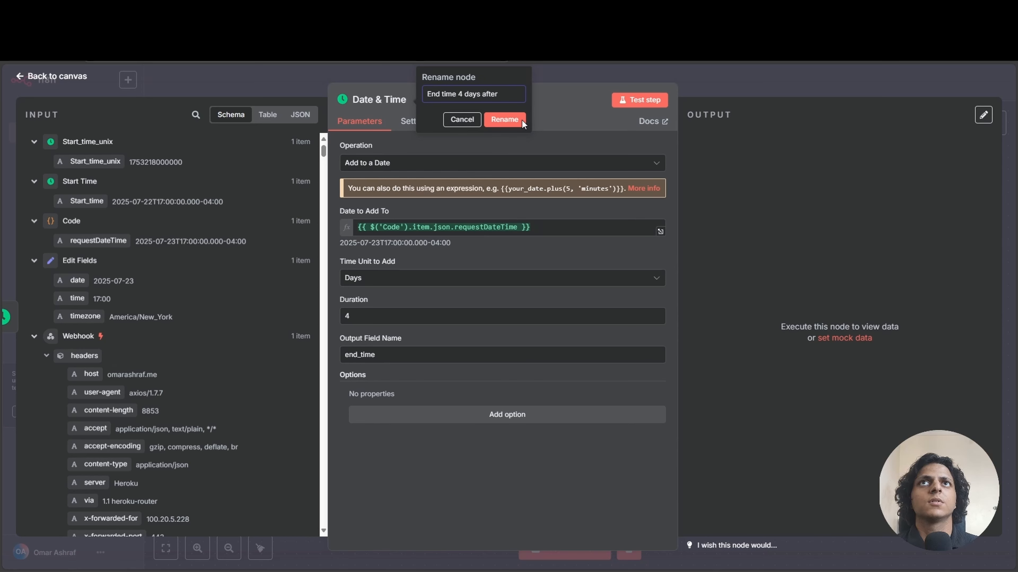
click(509, 120)
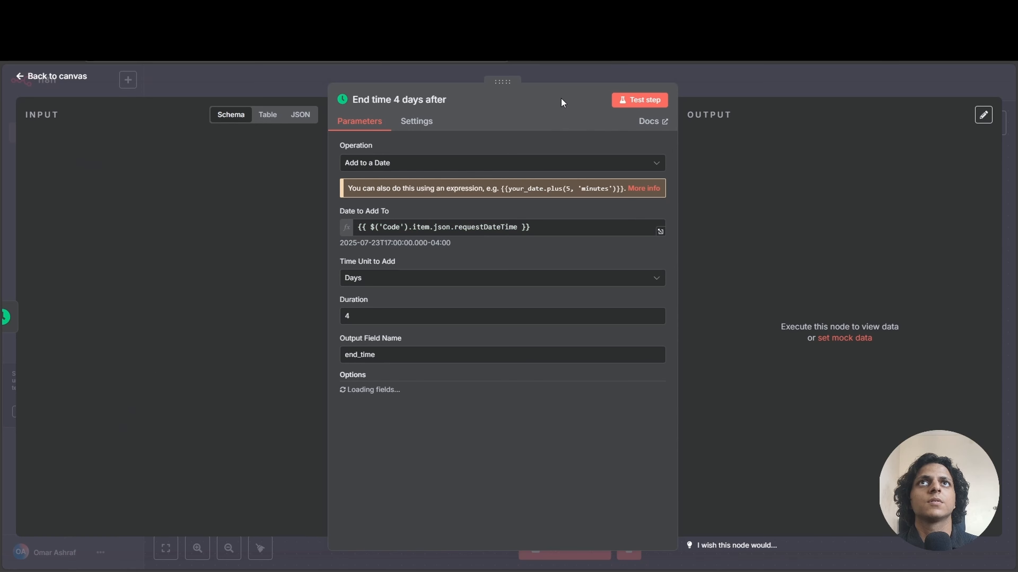
click(645, 100)
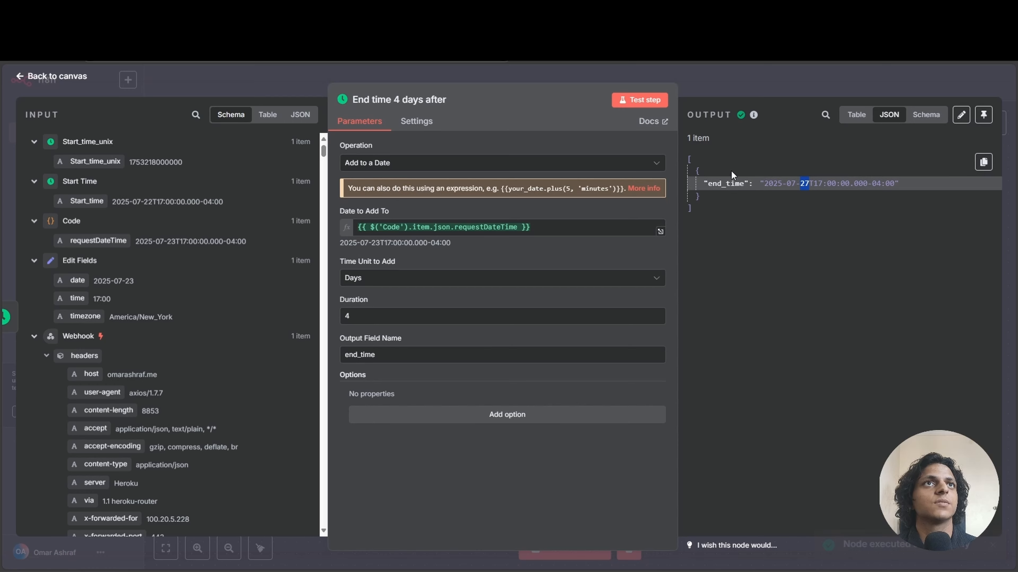
key(Escape)
- Start adding another Date & Time node after End time 4 days after
drag(669, 207, 395, 232)
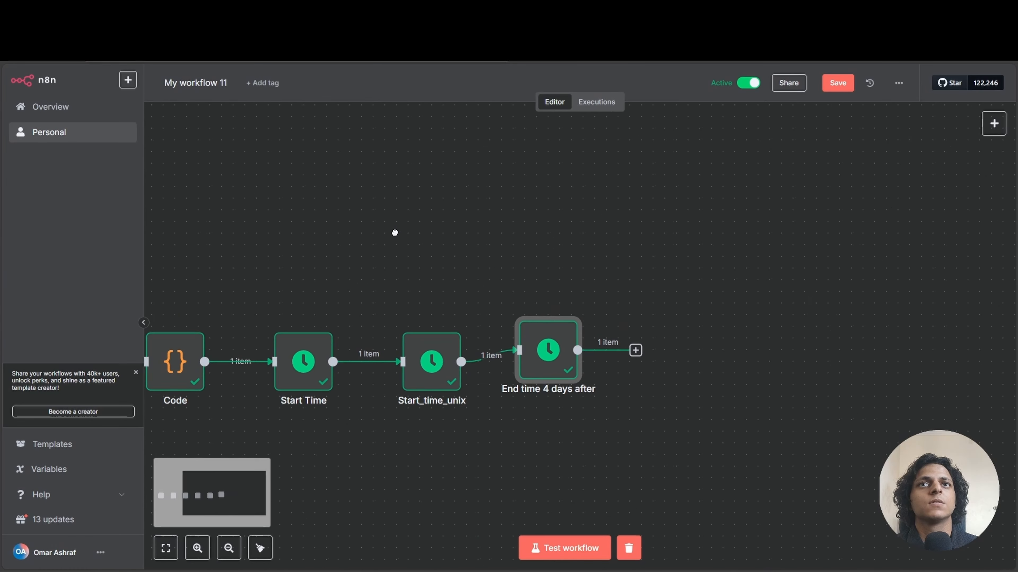
click(634, 351)
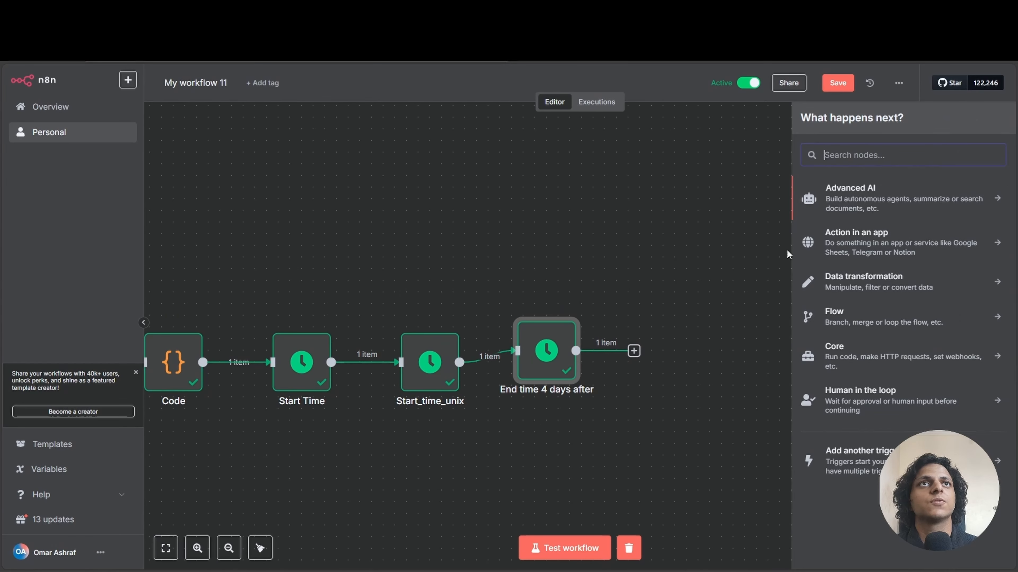
text(date)
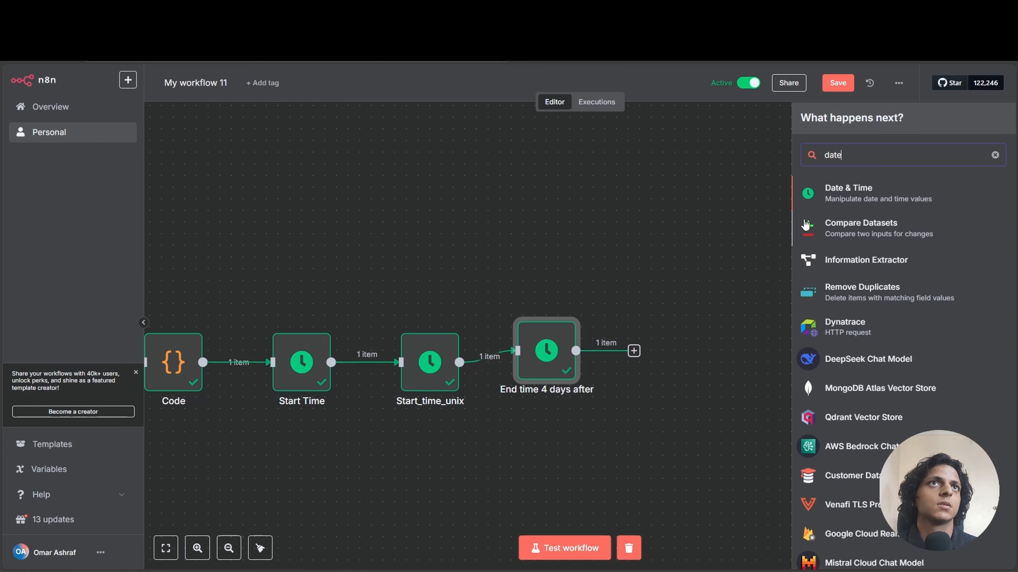
key(Return)
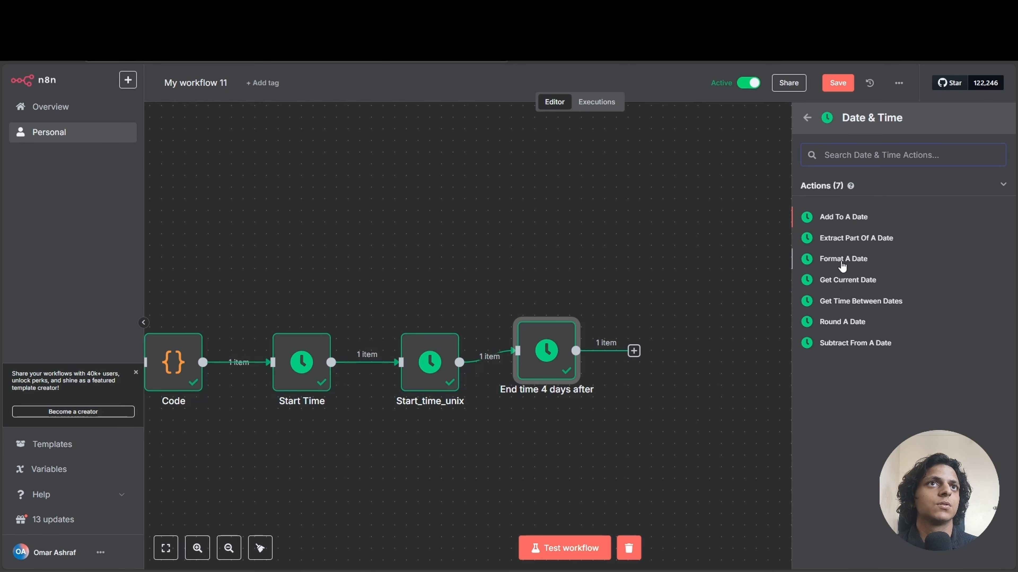
- Set up a Format A Date node turning end_time into Unix Ms Timestamp, output end_time_unix
click(842, 262)
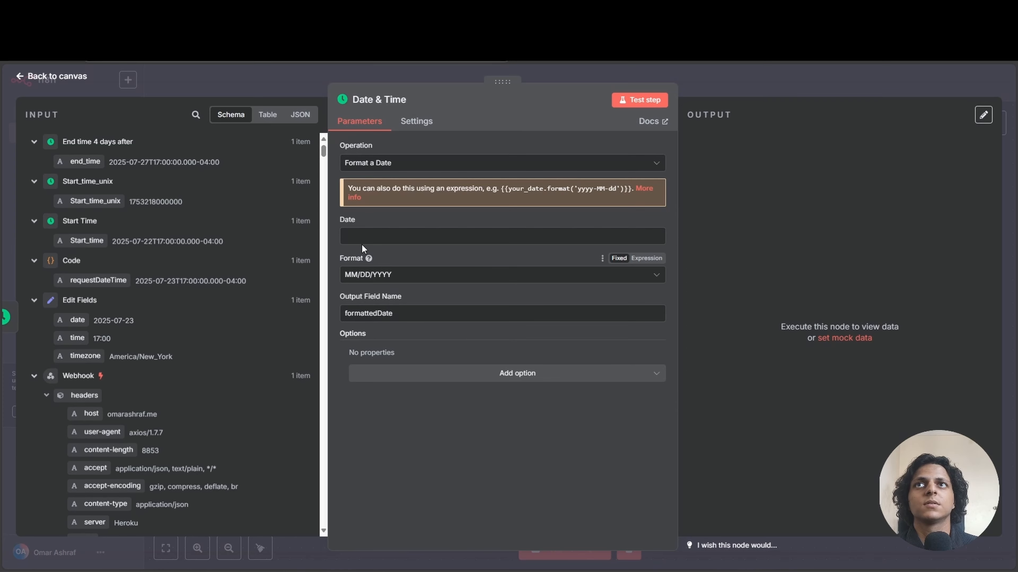
click(367, 237)
drag(76, 162, 395, 242)
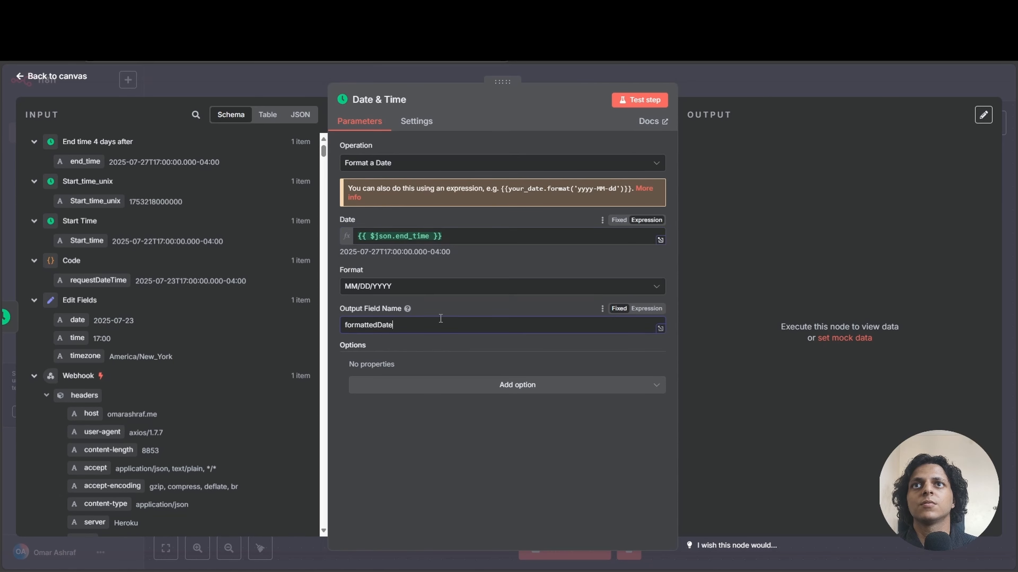
click(452, 289)
scroll(430, 446, down, 3)
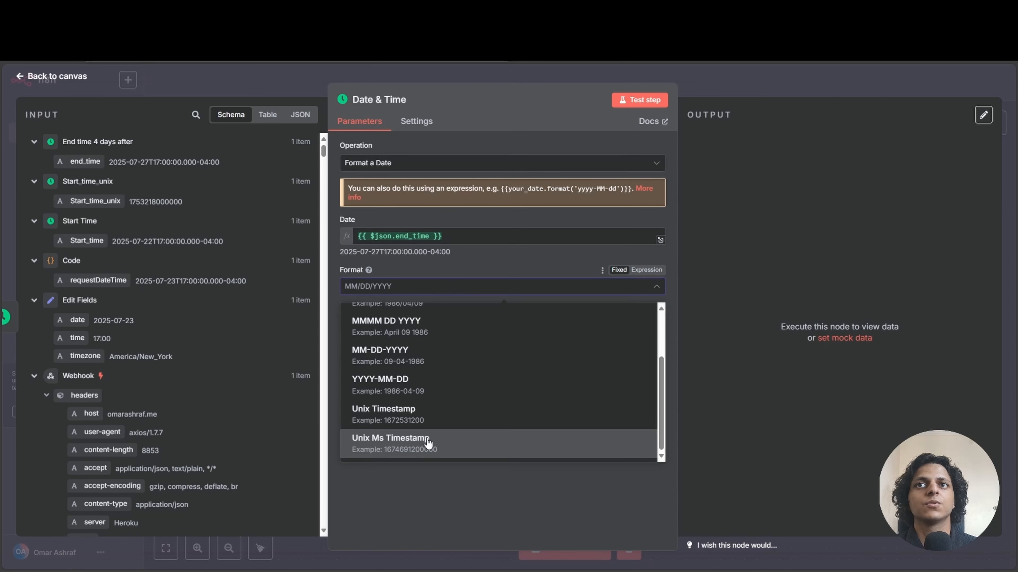
click(396, 447)
double_click(409, 325)
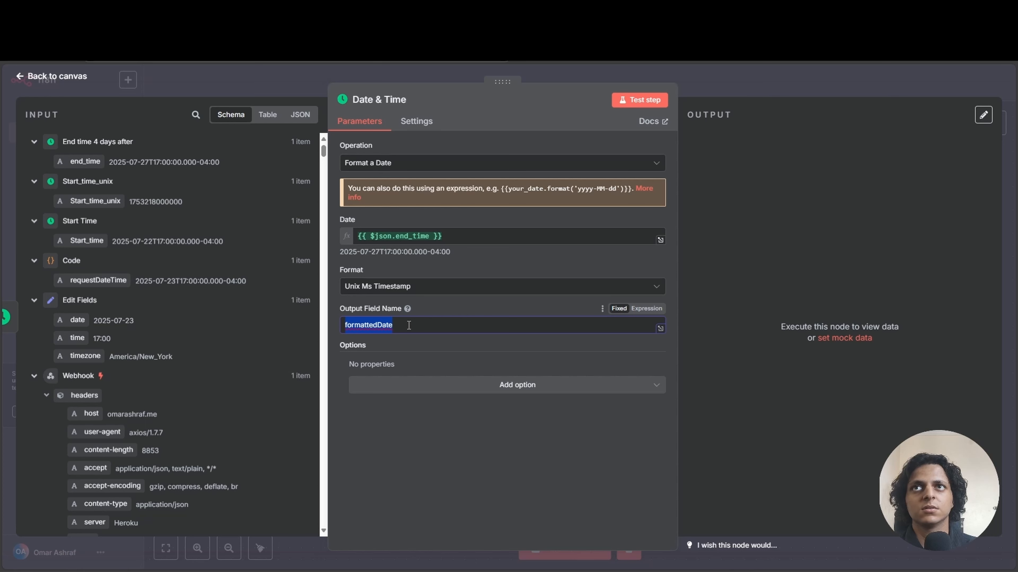
text(end_time_unix)
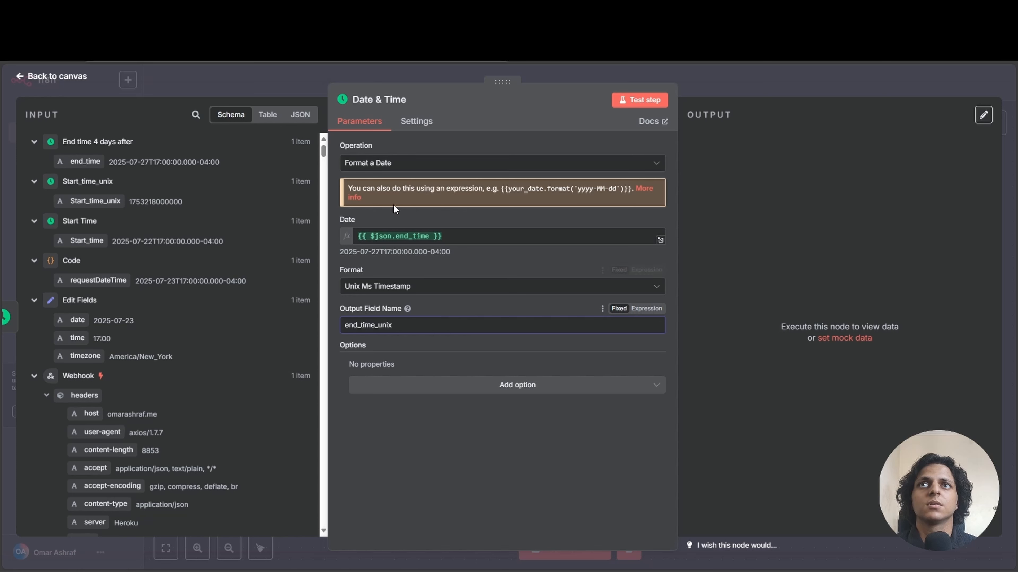
click(412, 100)
text(end_time_unix)
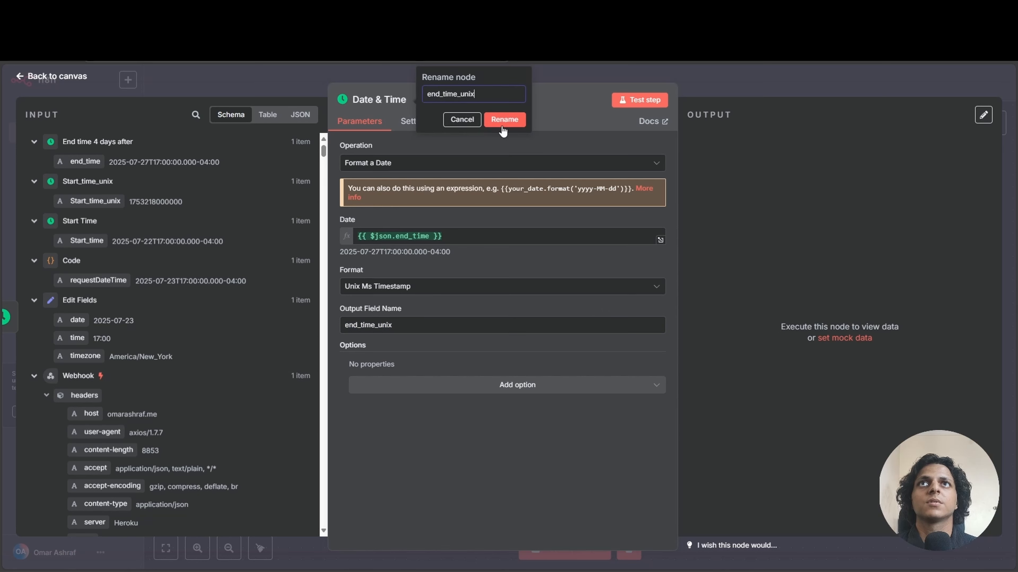
click(506, 122)
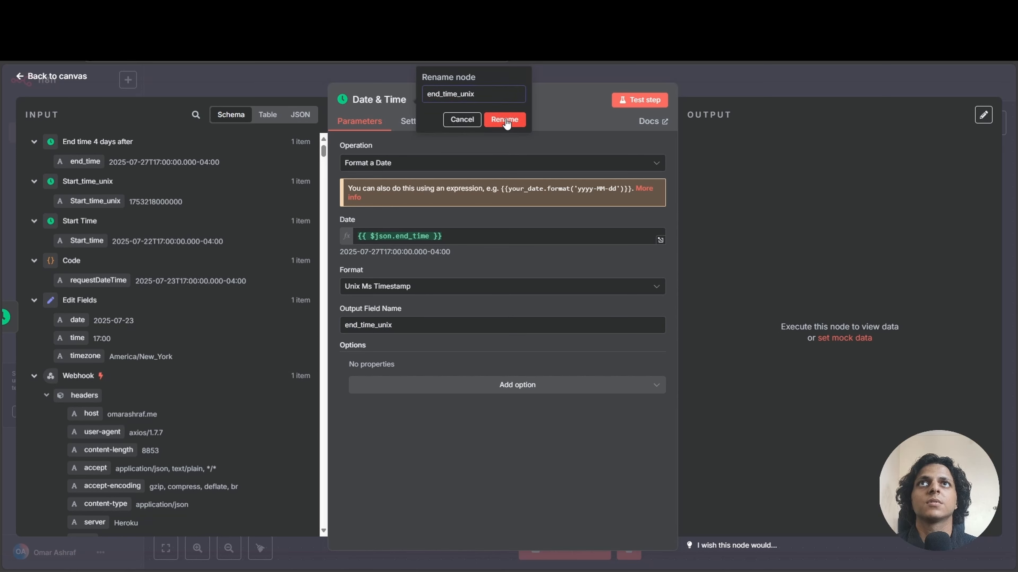
click(648, 100)
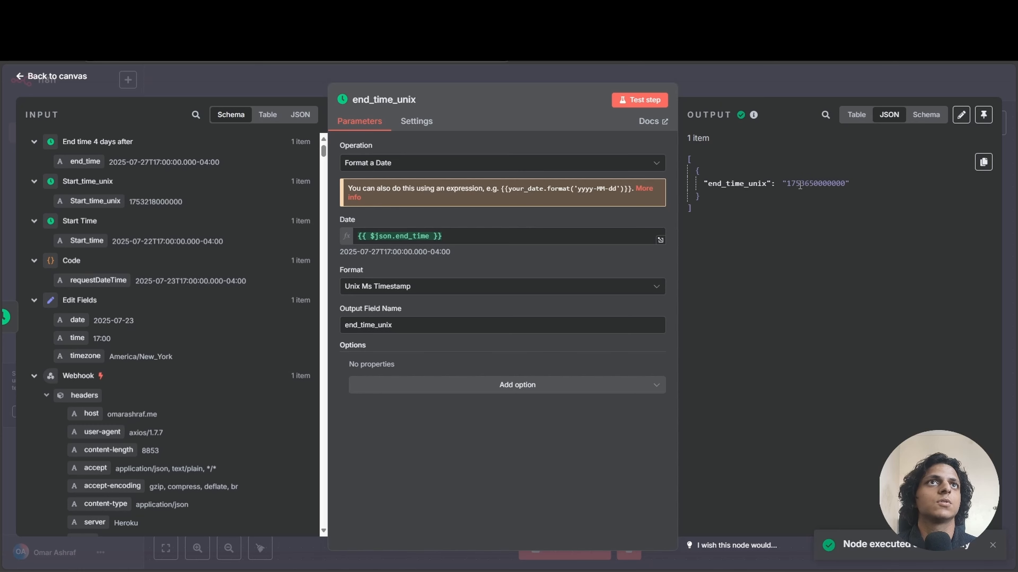
drag(782, 185, 851, 187)
click(725, 81)
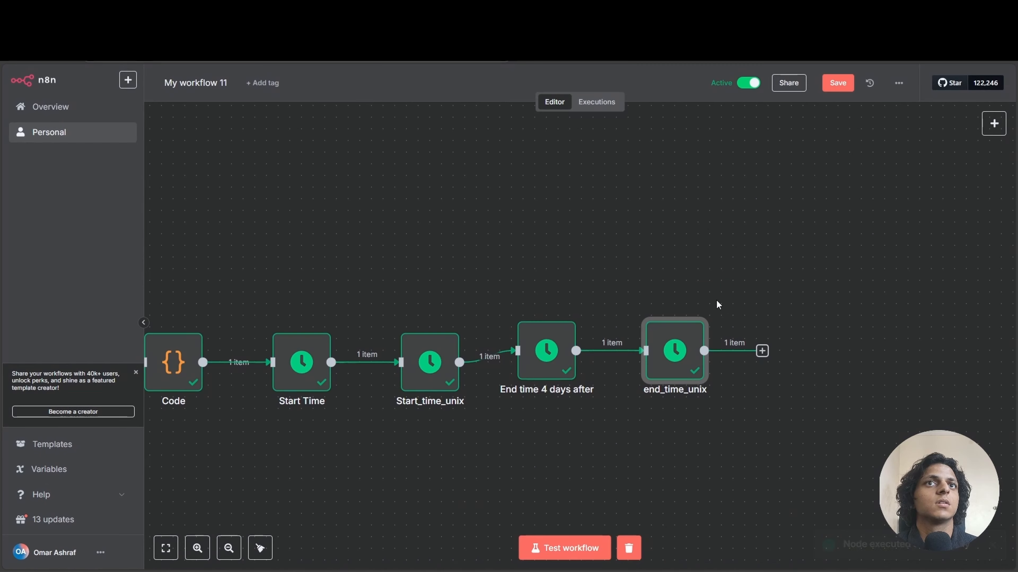
drag(754, 272, 496, 295)
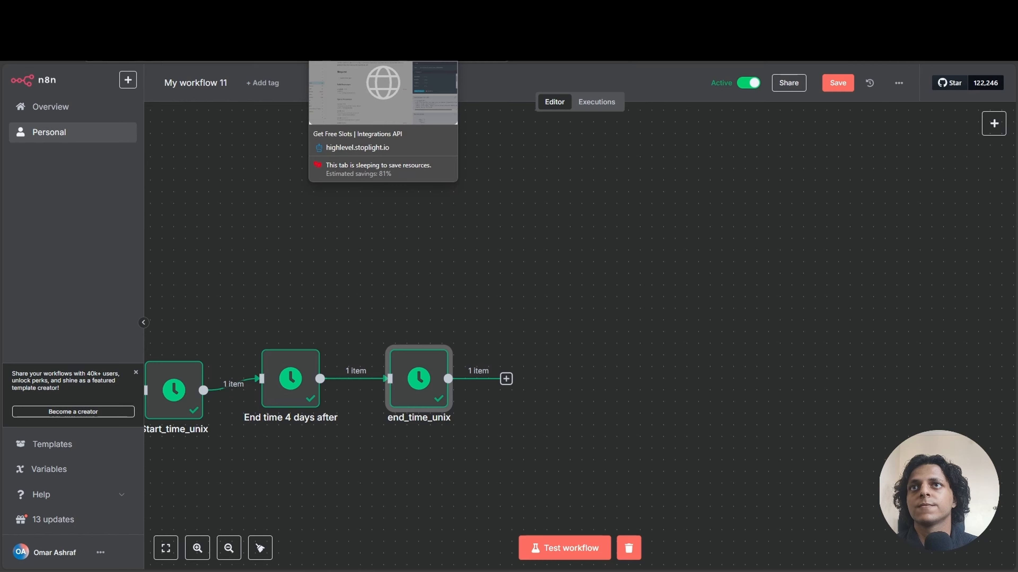
- Bring up the Get Free Slots API docs and check the startDate and endDate example values
click(348, 31)
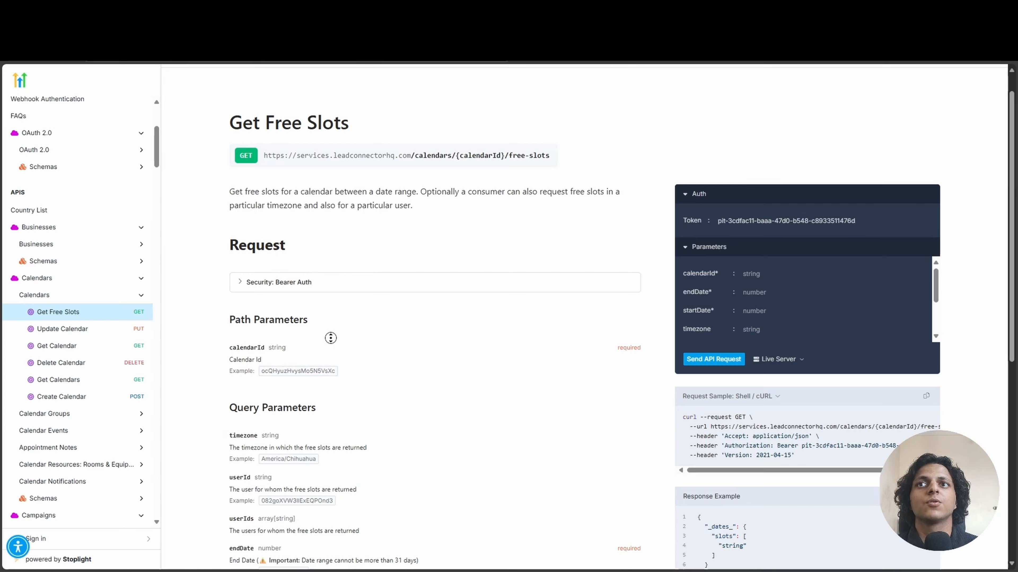
scroll(331, 338, down, 6)
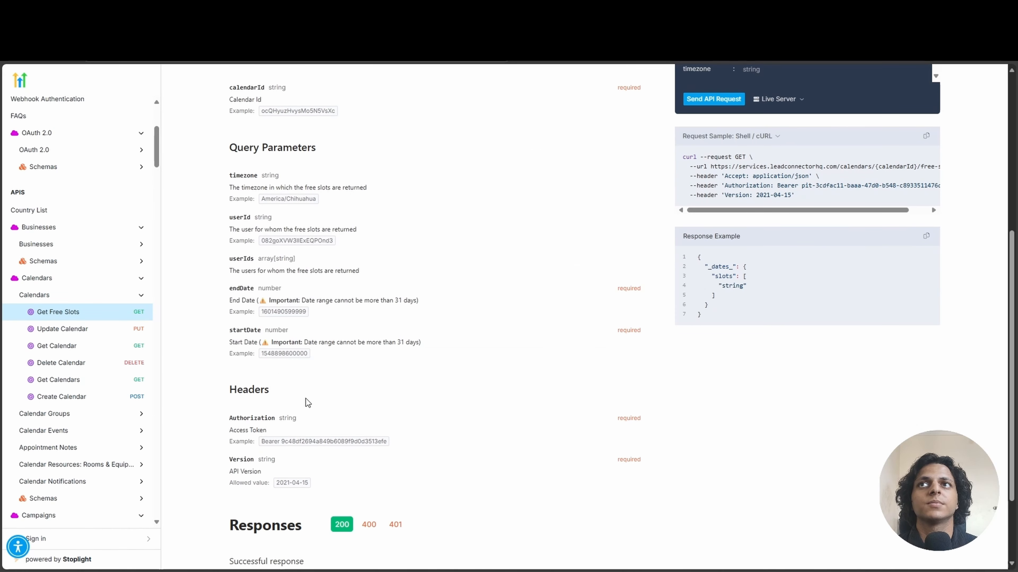
scroll(245, 309, up, 5)
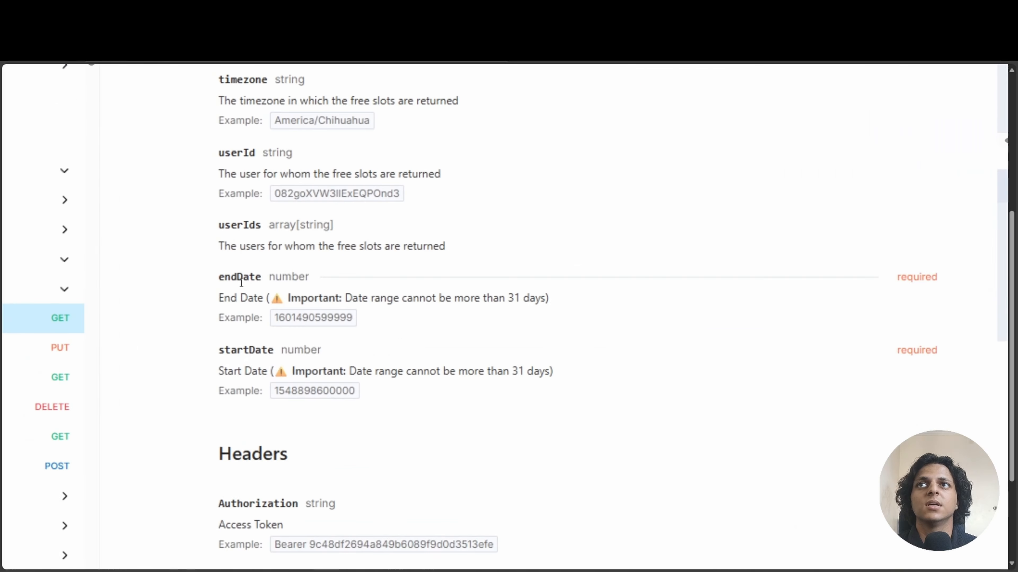
drag(278, 319, 345, 319)
drag(335, 392, 279, 399)
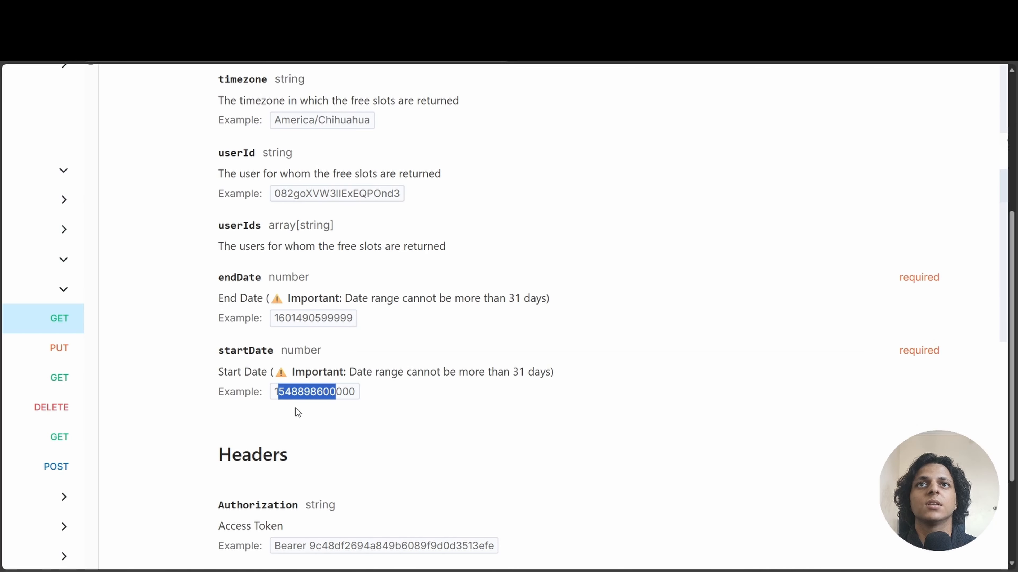
scroll(296, 408, down, 3)
scroll(300, 454, up, 8)
scroll(300, 454, down, 10)
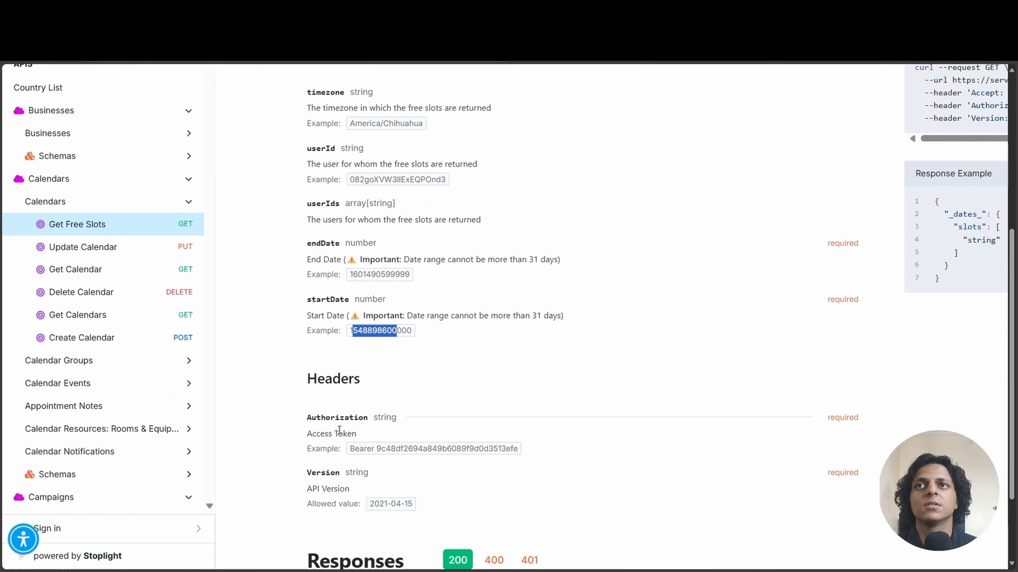
middle_click(450, 411)
scroll(441, 437, up, 1)
scroll(416, 456, down, 2)
scroll(415, 455, down, 1)
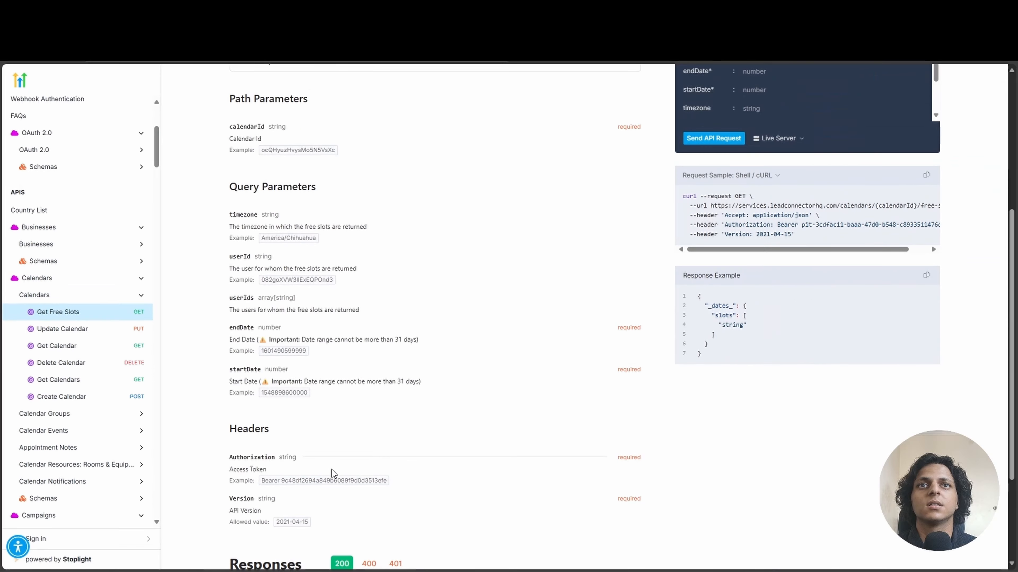
scroll(331, 470, down, 3)
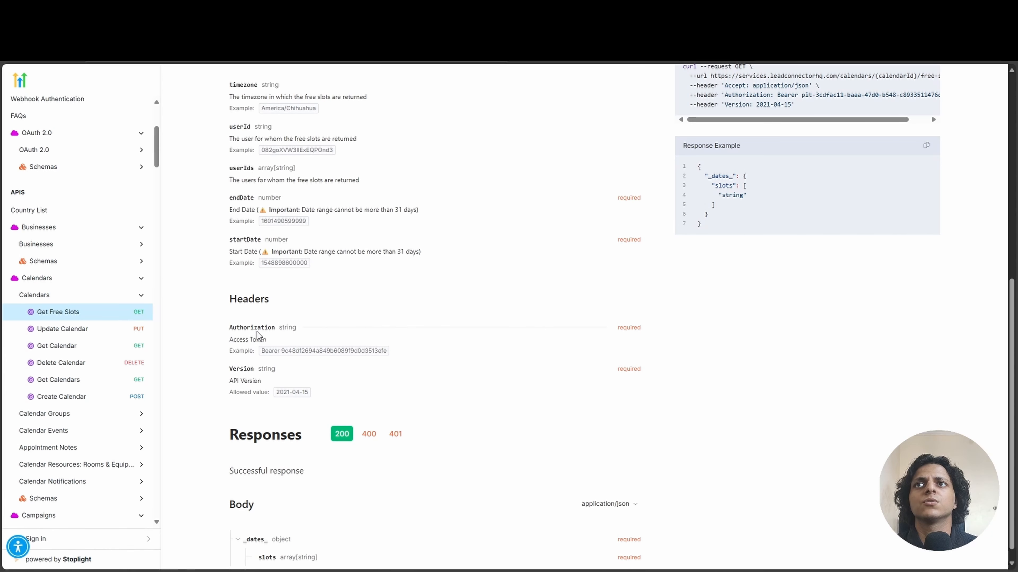
scroll(252, 331, up, 3)
scroll(449, 233, up, 6)
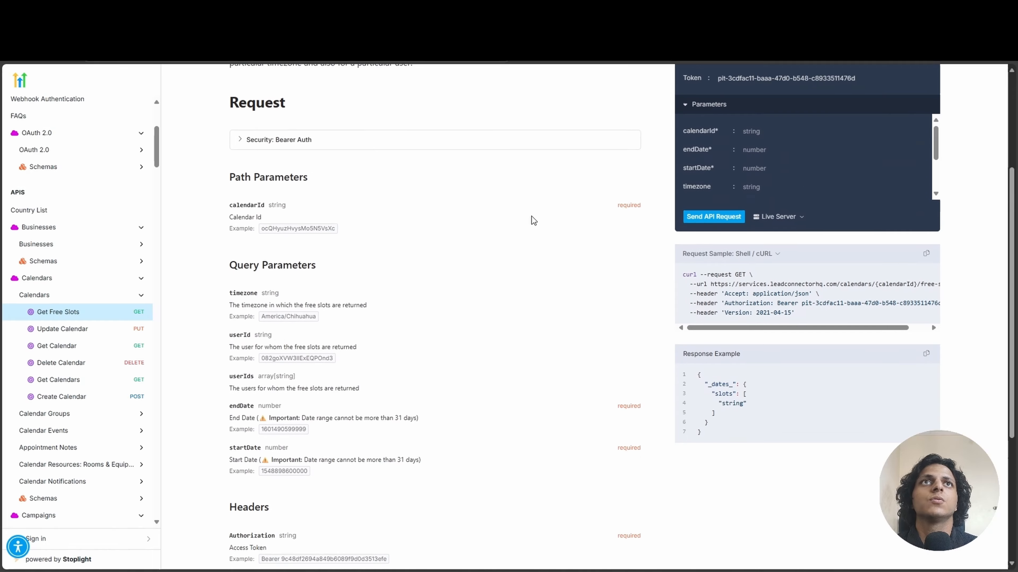
scroll(529, 238, up, 1)
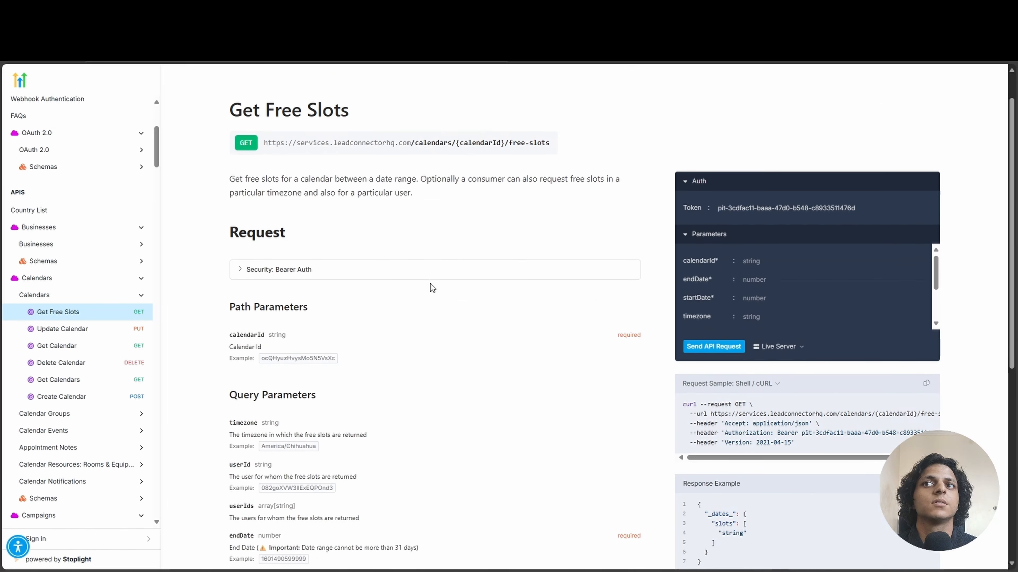
click(431, 288)
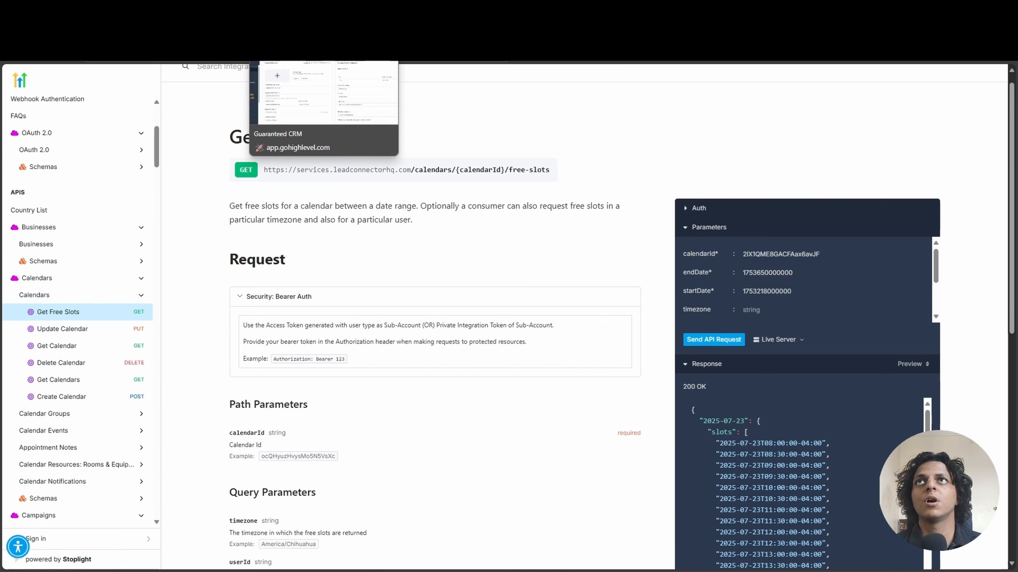
- In GoHighLevel settings, scroll the Business Profile page down to the API Key row
click(281, 25)
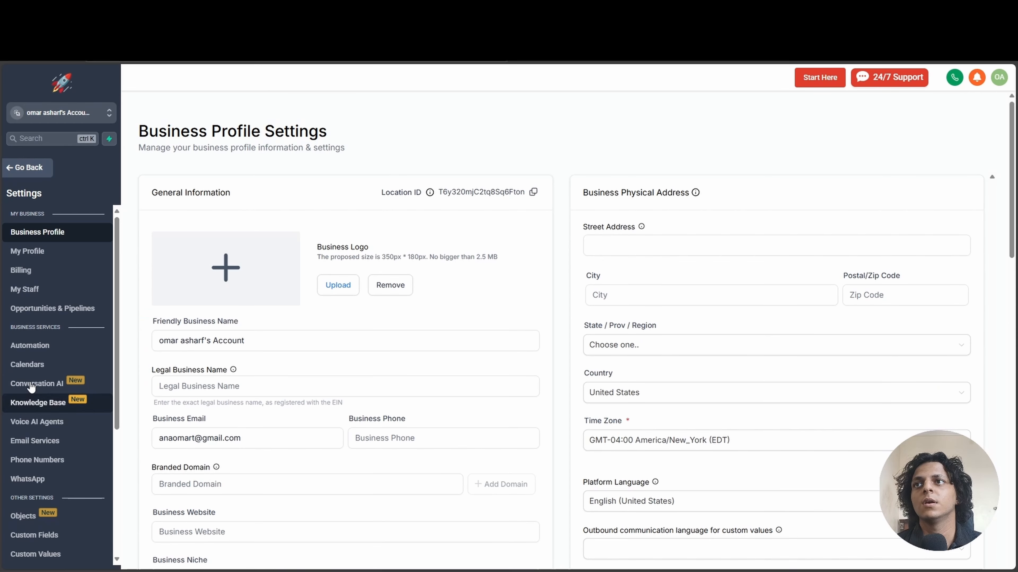
scroll(30, 384, down, 2)
scroll(32, 385, down, 5)
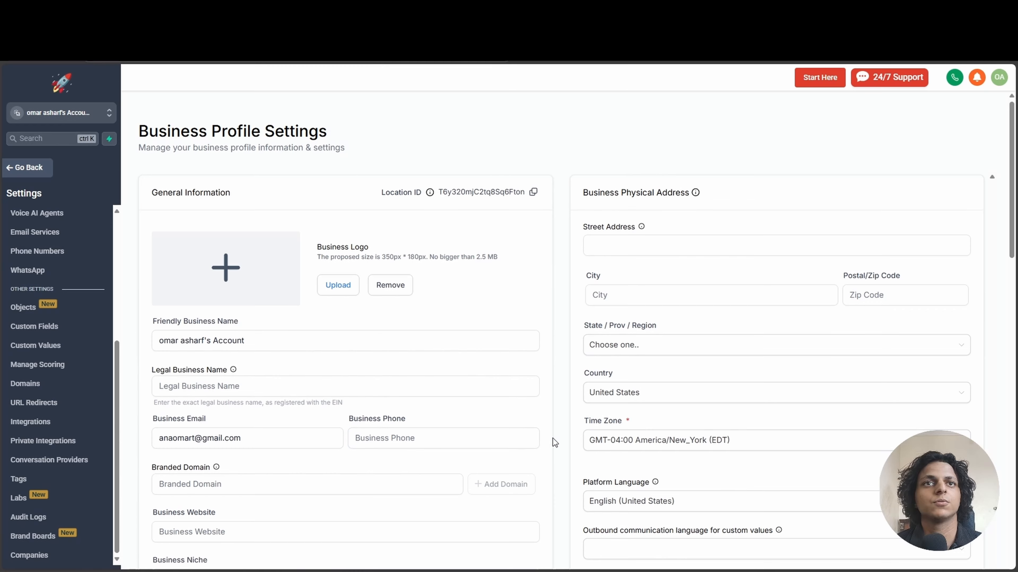
scroll(552, 438, down, 1)
scroll(649, 421, down, 1)
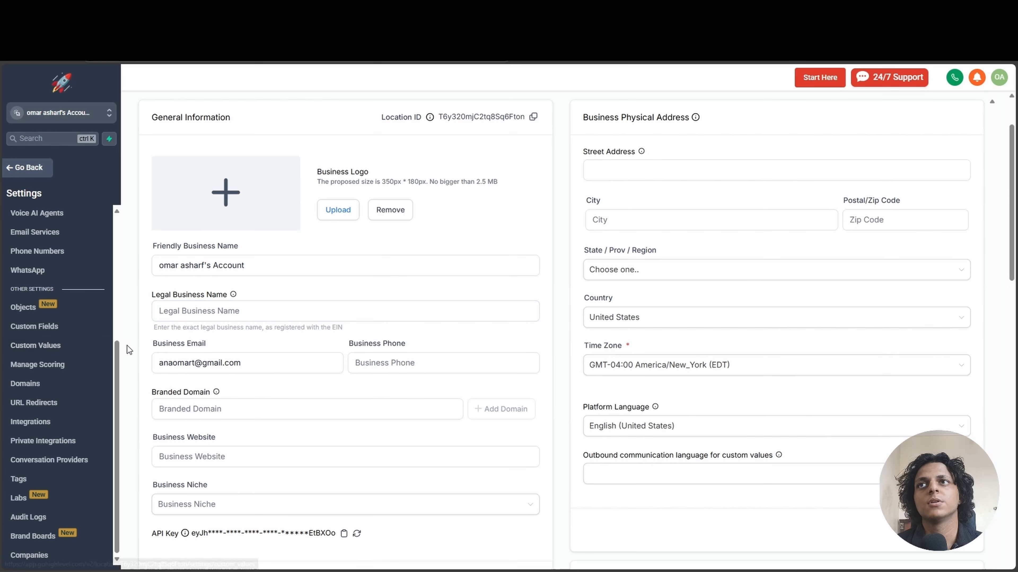
scroll(78, 404, down, 1)
scroll(76, 402, up, 1)
- Start a new Private Integration named 'Retell Demo'
click(43, 441)
click(945, 119)
click(426, 307)
text(Retel)
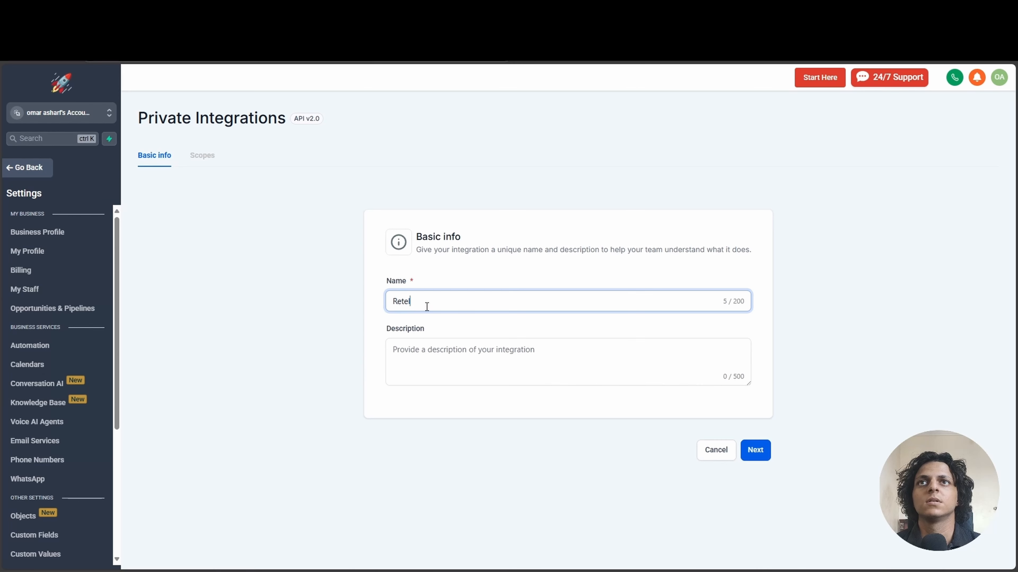
text(l Demo)
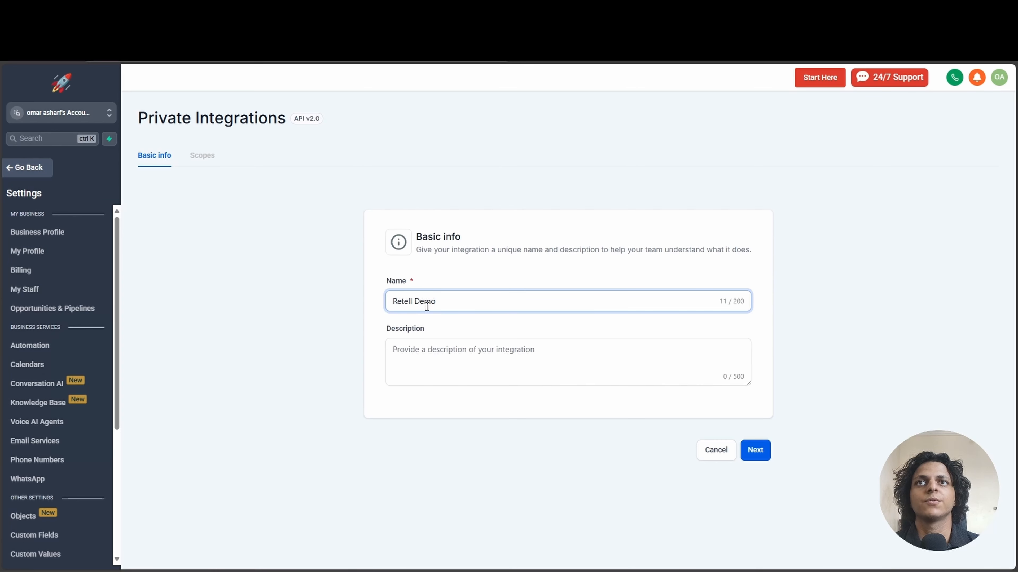
- Grant the integration View and Edit scopes for Calendars, Calendar Events, Calendar Groups and Calendar Resources
click(755, 449)
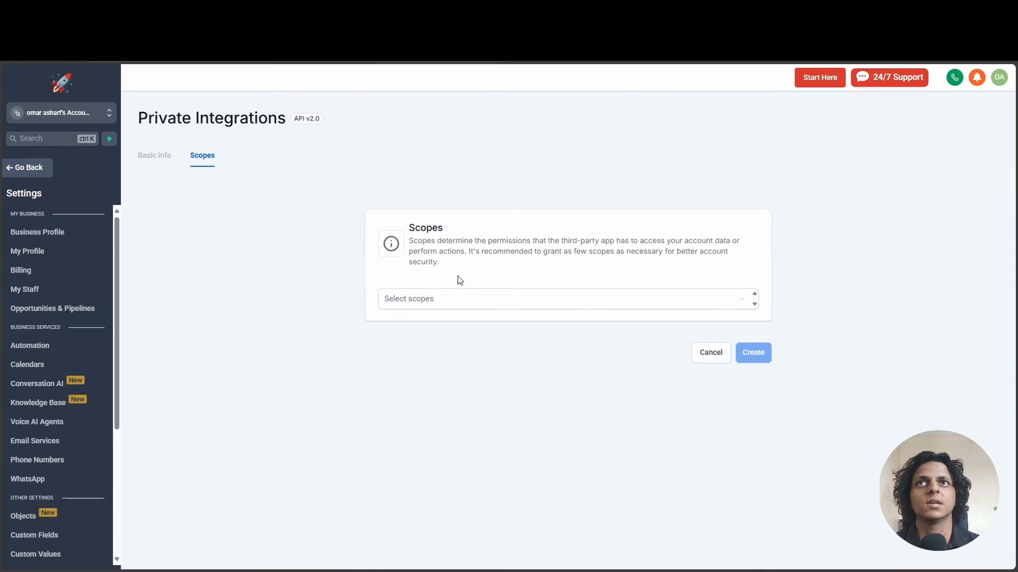
click(451, 301)
click(415, 362)
click(412, 382)
click(423, 402)
click(422, 421)
click(425, 441)
click(425, 409)
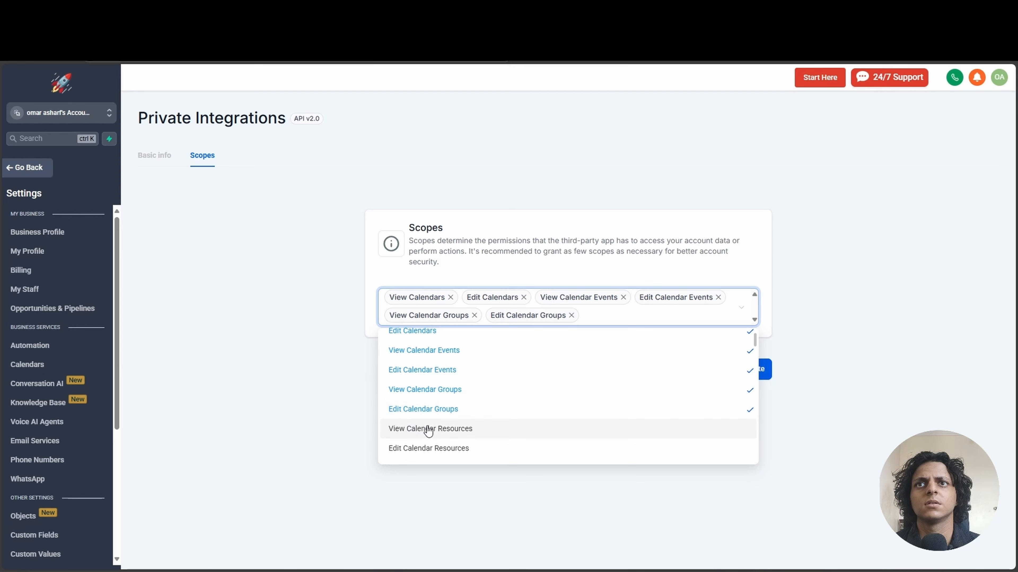
click(425, 427)
click(420, 452)
scroll(425, 433, down, 3)
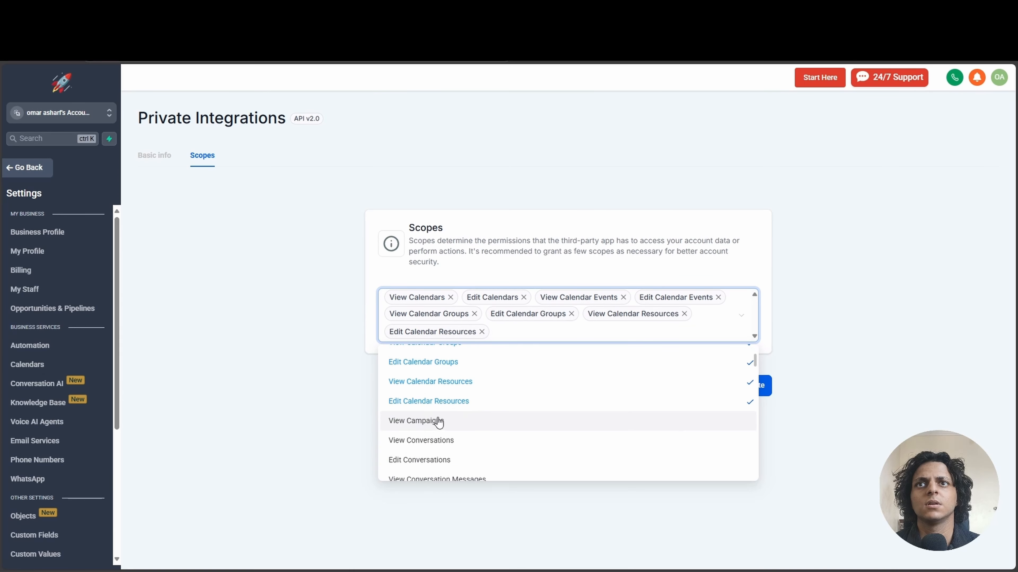
scroll(437, 423, up, 1)
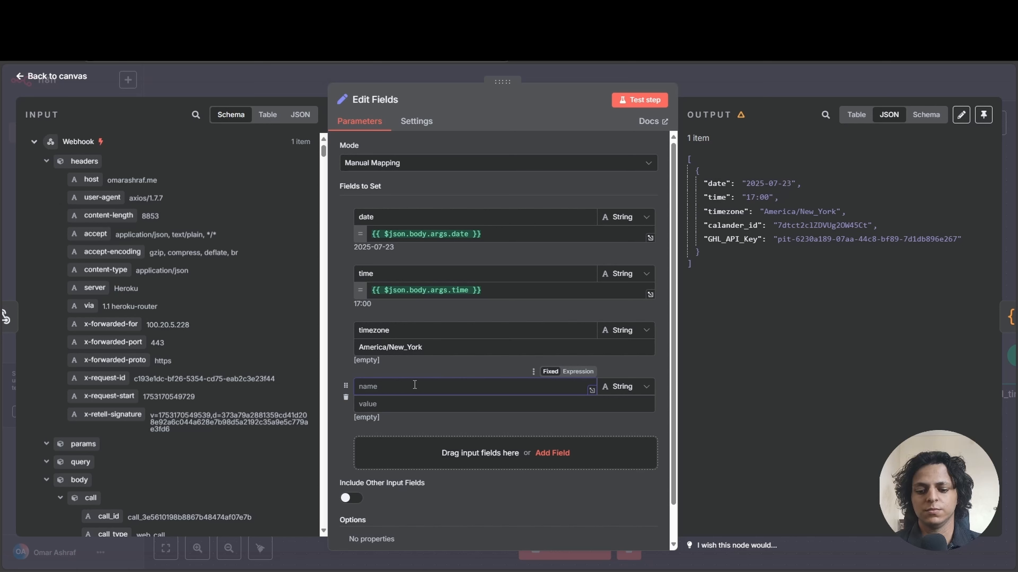
- Add a GHL_API_KEY field in Edit Fields whose value is the pasted integration token
text(GHL_)
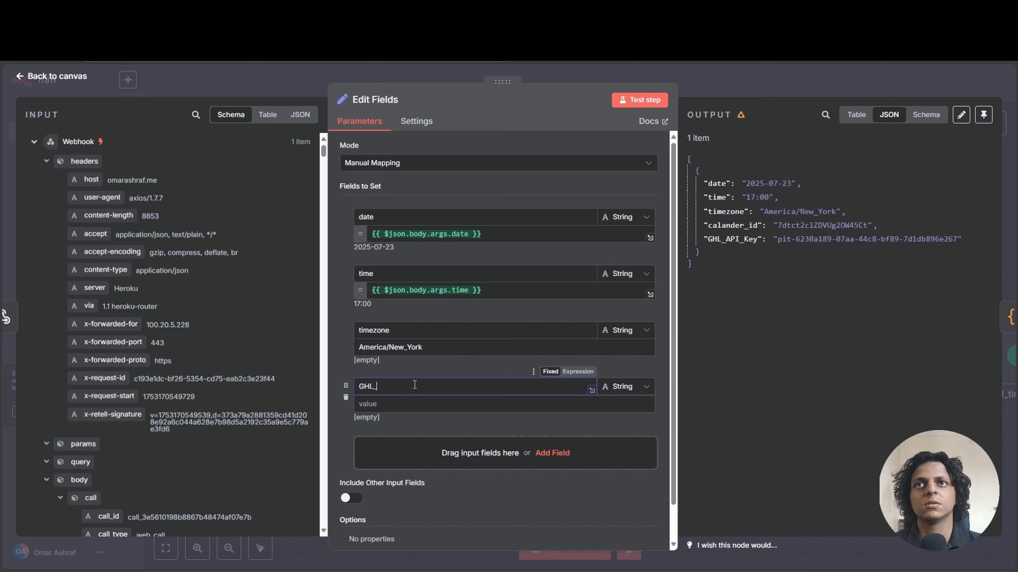
text(API_KEY)
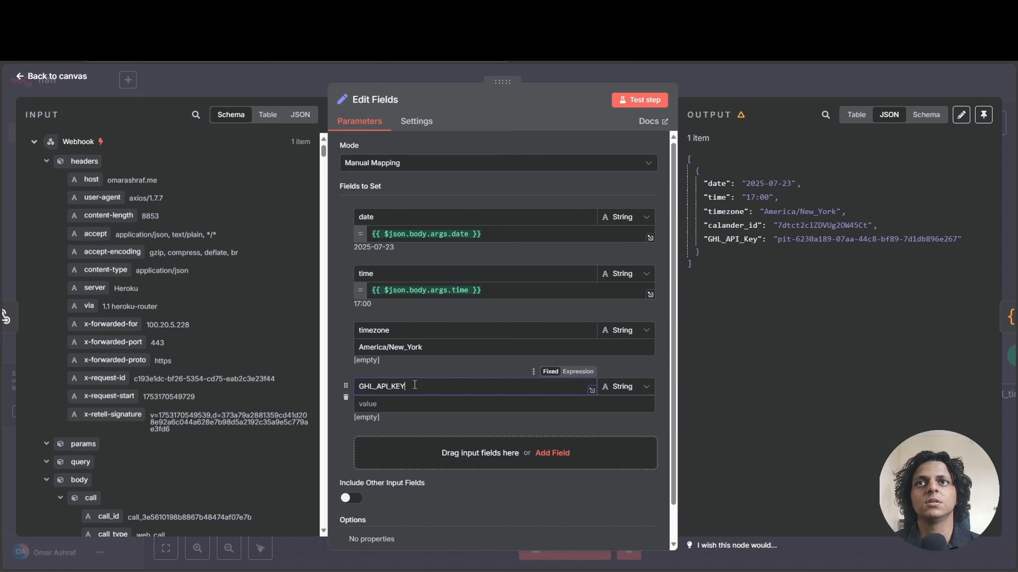
click(422, 404)
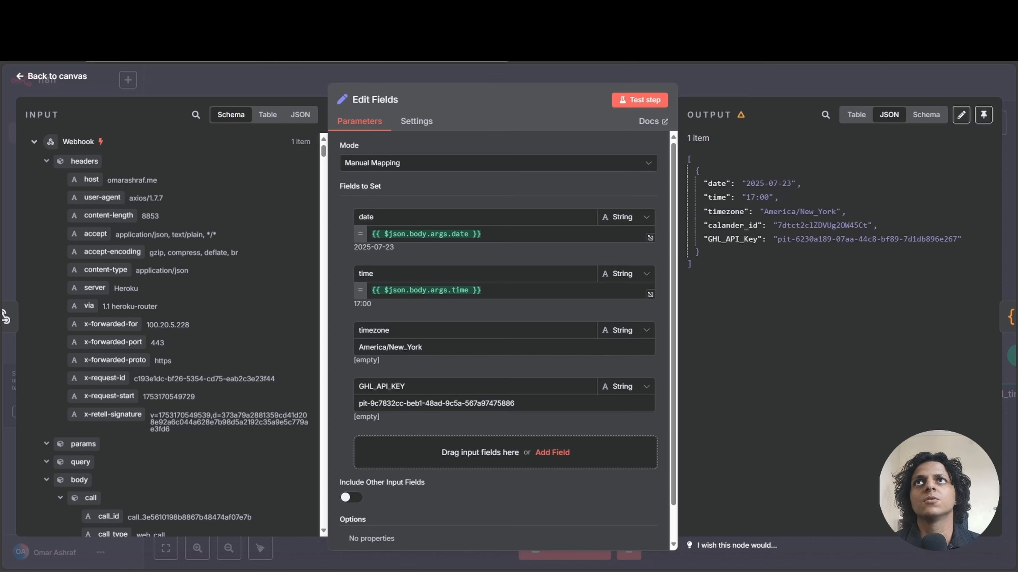
click(281, 25)
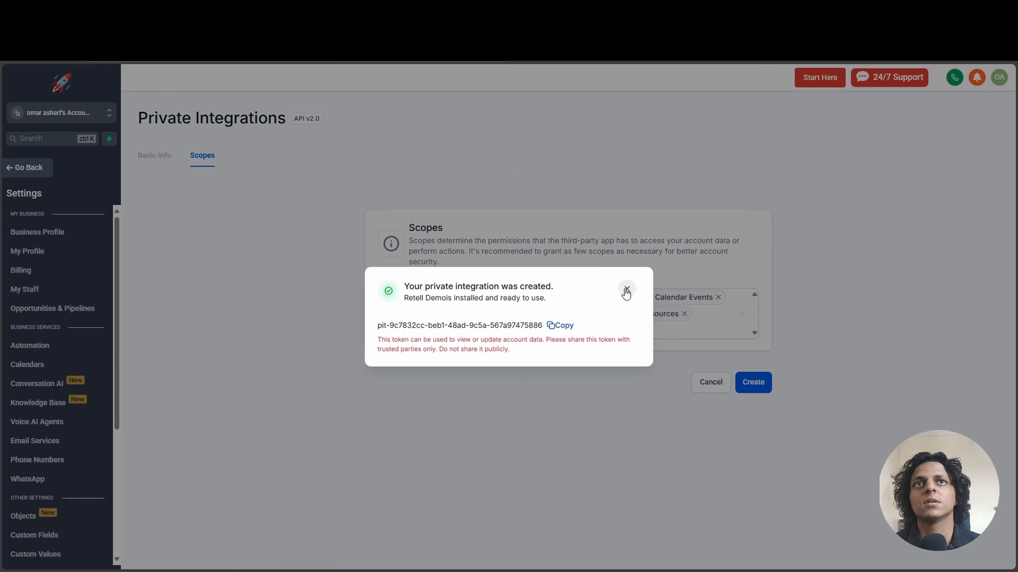
- Dismiss the token confirmation and start a new Event Calendar named 'Retell Demo'
click(626, 289)
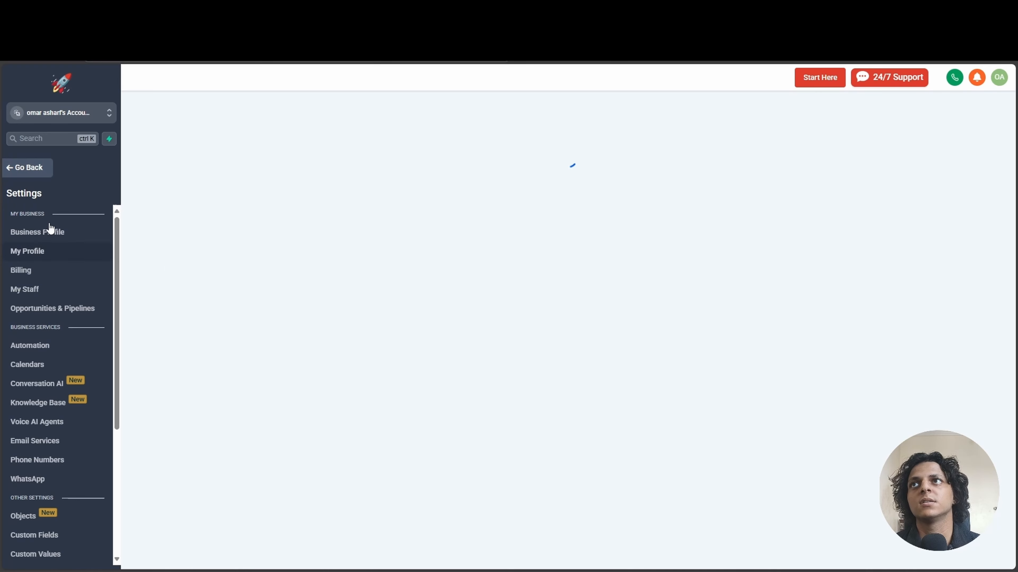
click(44, 366)
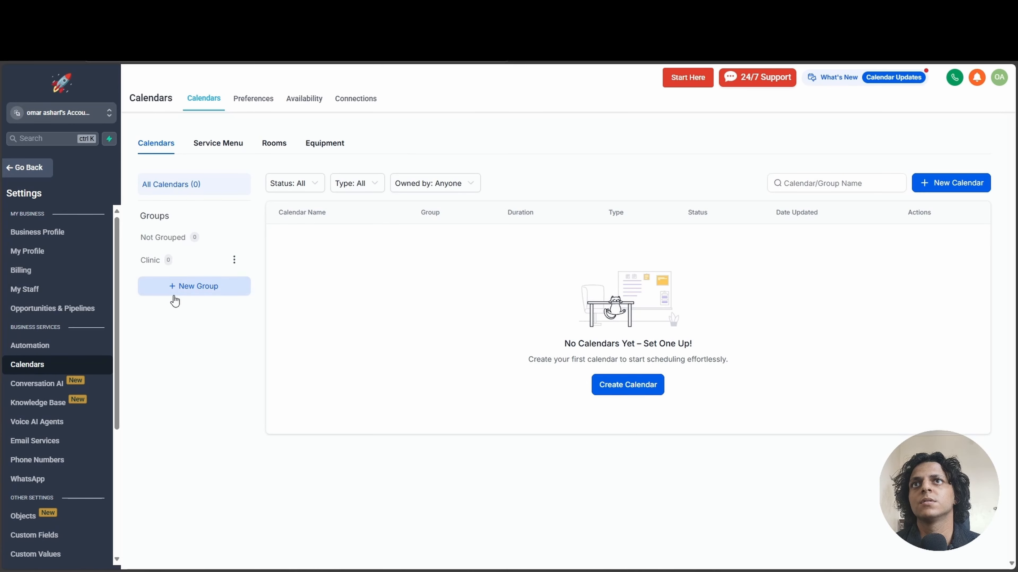
click(627, 384)
click(316, 432)
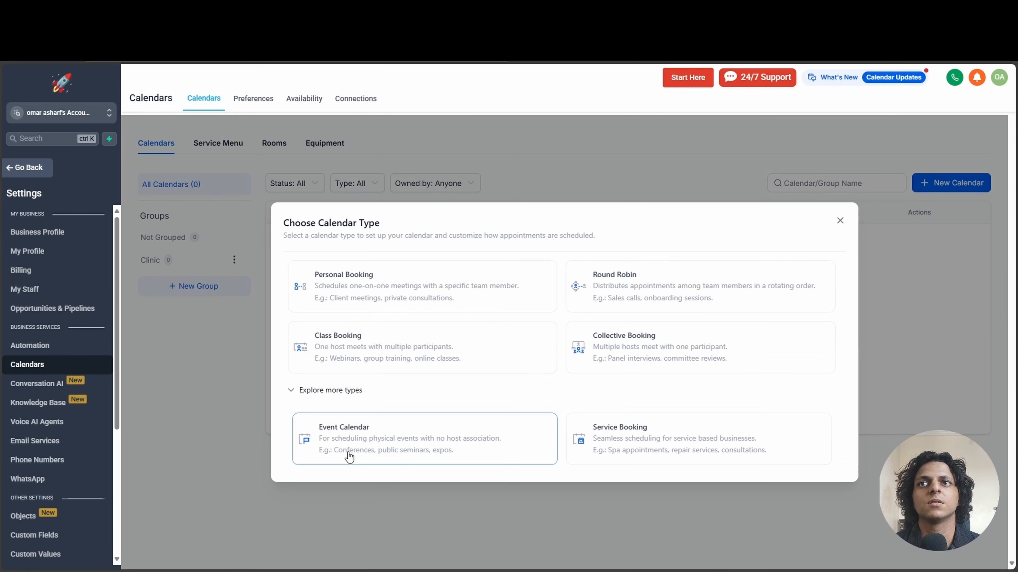
click(389, 443)
text(Retell Demo)
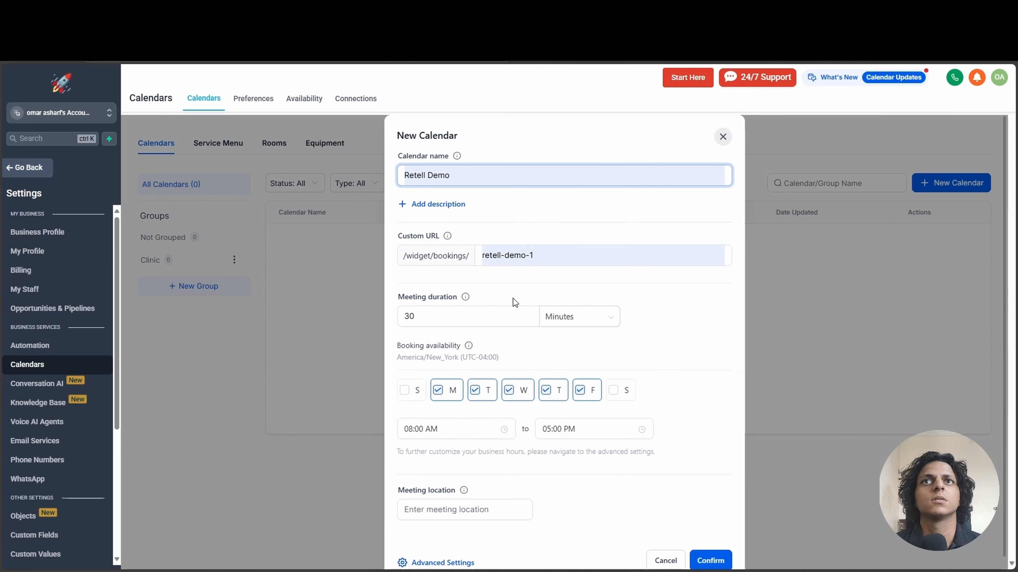
scroll(559, 264, down, 1)
scroll(482, 387, down, 2)
scroll(482, 388, up, 2)
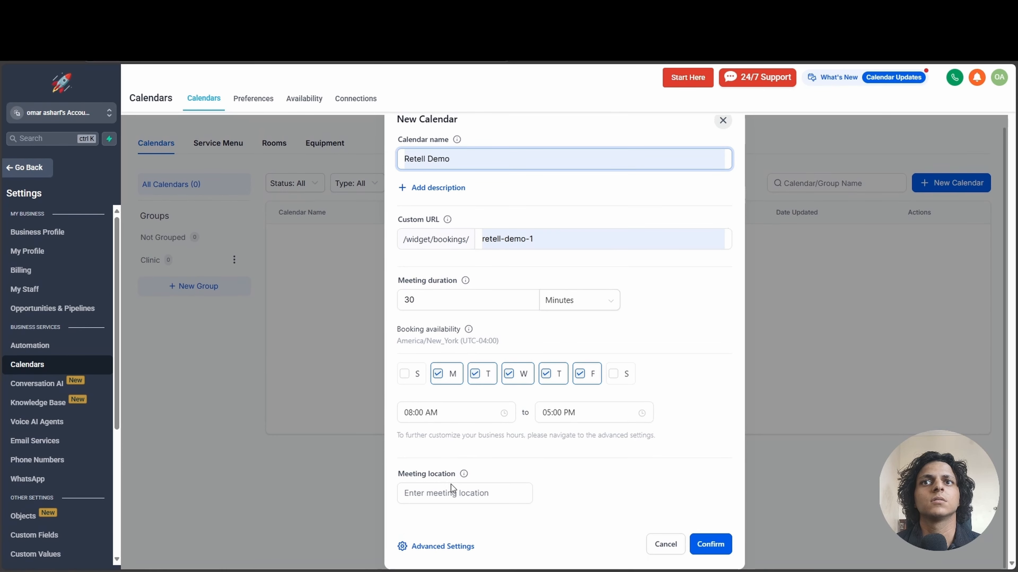
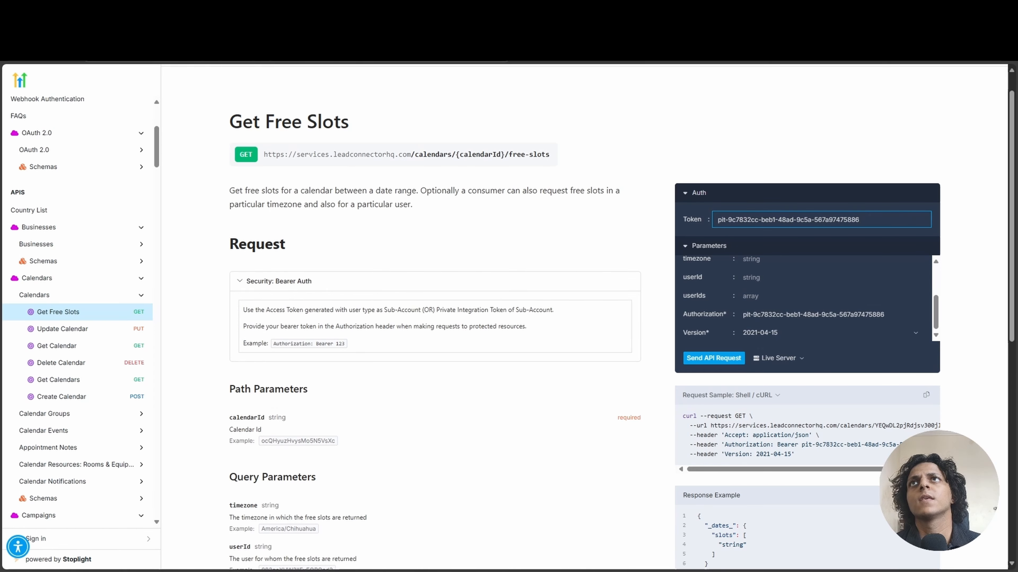
click(229, 29)
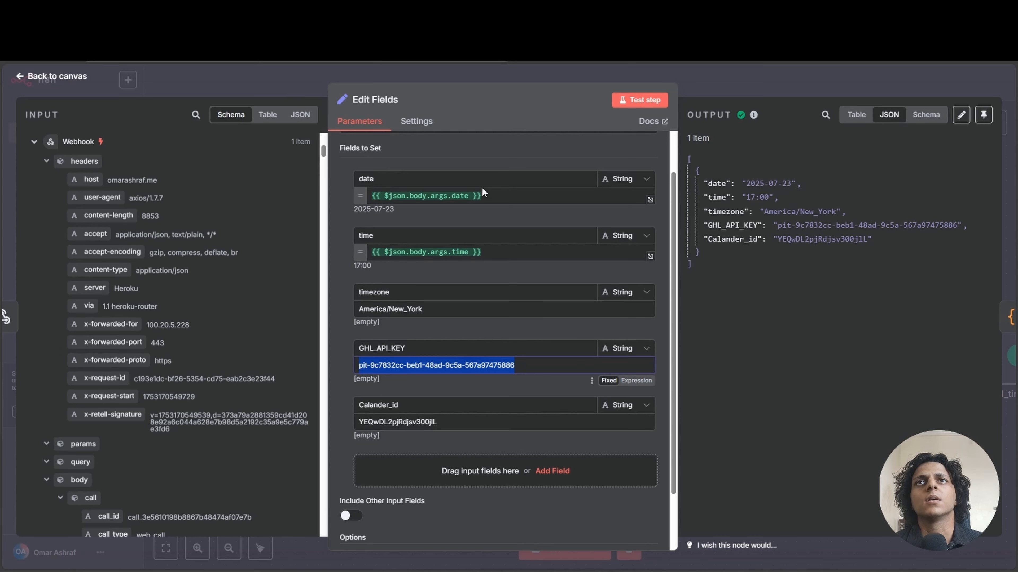
click(267, 80)
drag(729, 276, 353, 243)
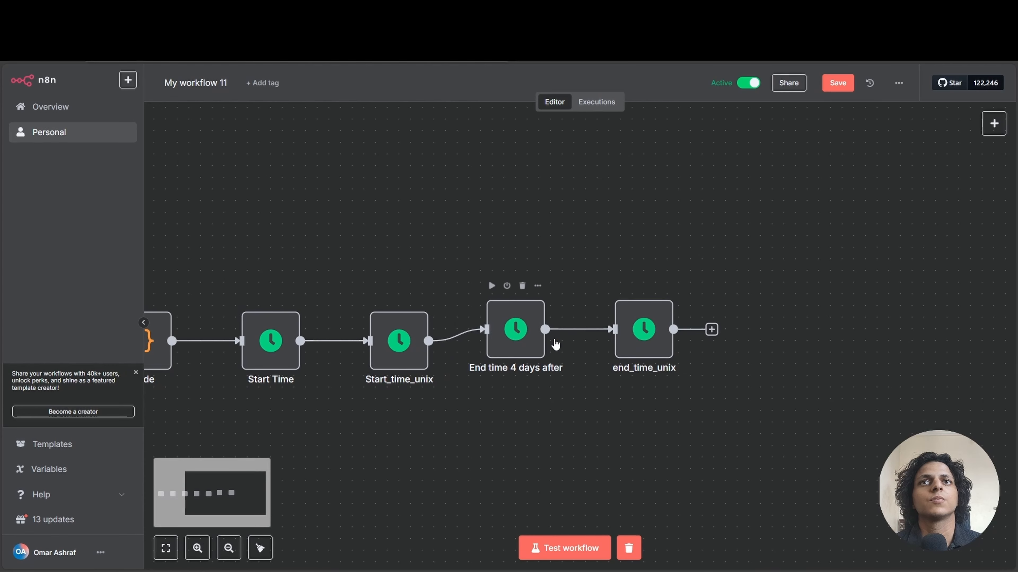
mouse_move(648, 339)
double_click(653, 299)
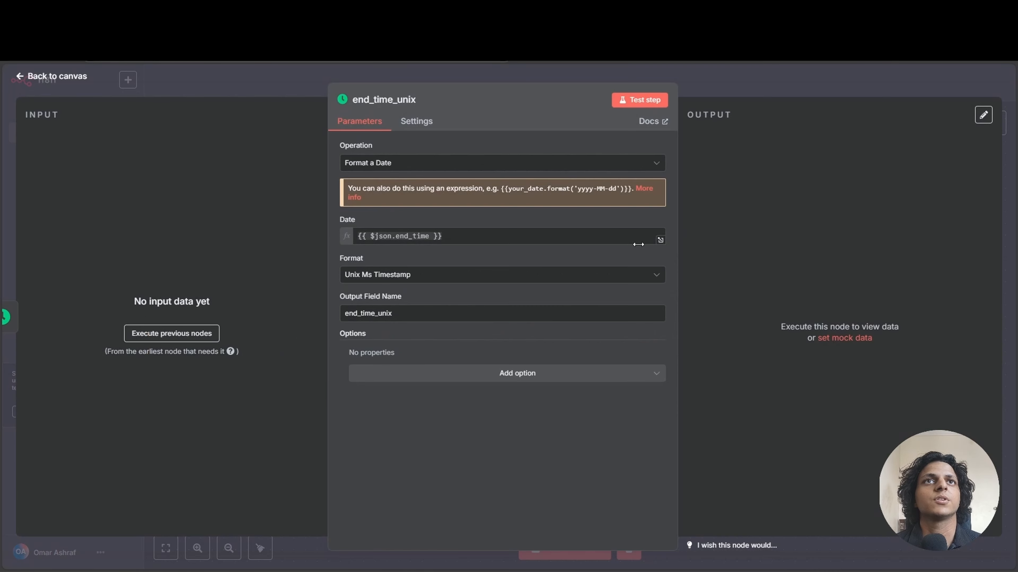
click(630, 101)
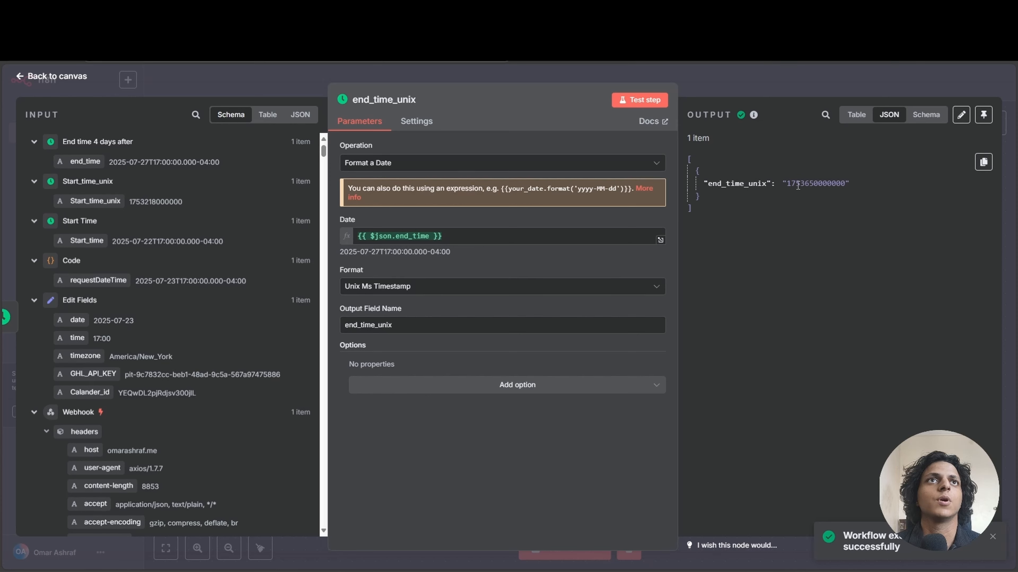
double_click(815, 183)
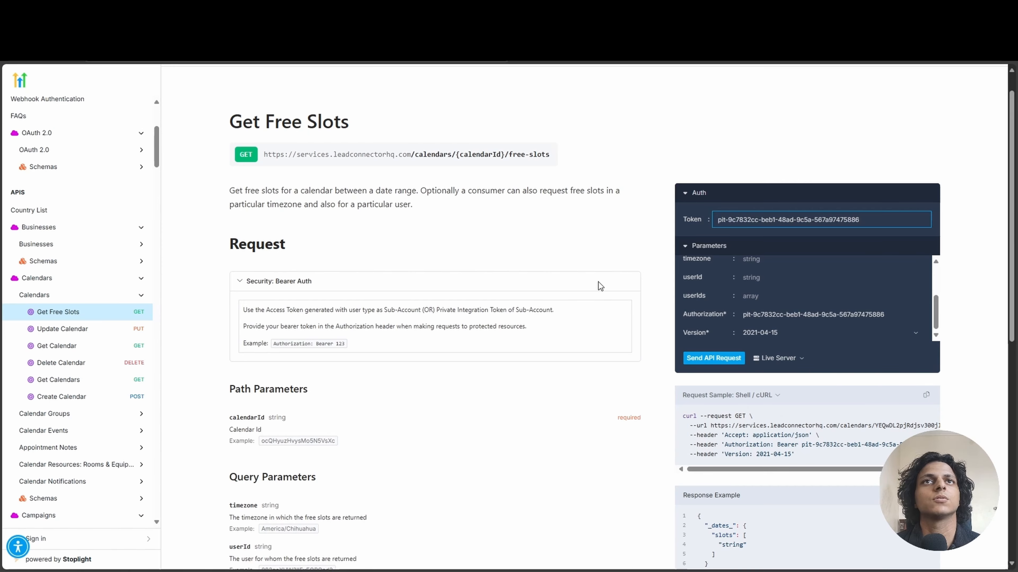
scroll(715, 405, down, 3)
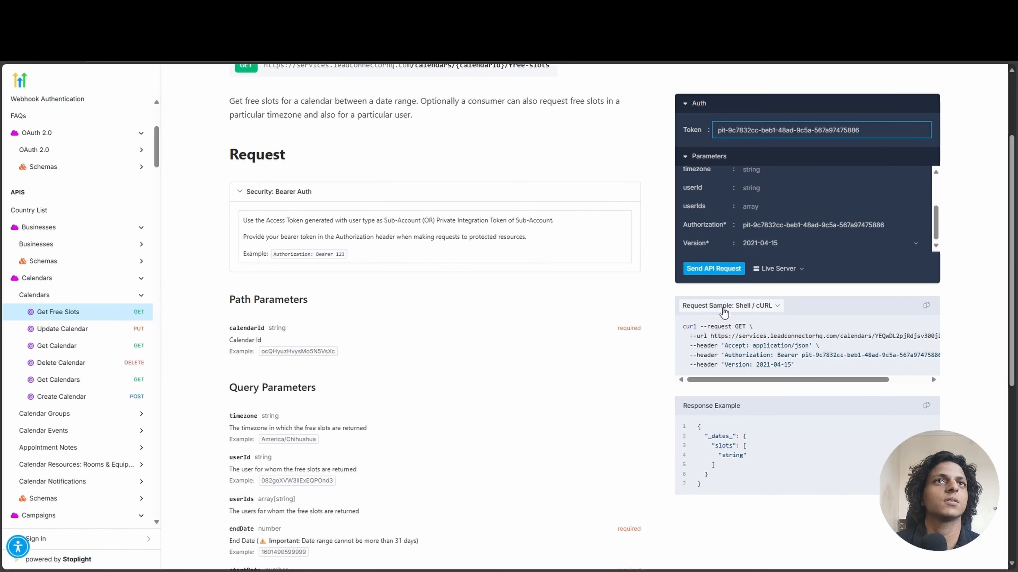
scroll(747, 204, up, 3)
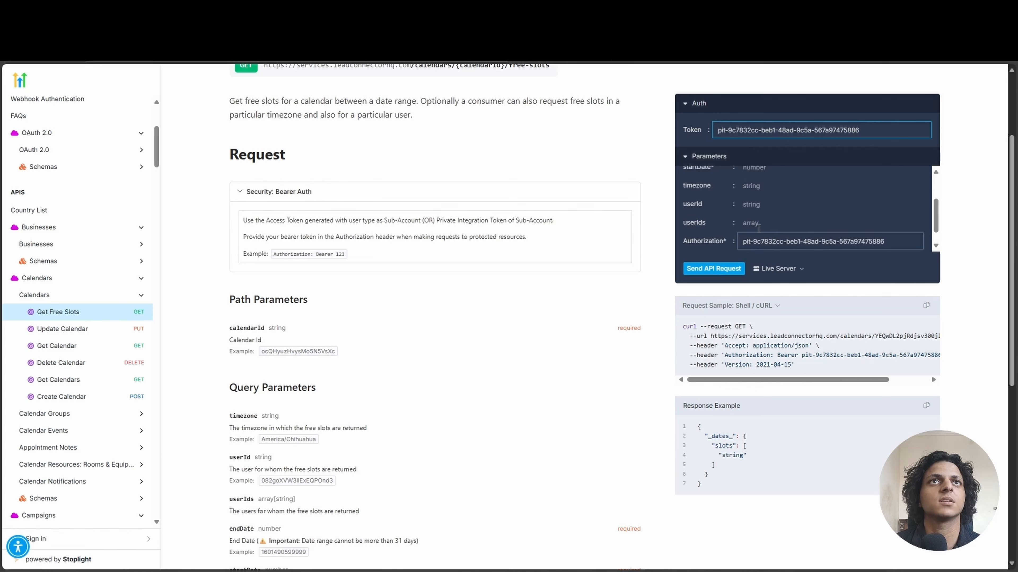
scroll(748, 205, up, 2)
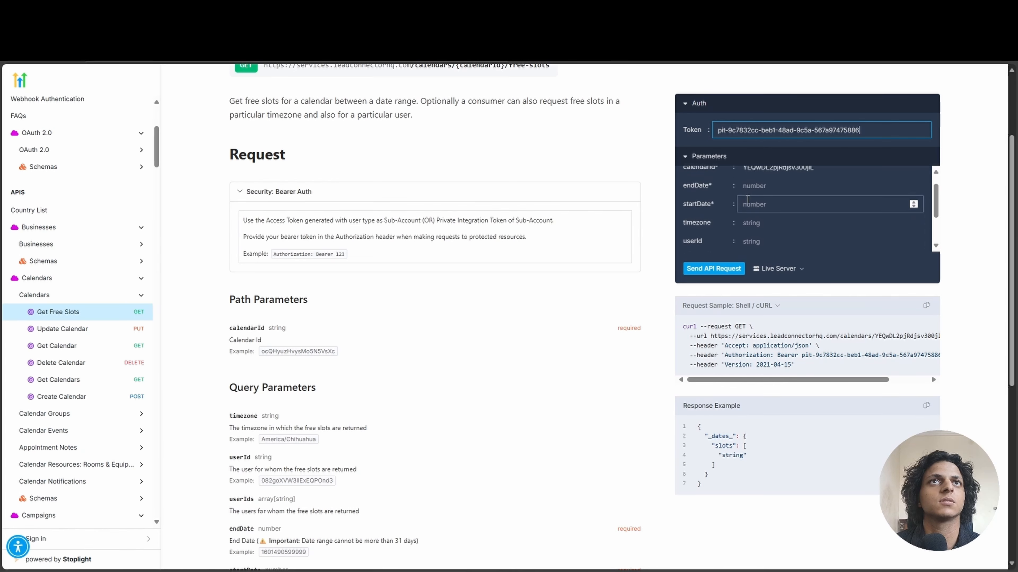
click(748, 194)
key(ctrl+v)
key(alt+Tab)
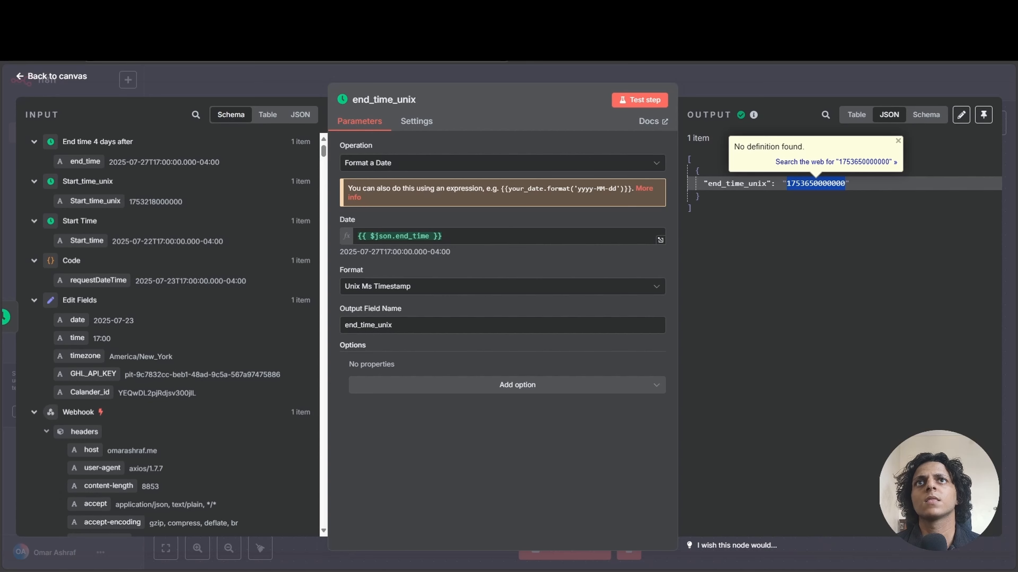
key(Escape)
drag(395, 250, 521, 251)
click(521, 348)
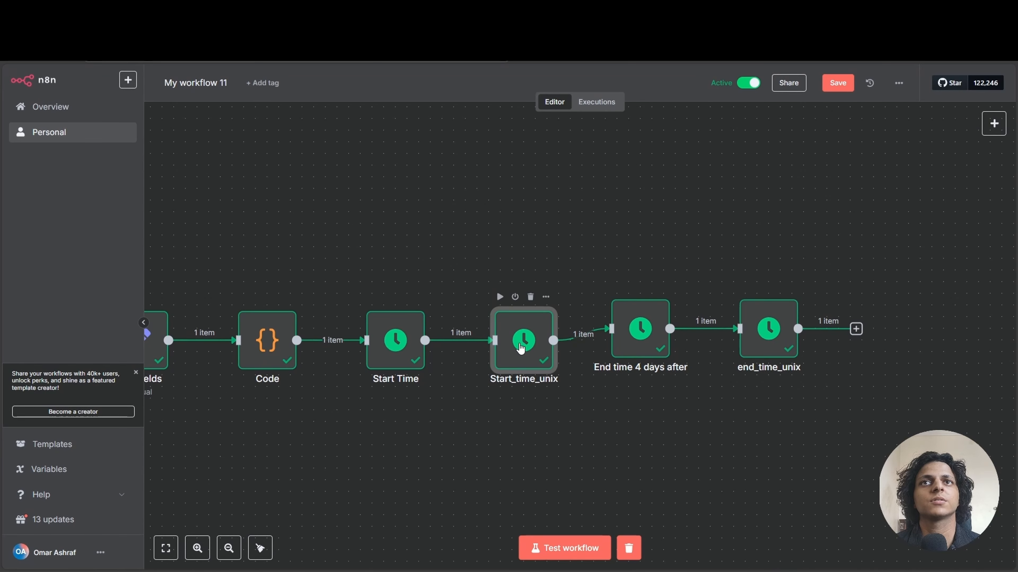
double_click(526, 347)
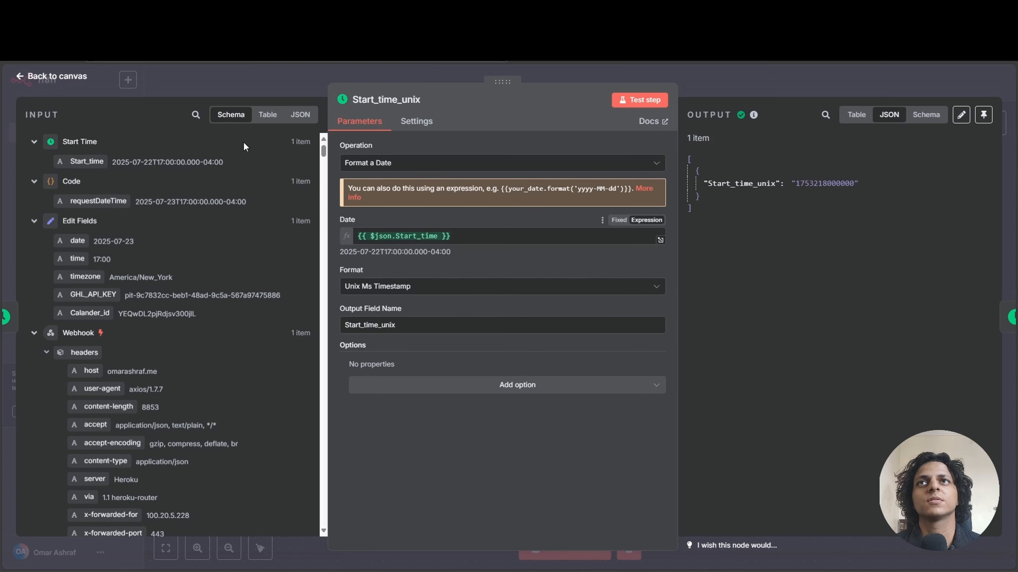
click(234, 84)
key(ctrl+Tab)
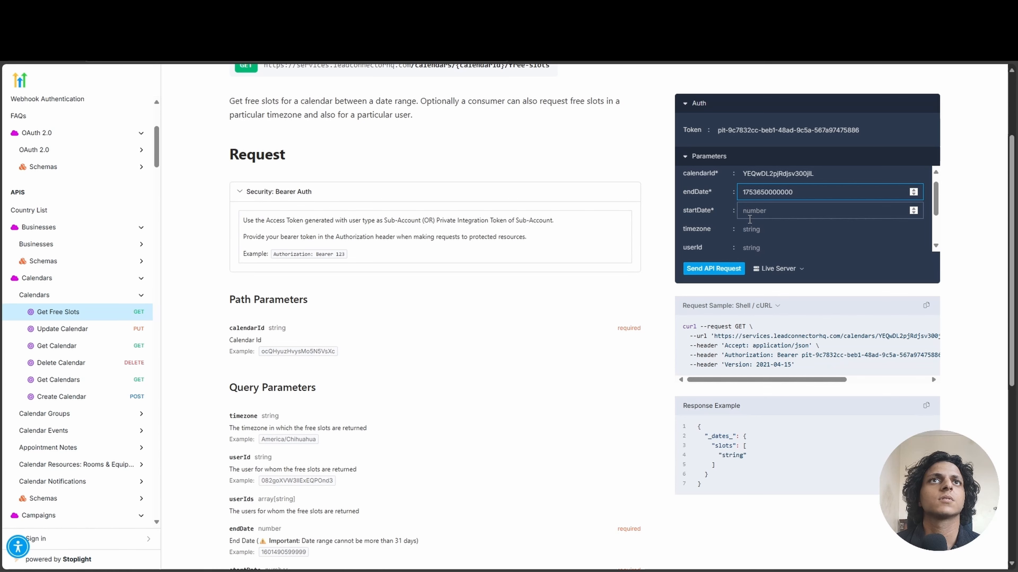
click(749, 218)
key(ctrl+v)
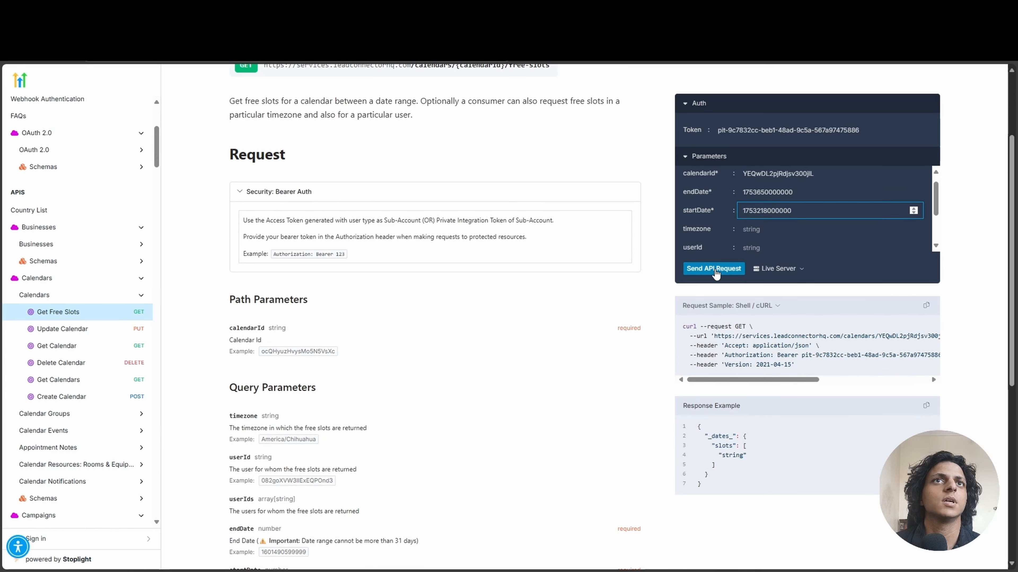
click(715, 268)
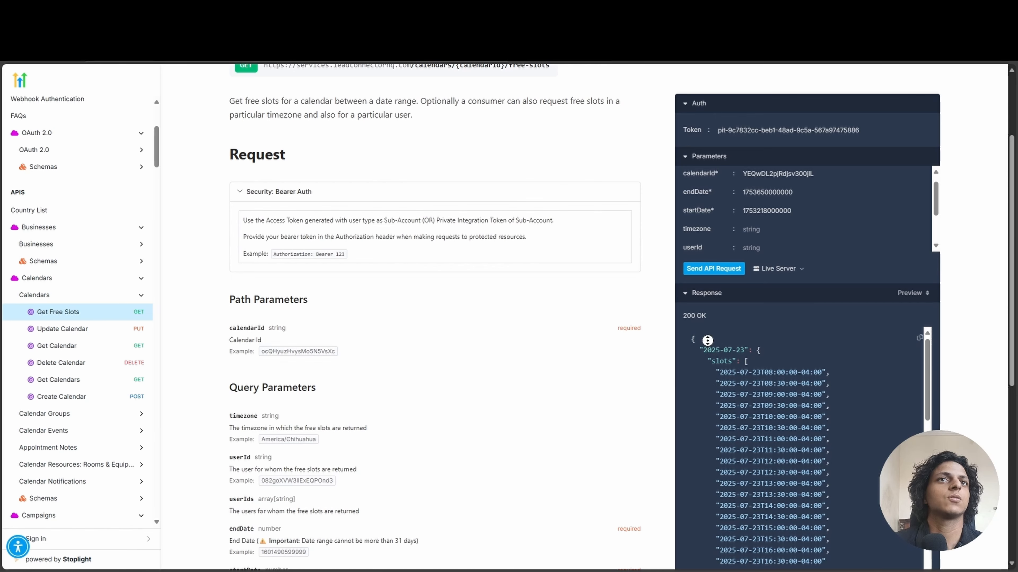
- Review the 200 OK free-slots response and copy the request's cURL sample
scroll(689, 364, down, 3)
scroll(996, 321, down, 3)
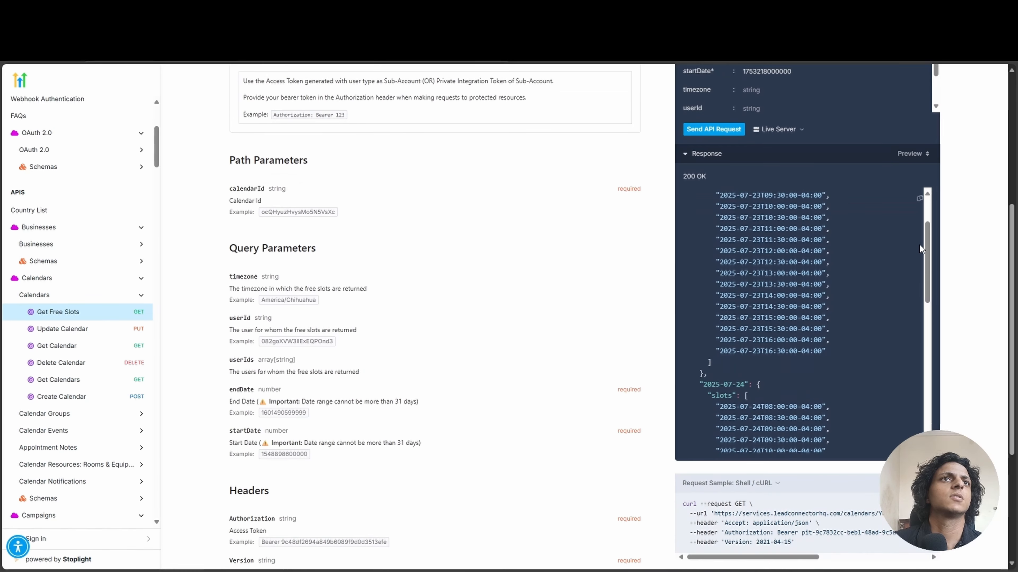
drag(919, 245, 924, 204)
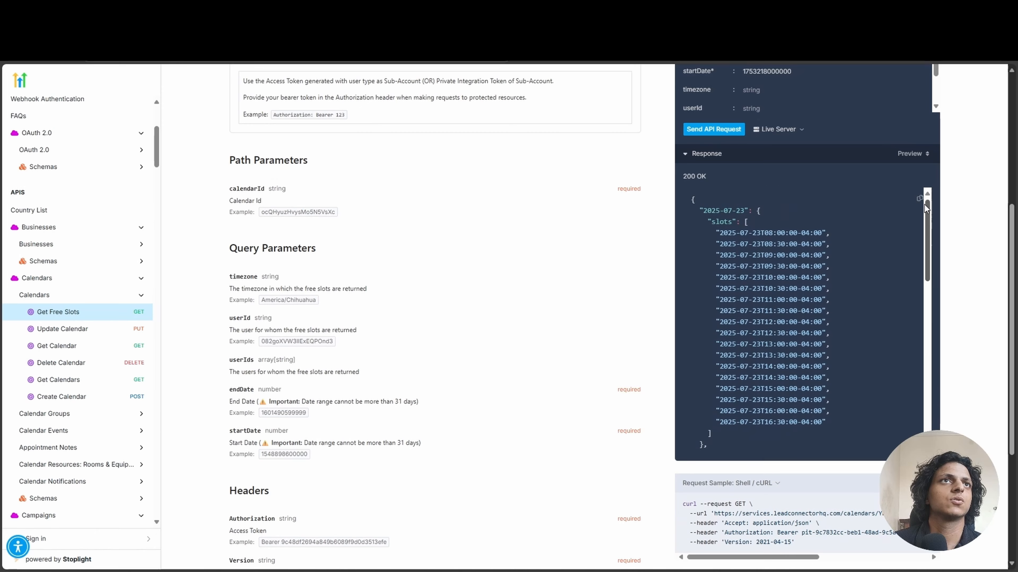
scroll(885, 327, down, 4)
scroll(666, 141, up, 6)
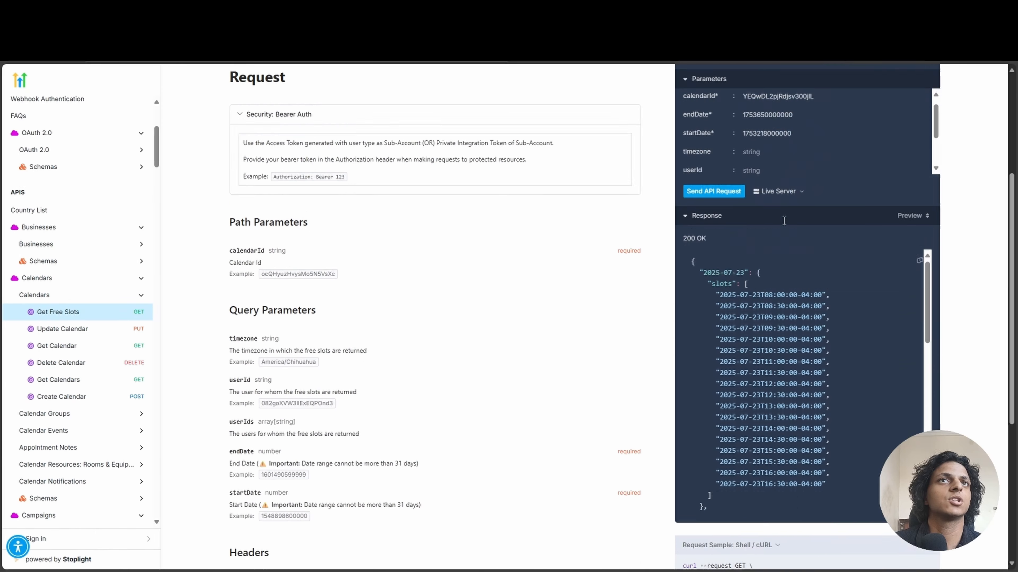
scroll(861, 325, down, 5)
scroll(879, 397, down, 1)
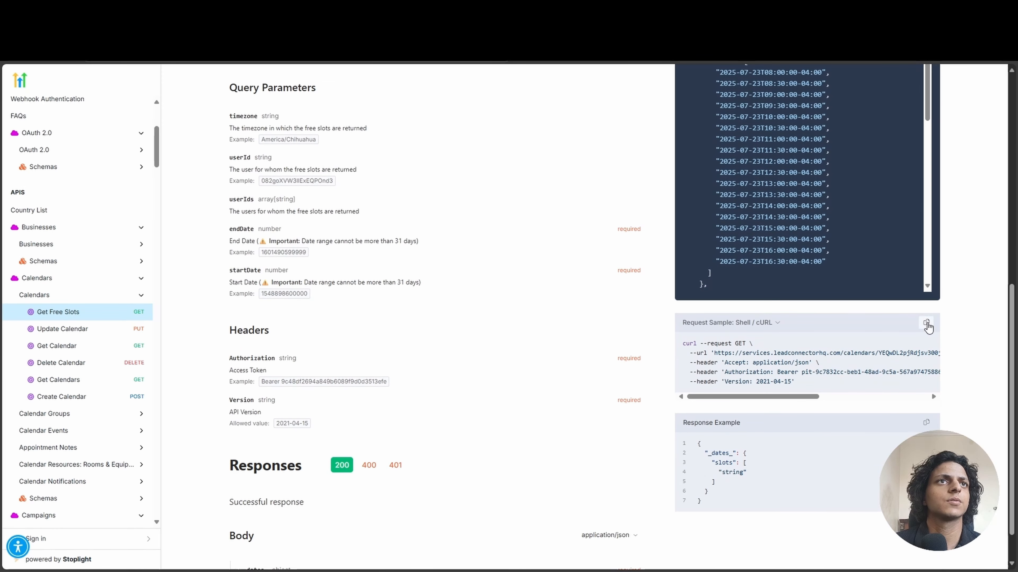
click(926, 322)
- Add an HTTP Request node after end_time_unix from the imported free-slots cURL and test it
click(261, 14)
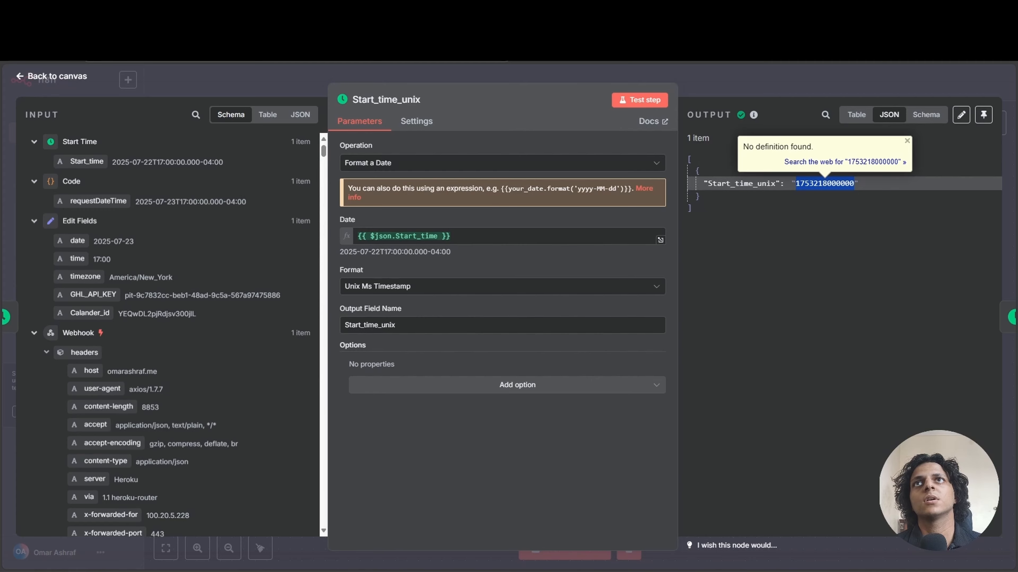
click(255, 82)
drag(859, 246, 586, 313)
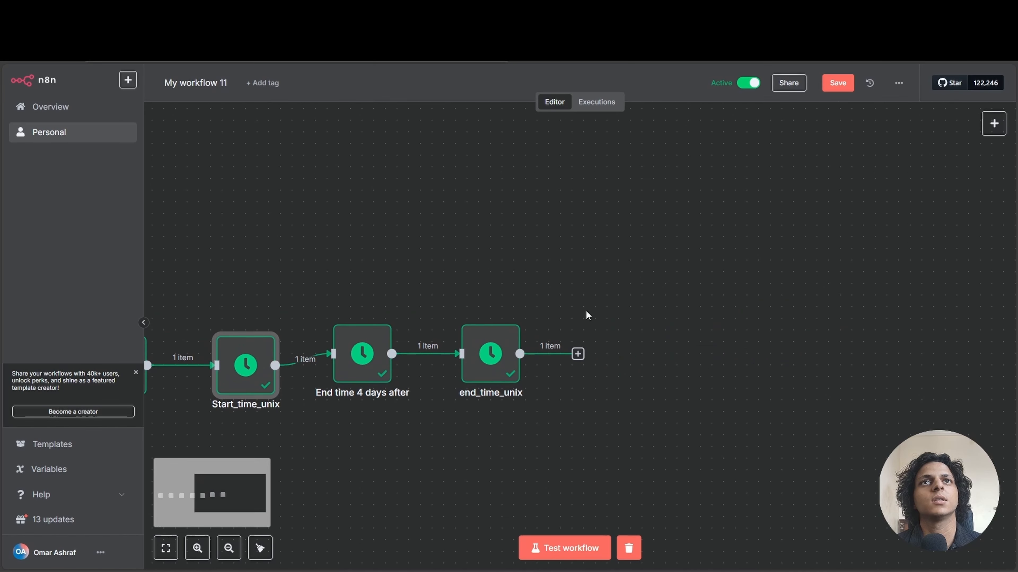
click(576, 361)
text(http)
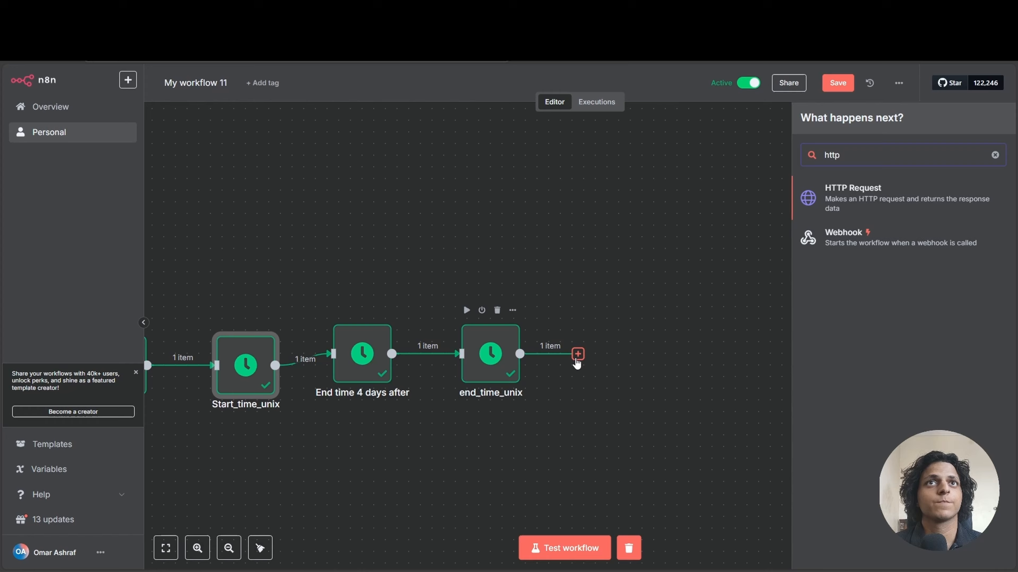
key(Return)
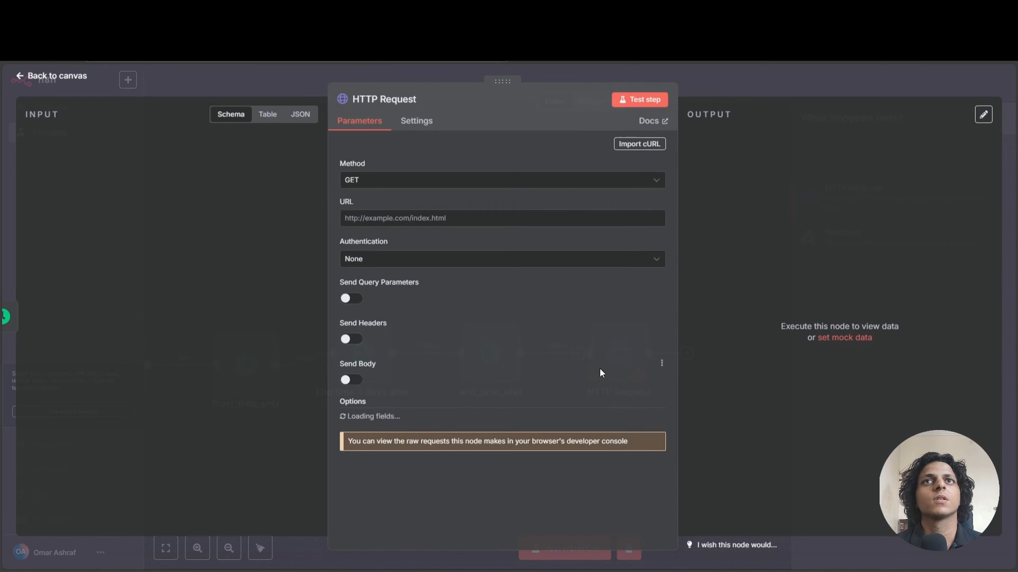
click(637, 145)
key(ctrl+v)
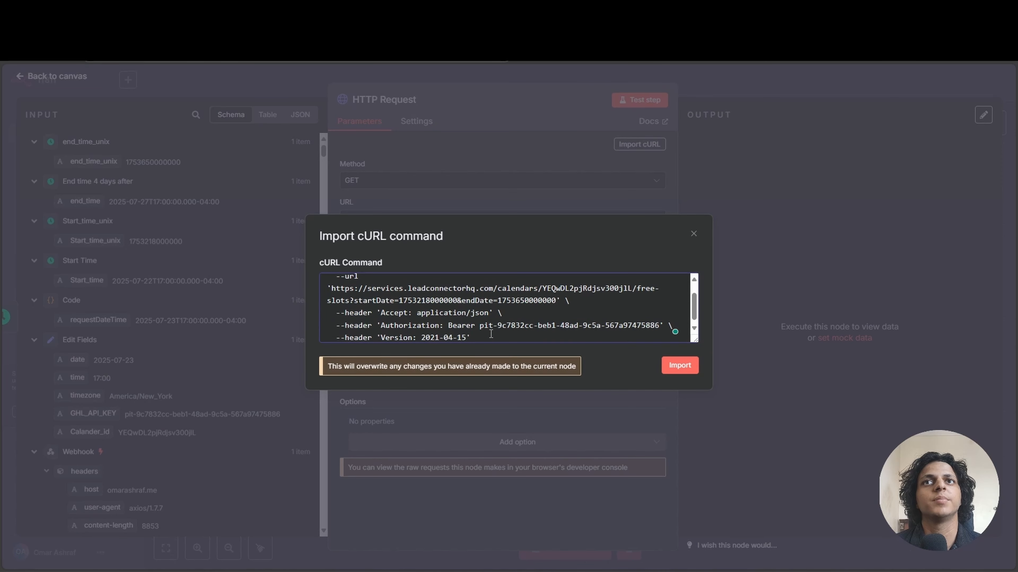
click(677, 374)
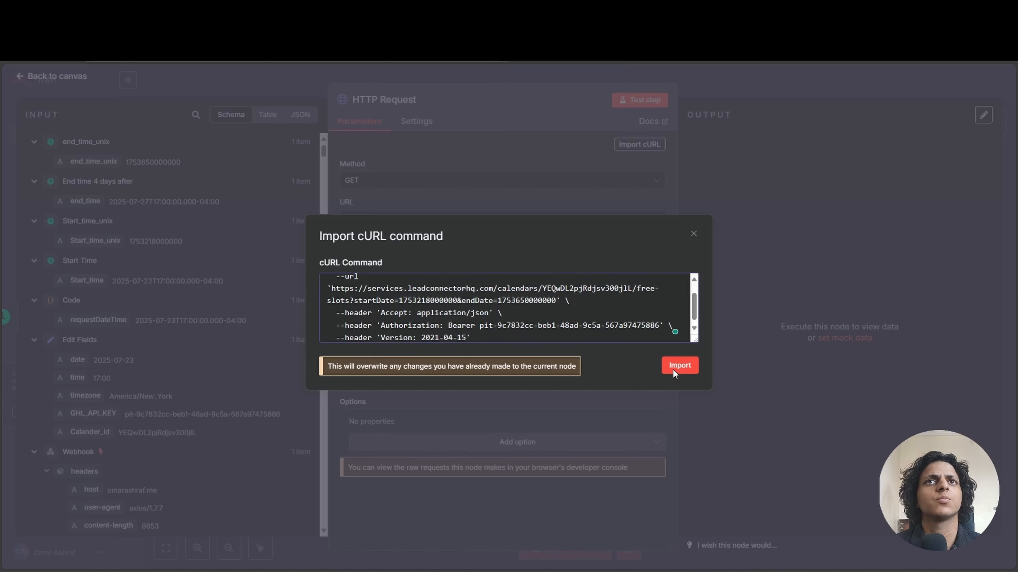
click(673, 369)
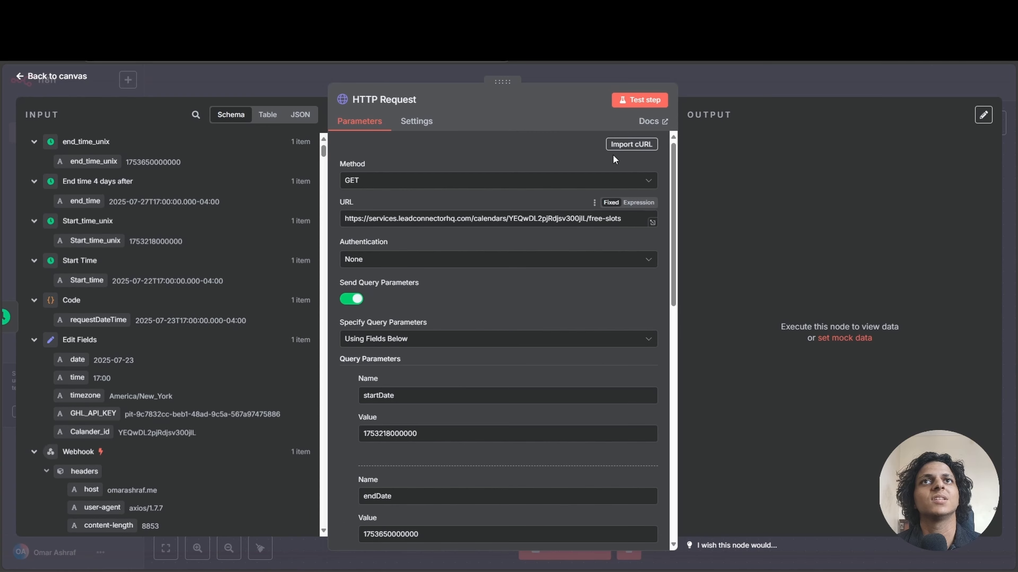
click(627, 102)
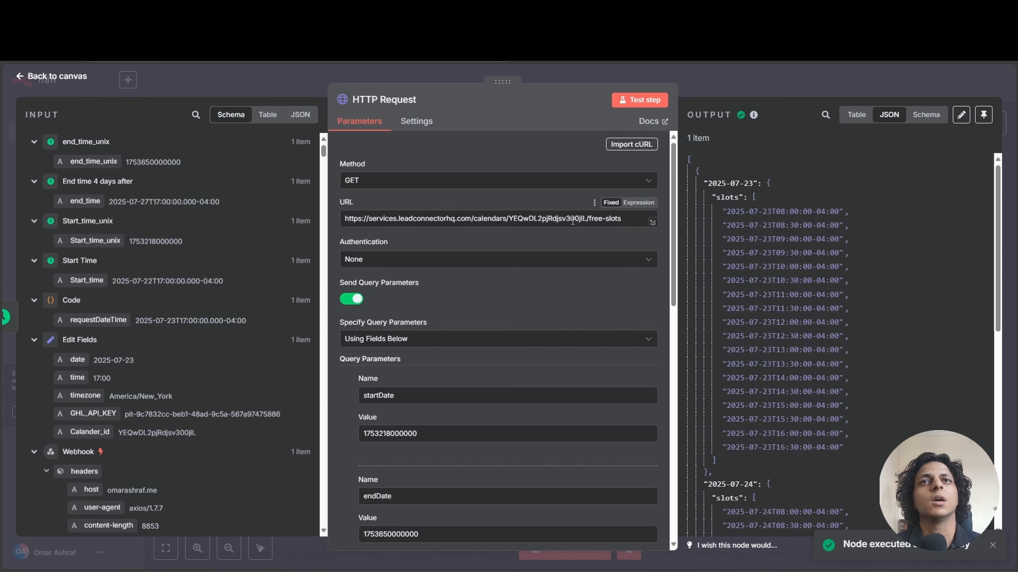
- Replace the hardcoded calendar ID in the request URL with the Calander_id field and test
scroll(531, 208, down, 1)
double_click(529, 204)
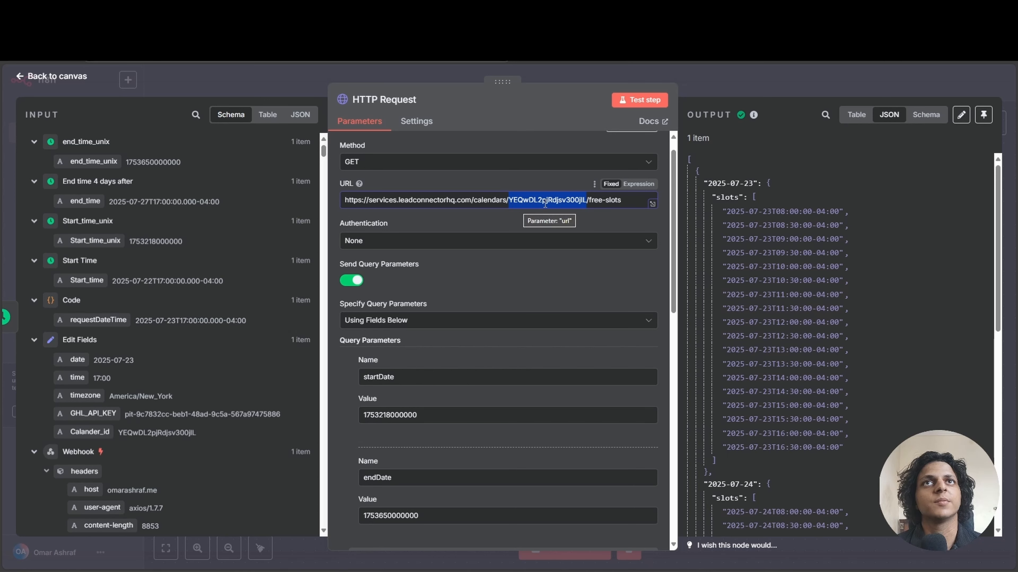
click(640, 185)
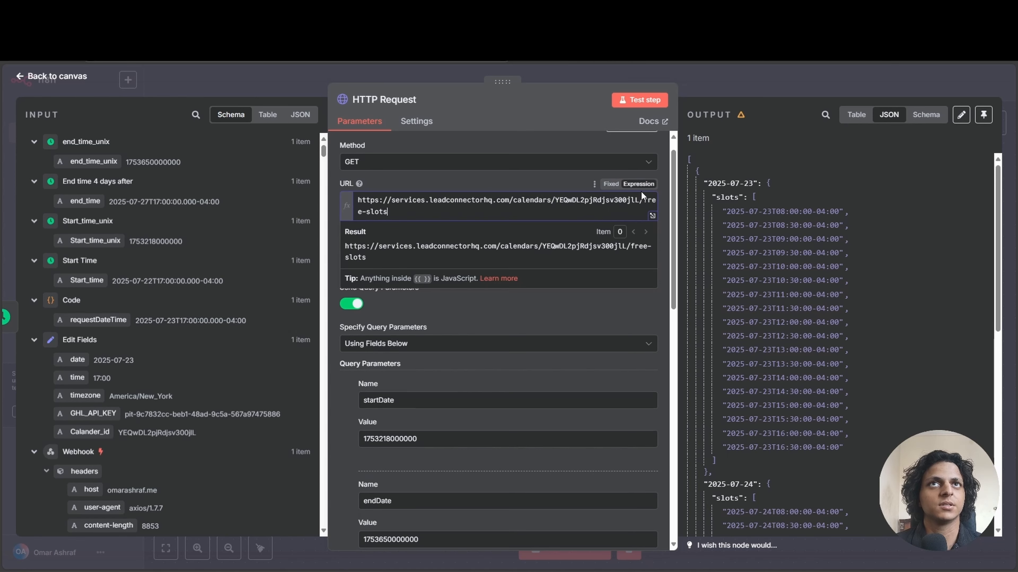
double_click(582, 203)
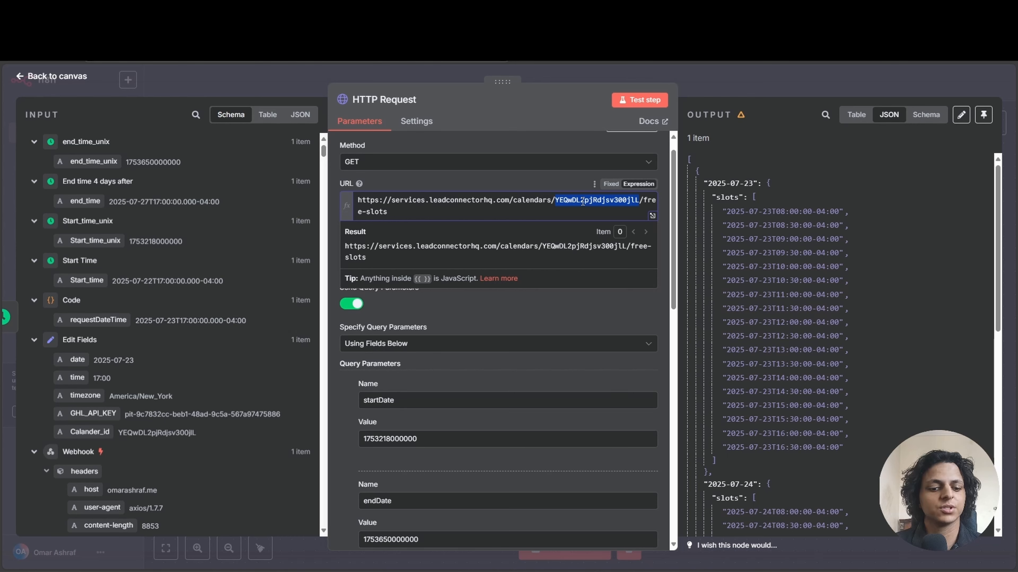
key(BackSpace)
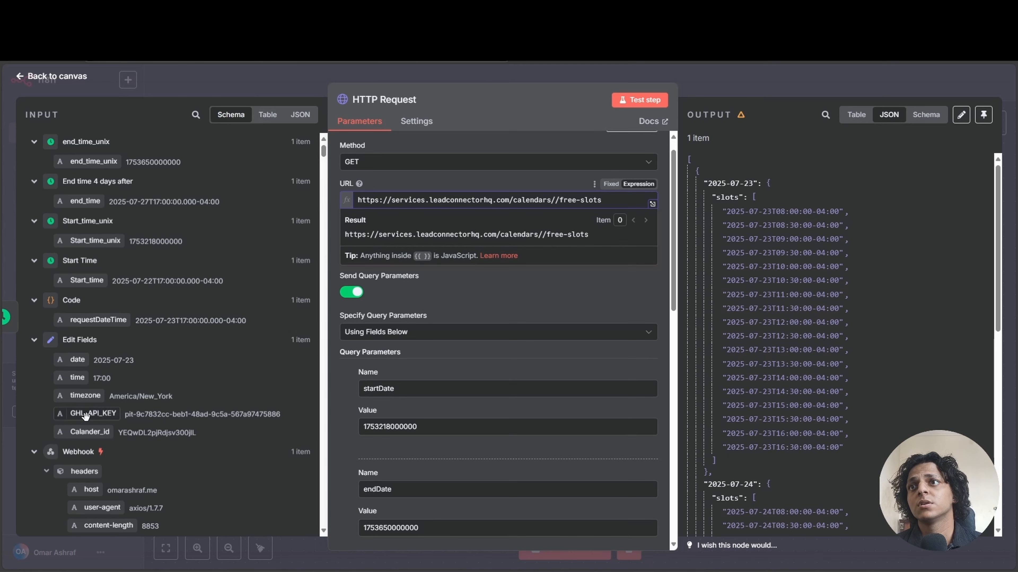
scroll(100, 373, down, 2)
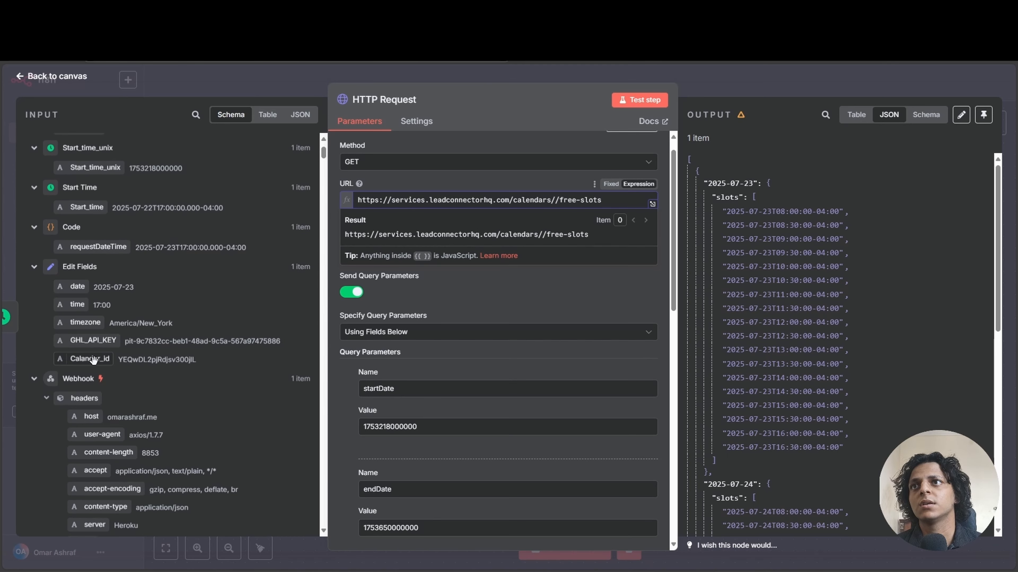
drag(94, 359, 555, 200)
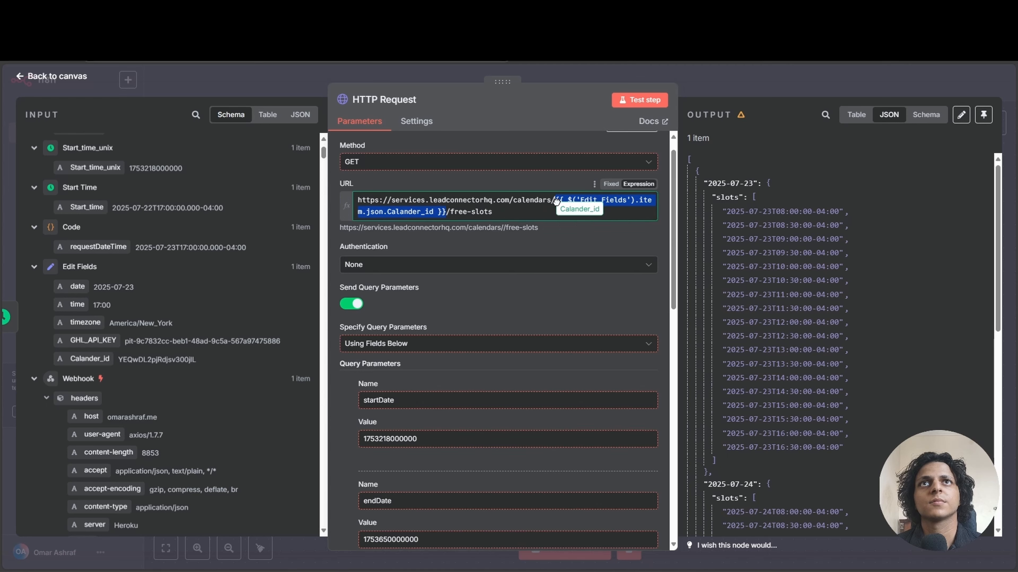
click(619, 100)
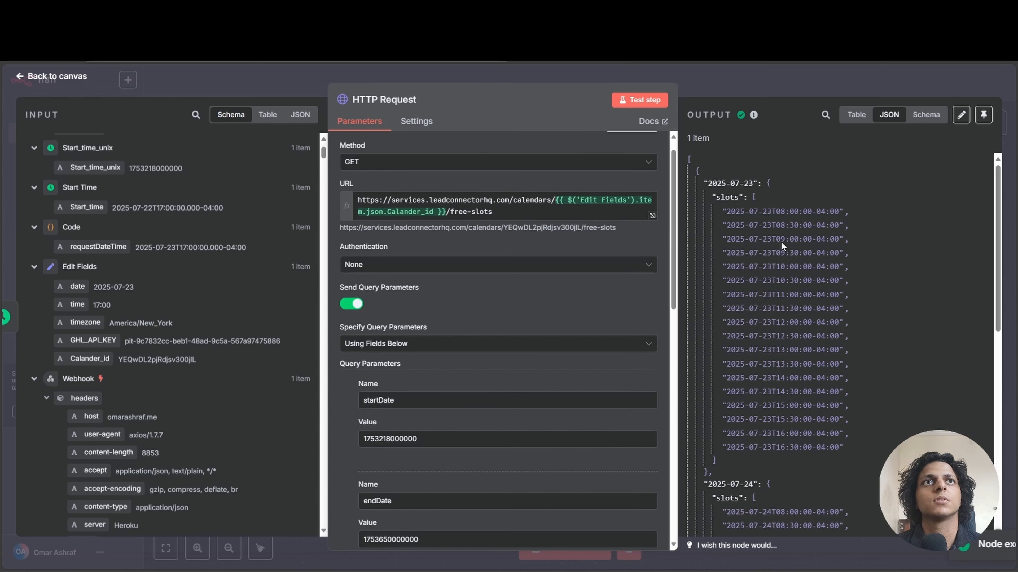
- Set startDate and endDate to the Start_time_unix and end_time_unix fields
scroll(709, 303, down, 3)
scroll(474, 364, down, 3)
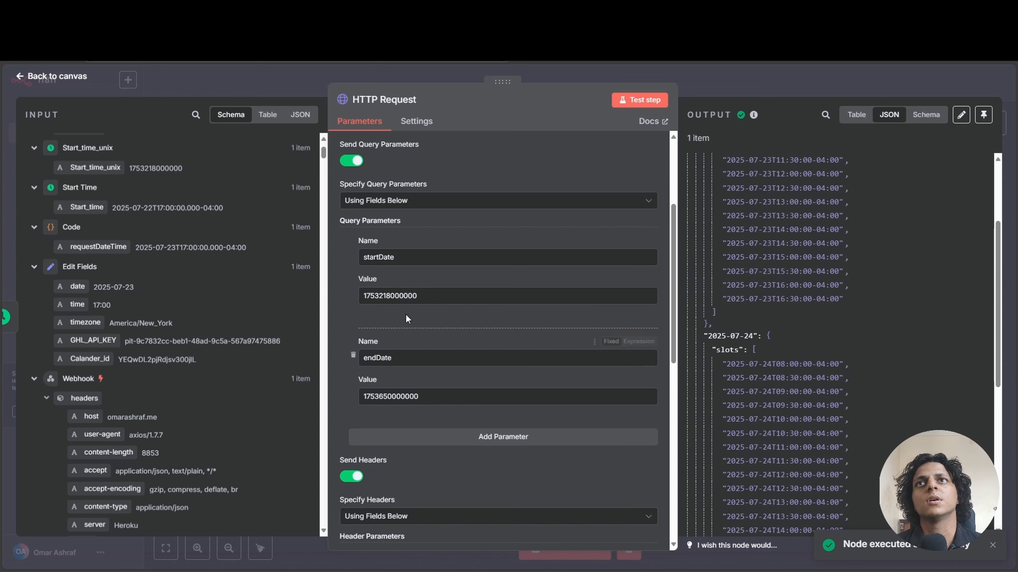
scroll(87, 261, up, 2)
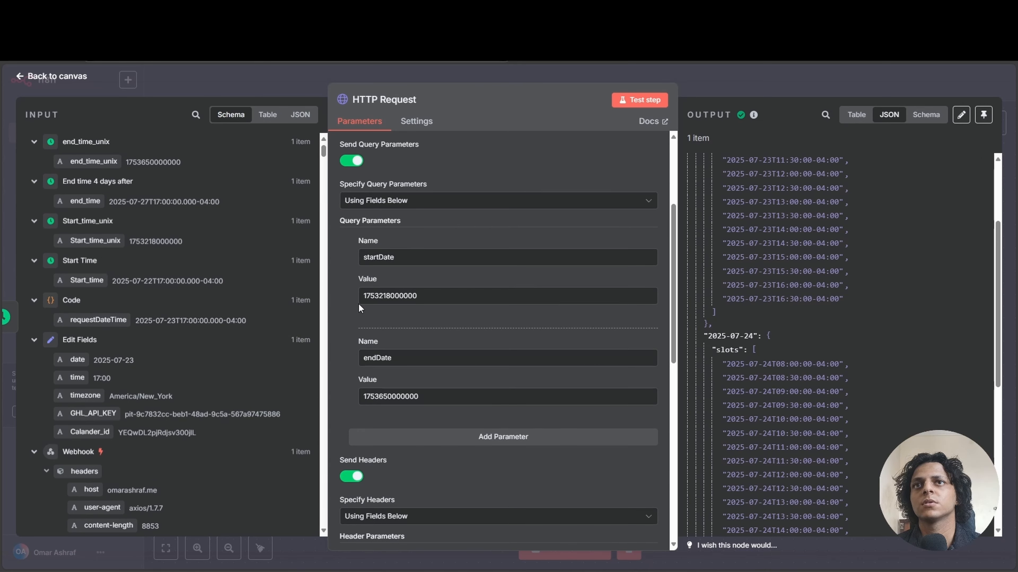
double_click(392, 296)
key(BackSpace)
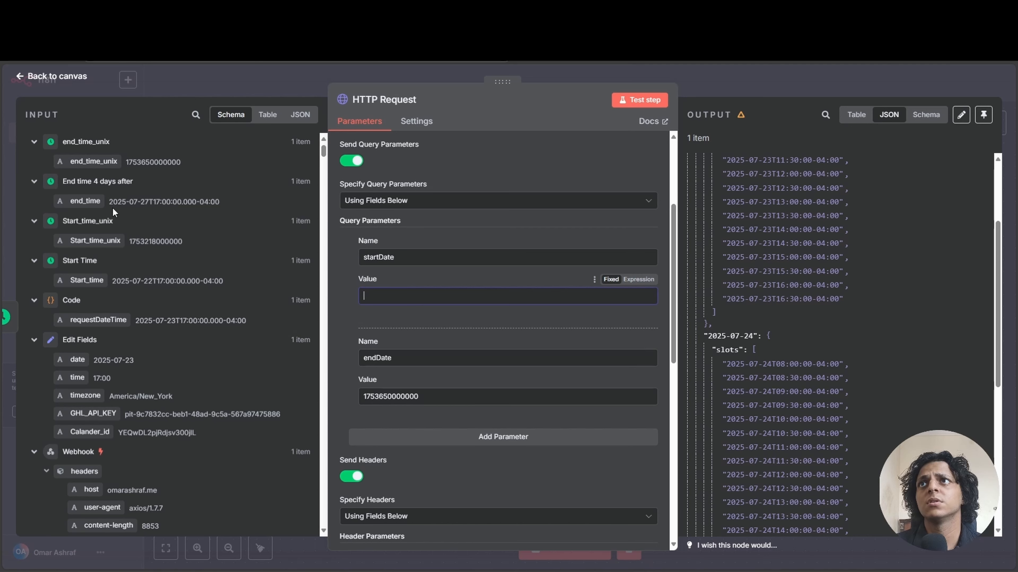
drag(95, 241, 384, 297)
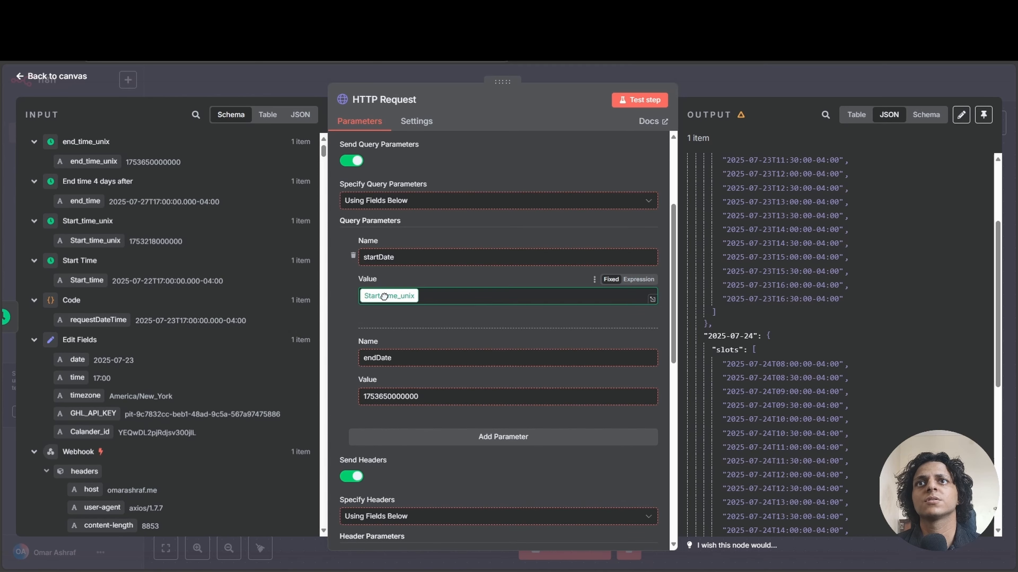
double_click(393, 407)
key(BackSpace)
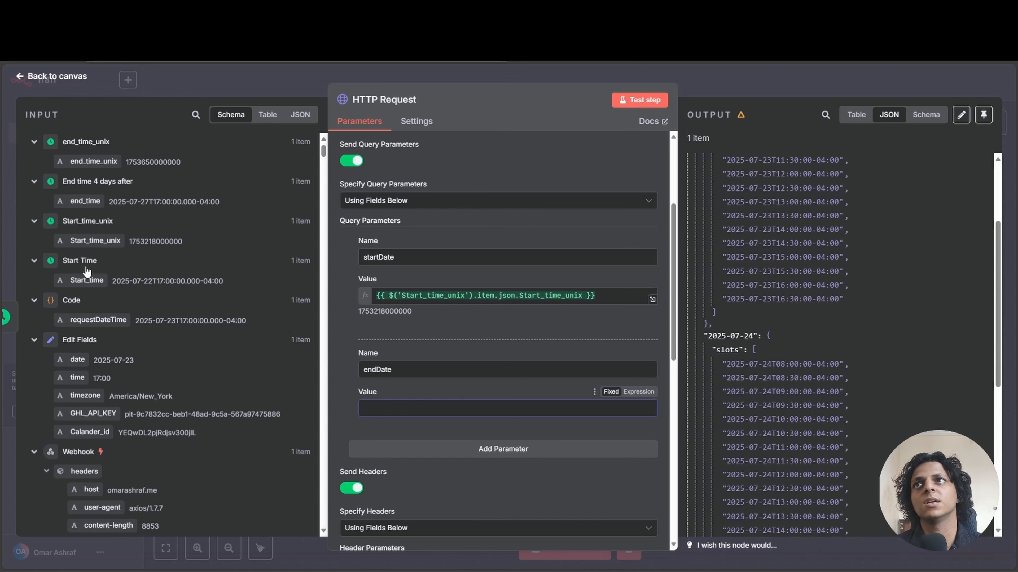
drag(90, 161, 385, 408)
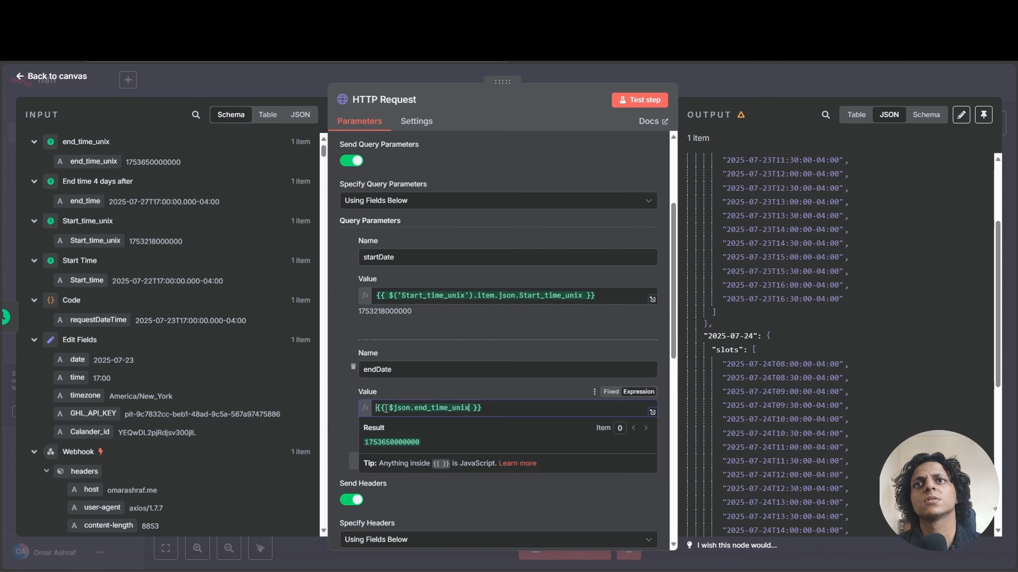
- Replace the hardcoded Bearer token with the GHL_API_KEY field and retest the request
scroll(412, 353, down, 10)
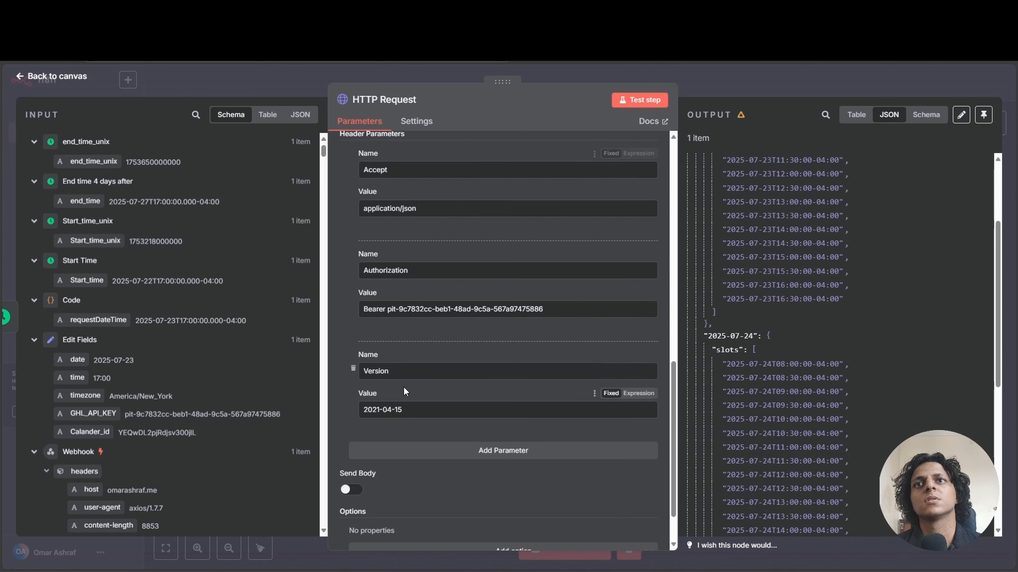
drag(385, 286, 539, 283)
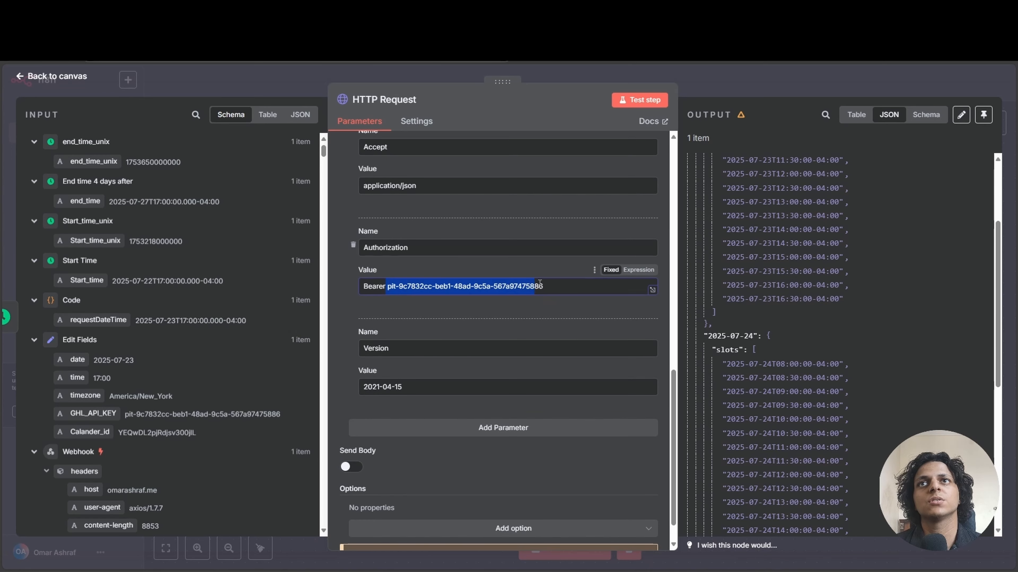
key(BackSpace)
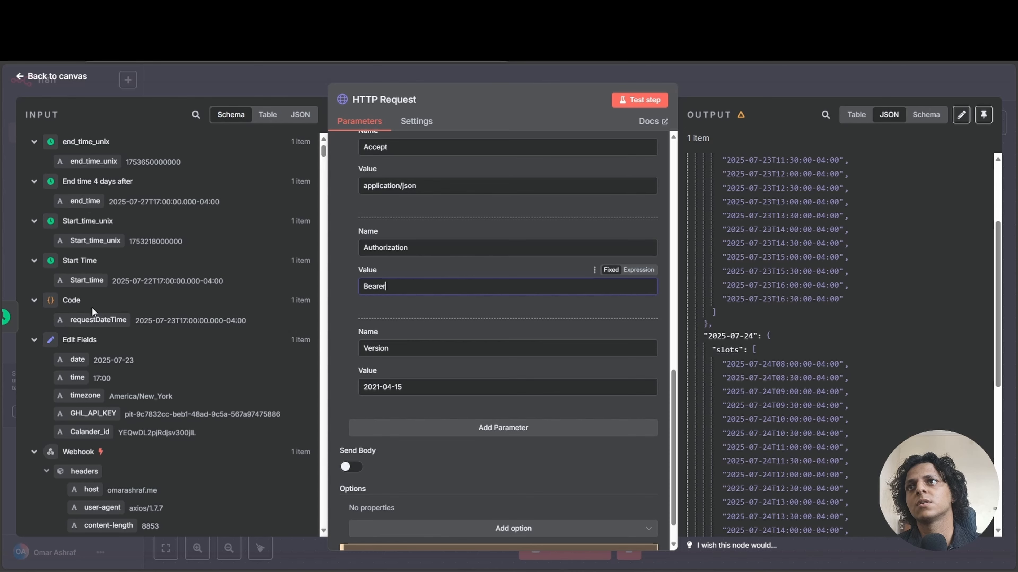
scroll(86, 340, down, 1)
drag(94, 372, 455, 288)
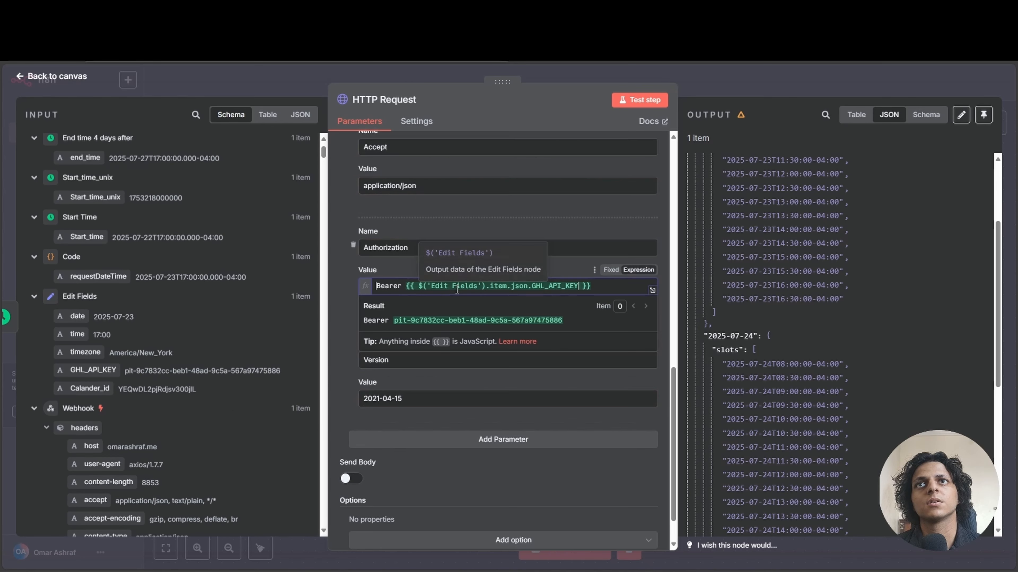
click(406, 268)
click(636, 102)
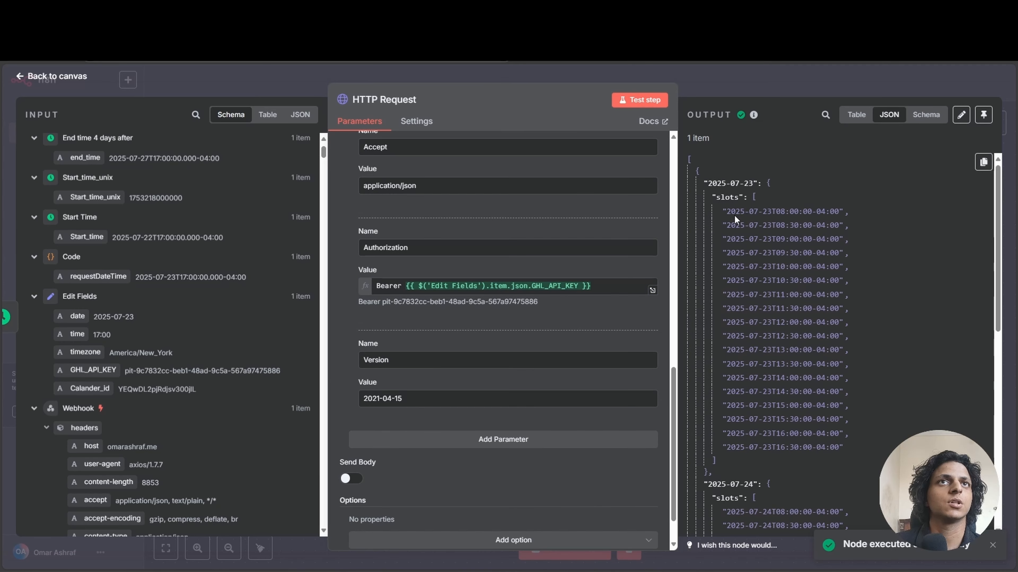
scroll(741, 240, down, 4)
scroll(741, 240, up, 3)
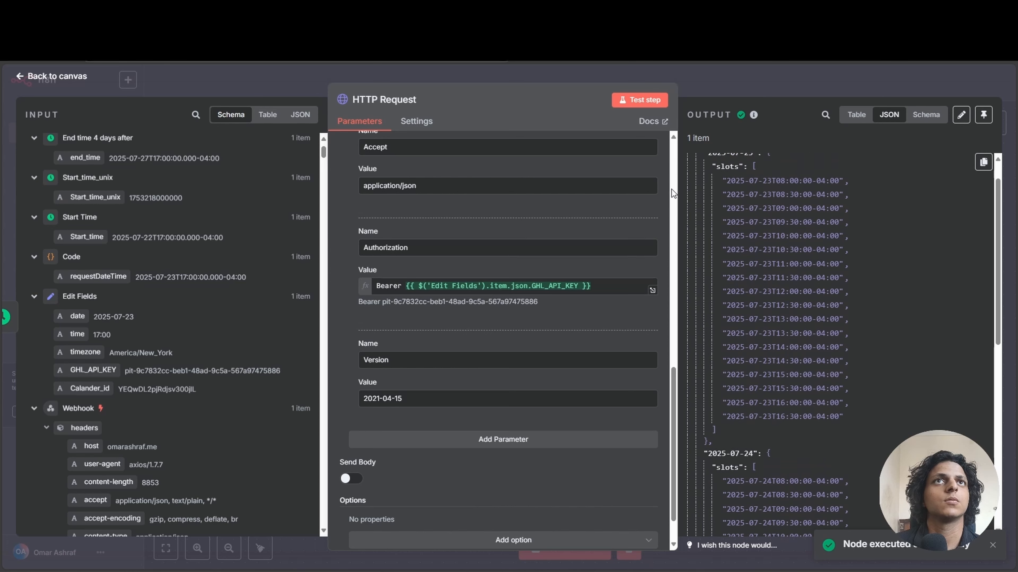
click(228, 79)
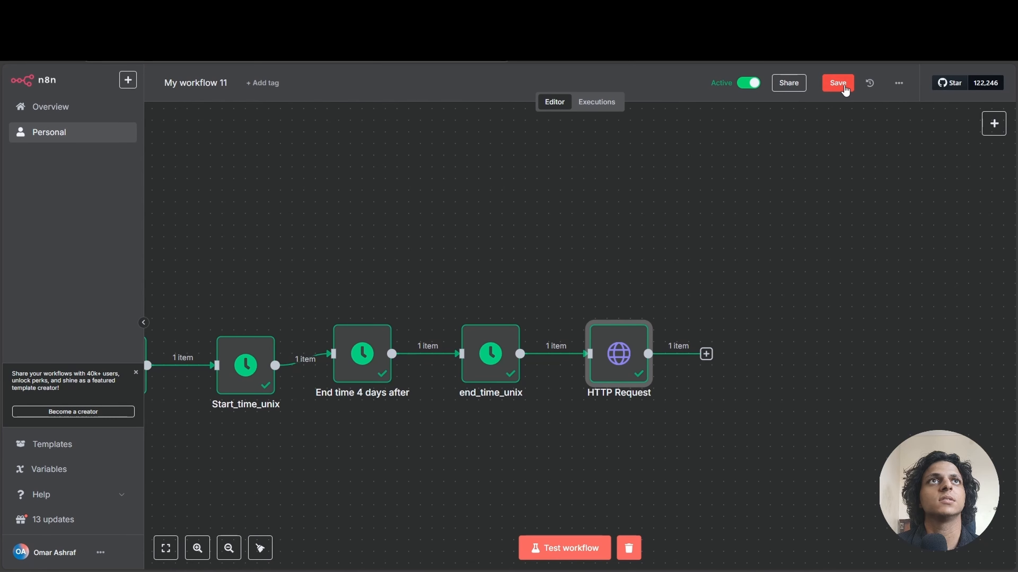
- Save the workflow, then start a test call with the Dental receptionist agent
click(845, 89)
drag(471, 247, 597, 293)
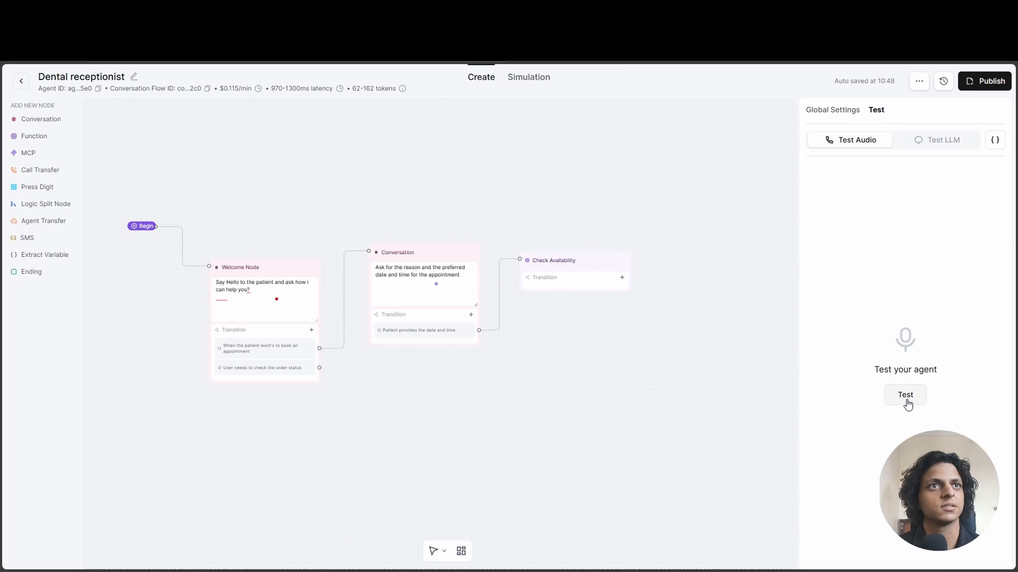
click(906, 400)
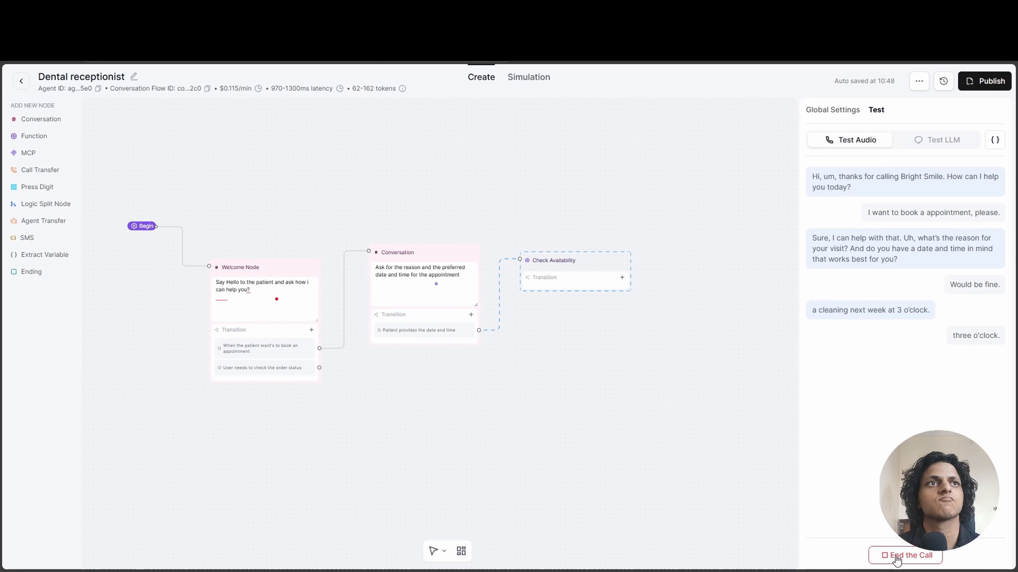
- End the test call after requesting a cleaning next week at three o'clock
click(896, 557)
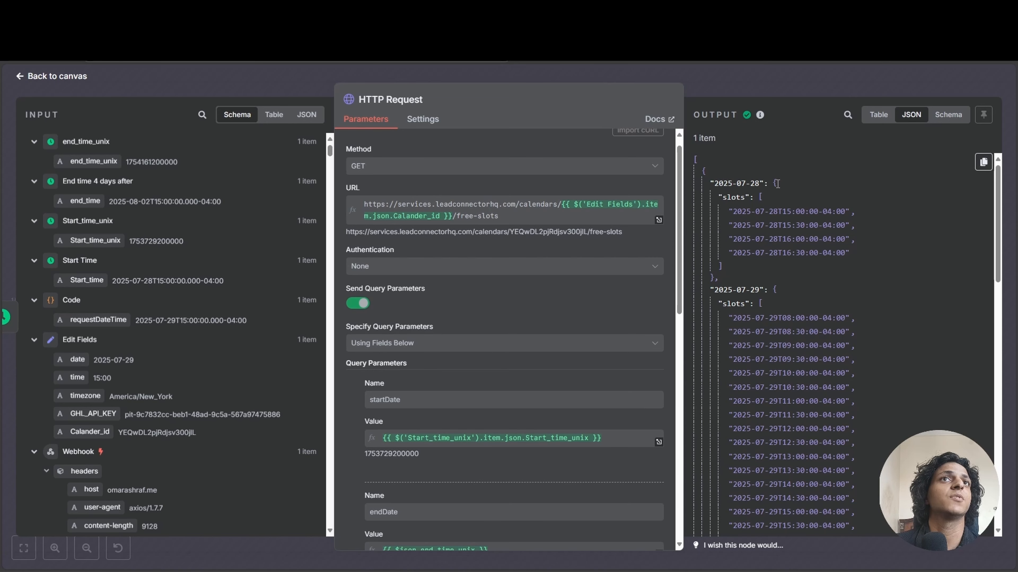
- Review the HTTP Request's slot output, add a Code node after it, and select its default code
scroll(793, 326, down, 15)
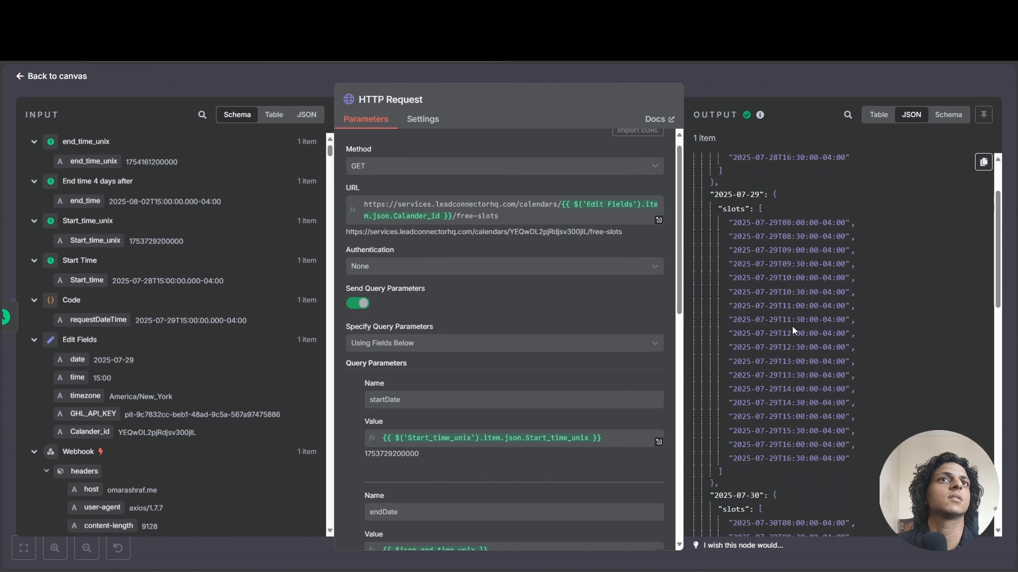
scroll(793, 327, down, 2)
click(515, 305)
key(ctrl+a)
- Paste the availability script and map timezone and requestDateTime from earlier nodes
key(ctrl+v)
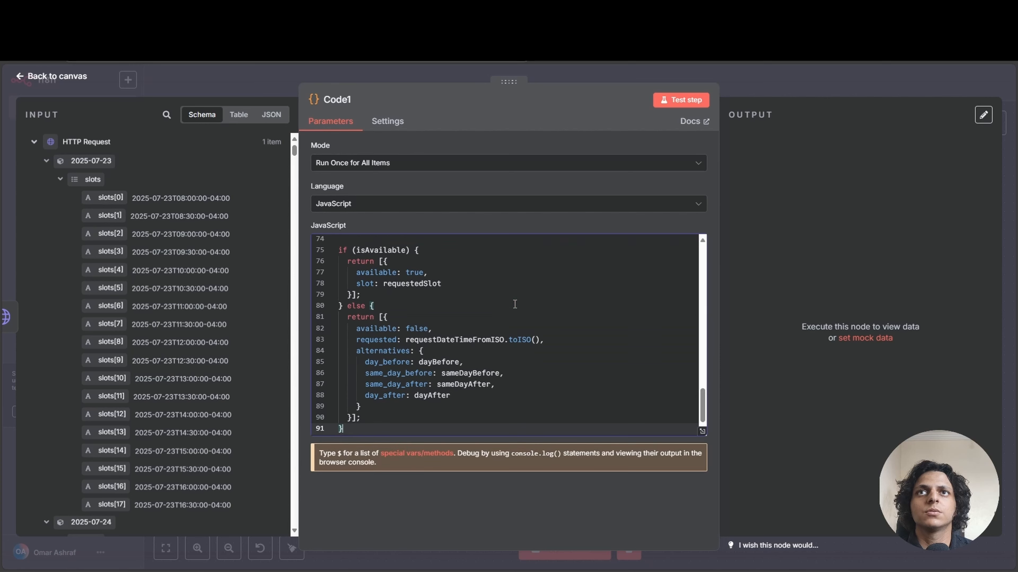
scroll(448, 328, up, 20)
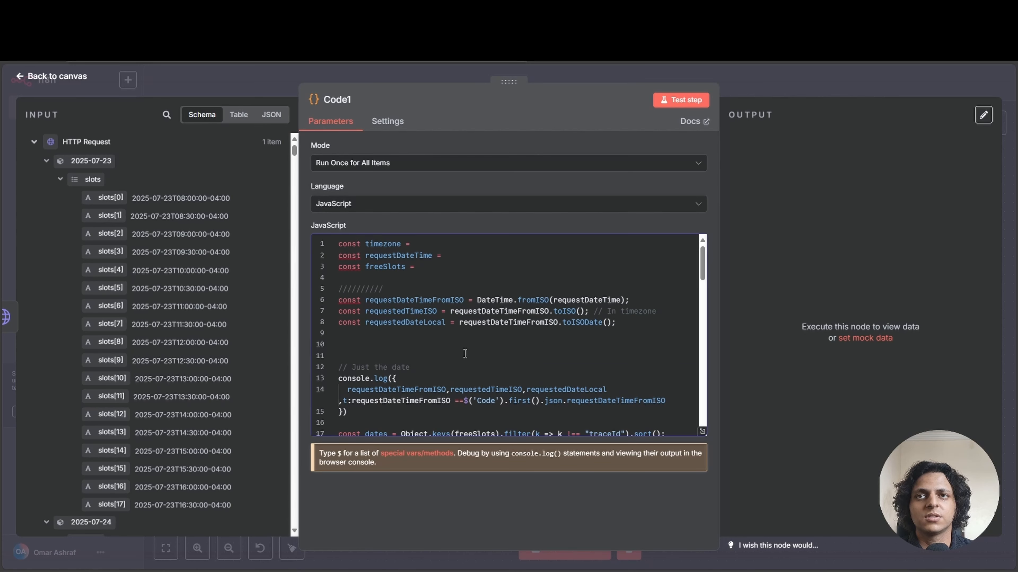
click(429, 245)
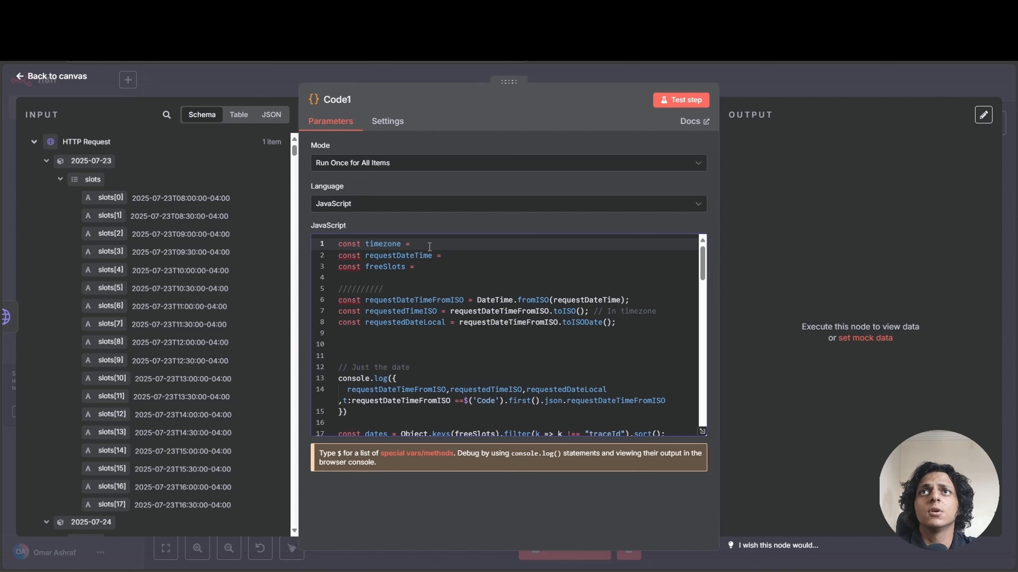
click(34, 143)
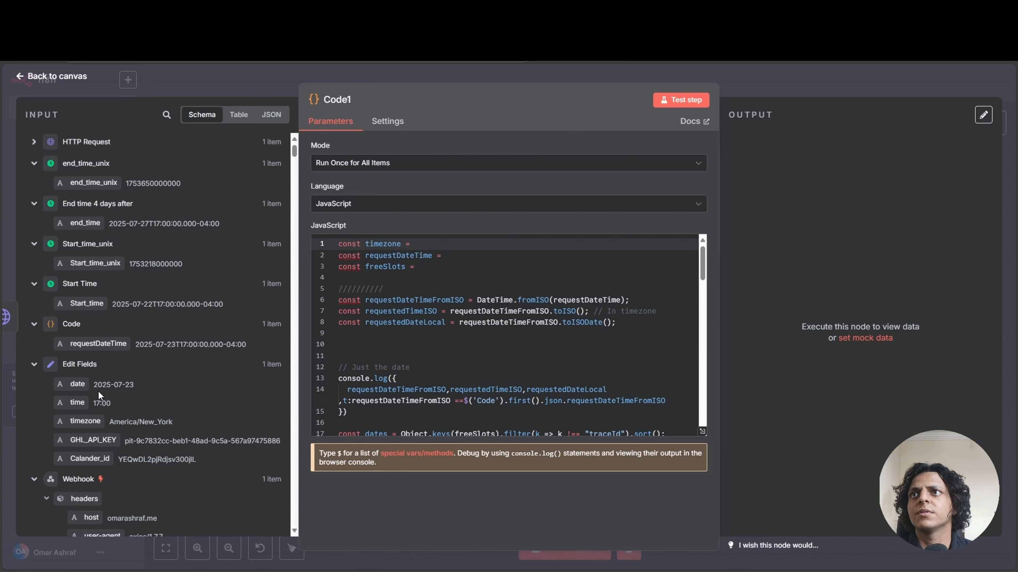
drag(79, 422, 426, 265)
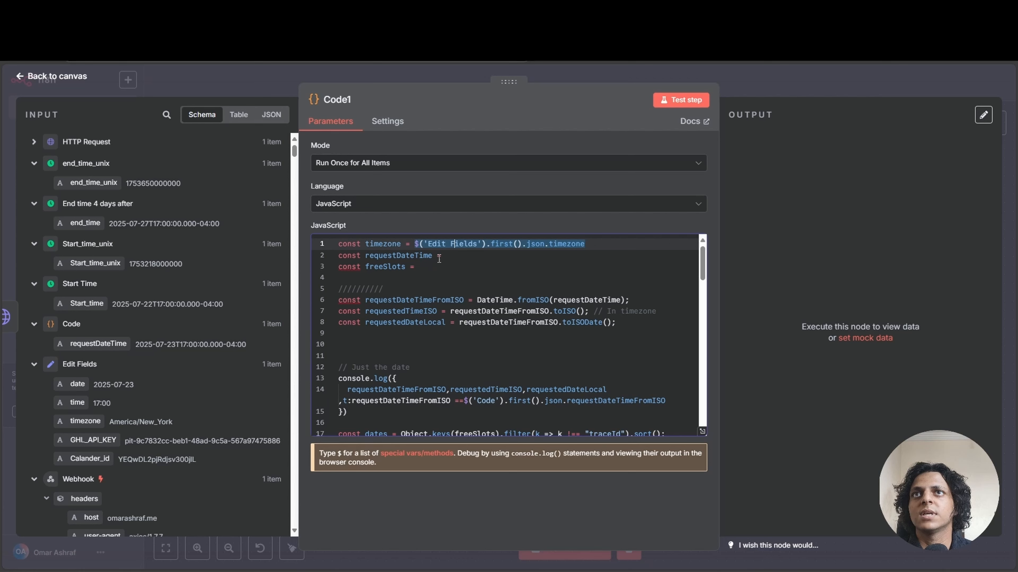
drag(116, 345, 490, 263)
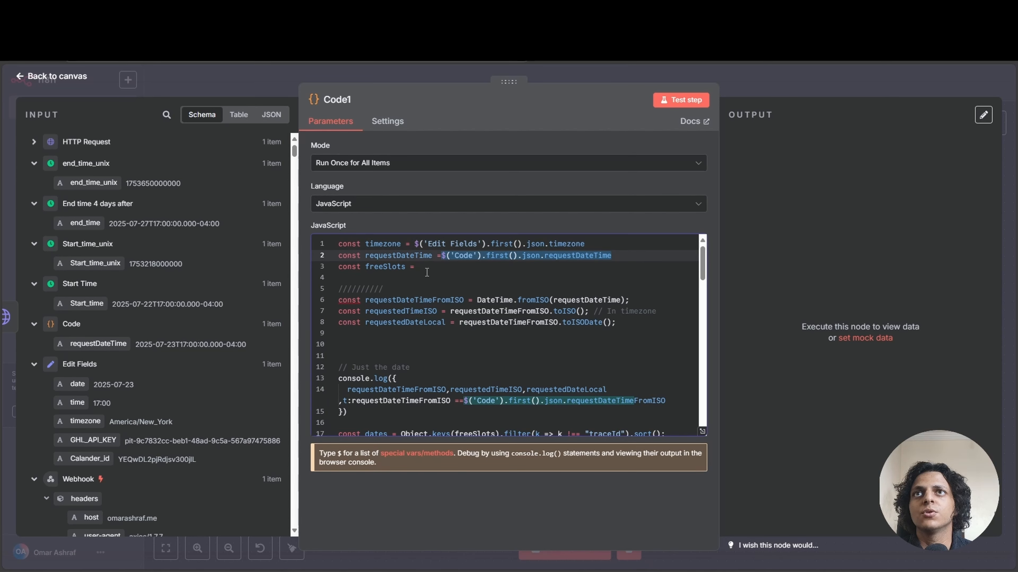
- Point freeSlots at the HTTP Request's slots for all dates, dropping ['2025-07-23'], and test Code1
click(35, 144)
drag(89, 161, 440, 268)
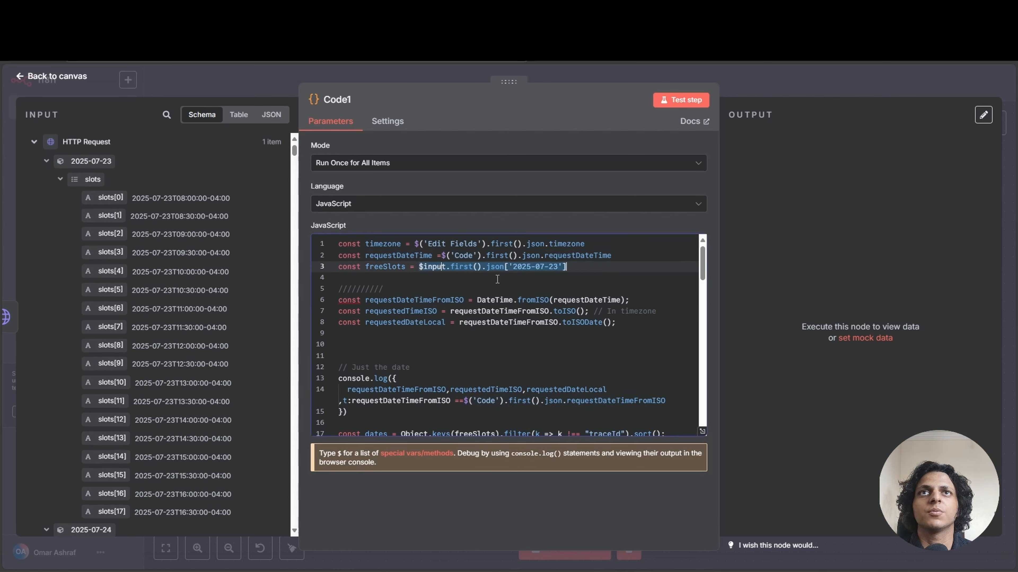
drag(565, 266, 505, 267)
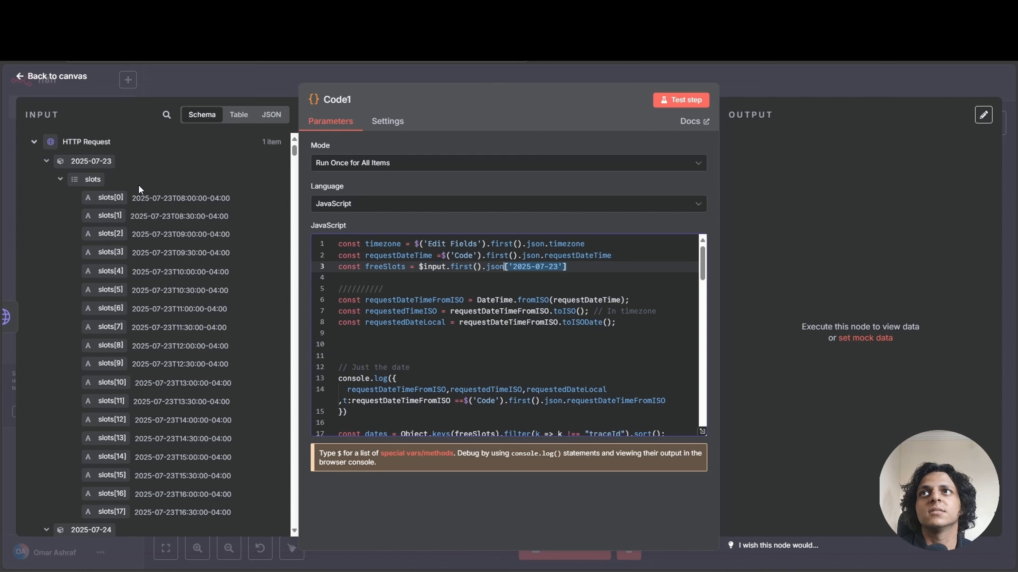
click(61, 180)
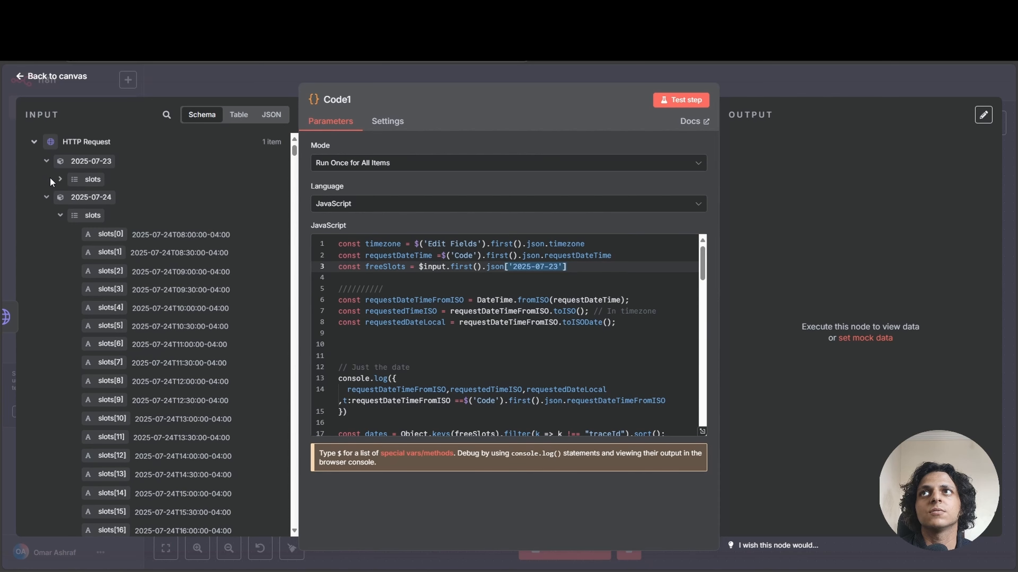
click(582, 266)
drag(570, 267, 504, 266)
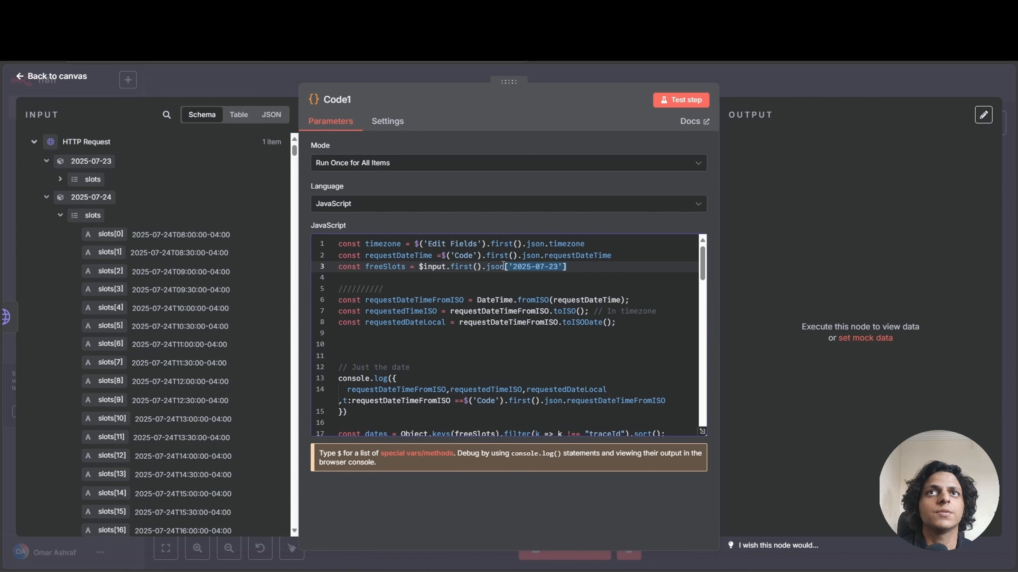
key(BackSpace)
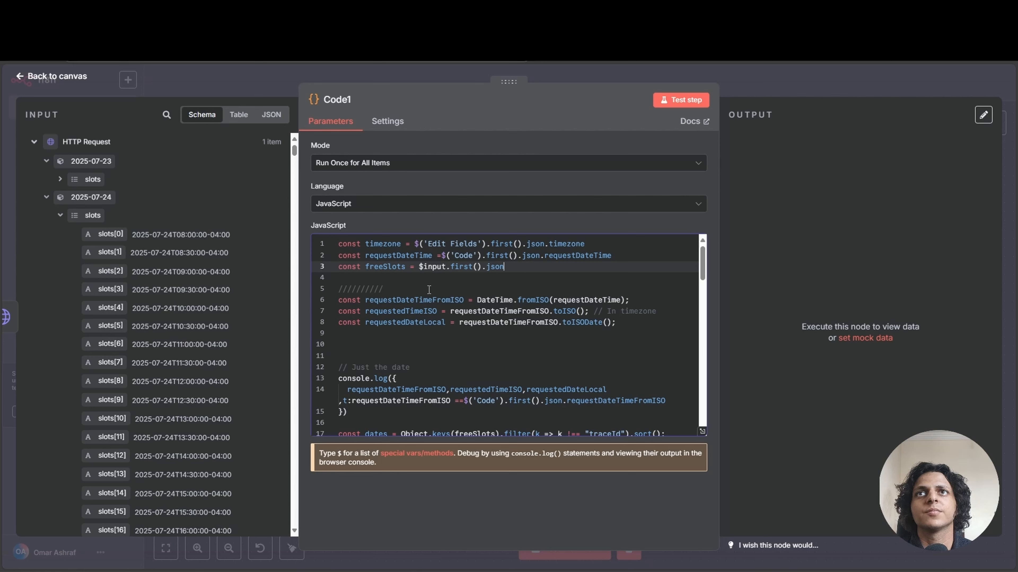
click(377, 285)
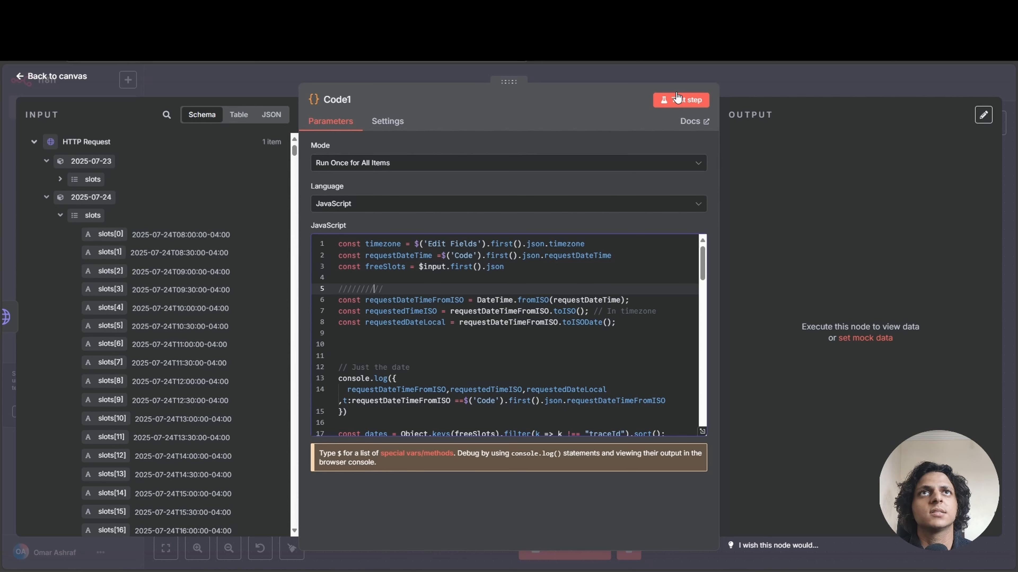
click(669, 98)
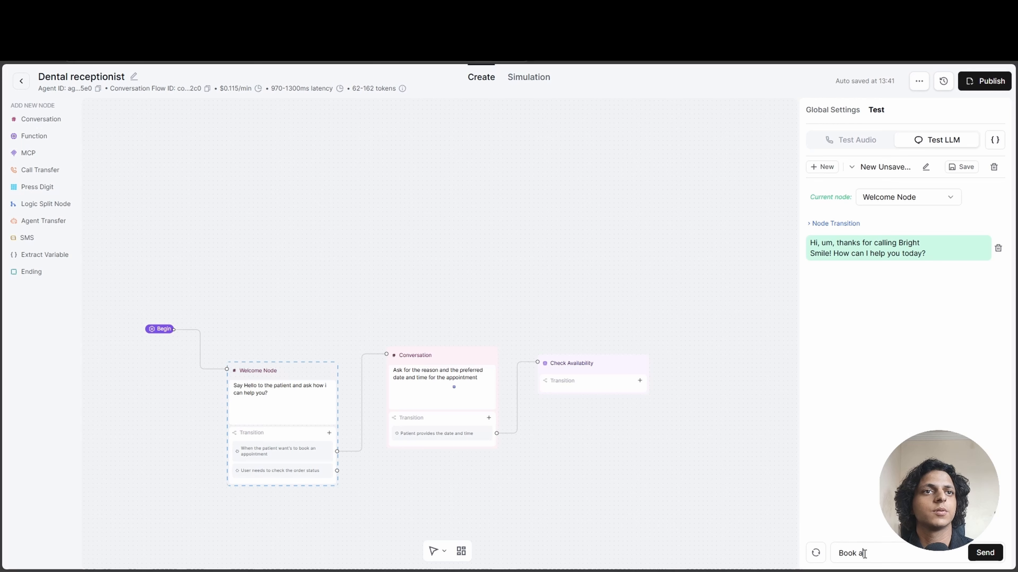
- Test-chat bookings for today at 4pm and next Friday at 6pm, checking each check_availability result
text(pppointmnet)
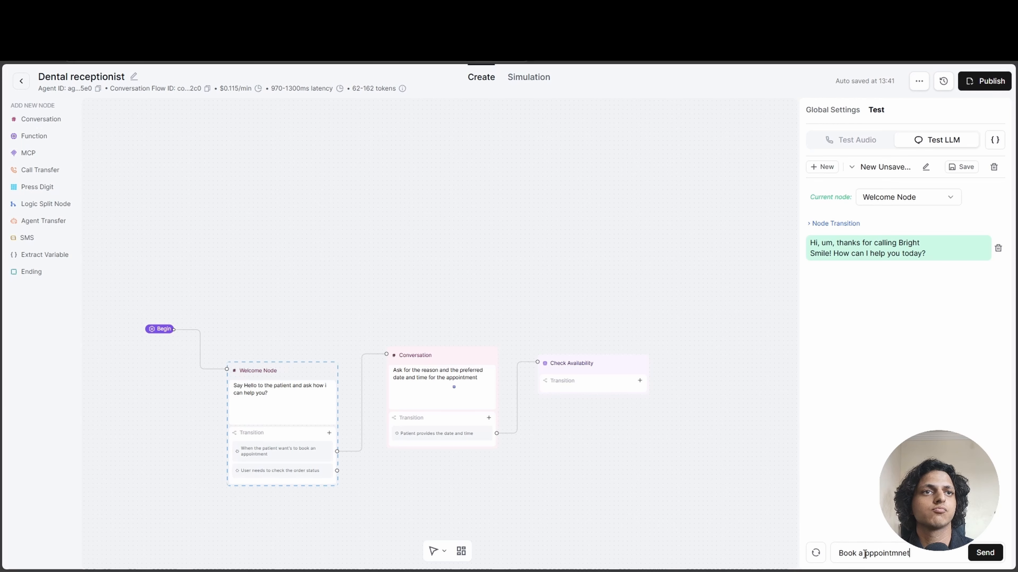
key(Return)
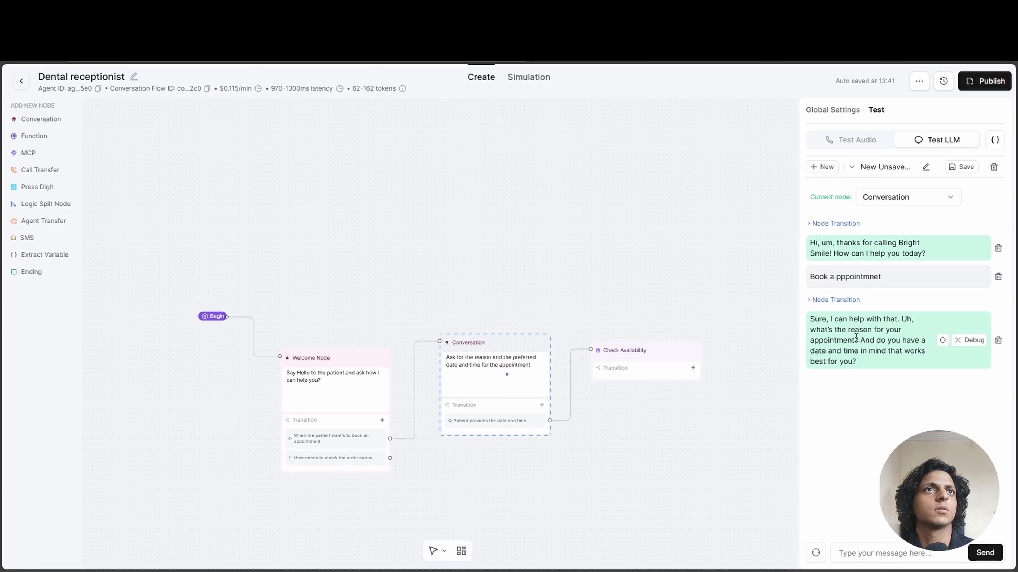
text(today )
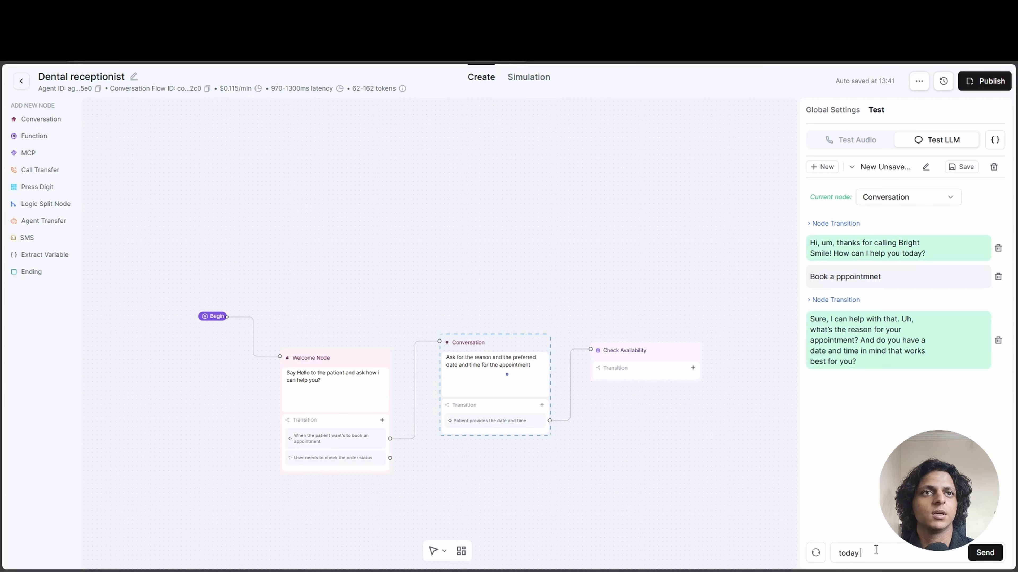
text(at 4pm)
key(Return)
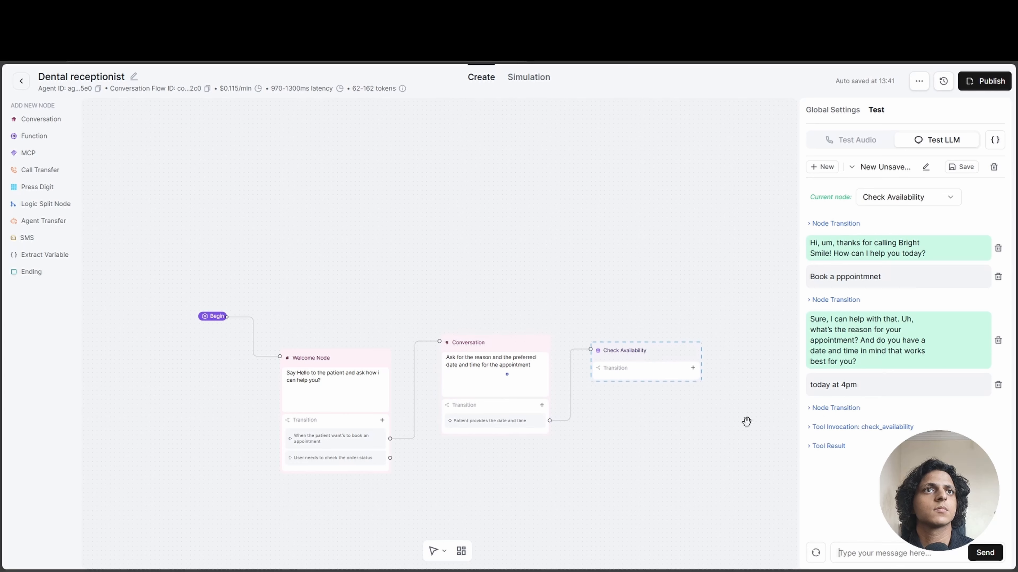
click(826, 451)
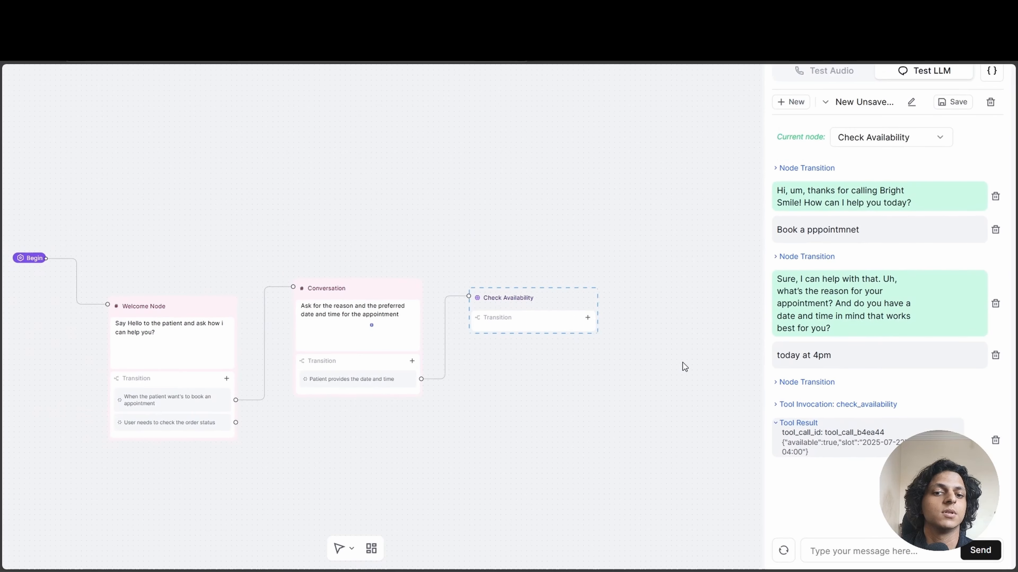
scroll(682, 363, down, 1)
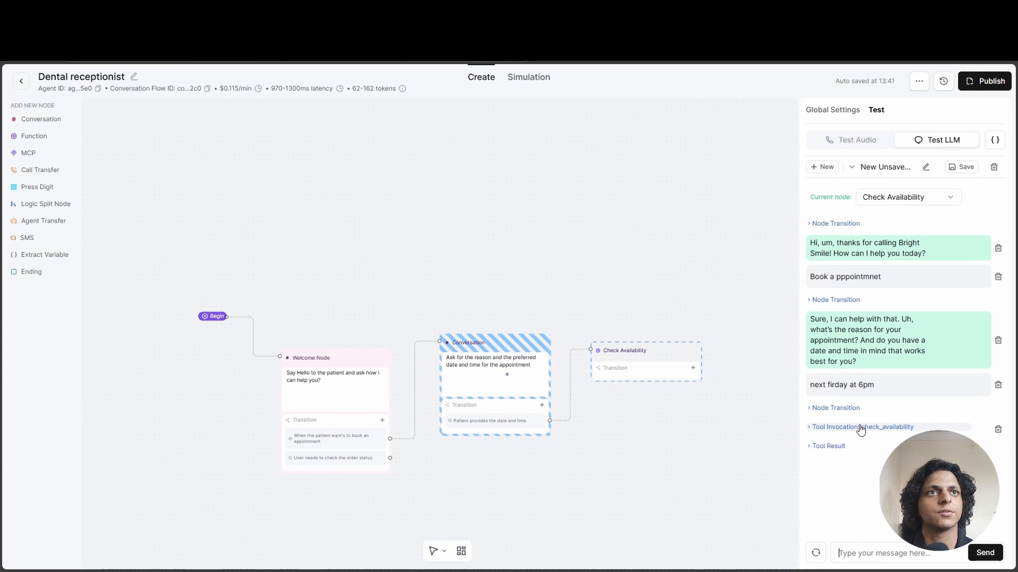
click(822, 449)
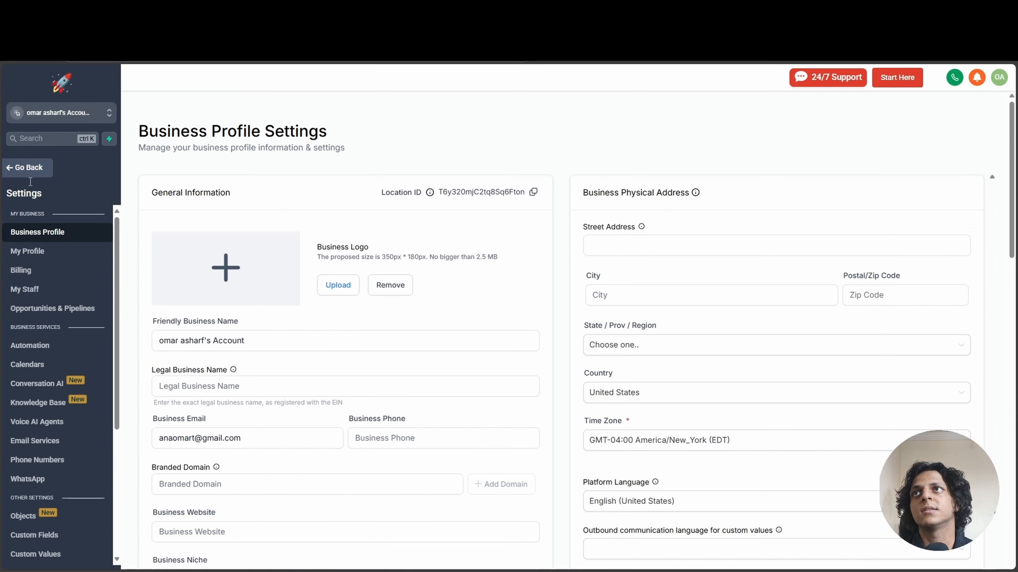
- Book a 'test' appointment on the Retell Demo calendar for Jul 22, 12:00–12:30 pm
click(29, 168)
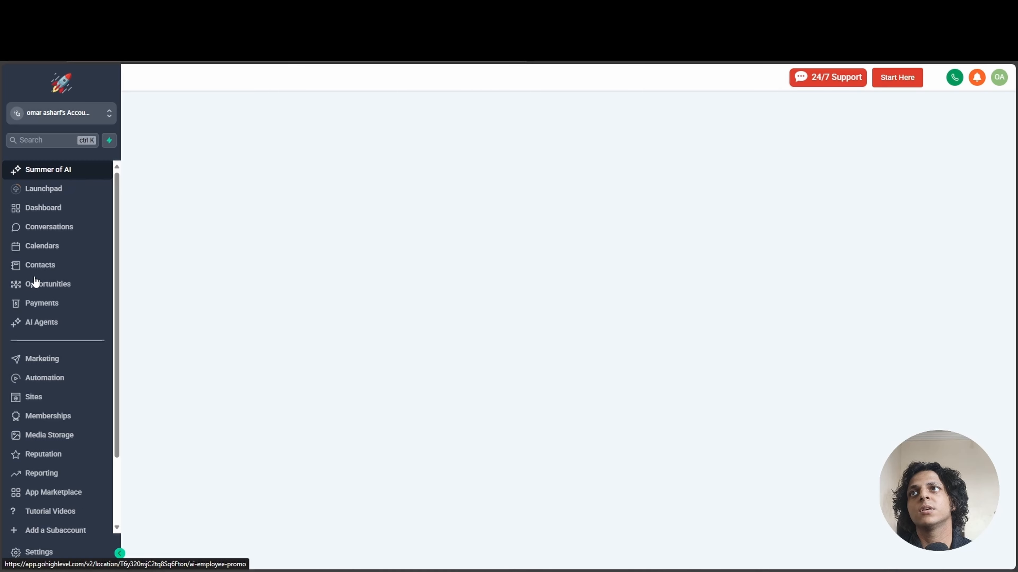
click(52, 249)
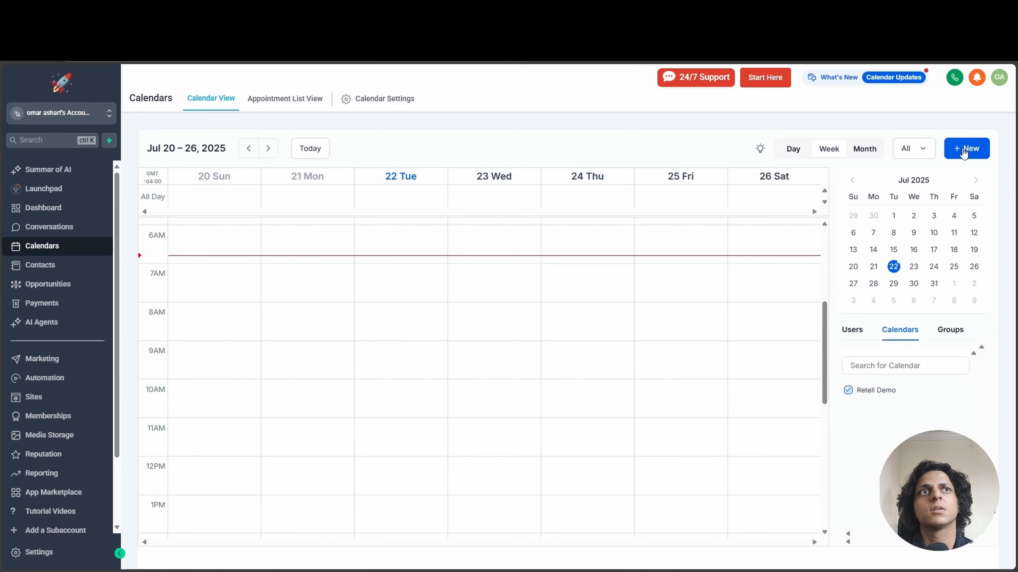
click(967, 149)
click(309, 227)
text(test)
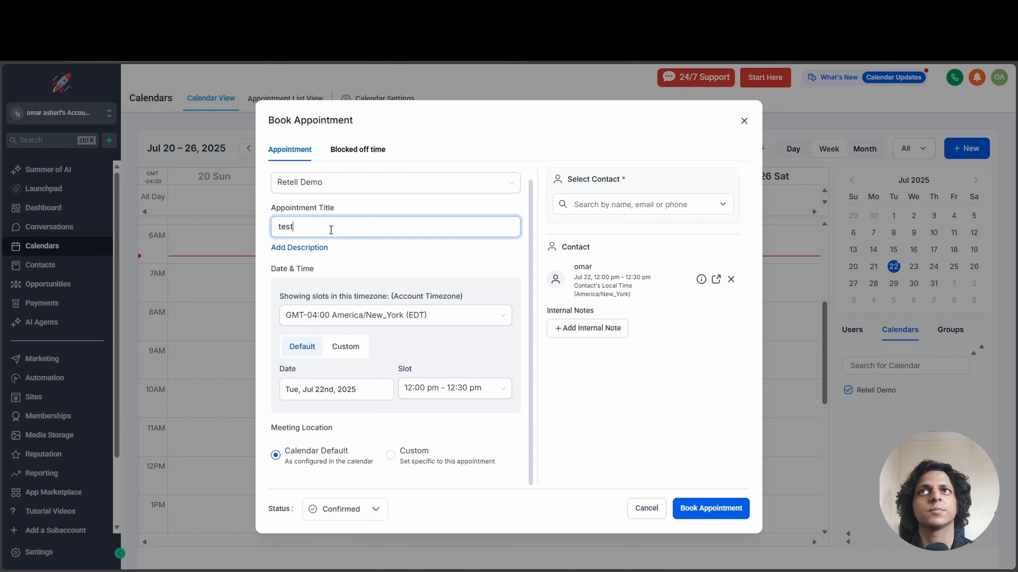
click(699, 507)
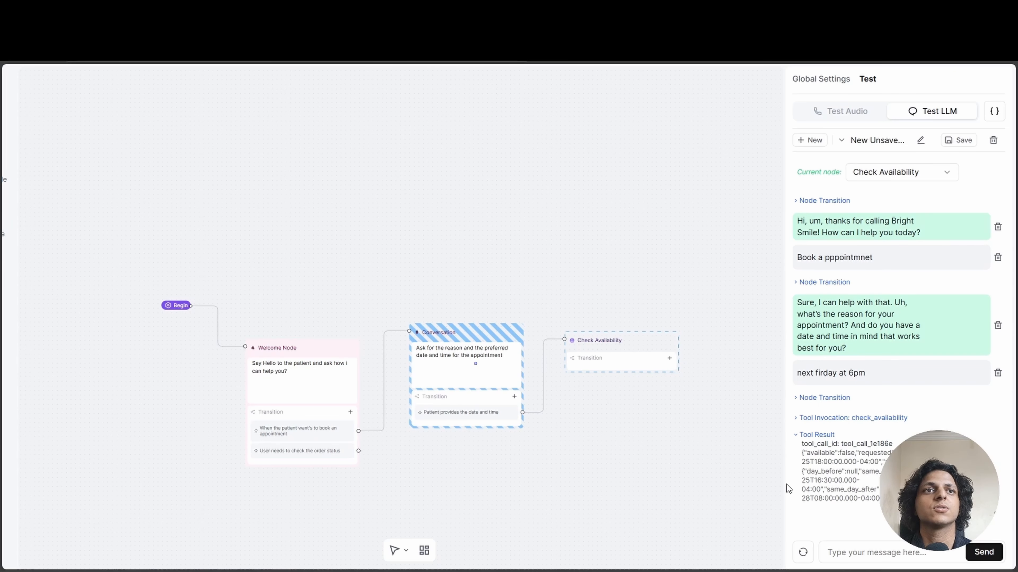
- Clear the Friday chat, send 'today at 12 pm', and check the tool result's 11:30 and 12:30 alternatives
click(997, 400)
click(868, 553)
text(today at )
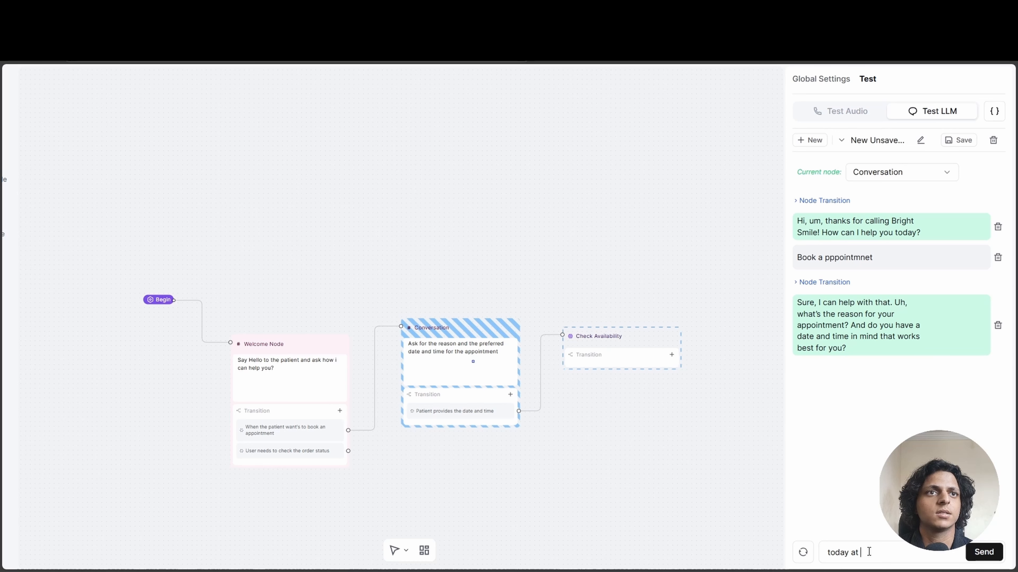
text(12 pm)
key(Return)
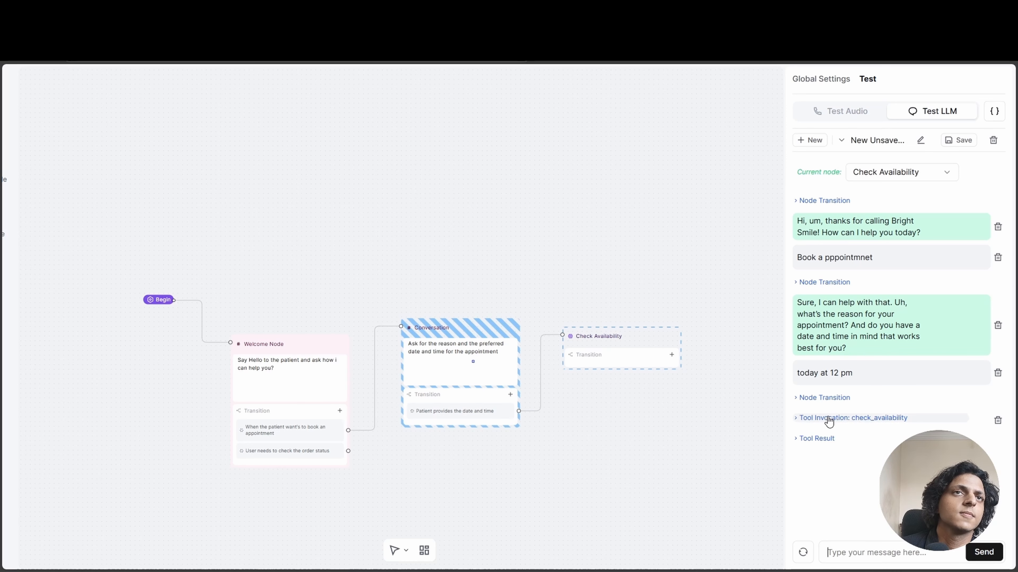
click(796, 437)
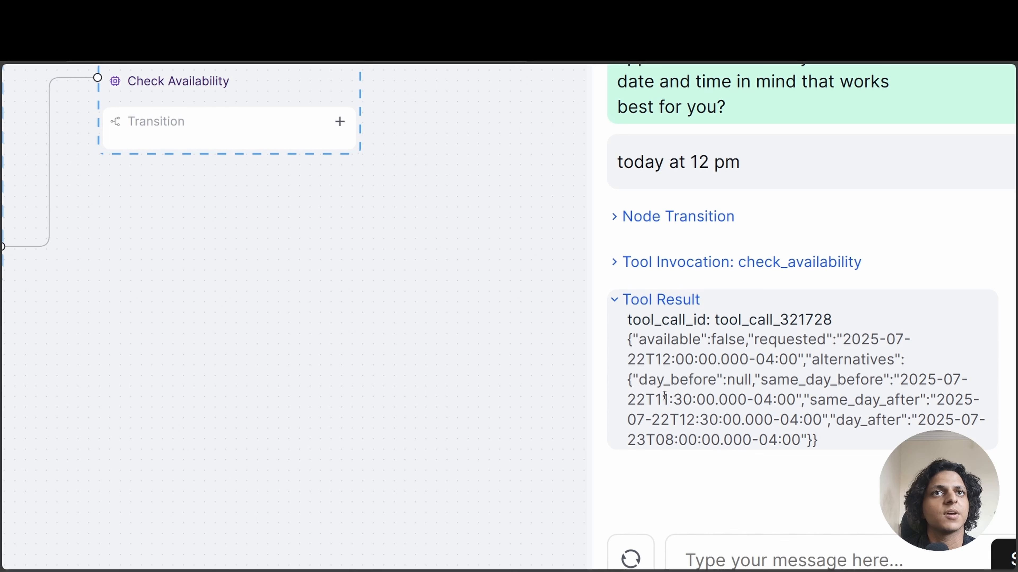
drag(817, 480, 828, 480)
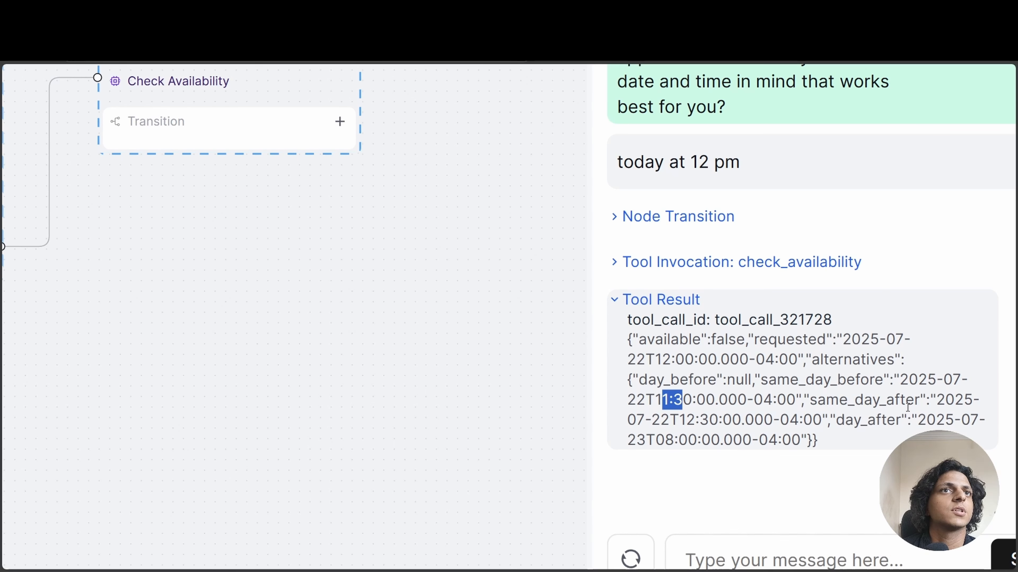
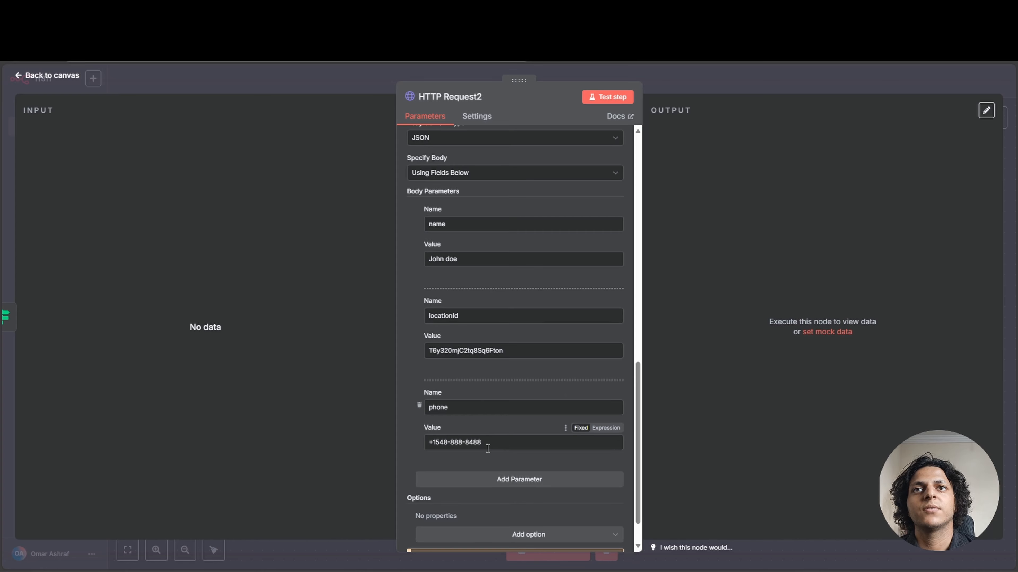
- Edit the contact search HTTP Request node's output so "total" becomes 0 instead of 1
click(340, 86)
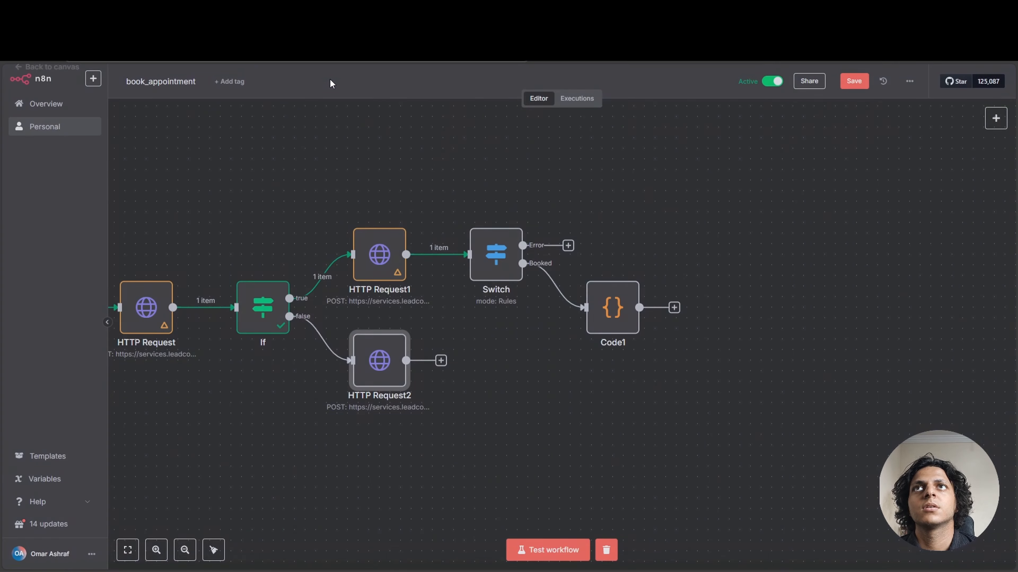
drag(488, 357, 655, 337)
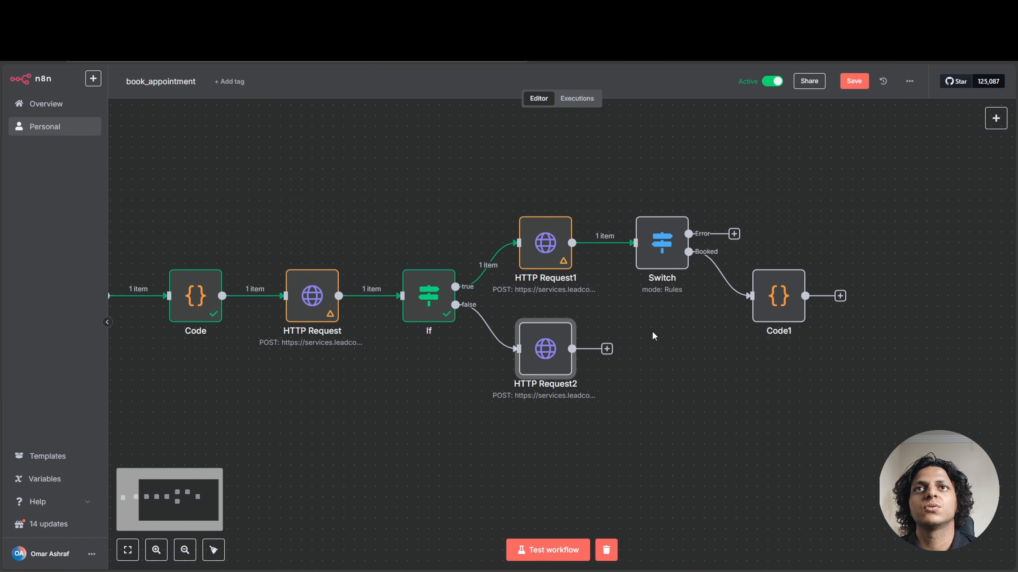
drag(294, 461, 323, 449)
double_click(344, 283)
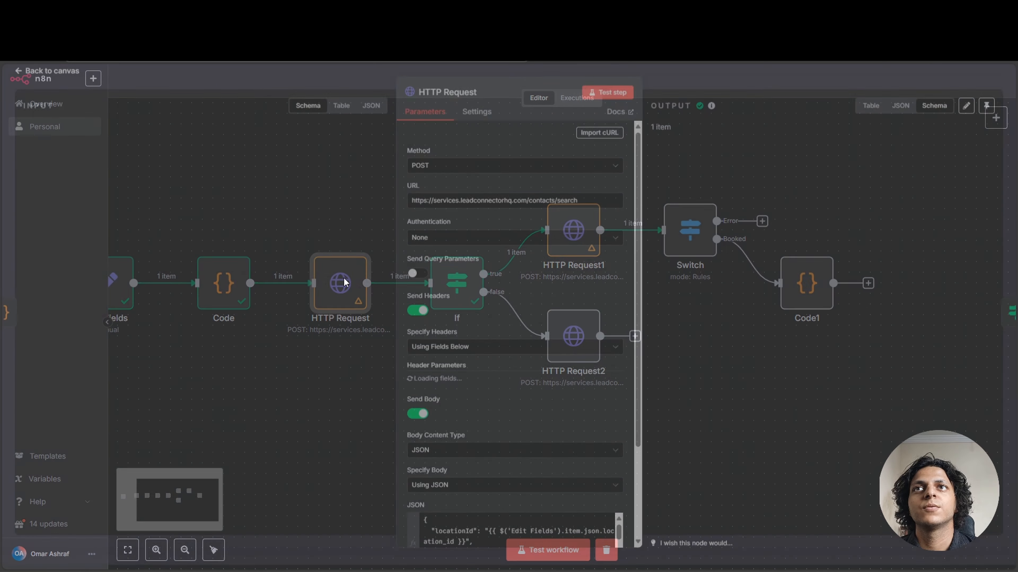
scroll(745, 257, down, 6)
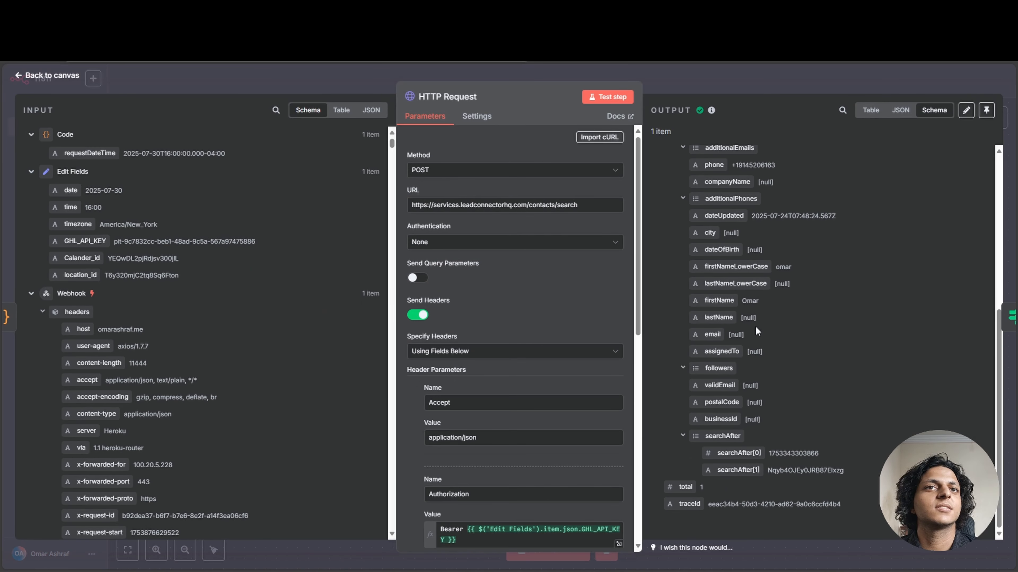
click(966, 117)
scroll(981, 279, down, 3)
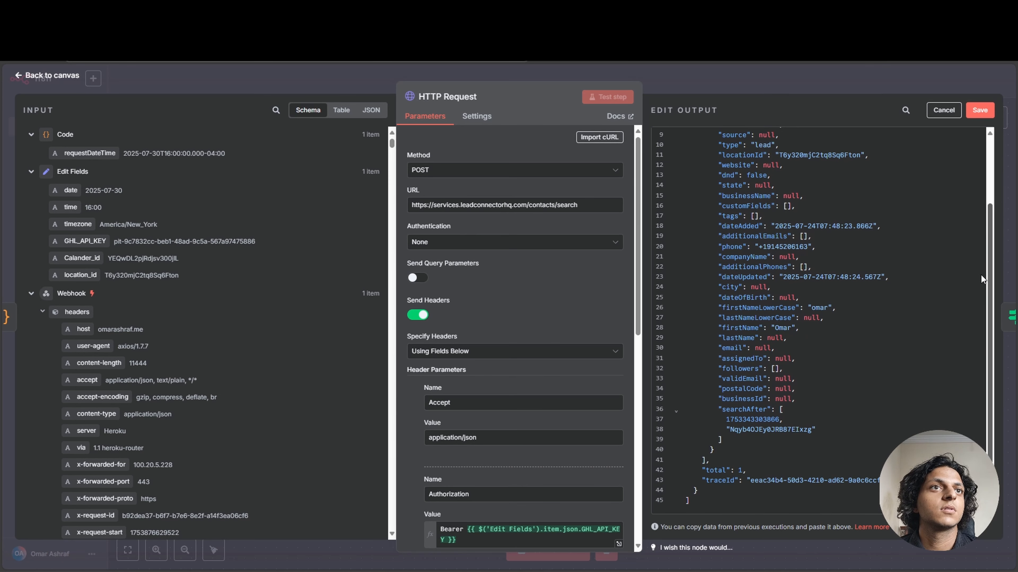
double_click(740, 470)
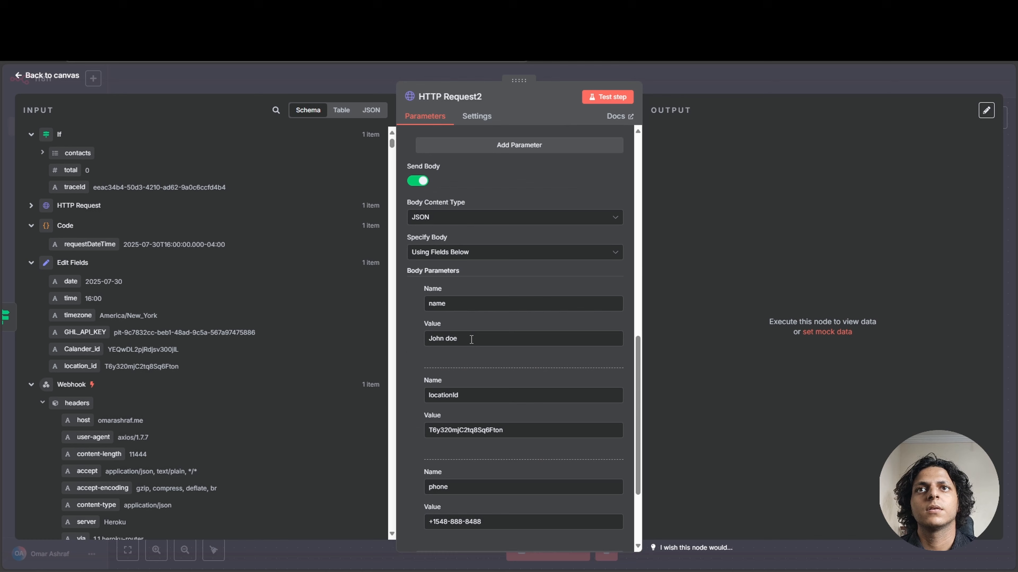
- Replace the fixed locationId body value with Edit Fields location_id
scroll(521, 361, down, 3)
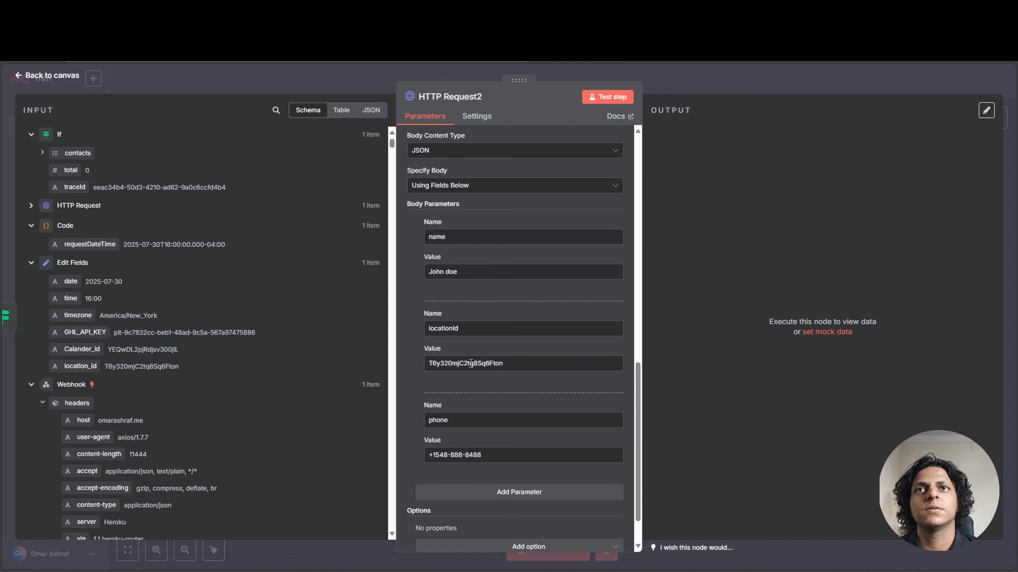
double_click(450, 358)
key(BackSpace)
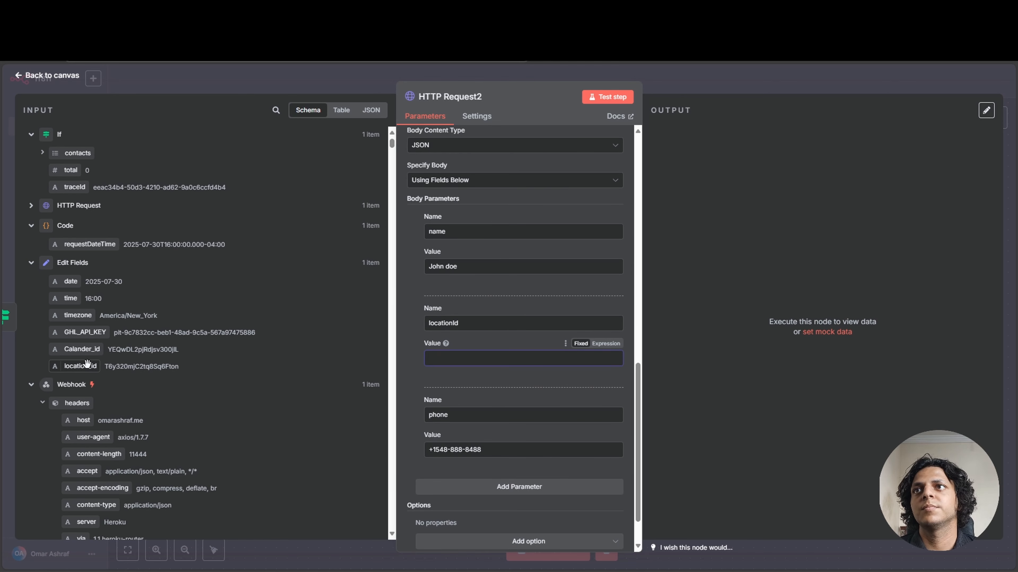
drag(84, 365, 473, 364)
- Replace the sample name body value with the webhook's full_name
scroll(249, 419, down, 2)
scroll(521, 266, down, 1)
triple_click(453, 248)
key(BackSpace)
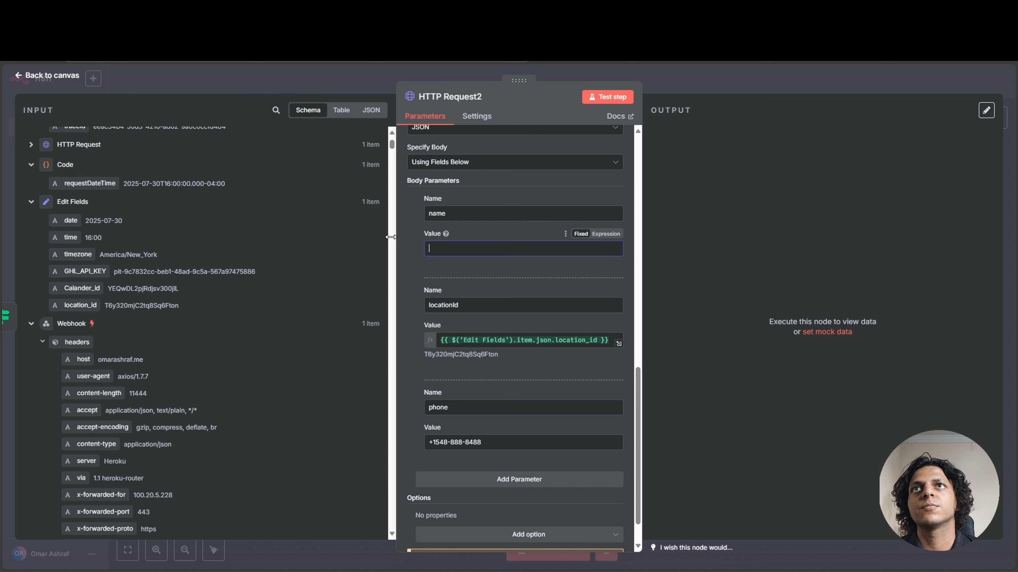
drag(394, 145, 386, 528)
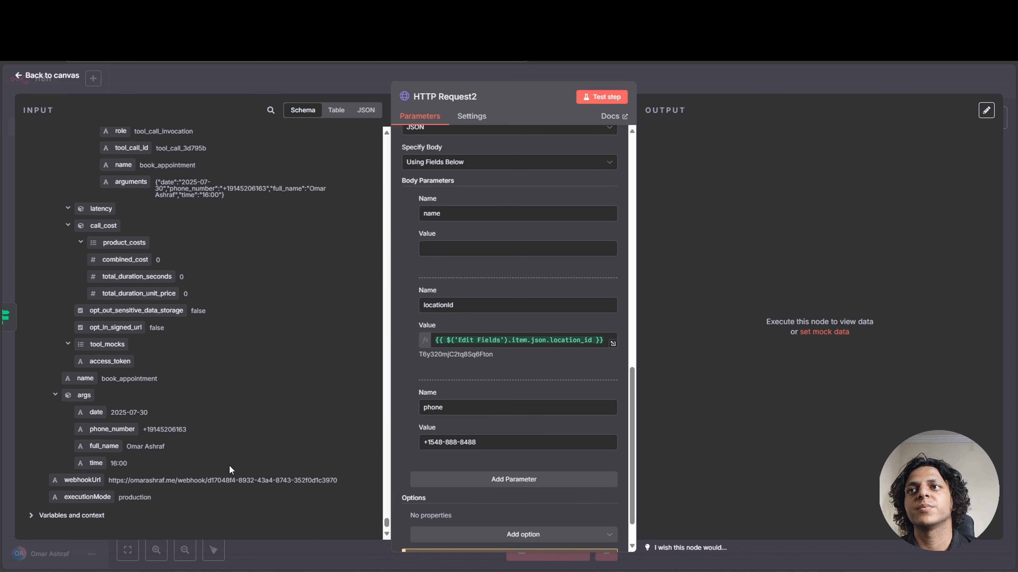
drag(103, 446, 432, 247)
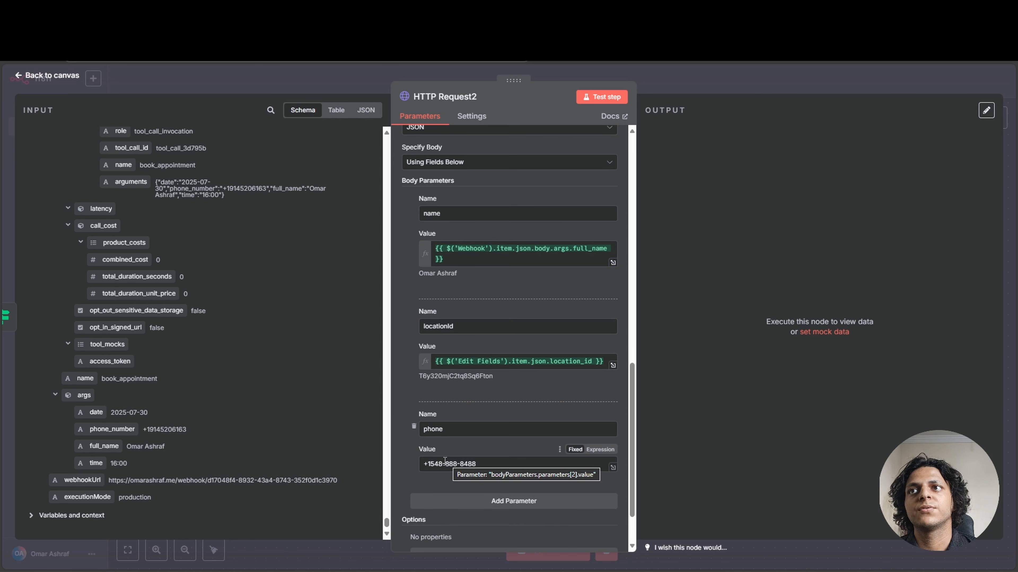
- Replace the fixed phone body value with the webhook's phone_number
triple_click(444, 461)
key(BackSpace)
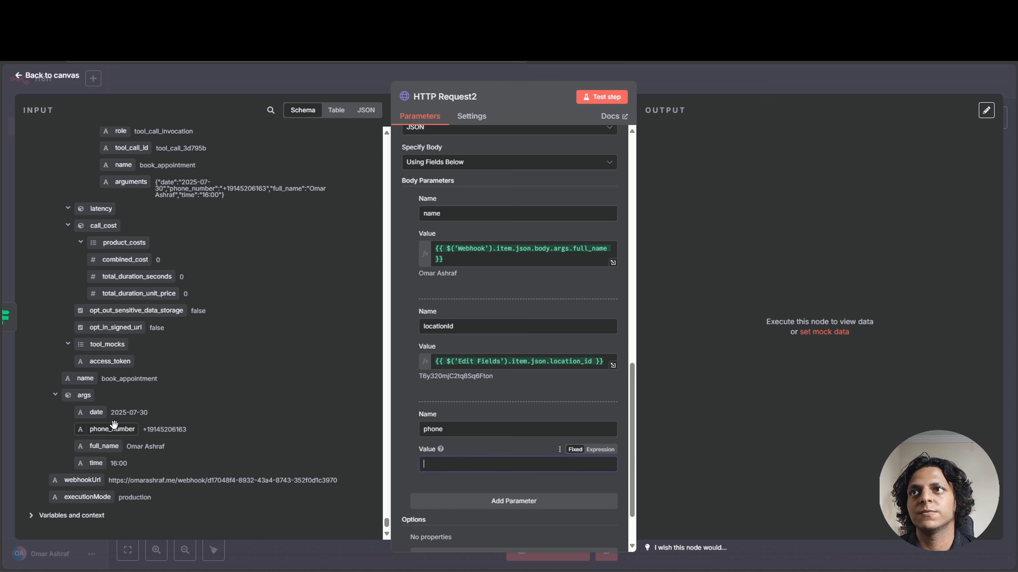
drag(112, 430, 444, 463)
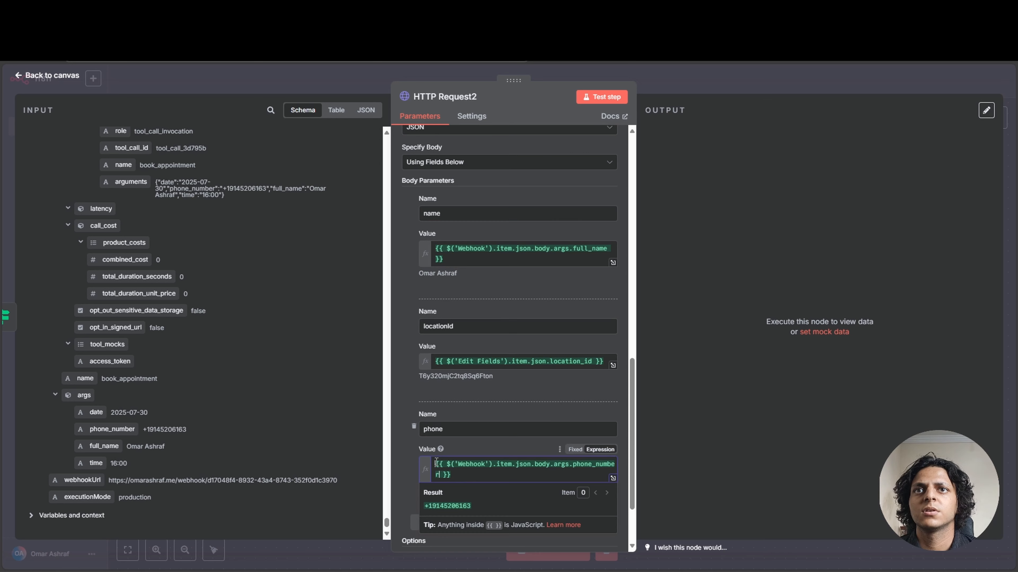
click(481, 449)
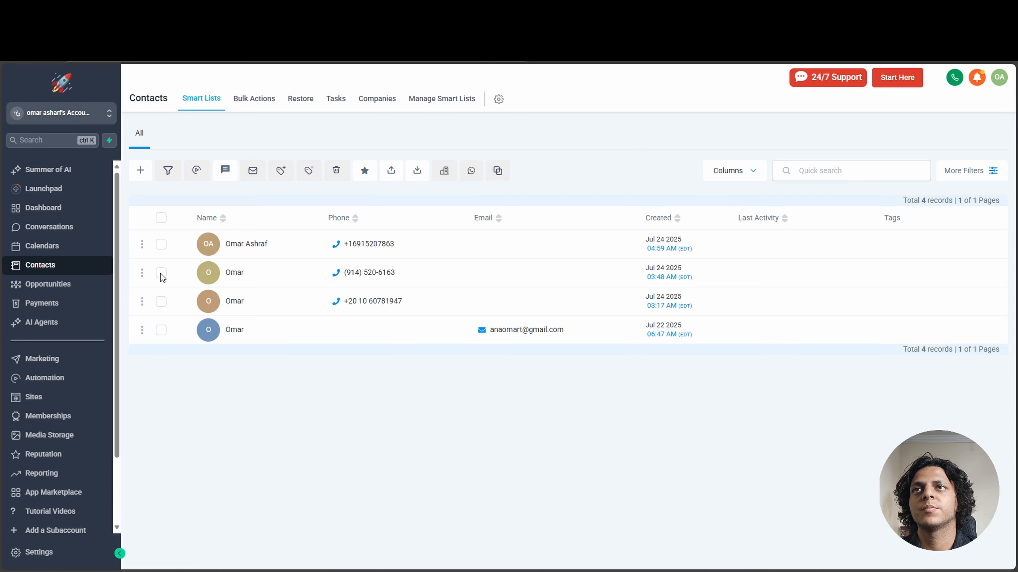
- Tick the checkboxes on all four GoHighLevel contact rows
click(161, 274)
click(161, 243)
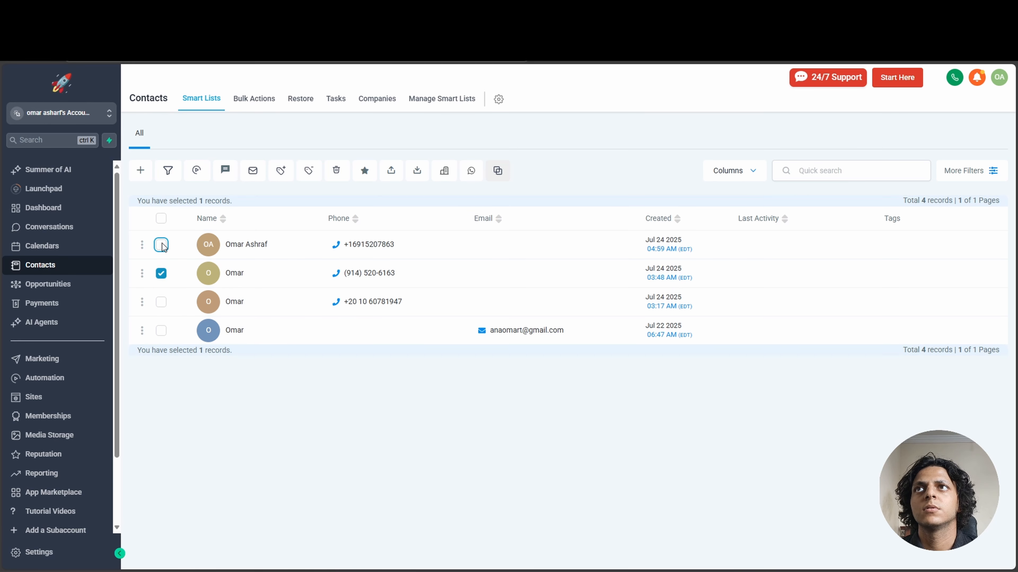
click(161, 302)
click(161, 330)
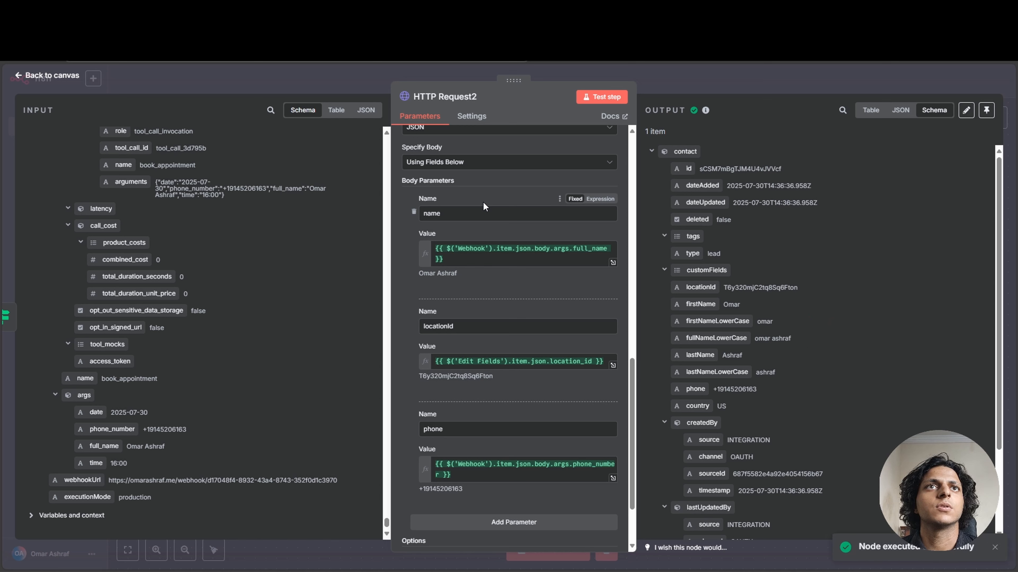
- Review the HTTP Request2 results, then return to the workflow canvas
scroll(659, 176, down, 3)
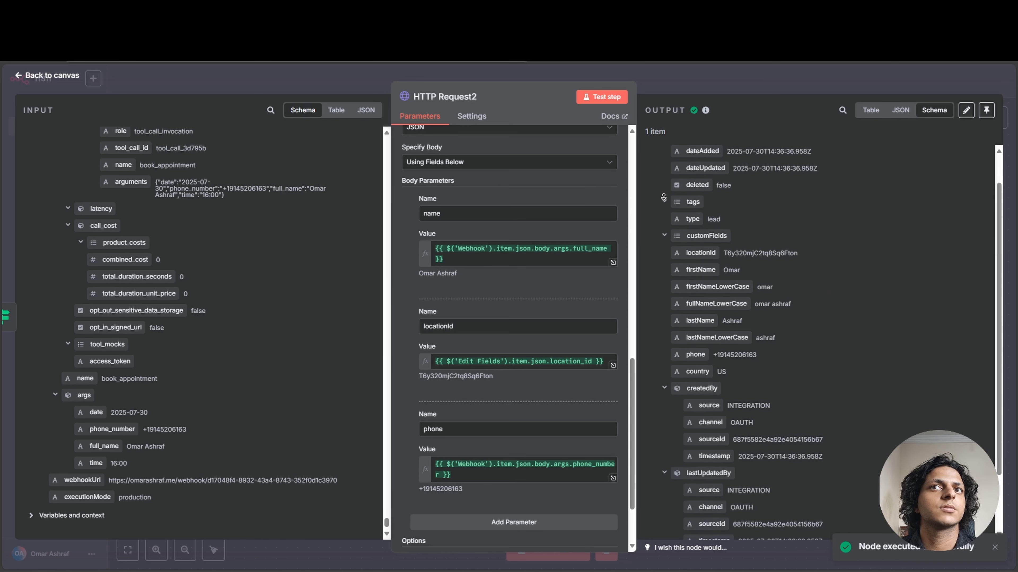
scroll(663, 197, down, 1)
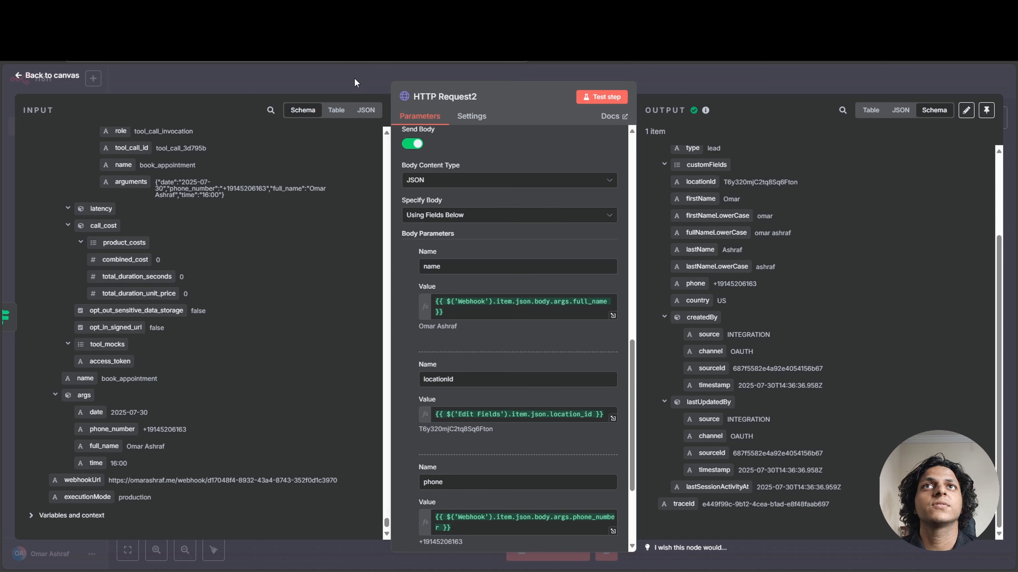
scroll(737, 236, up, 3)
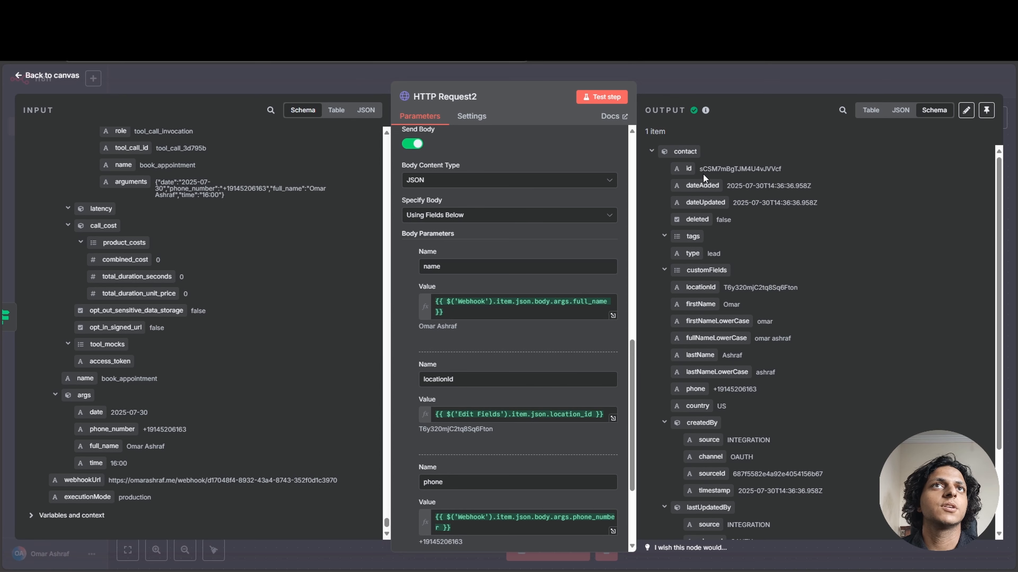
click(678, 79)
- Duplicate the HTTP Request1 node by copying and pasting it
drag(525, 188, 627, 282)
key(ctrl+c)
key(ctrl+v)
scroll(576, 350, right, 5)
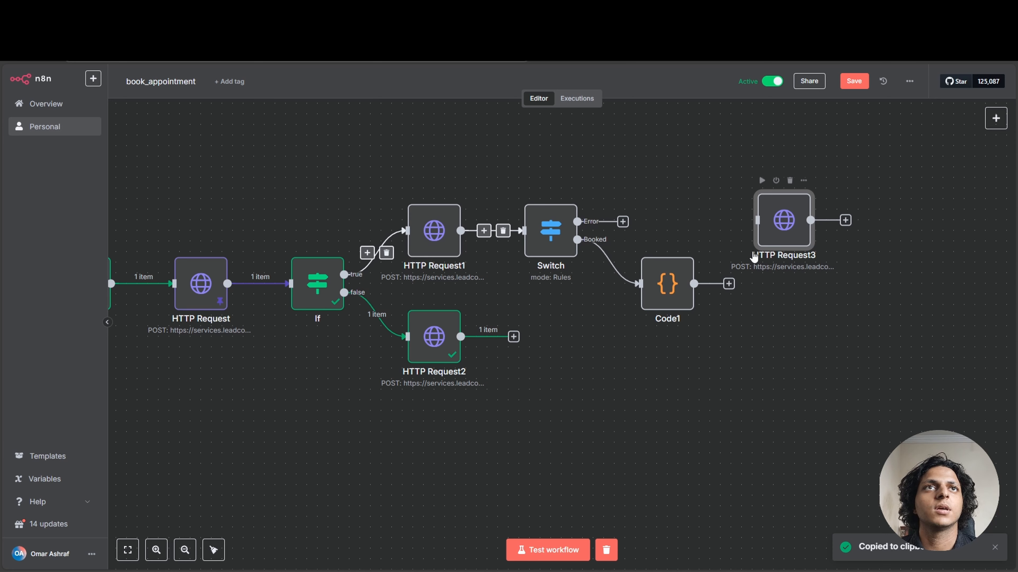
- Connect HTTP Request3 after HTTP Request2 and test it to book the appointment
drag(768, 246, 525, 373)
scroll(568, 362, up, 1)
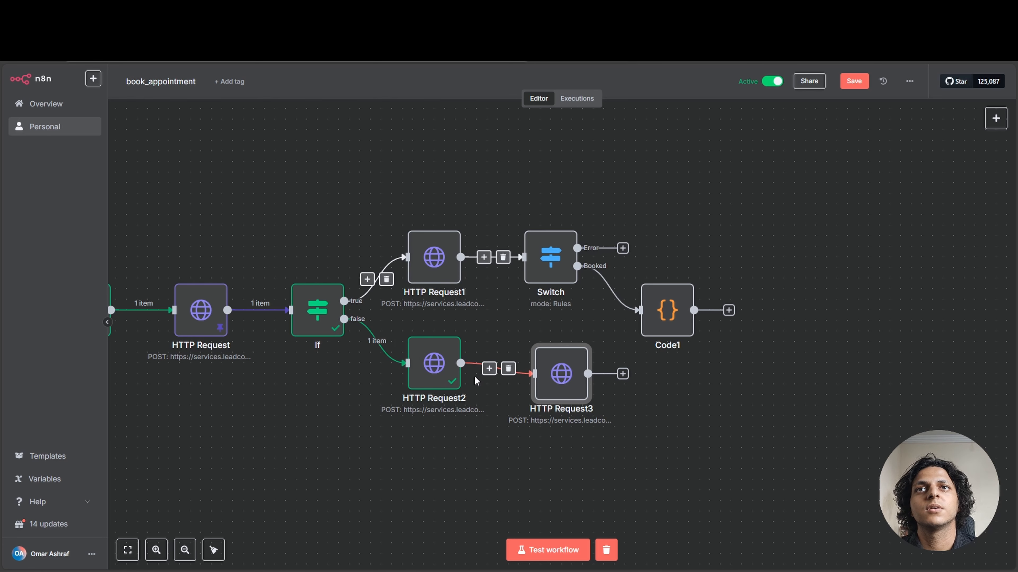
double_click(561, 381)
scroll(516, 340, down, 12)
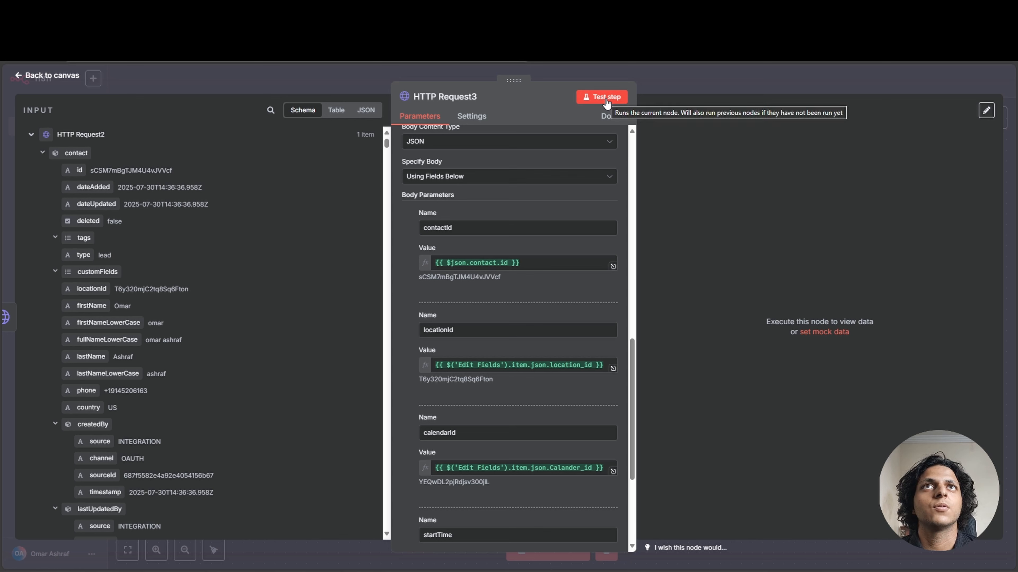
click(606, 102)
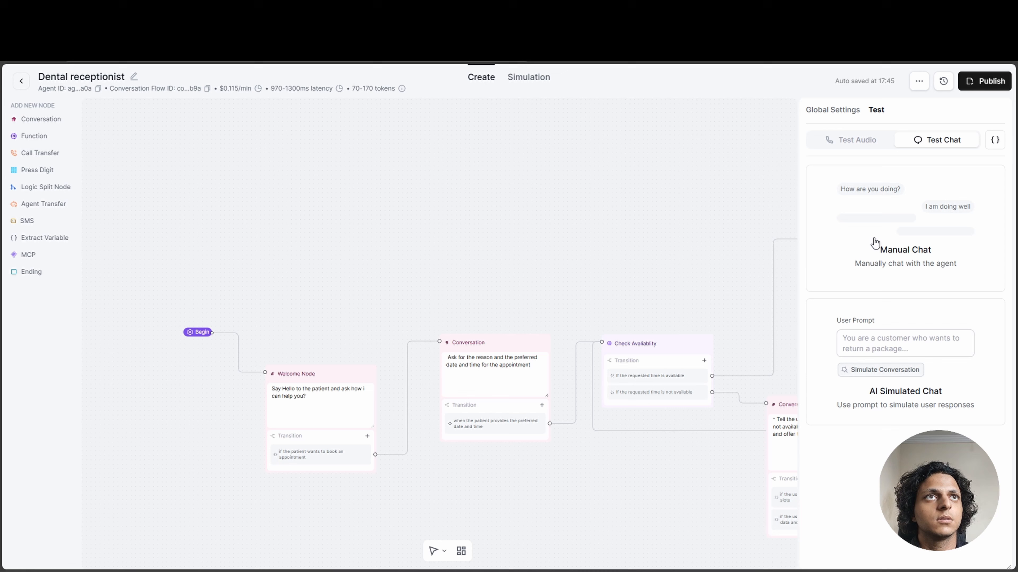
- Start a manual test chat and request an appointment for today at 3:30 pm
click(874, 237)
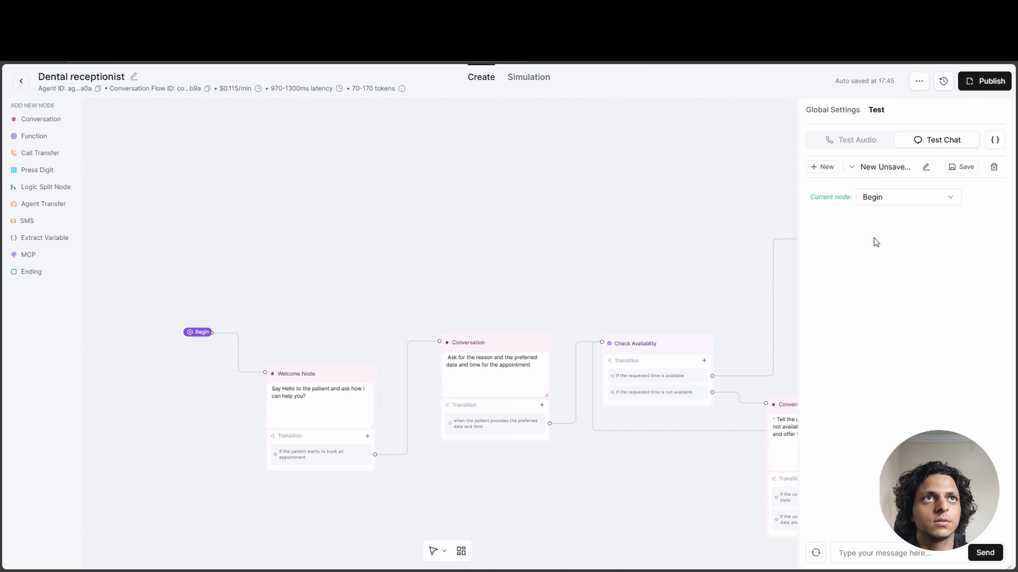
click(877, 553)
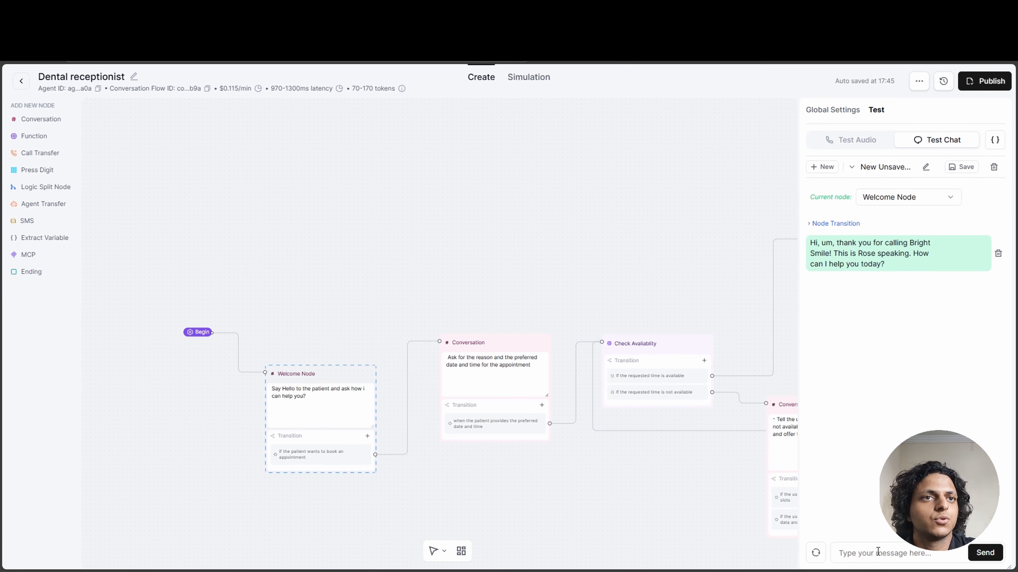
text(i want to book an appoinment)
key(Return)
text(today at 3pm)
key(Left)
key(Left)
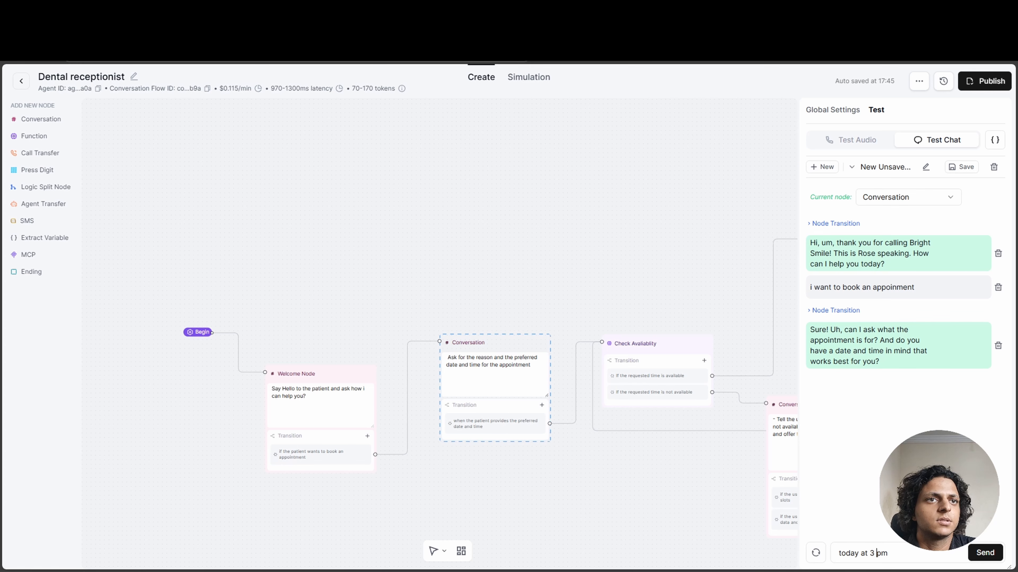
text(;30)
key(Return)
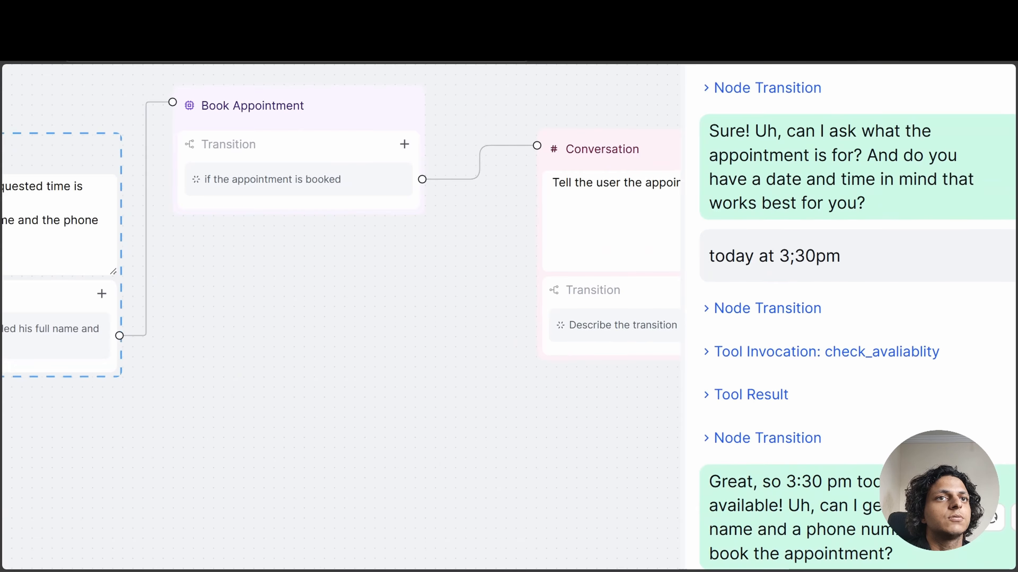
- Send the caller's full name and phone number to the agent
key(Return)
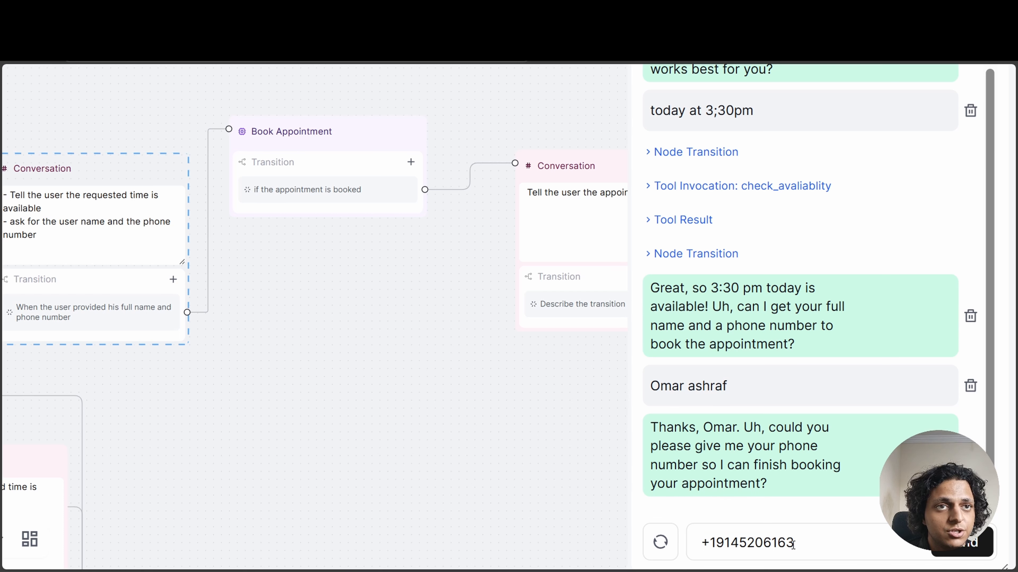
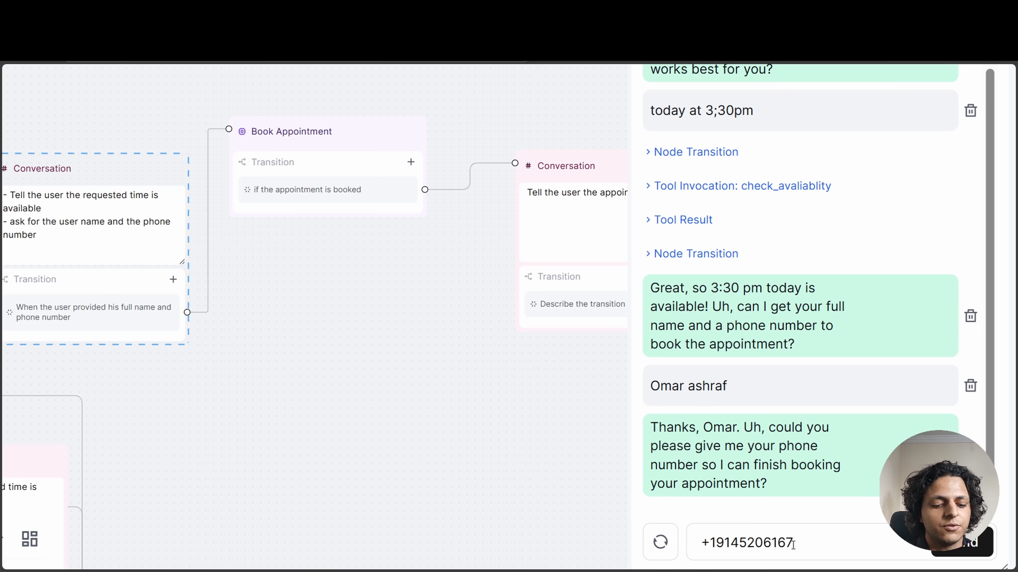
key(Return)
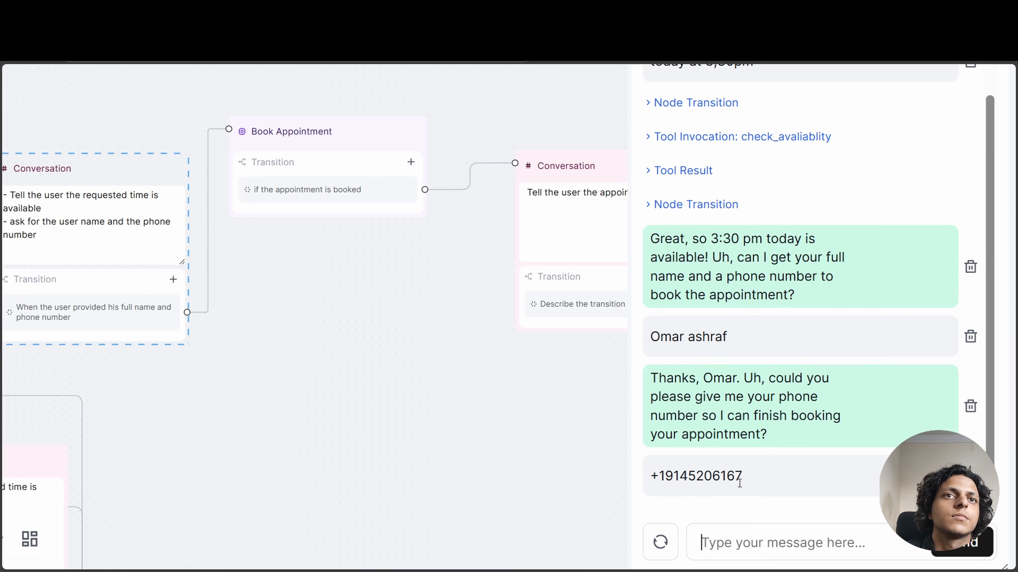
- Check the agent's booking confirmation and select the booked confirmation node
drag(665, 427, 835, 447)
scroll(772, 456, down, 5)
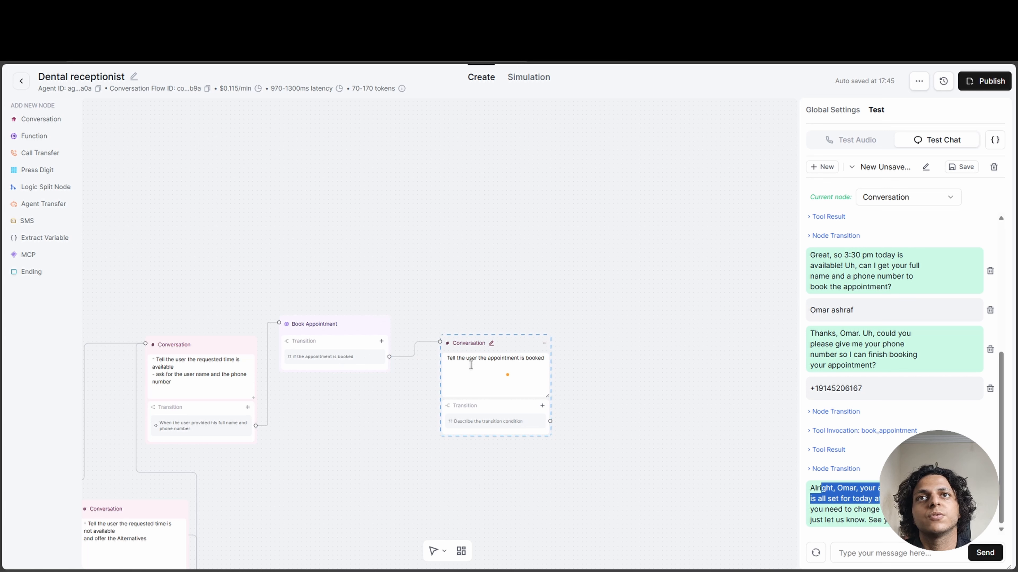
drag(447, 365, 566, 189)
click(495, 362)
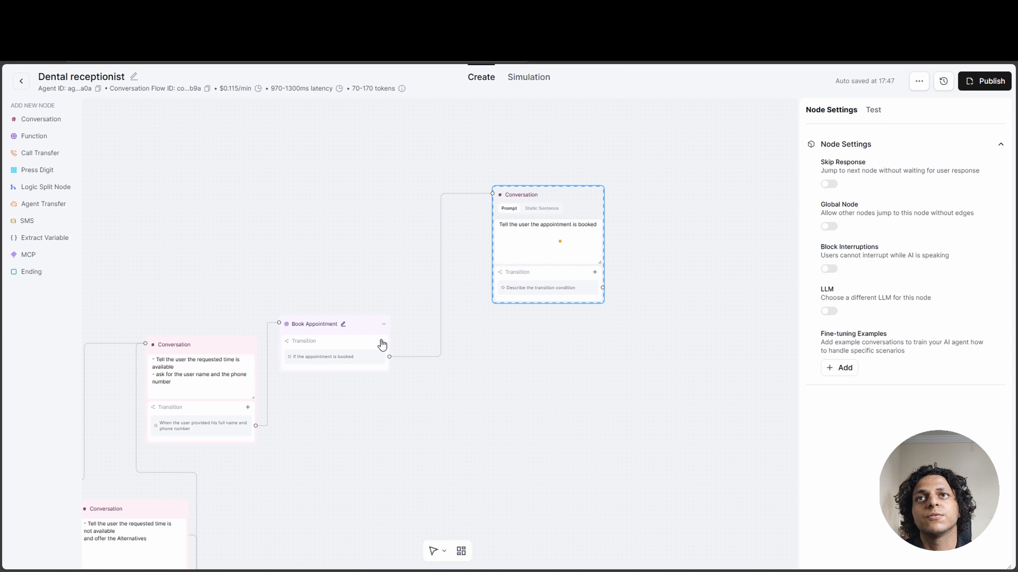
- Add an 'if the appointment is already booked' transition to a new 'sorry, already booked' node
click(381, 341)
click(384, 360)
click(329, 374)
text(if the appointment is already booked)
drag(41, 119, 497, 341)
drag(389, 373, 491, 343)
click(533, 385)
text(i'im sorry the apoinment is already booked)
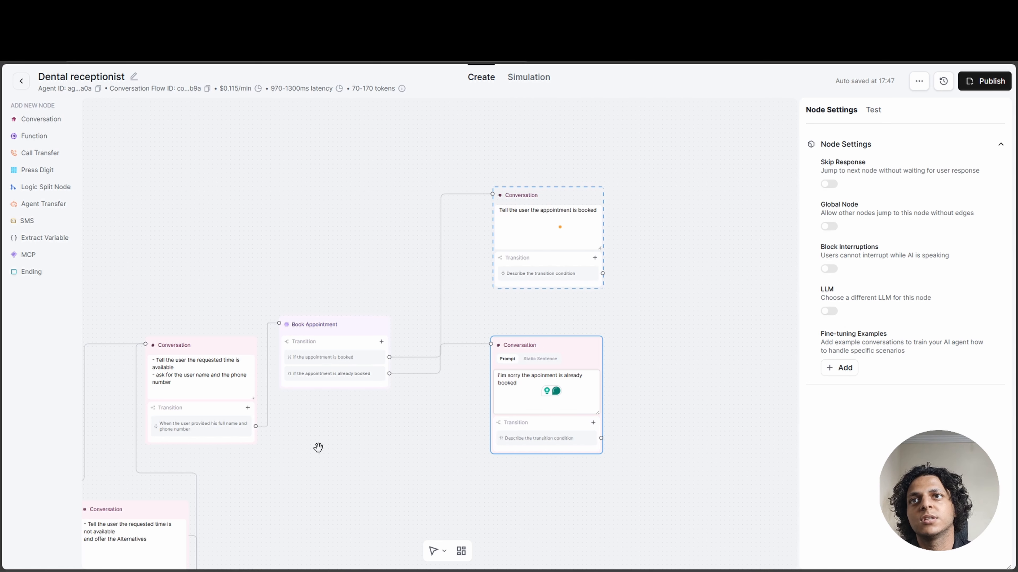
- Link the apology node's 'user wants to book another time' transition to Check Availability
scroll(652, 298, down, 3)
drag(318, 448, 379, 386)
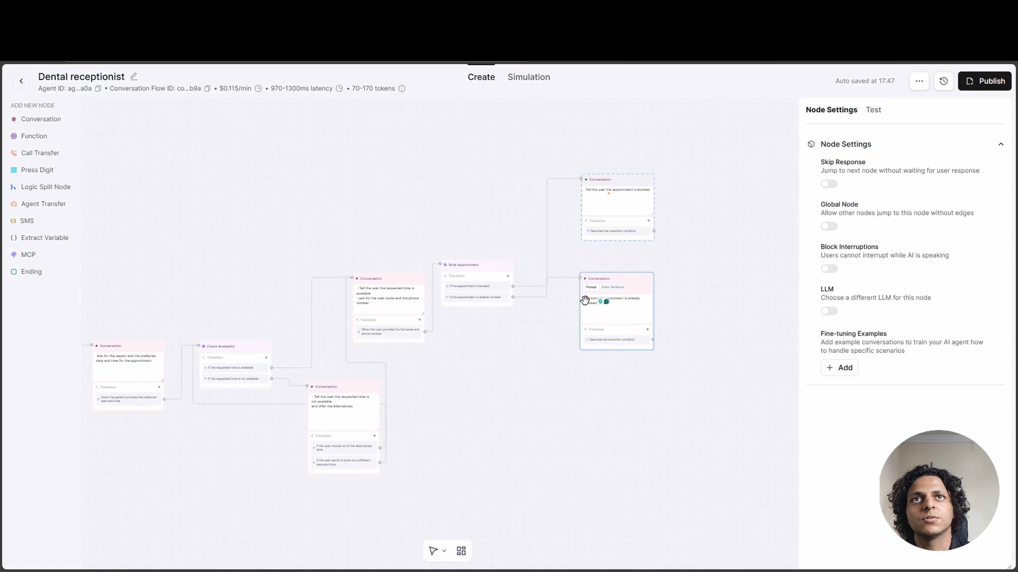
click(617, 340)
text(user wants to book another time)
drag(658, 340, 199, 345)
click(528, 459)
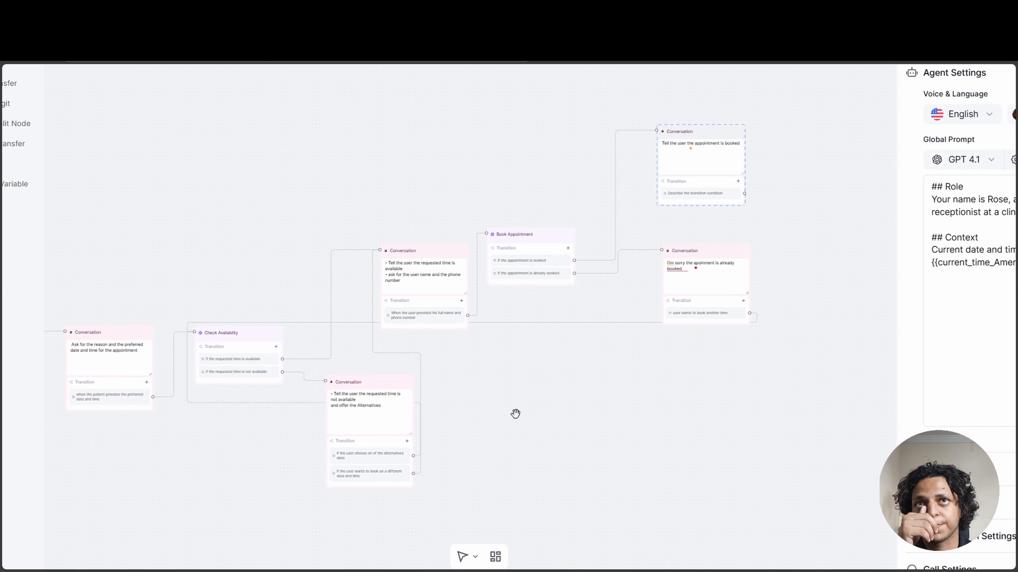
drag(515, 414, 504, 469)
click(681, 337)
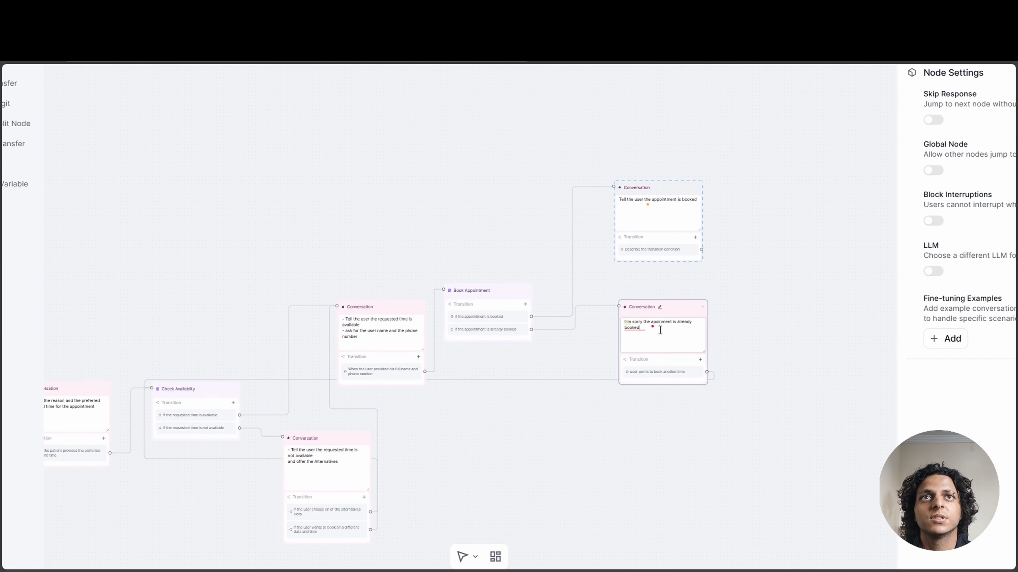
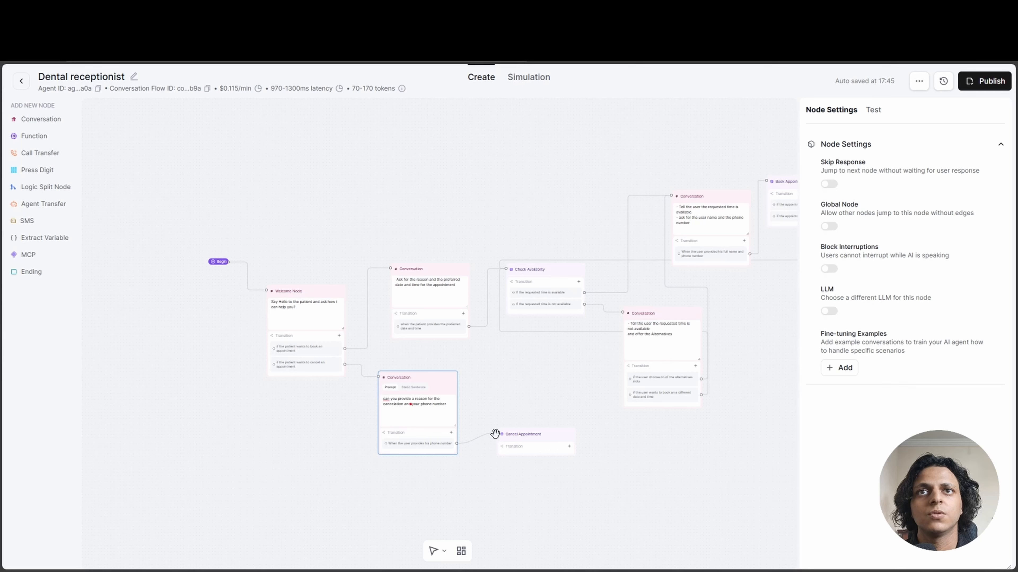
- Deselect the cancellation Conversation node and bring up the agent's testing panel
click(480, 400)
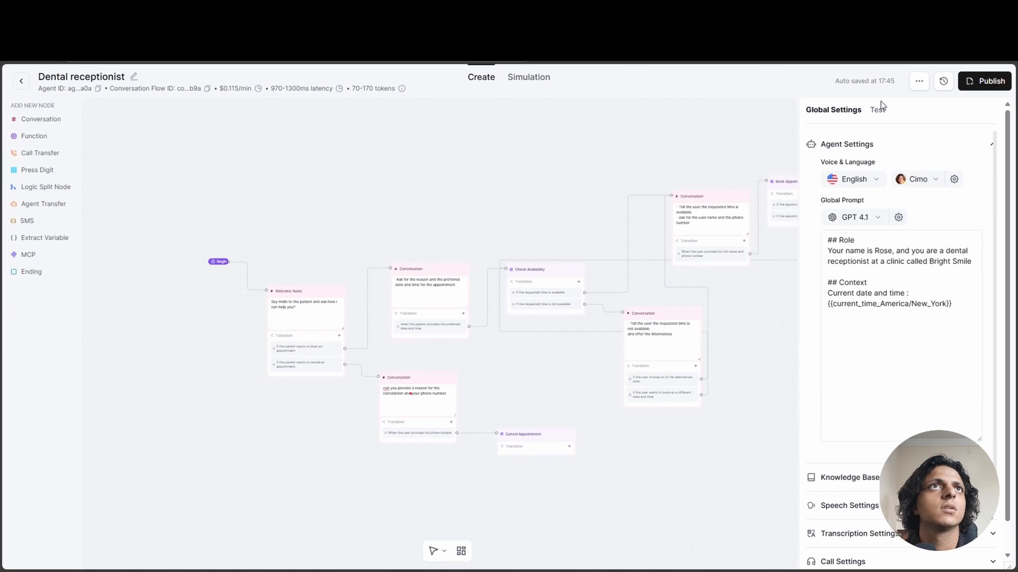
click(876, 110)
- In a manual test chat, ask to cancel an appointment, give the phone number, and expand the tool result
click(840, 292)
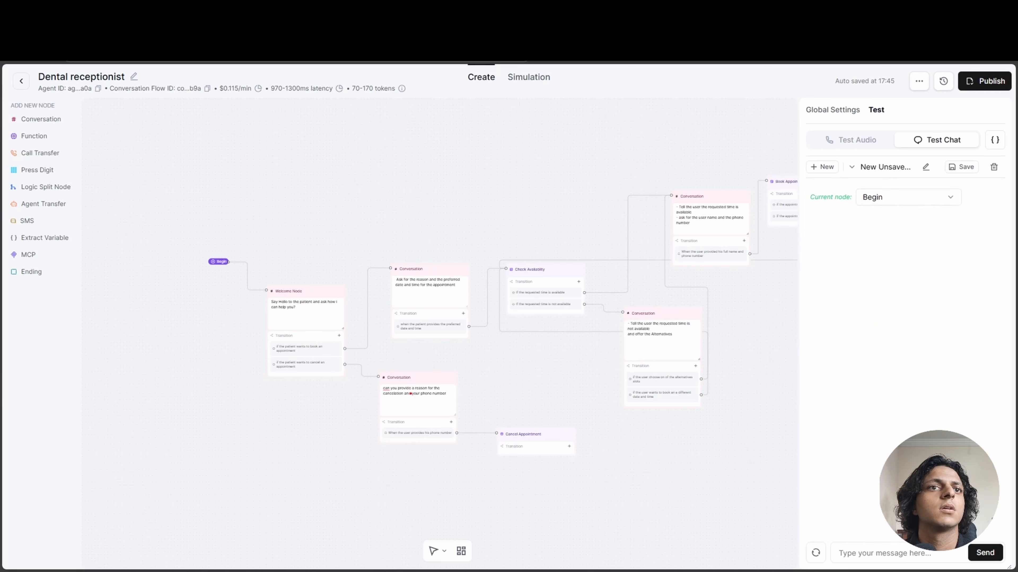
click(870, 554)
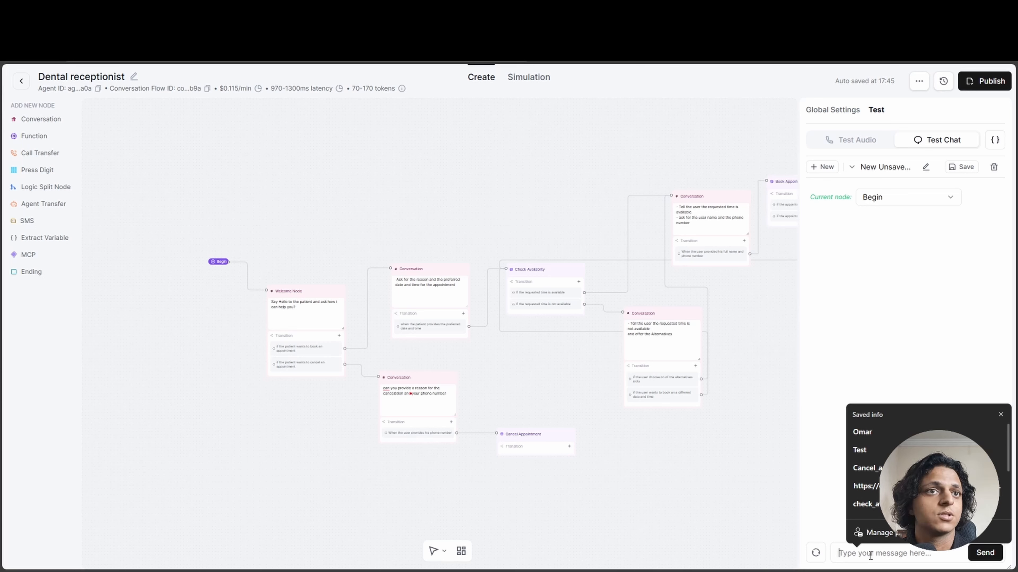
text(Hello i want )
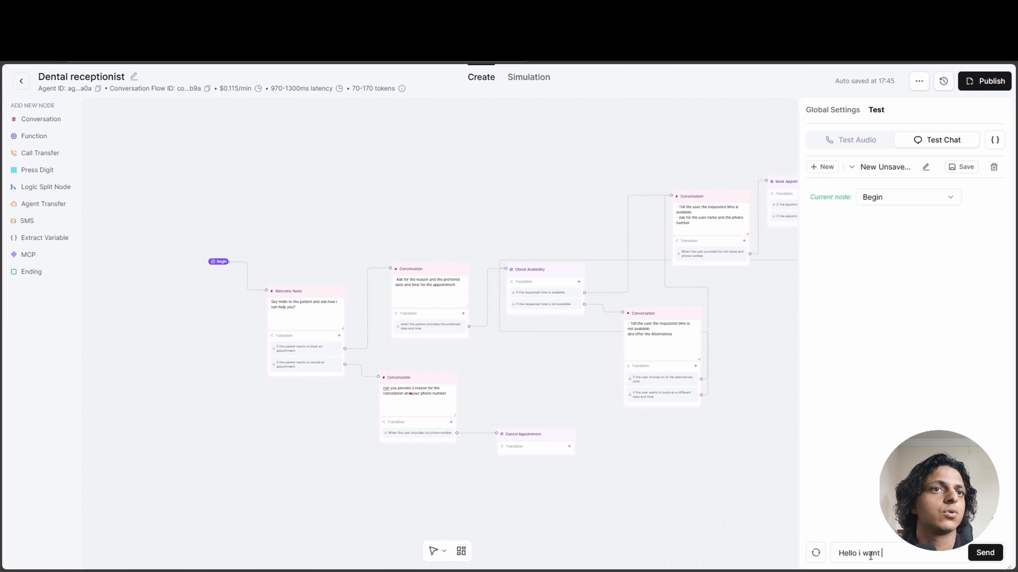
text(to)
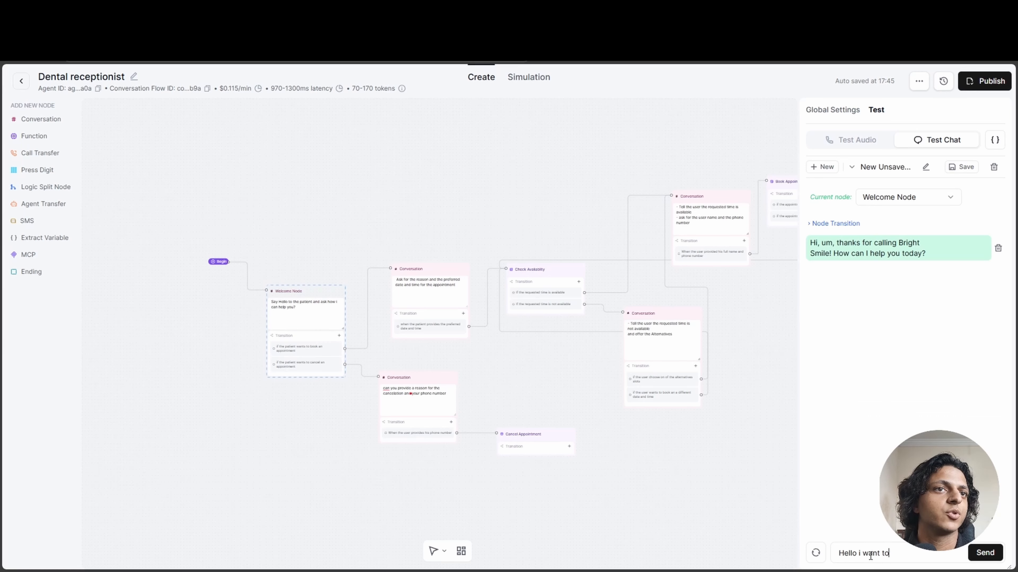
text( cancel appontment)
key(Return)
key(Return)
text(cance)
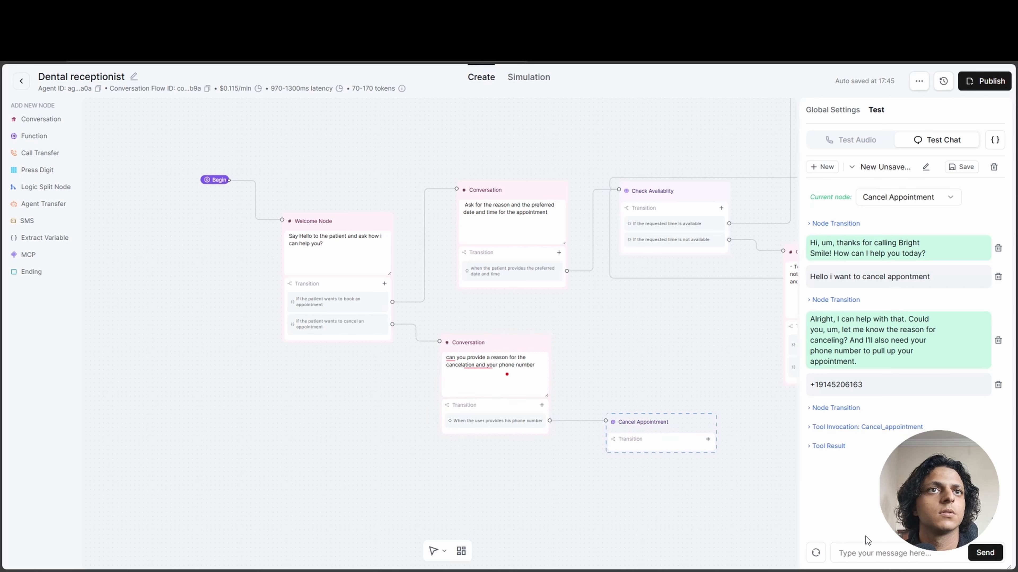
click(823, 448)
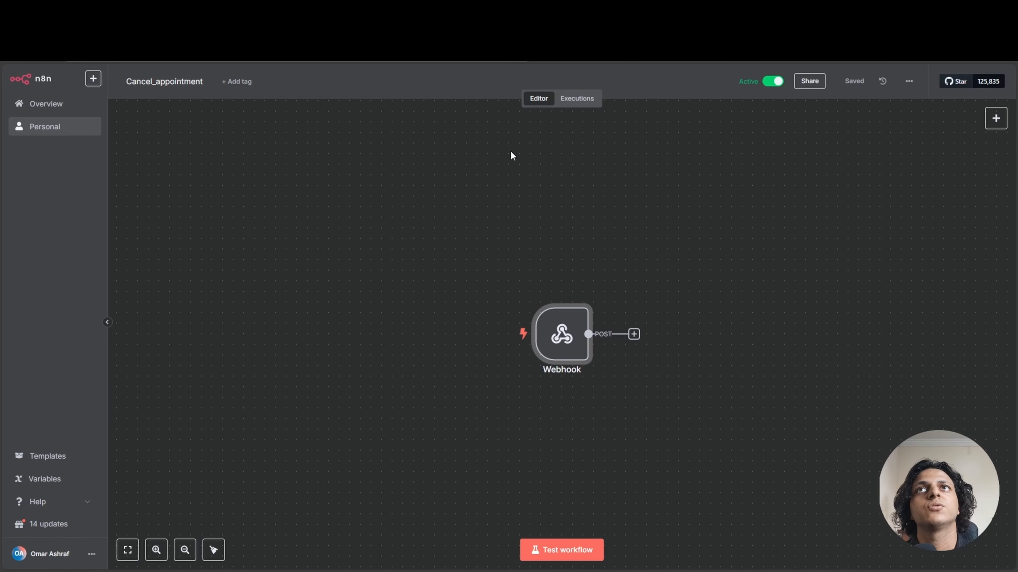
- Inspect the Webhook's received Cancel_appointment data in Executions, then switch to book_appointment
click(583, 100)
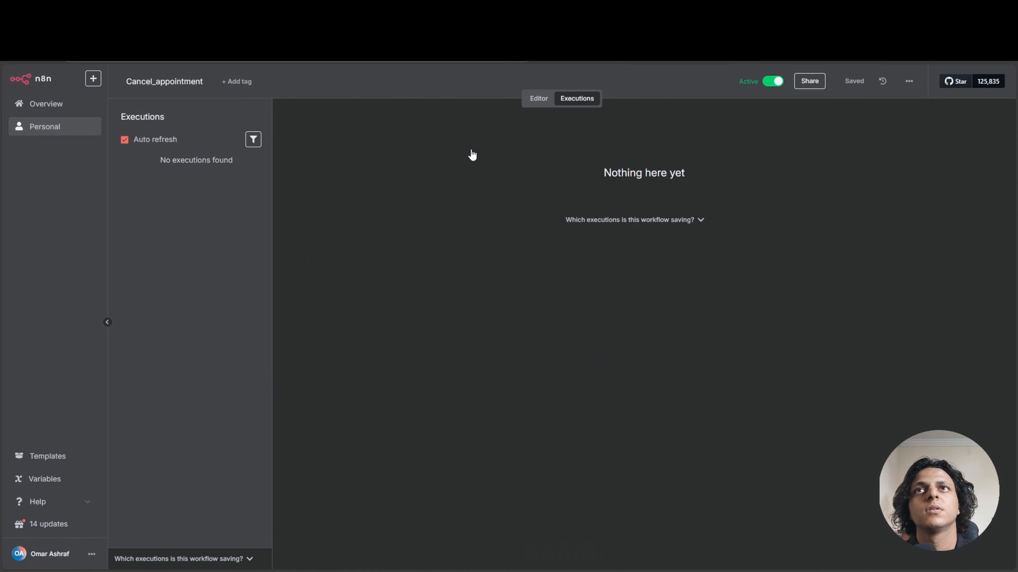
double_click(640, 334)
scroll(433, 428, down, 20)
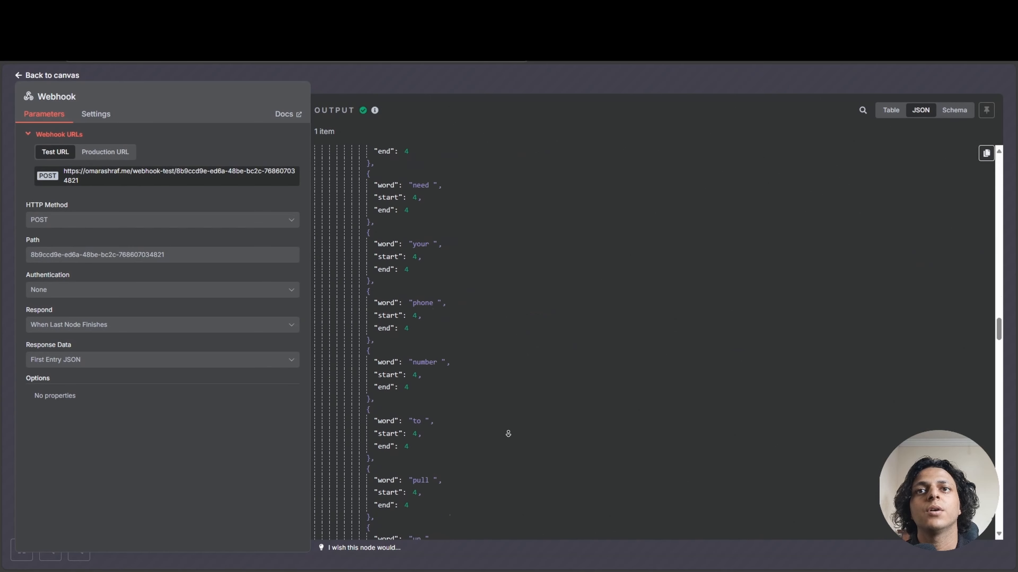
key(ctrl+Tab)
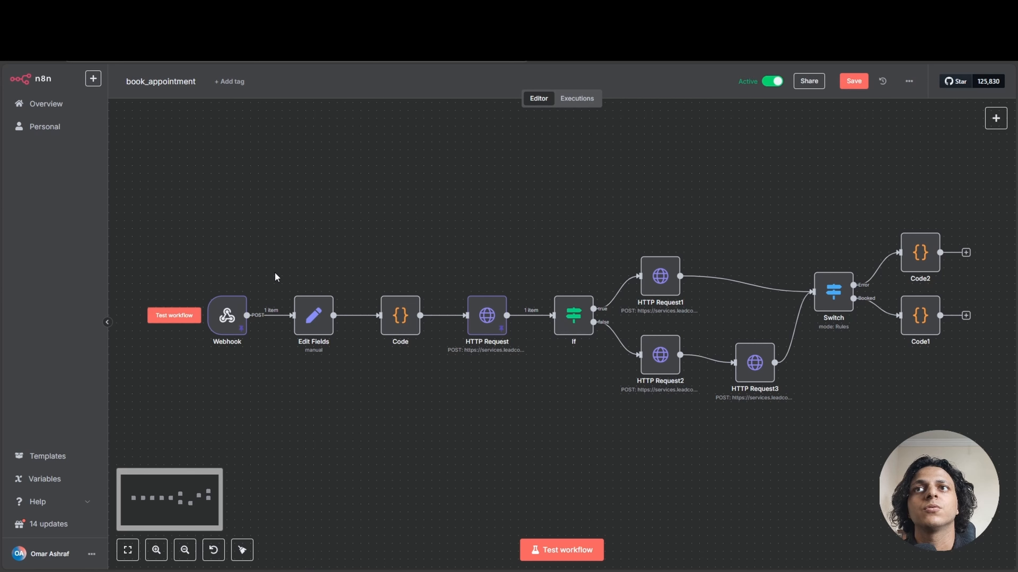
- Rename the contact-search HTTP Request to 'Search for contactst' and copy it with Edit Fields, Code and If
drag(270, 263, 517, 359)
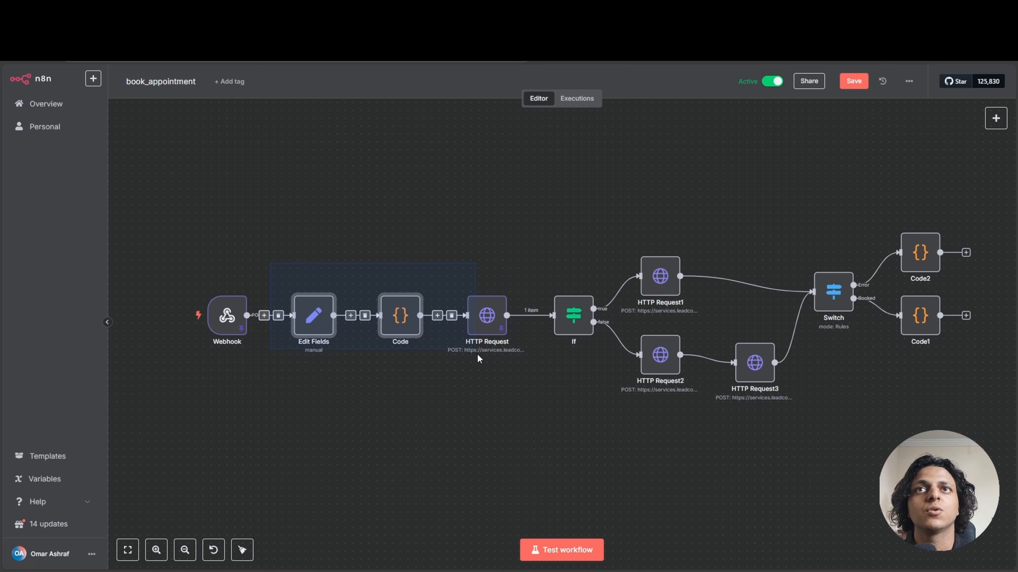
click(487, 345)
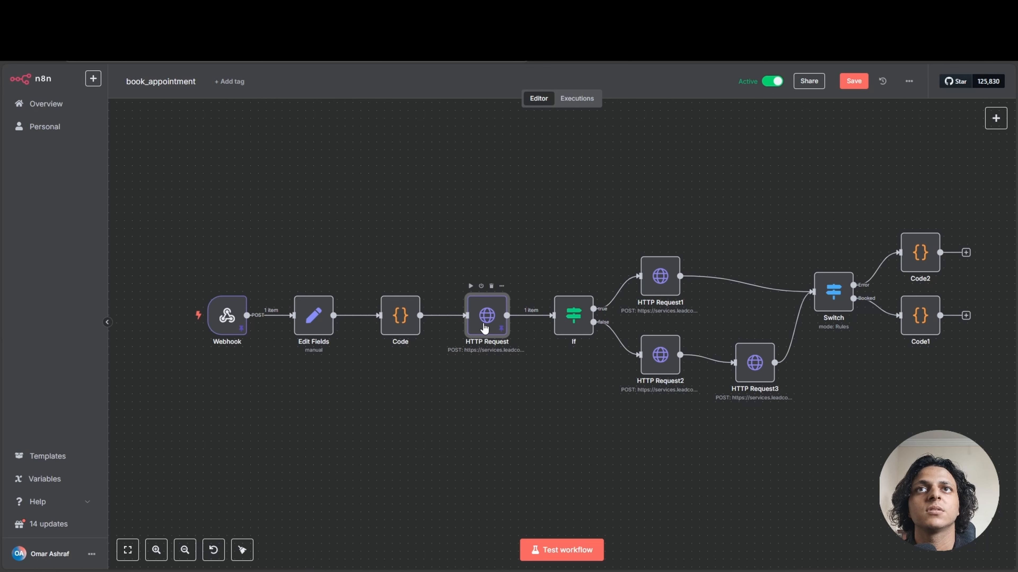
double_click(484, 326)
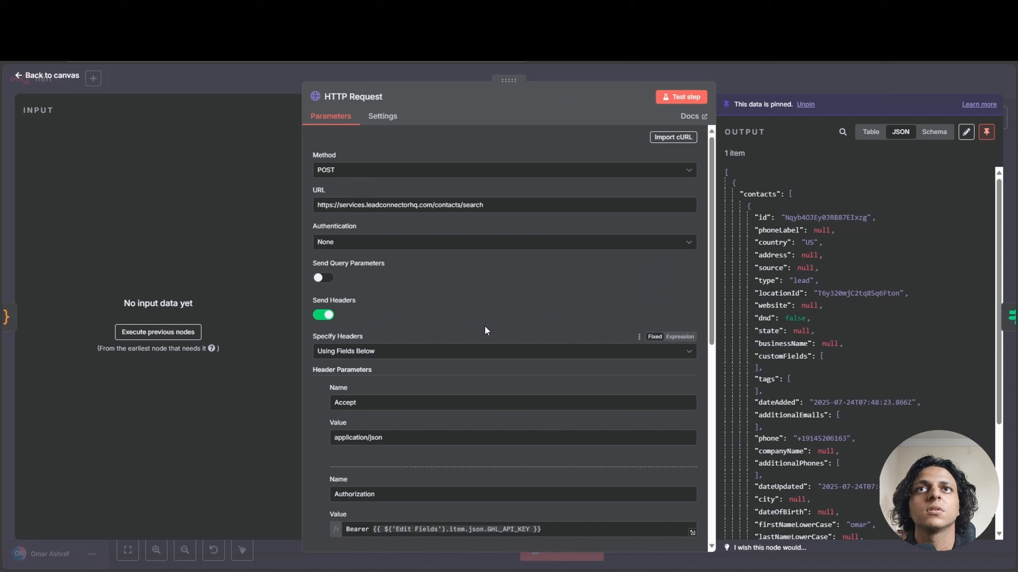
click(376, 96)
text(S)
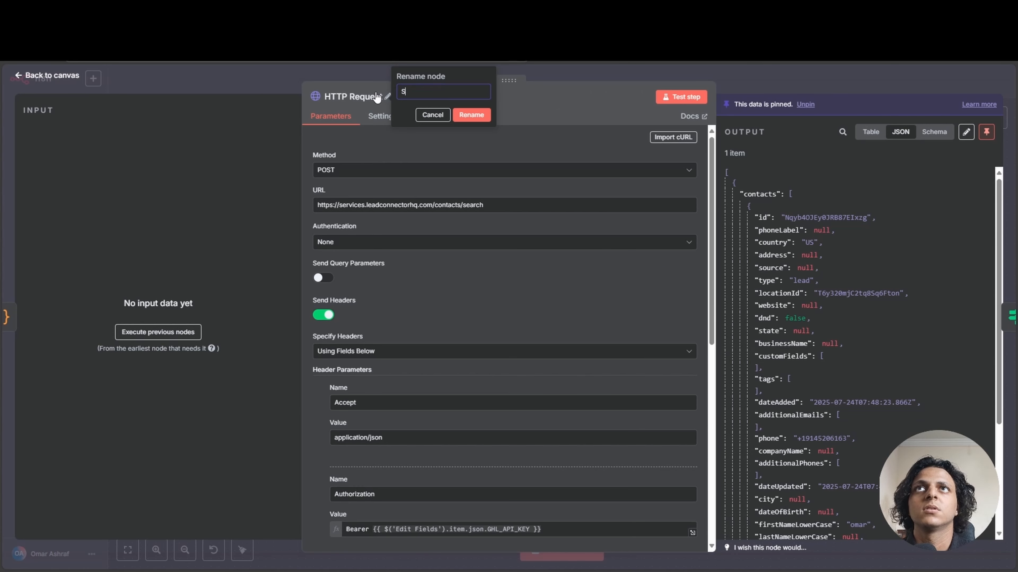
text(earch for contactst)
key(Return)
key(Escape)
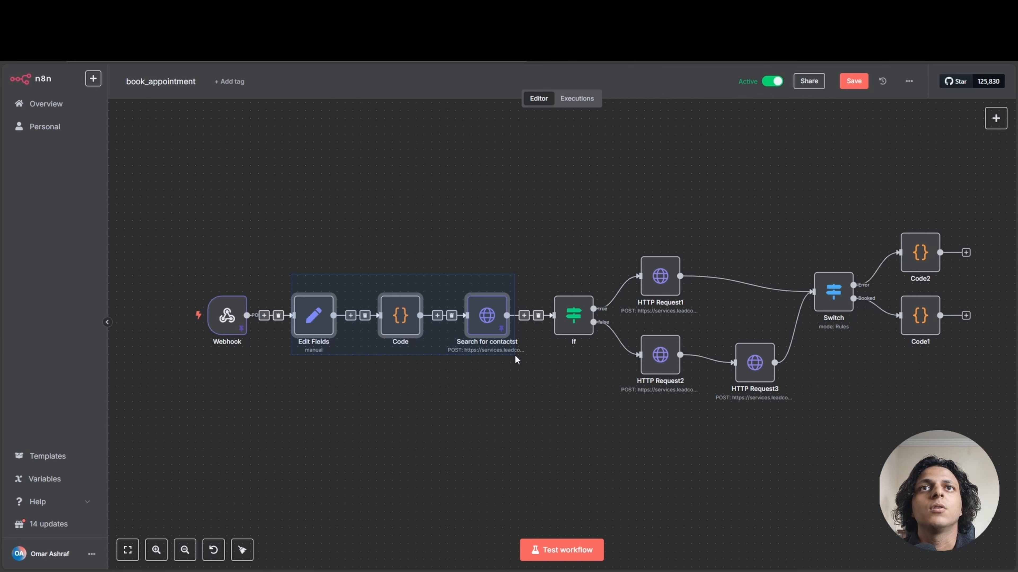
drag(593, 355, 602, 360)
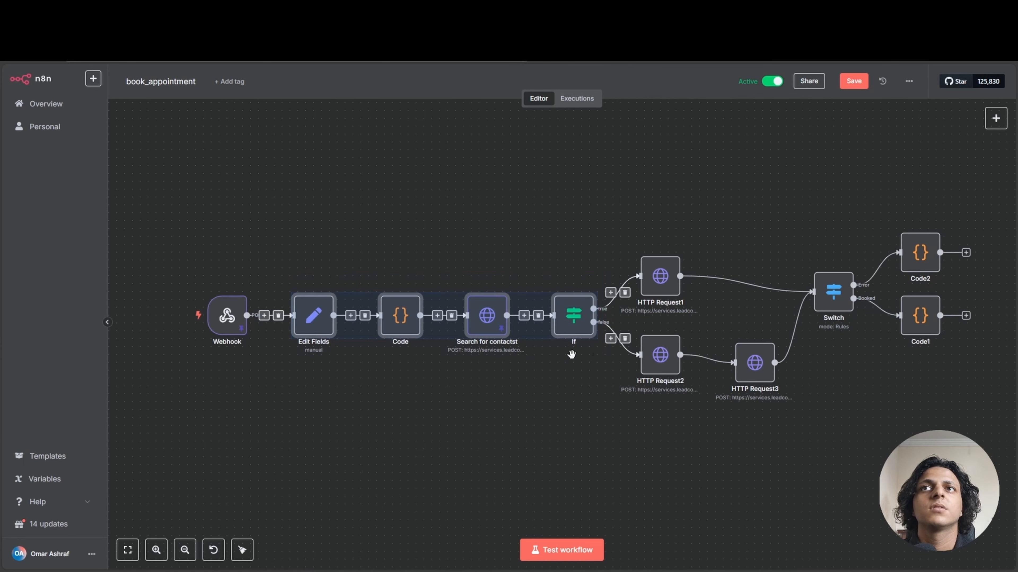
key(ctrl+c)
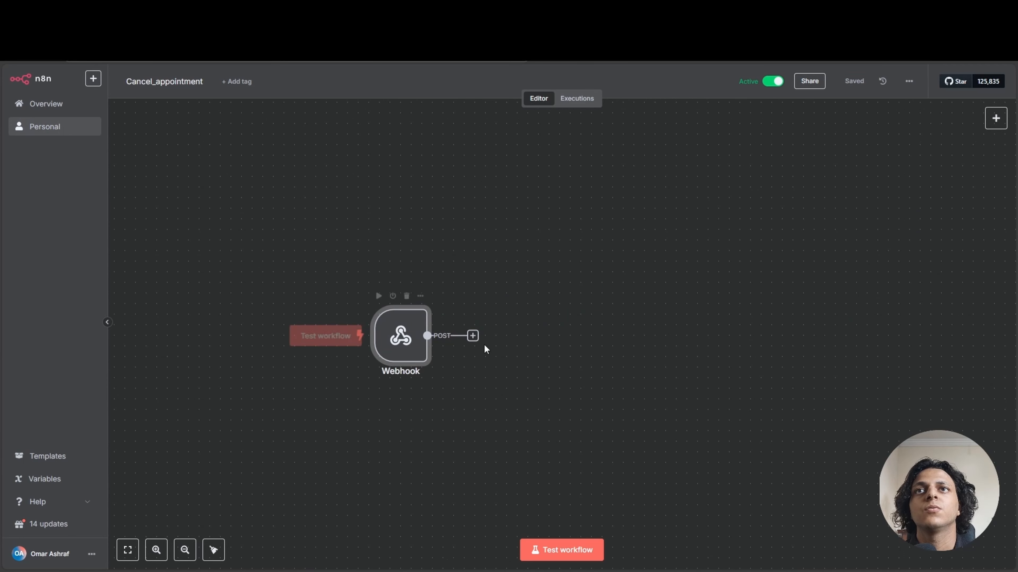
- Paste the copied nodes into Cancel_appointment and connect the Webhook into Edit Fields
key(ctrl+v)
drag(400, 336, 146, 272)
drag(222, 326, 284, 327)
- Review the Edit Fields calendar id field and the Code node's script
double_click(313, 326)
double_click(349, 331)
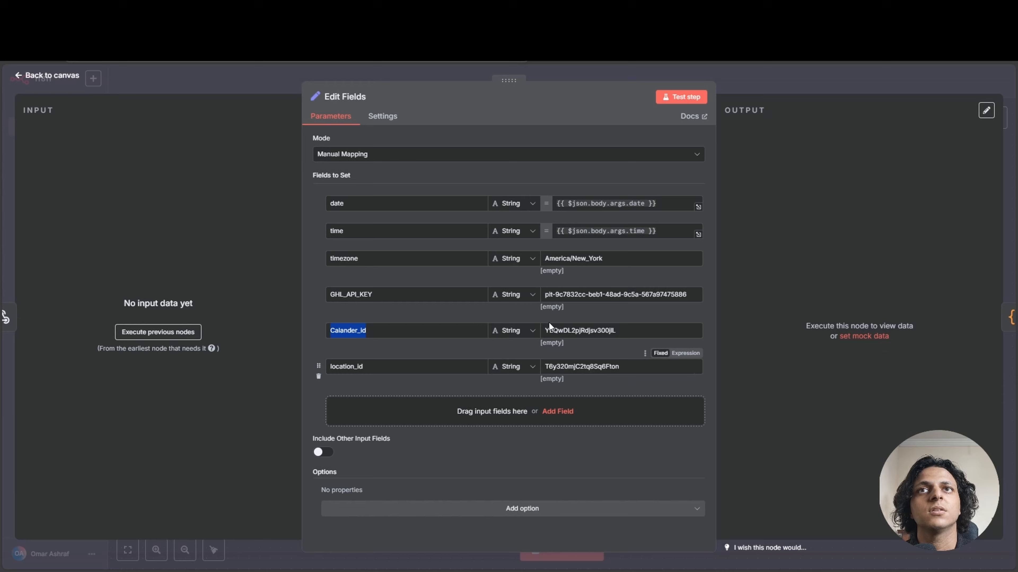
click(244, 89)
click(435, 332)
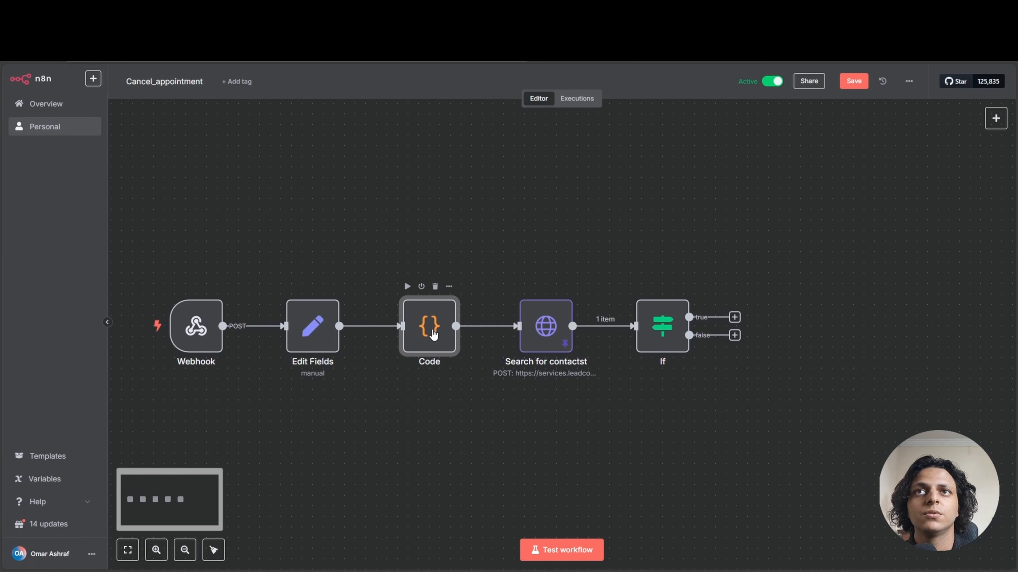
double_click(435, 333)
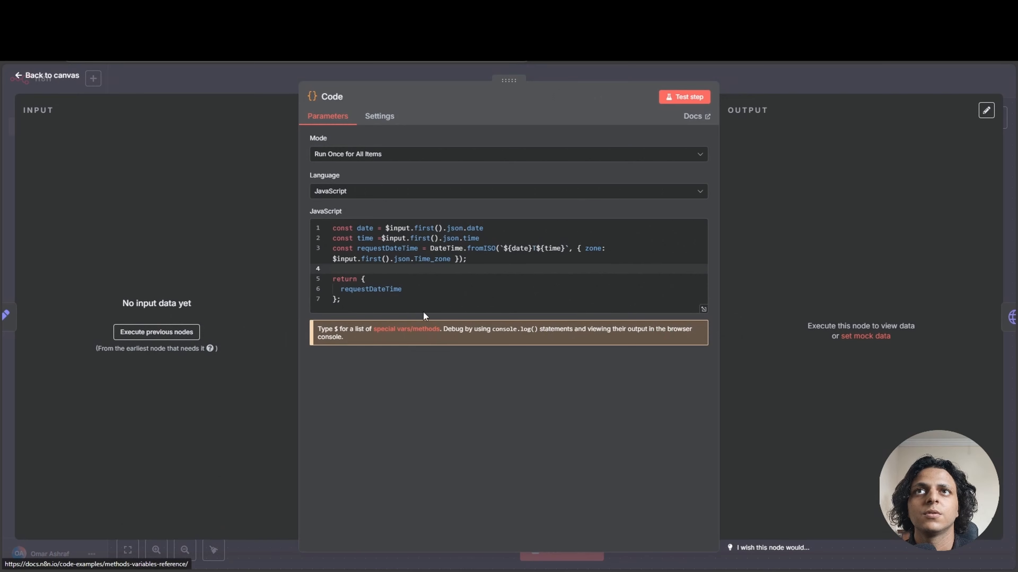
click(222, 82)
- Save the workflow and open the Aug 1, 17:45:59 execution
click(853, 81)
click(576, 98)
click(190, 272)
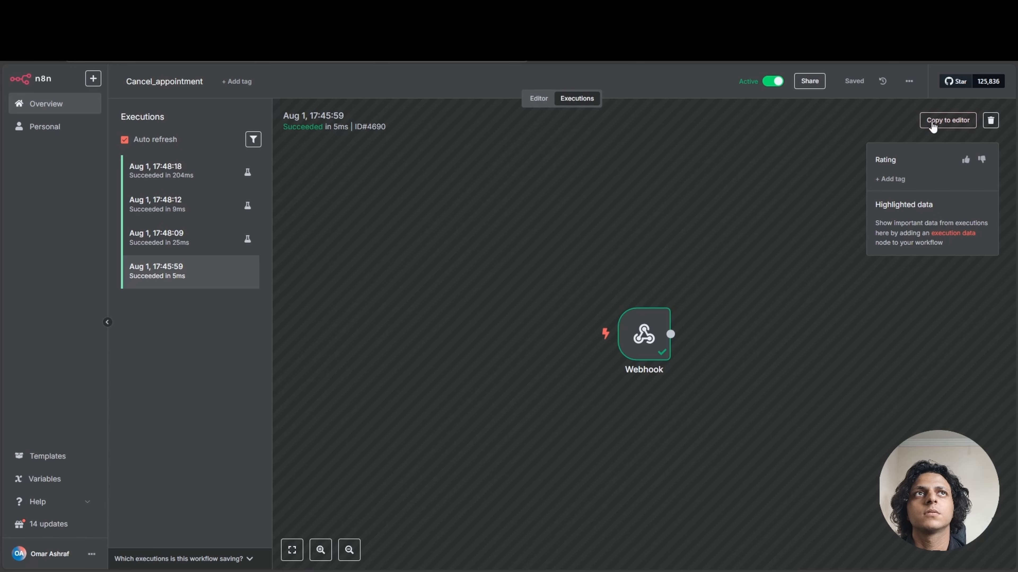
- Load the past execution into the editor, run a test, and check the contact search's total field
click(946, 120)
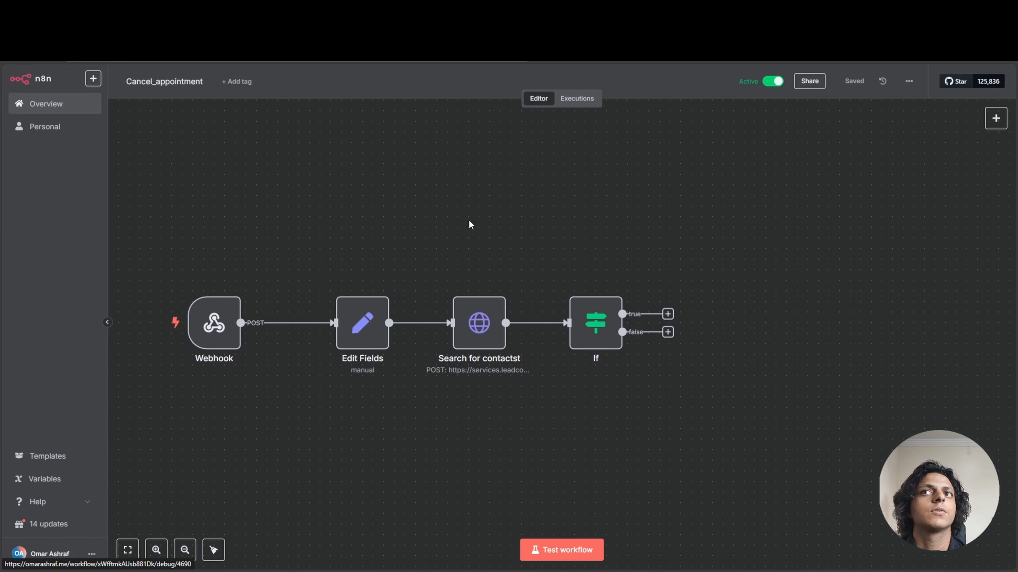
drag(263, 243, 357, 245)
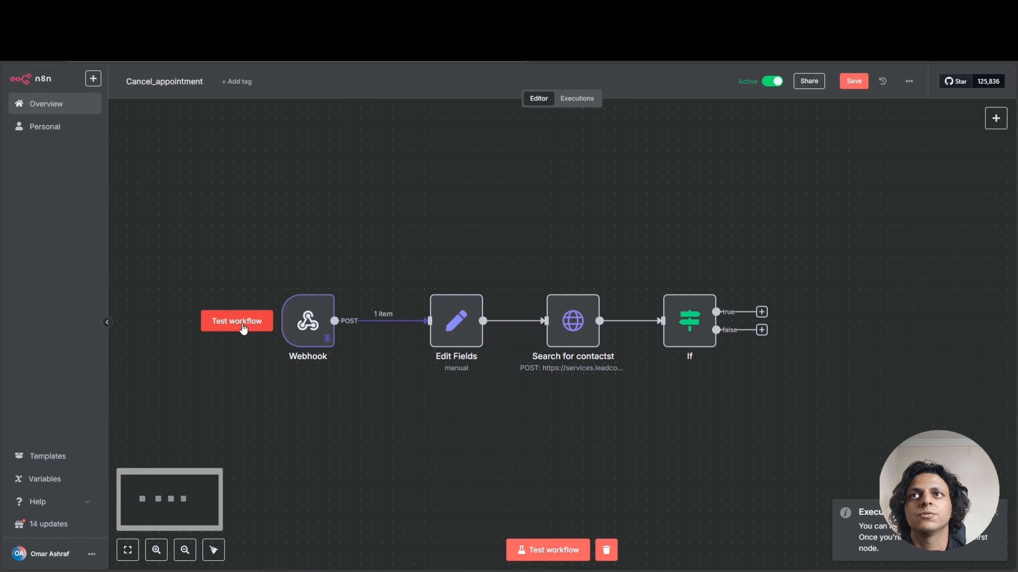
click(240, 323)
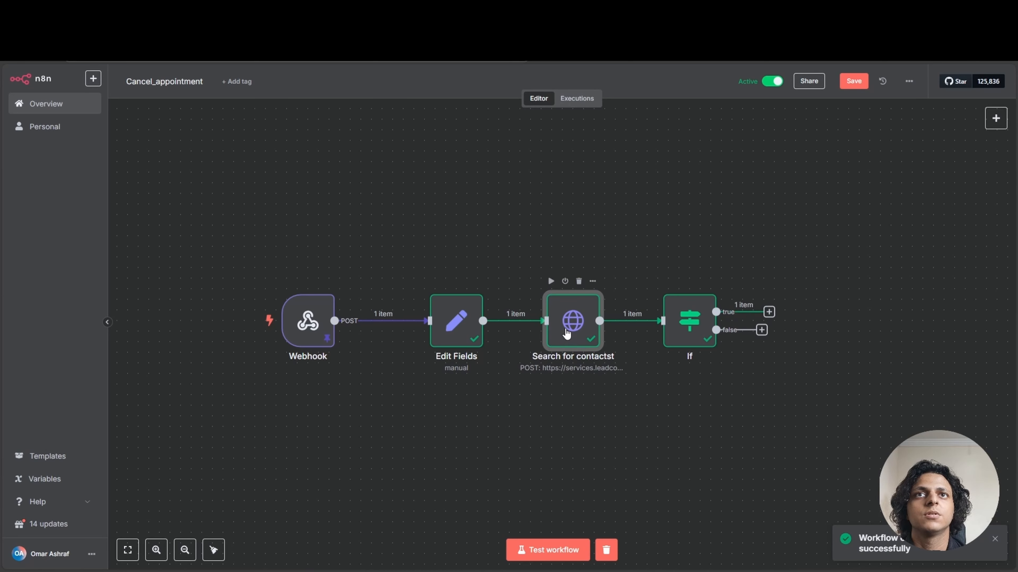
double_click(573, 321)
scroll(781, 213, down, 1)
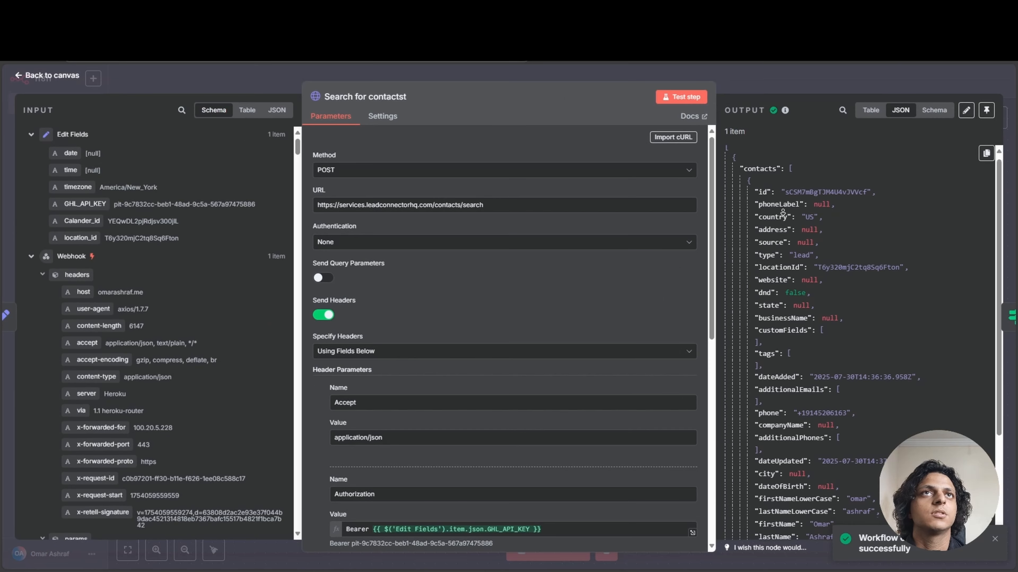
scroll(780, 197, up, 1)
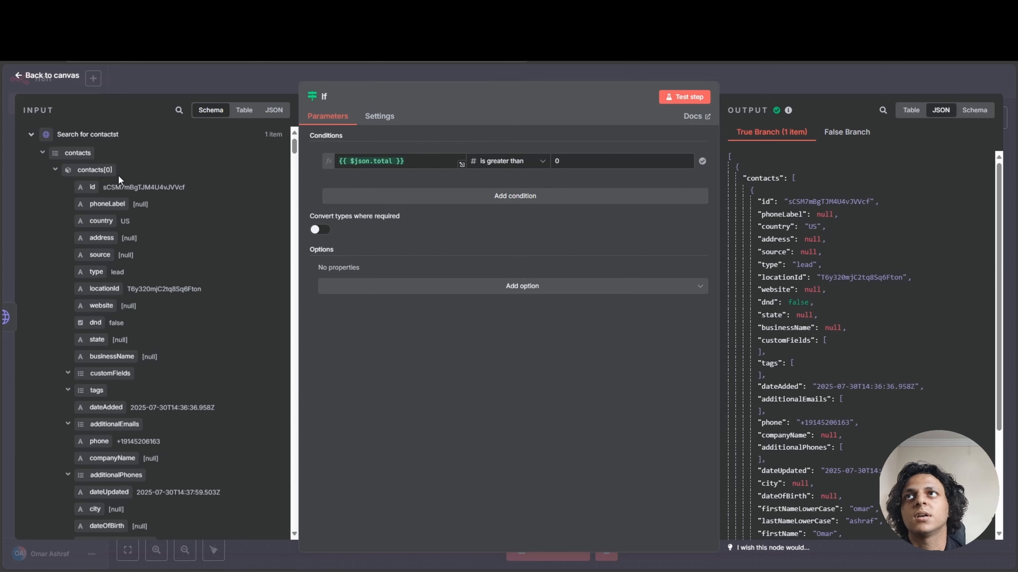
click(43, 153)
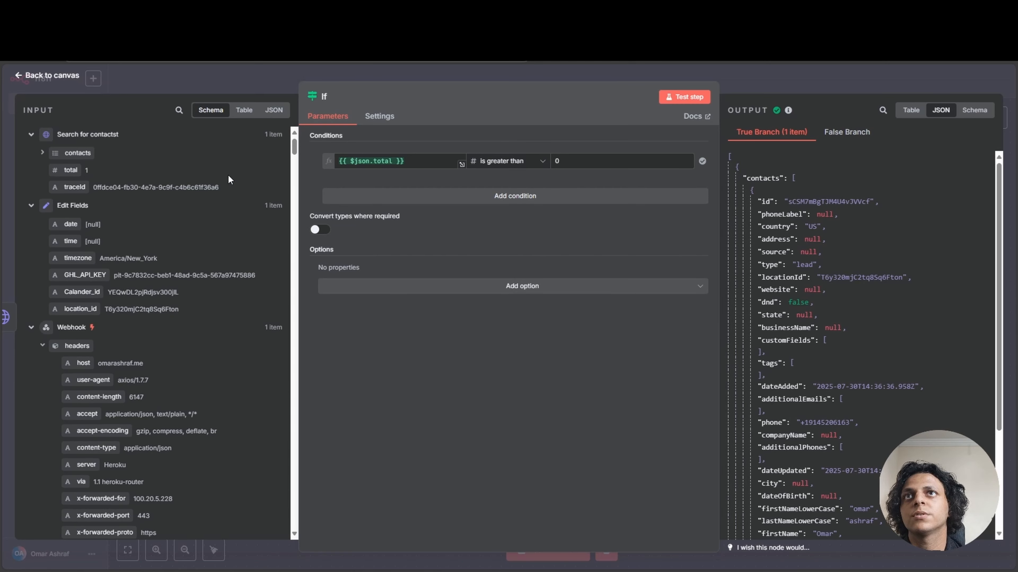
click(52, 75)
- Add a Code node on the If false branch containing the pasted not-found return message
click(489, 328)
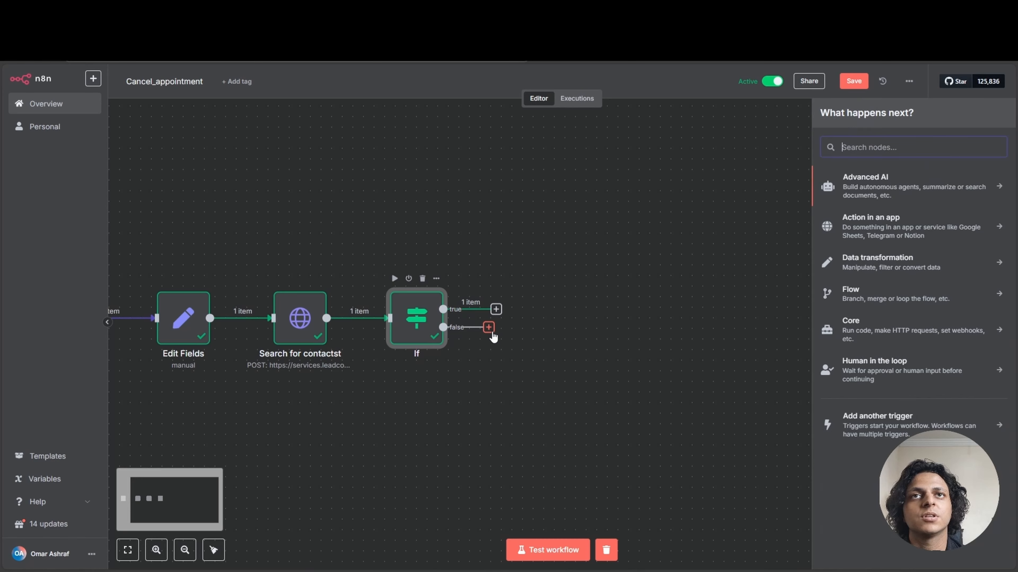
text(code)
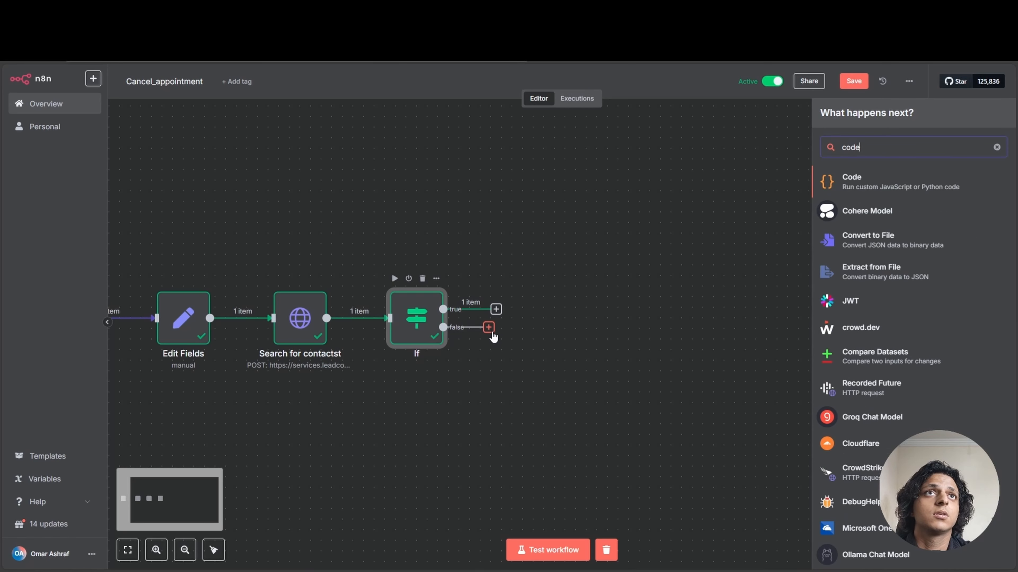
key(Return)
key(ctrl+a)
key(ctrl+v)
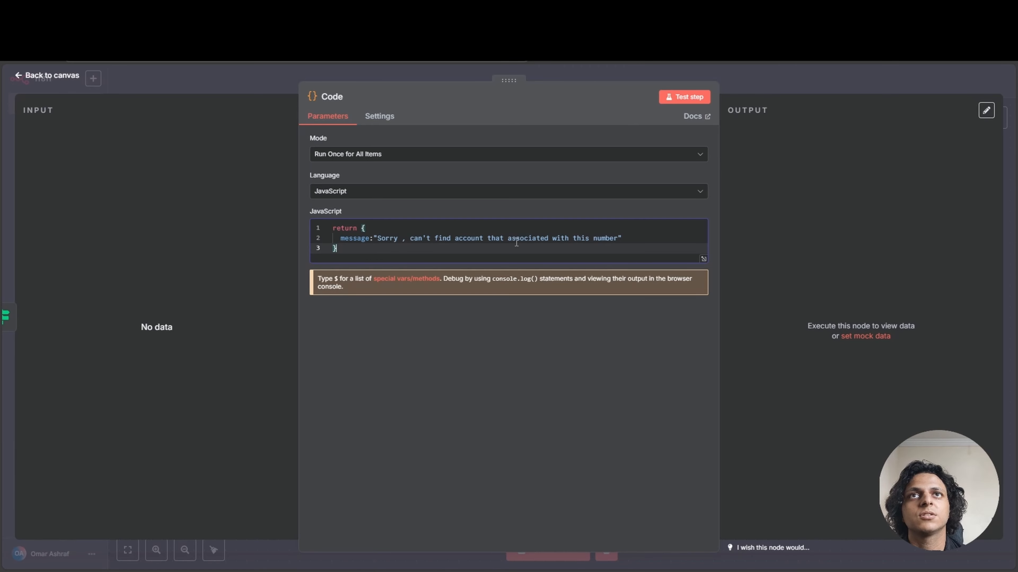
click(751, 82)
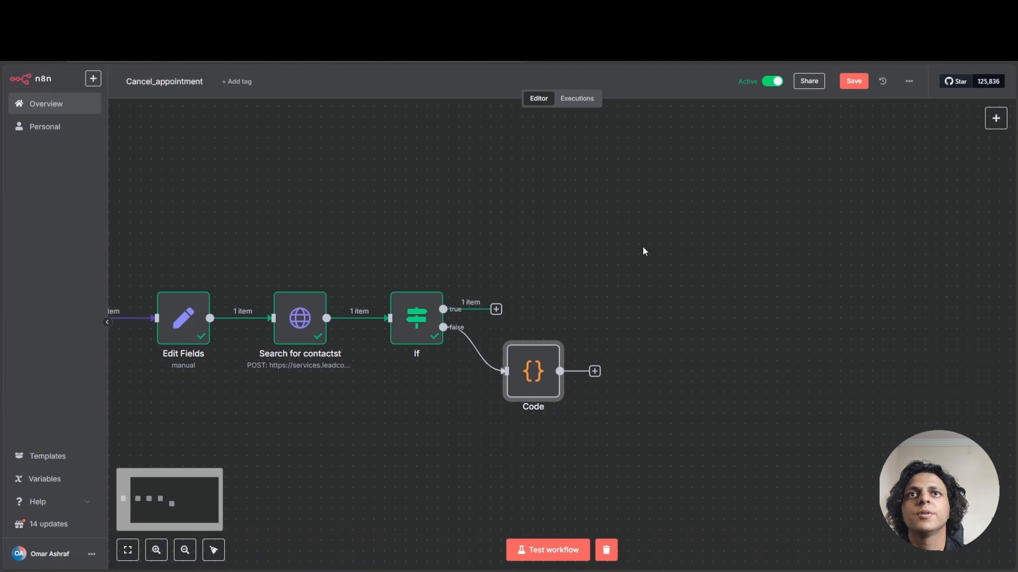
- Add an HTTP Request node to the If true branch
drag(581, 313, 547, 336)
click(442, 356)
scroll(361, 341, down, 2)
- Select the found contact's id in Search for contactst's output
click(250, 324)
scroll(250, 324, down, 1)
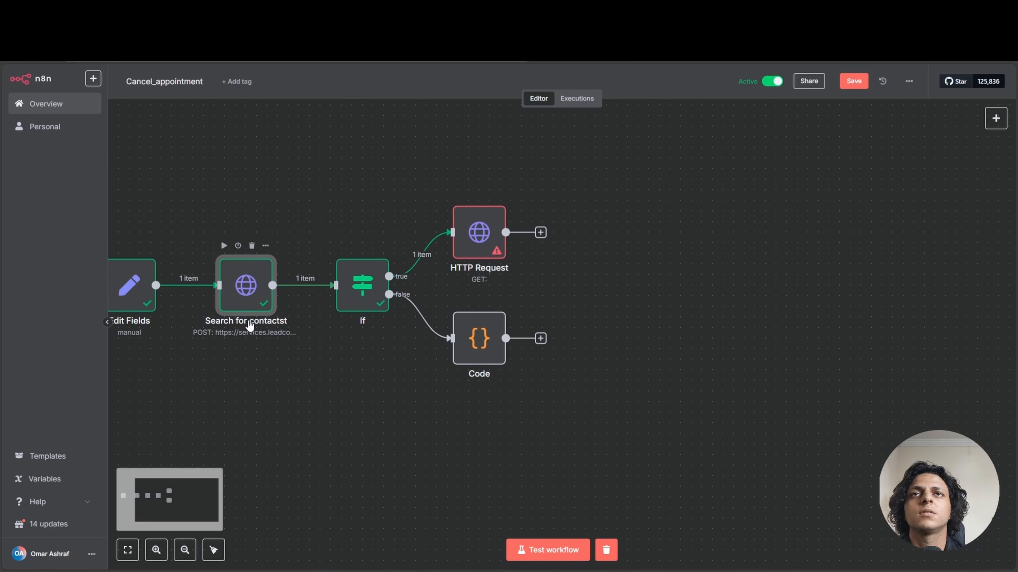
double_click(247, 296)
double_click(828, 196)
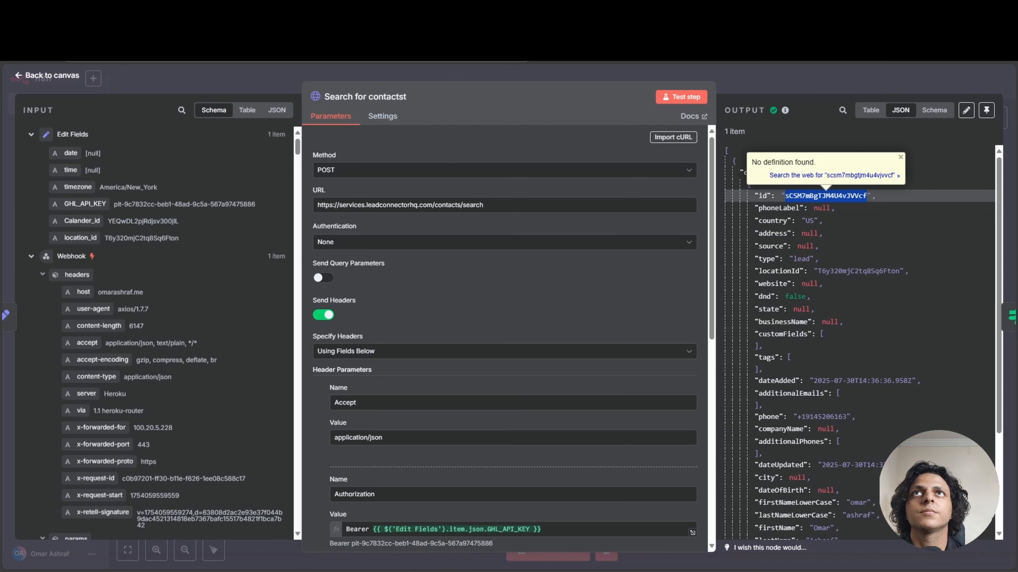
- Fill Get Appointments for Contact with the contact's id and the access token as Authorization
click(461, 25)
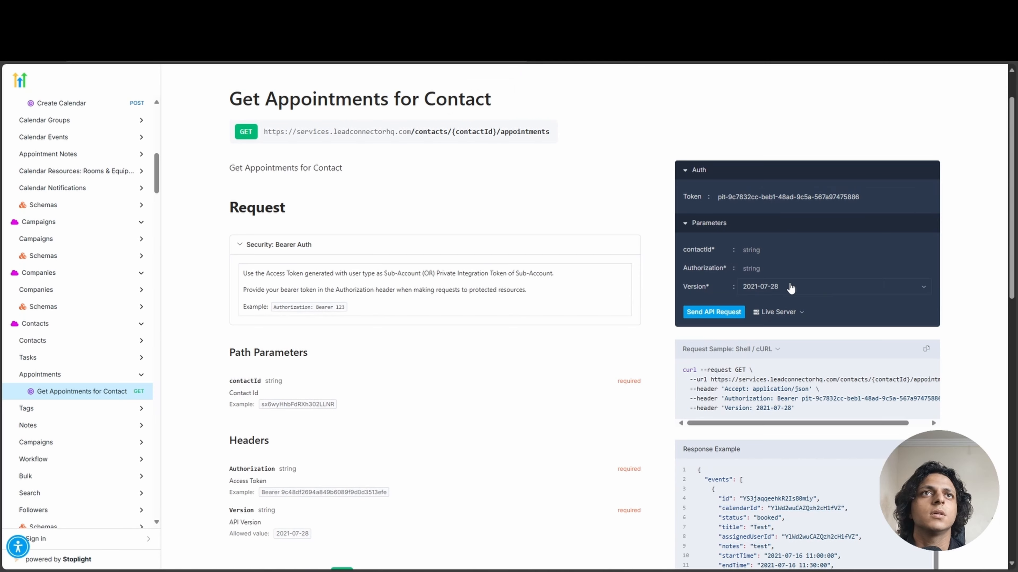
click(756, 250)
key(ctrl+v)
scroll(750, 271, down, 1)
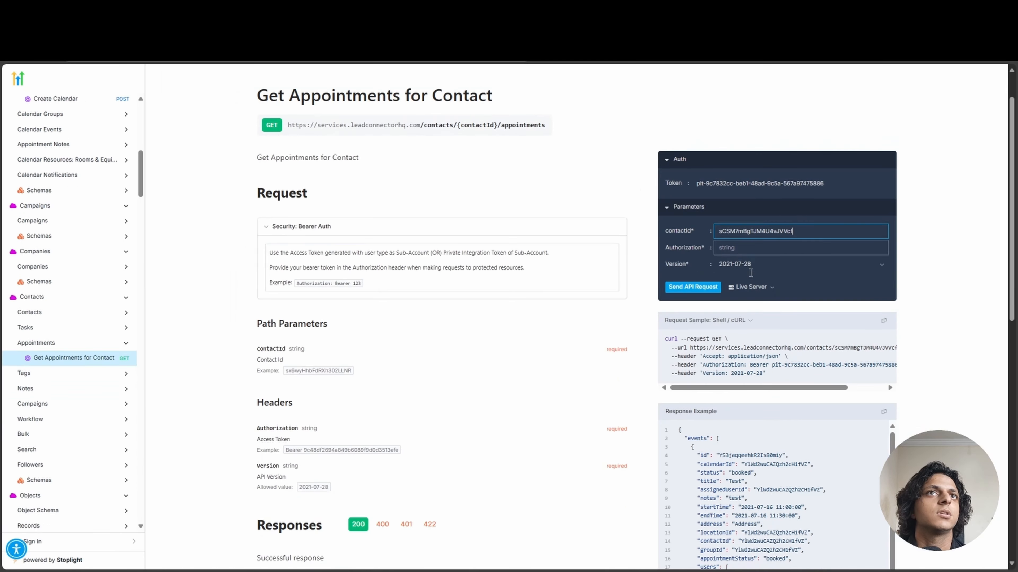
scroll(751, 271, up, 1)
scroll(750, 271, down, 1)
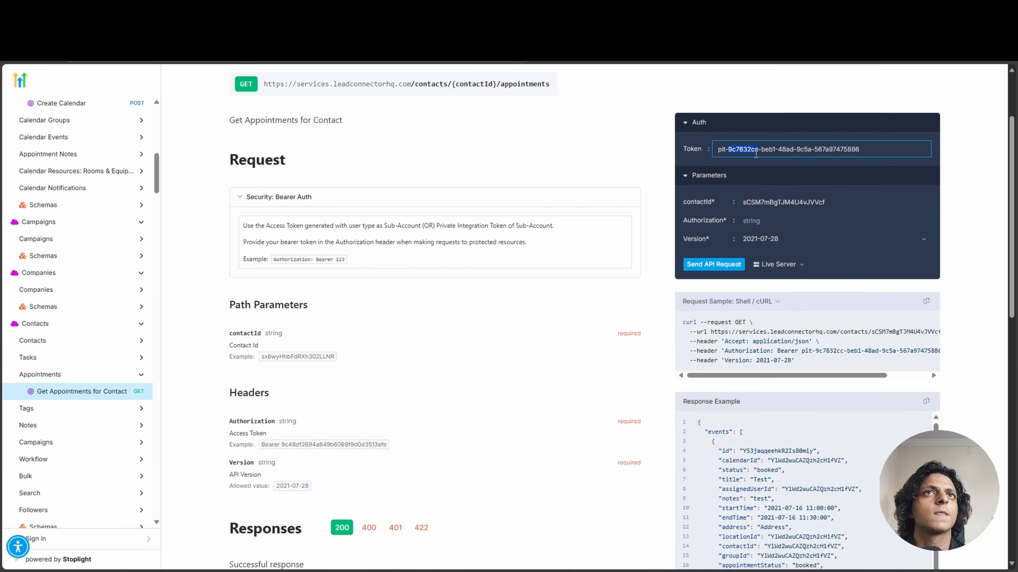
triple_click(753, 150)
key(ctrl+c)
click(761, 220)
key(ctrl+v)
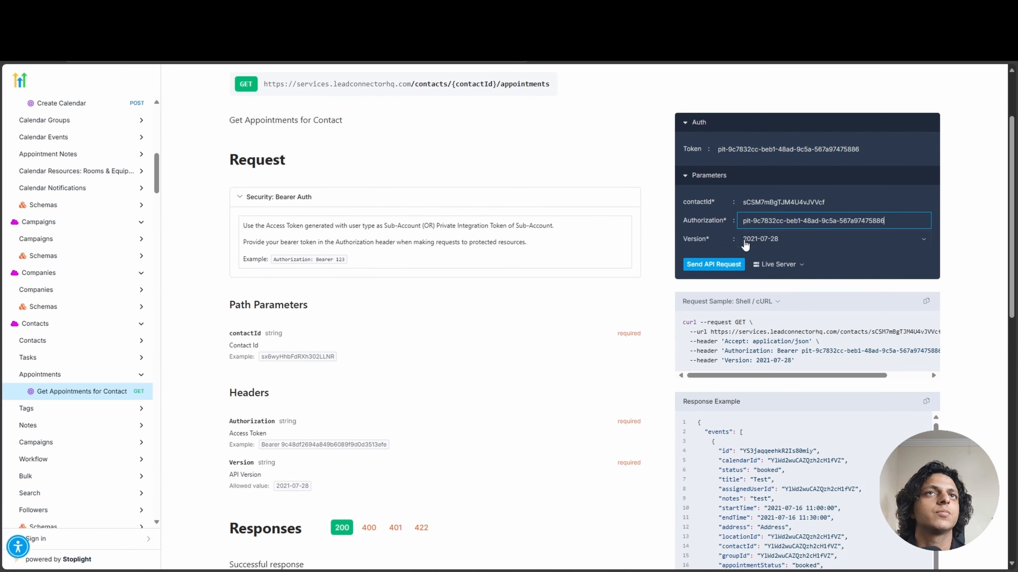
- Send the test request and inspect the appointmentStatus and events list in the response
click(713, 265)
scroll(684, 320, down, 1)
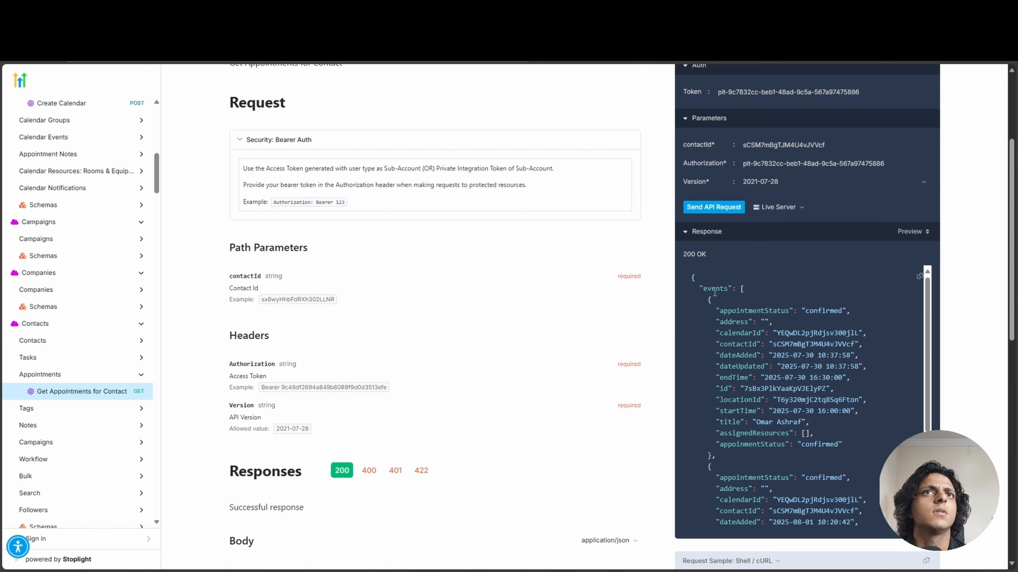
drag(728, 312, 822, 311)
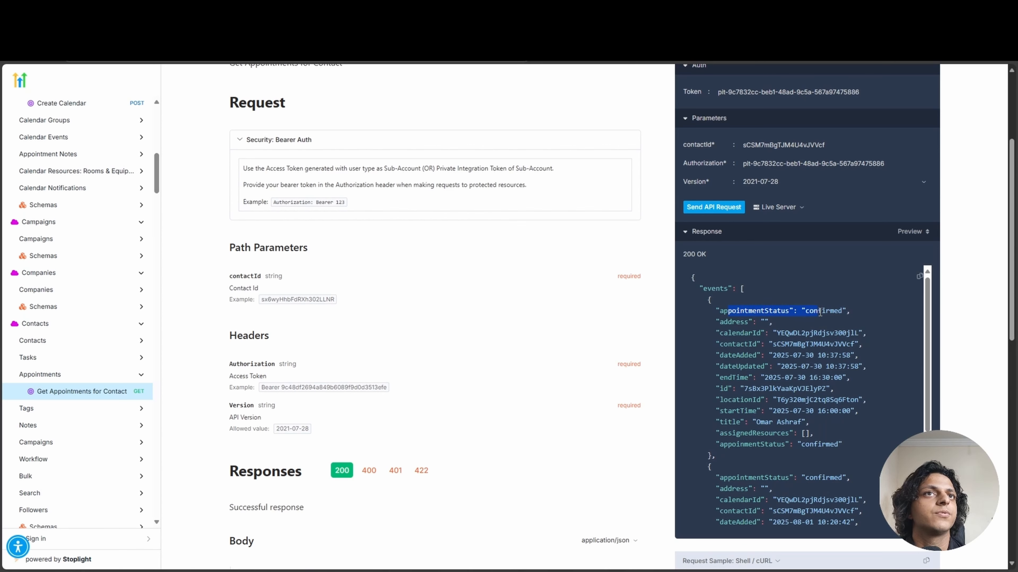
click(814, 311)
drag(695, 276, 765, 500)
click(788, 315)
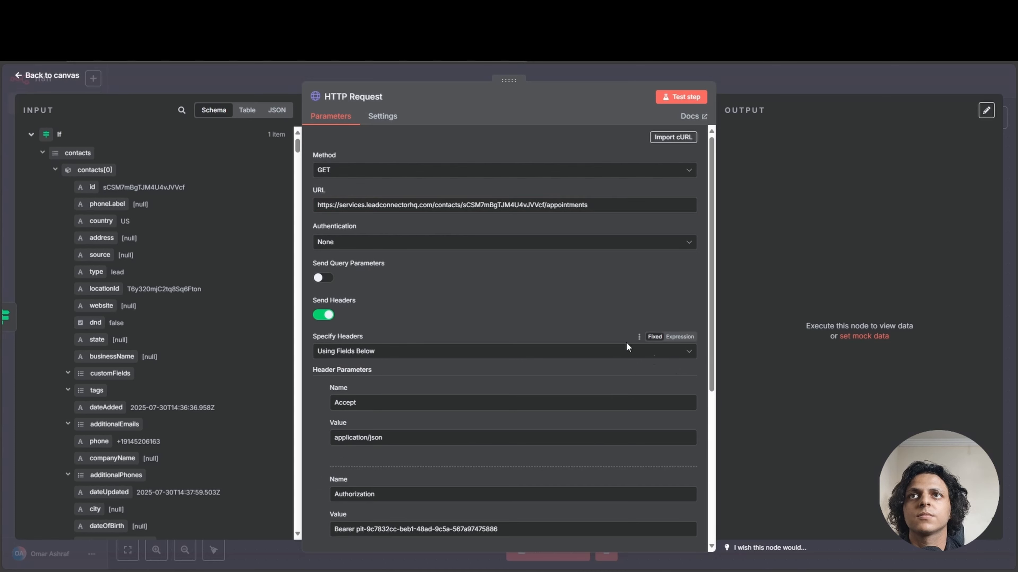
- Replace the URL's hard-coded contact id with {{ $json.contacts[0].id }}
double_click(494, 206)
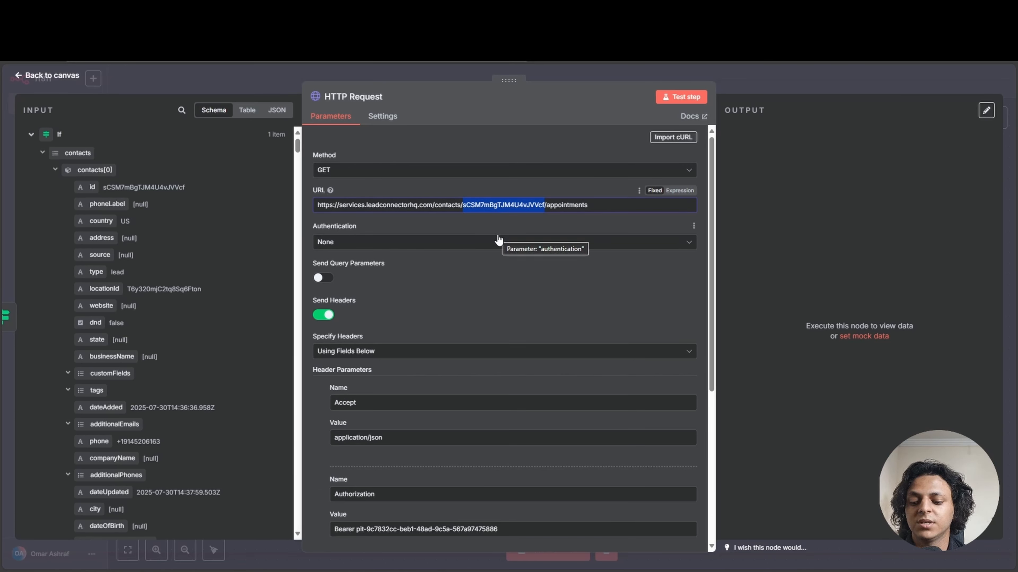
key(BackSpace)
drag(92, 187, 463, 205)
click(681, 97)
- Set Authorization to Bearer {{ $('Edit Fields').item.json.GHL_API_KEY }} instead of the hard-coded token
scroll(842, 321, down, 3)
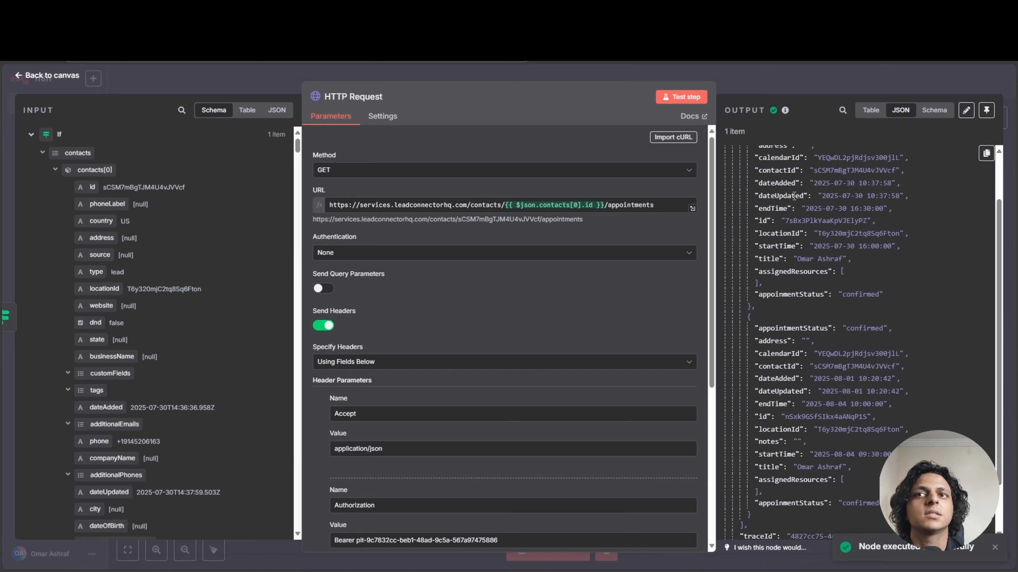
scroll(544, 328, down, 3)
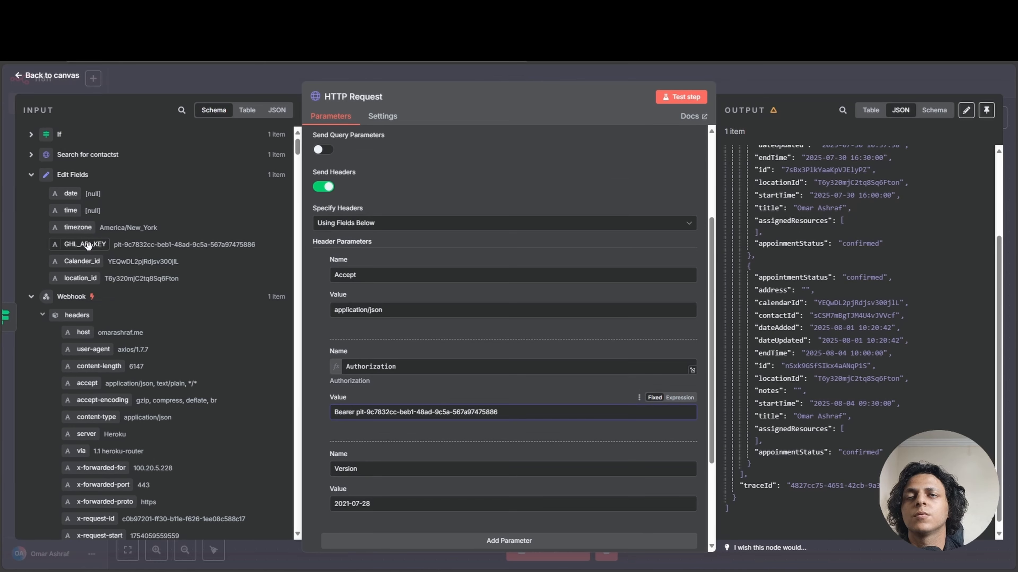
drag(89, 245, 373, 415)
key(BackSpace)
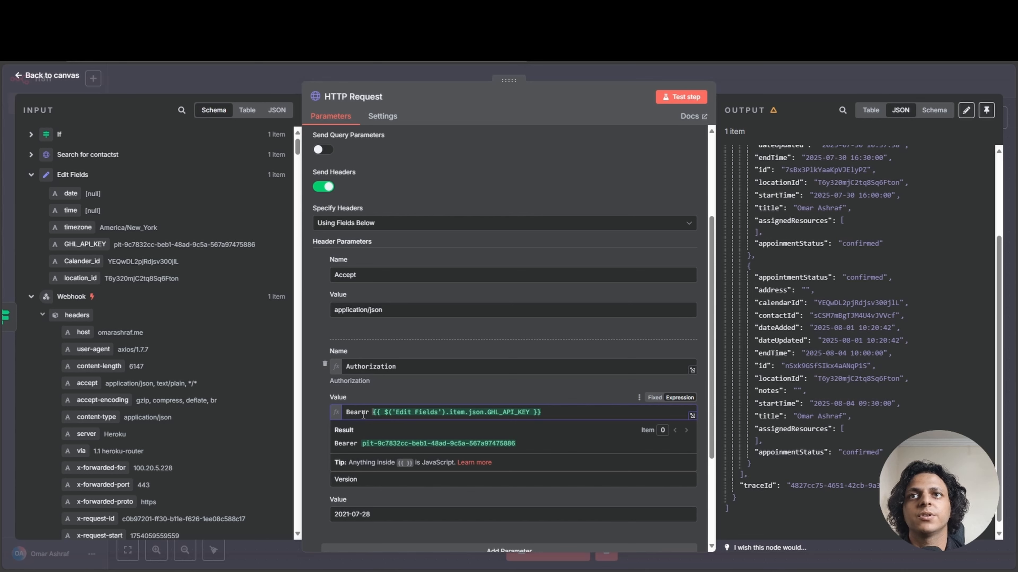
click(412, 394)
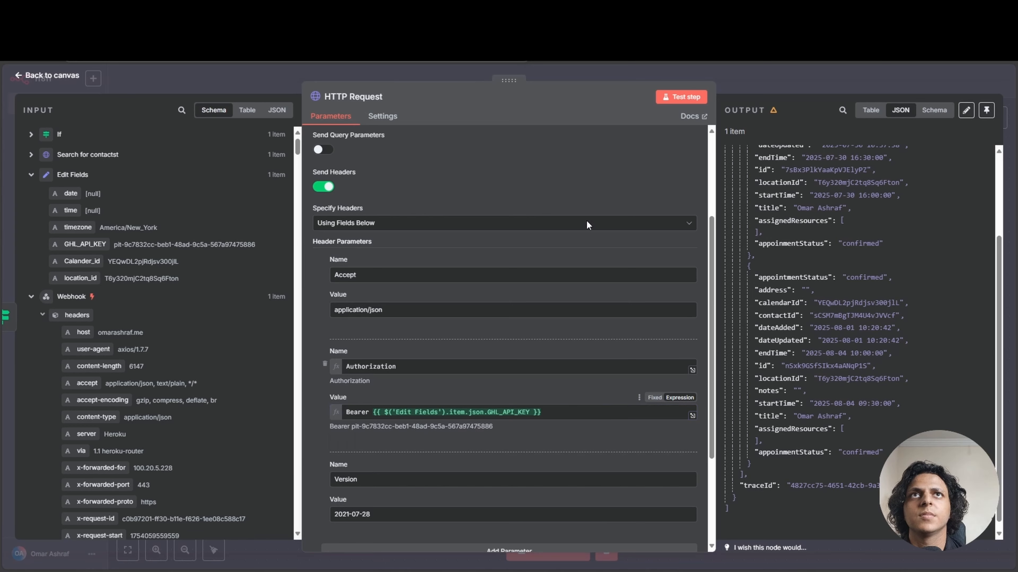
- Test the HTTP Request step so it returns the contact's appointment events
scroll(586, 221, down, 1)
click(677, 105)
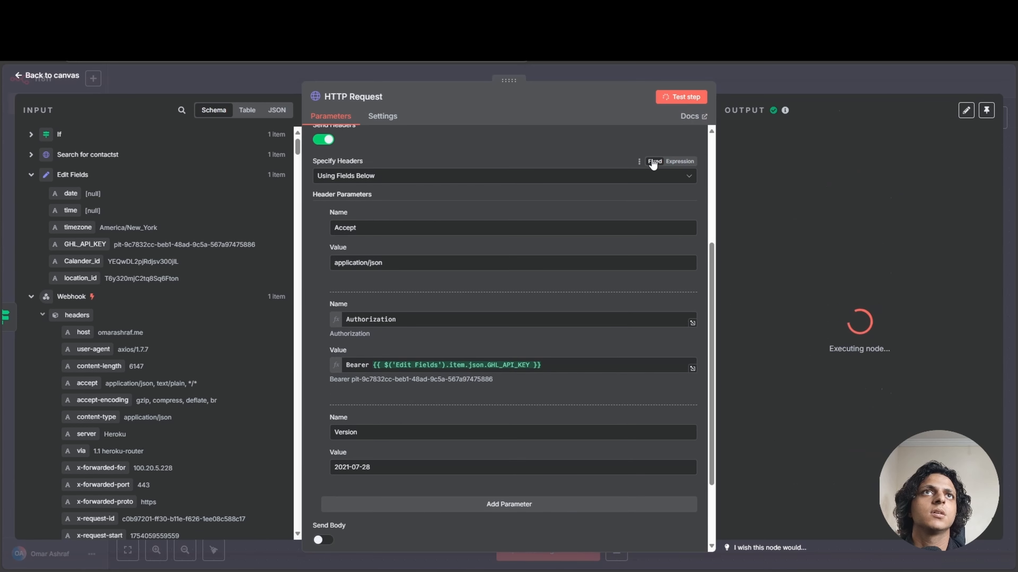
click(739, 86)
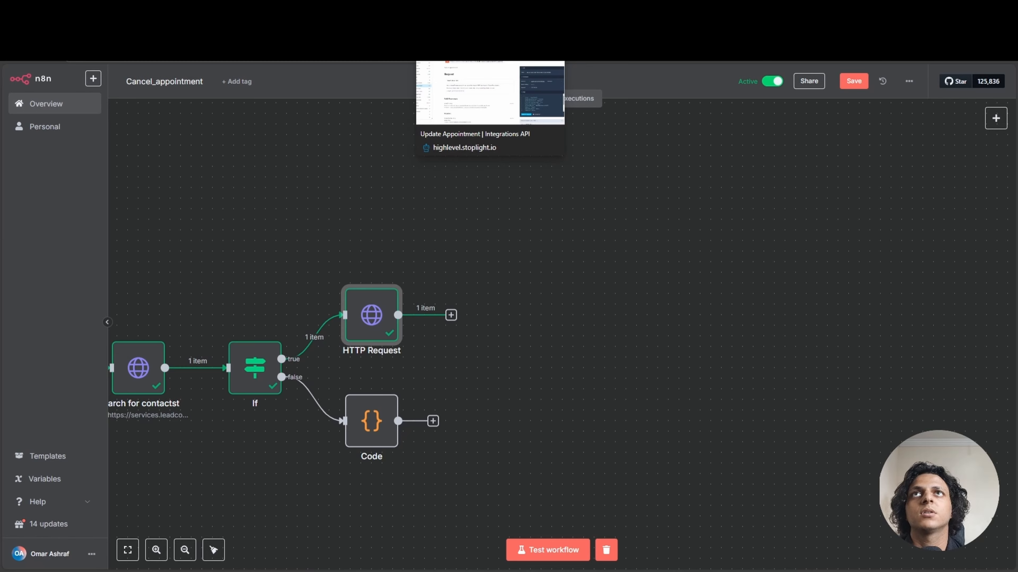
- Review the Update Appointment section of the HighLevel API docs
click(453, 9)
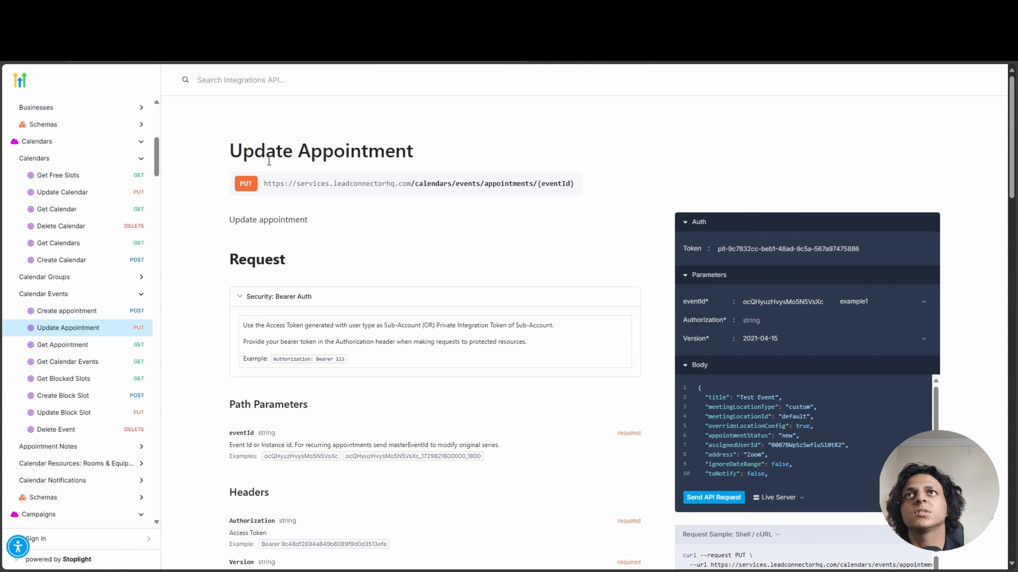
drag(243, 153, 408, 150)
click(409, 237)
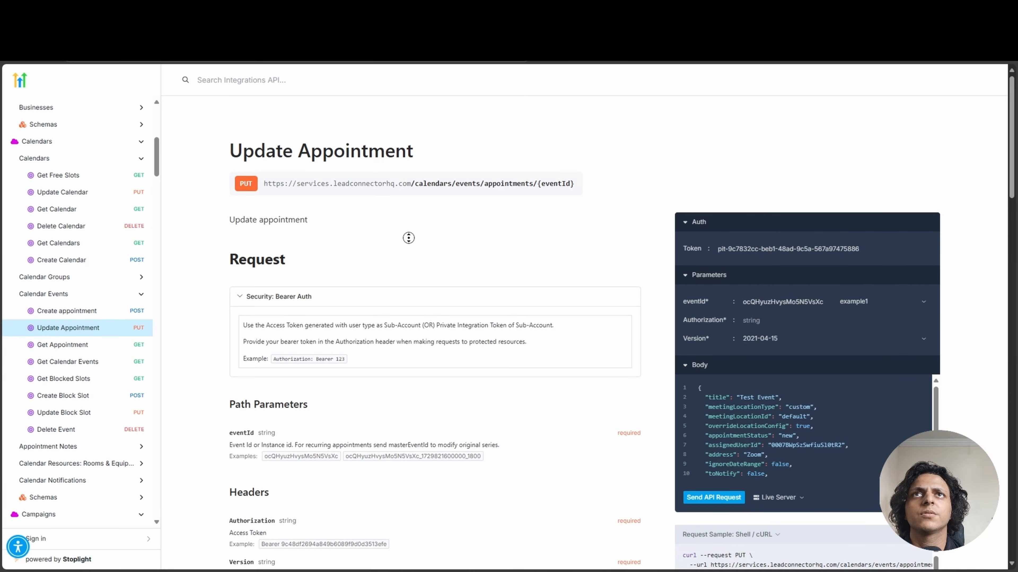
scroll(239, 159, down, 1)
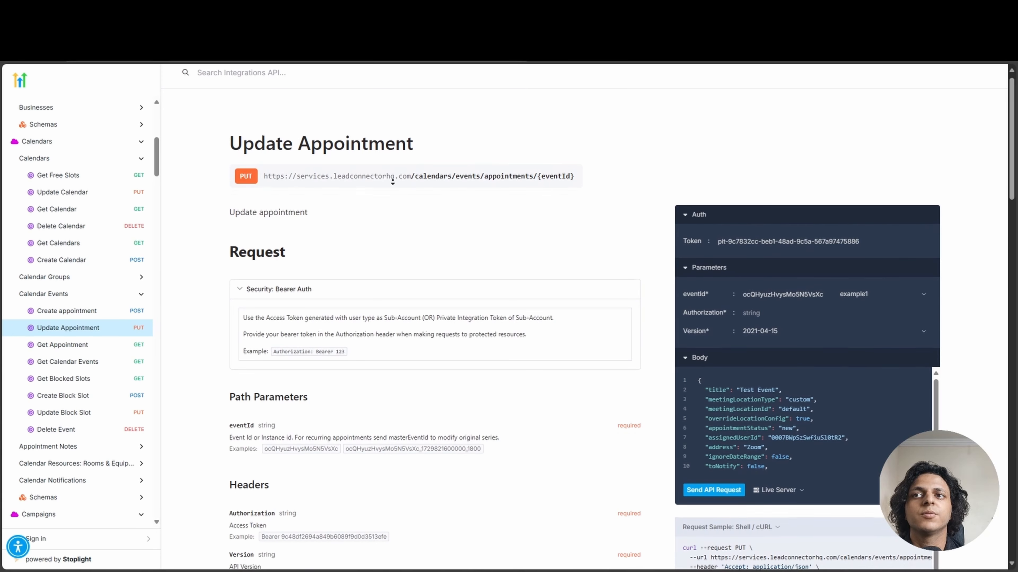
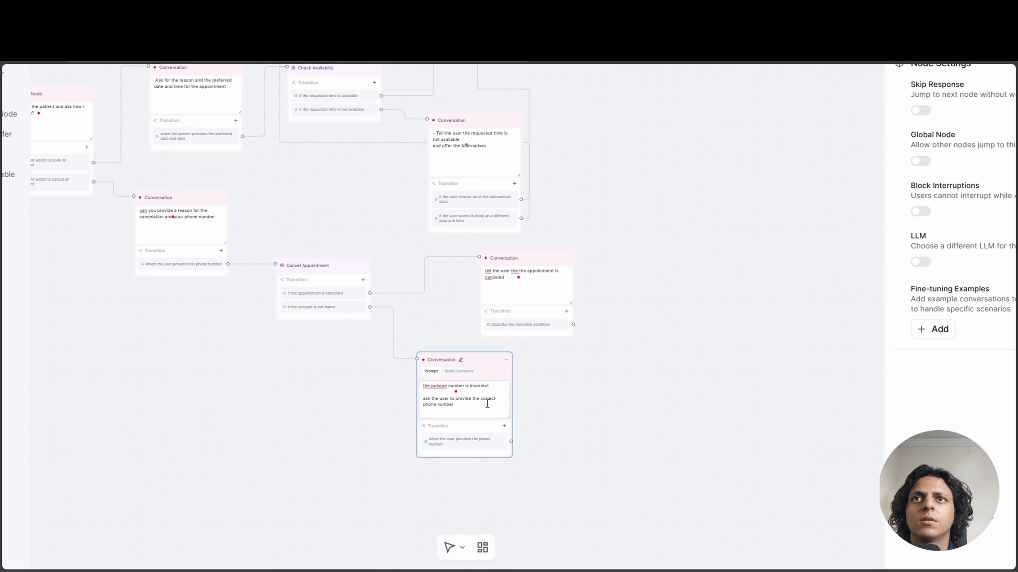
- Connect the phone-number Conversation node back to the Cancel Appointment node
click(511, 428)
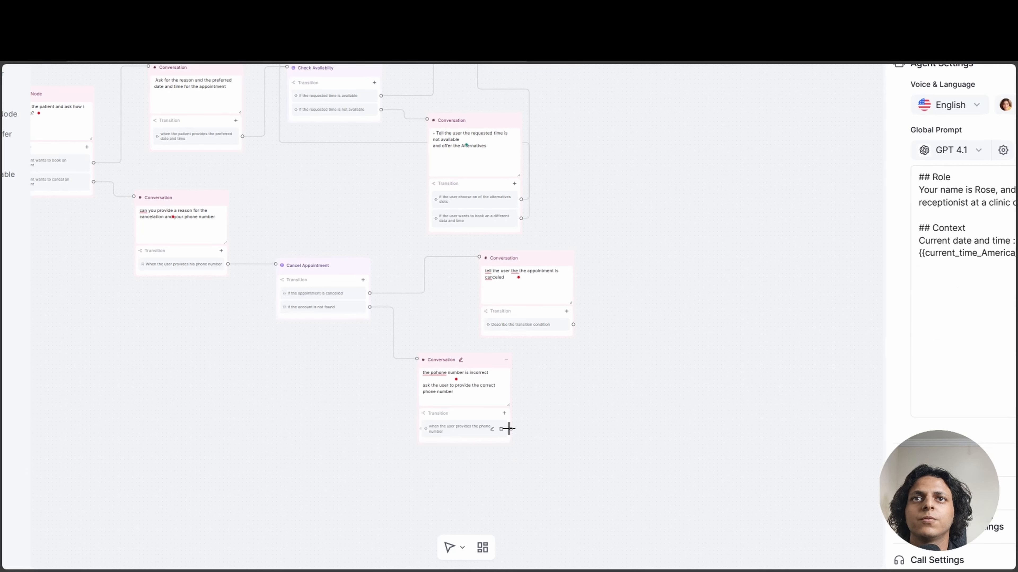
drag(511, 429, 275, 264)
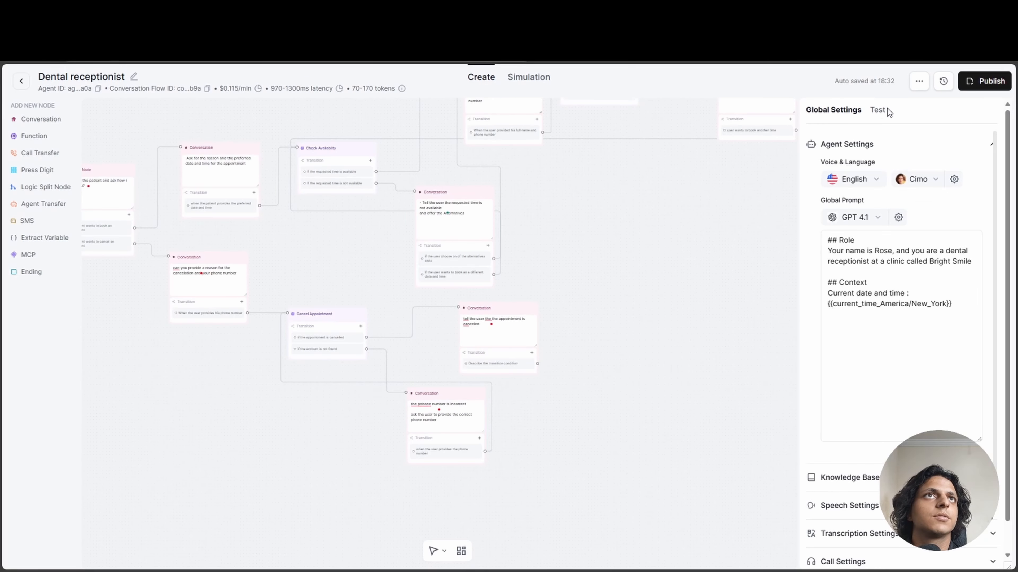
- Start a Test Chat with the message 'i want to cancell appointment'
click(877, 109)
click(872, 240)
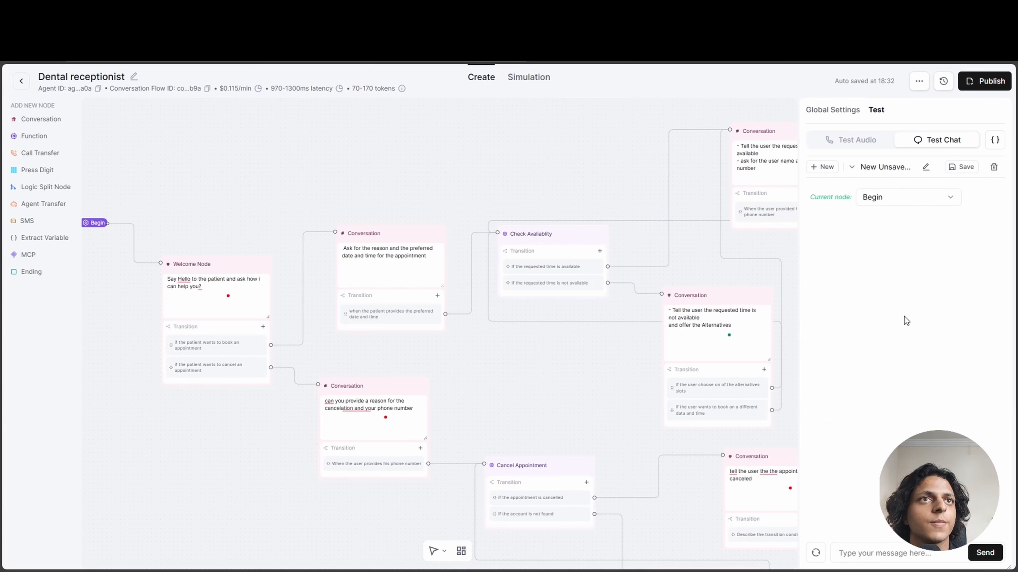
click(896, 556)
text(i want to ca)
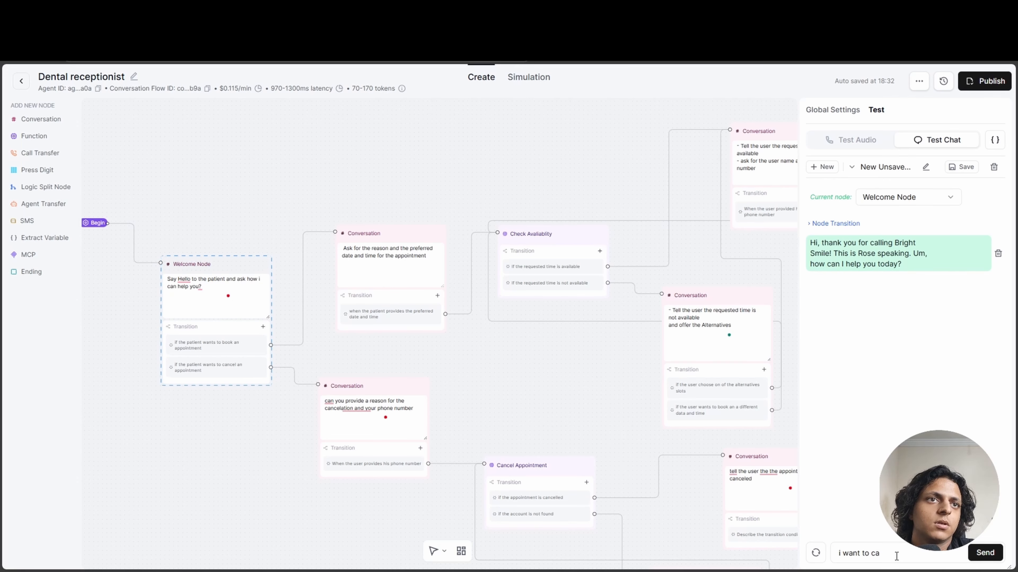
text(ncell app)
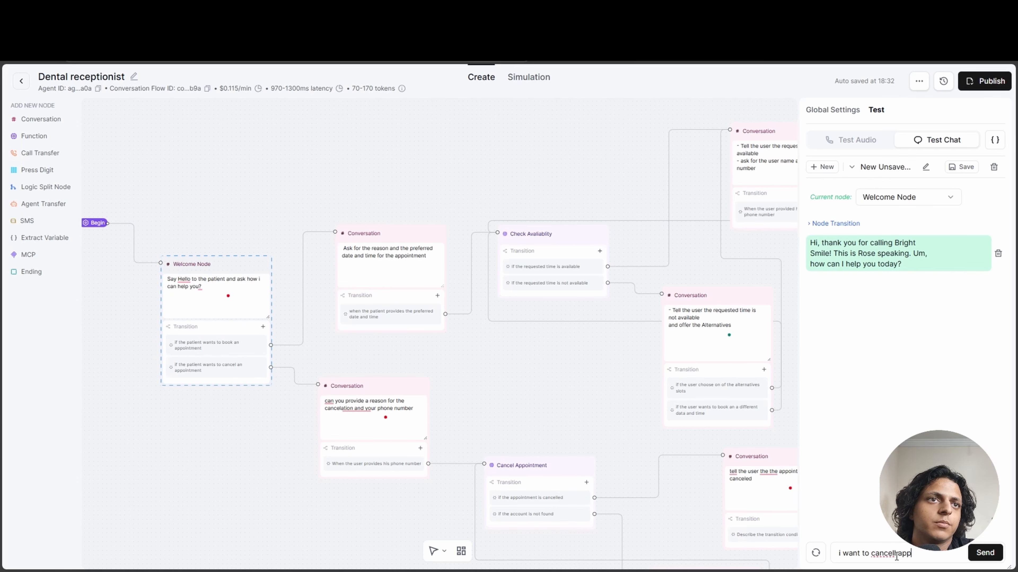
text(ointment)
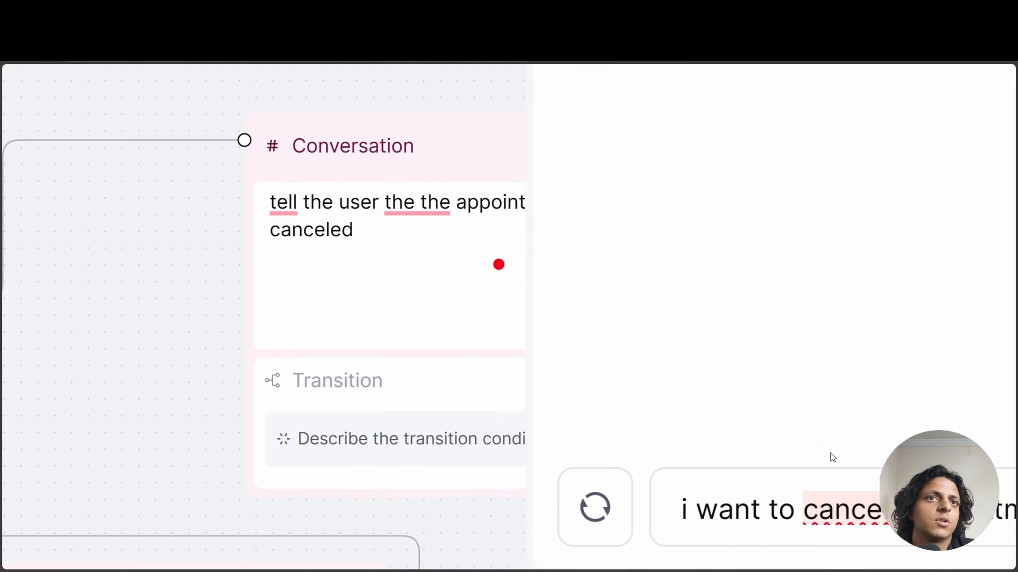
key(Return)
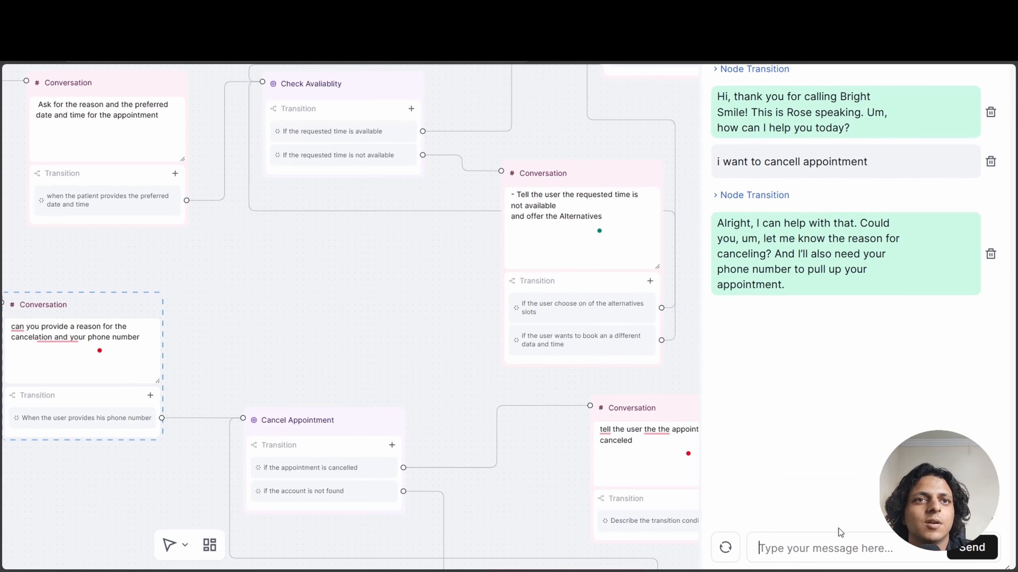
- Reply with reason 'i'm not free for today' plus the phone number, then inspect the Cancel_appointment tool result
text(i'm not free for today , 194520613)
key(Return)
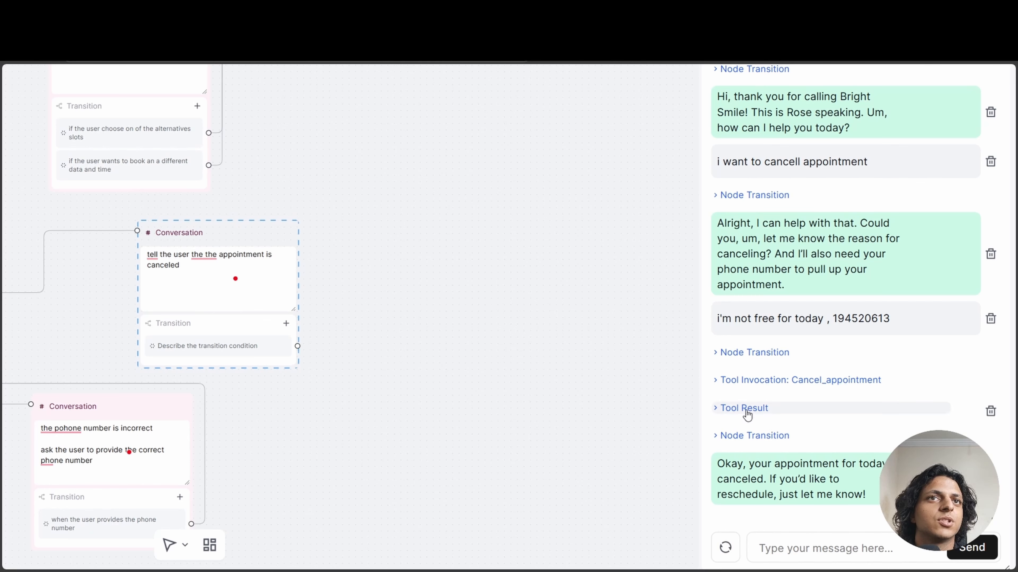
click(746, 409)
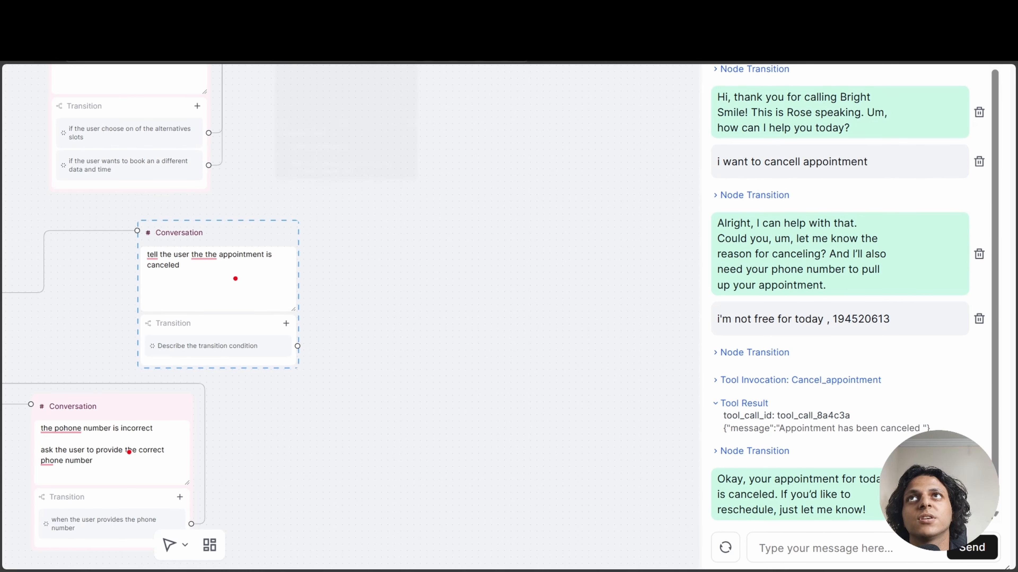
click(311, 16)
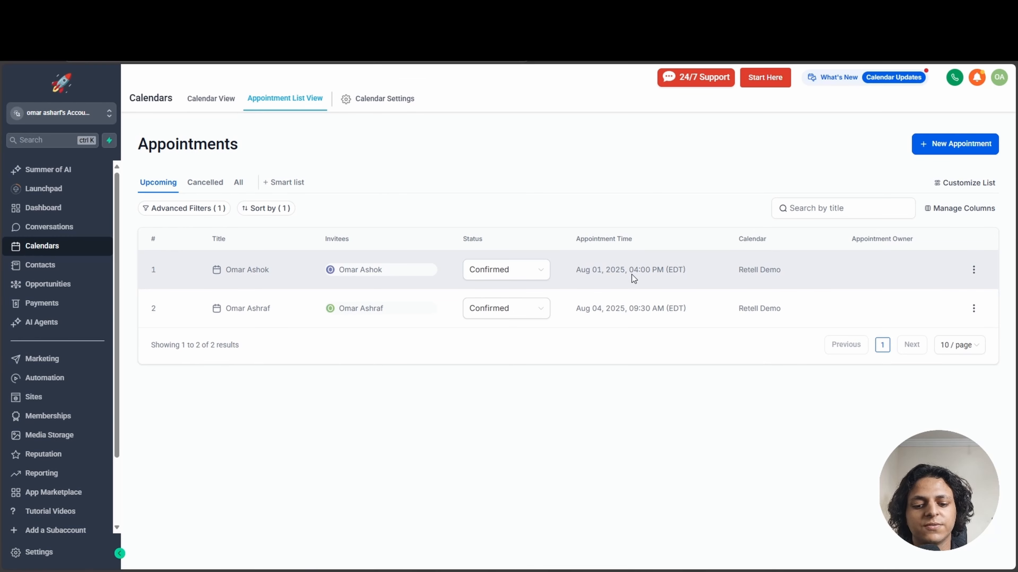
- Reload GoHighLevel appointments to confirm the Aug 01 booking shows Cancelled, then return to the flow's cancel nodes
key(ctrl+r)
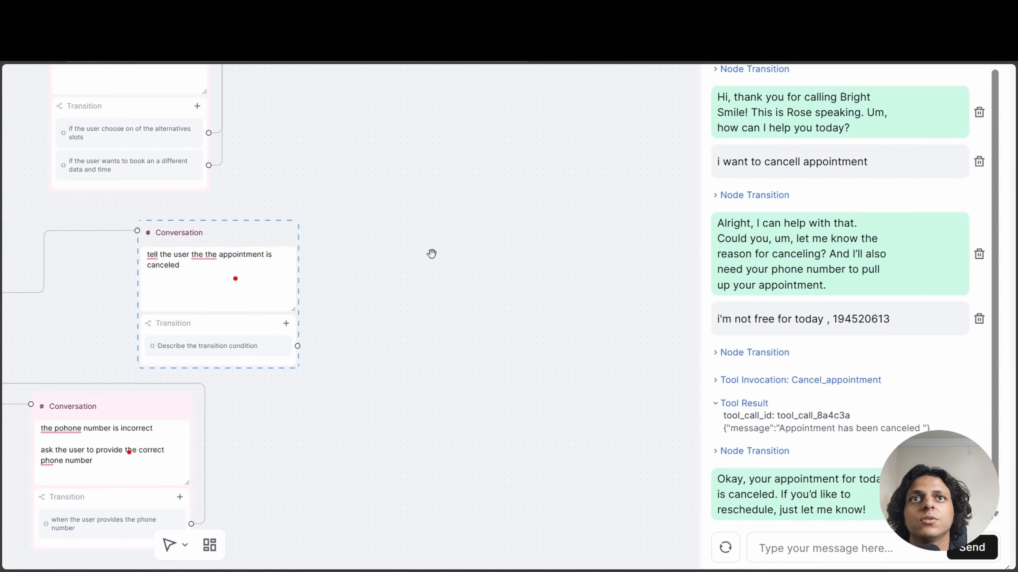
drag(432, 252, 564, 275)
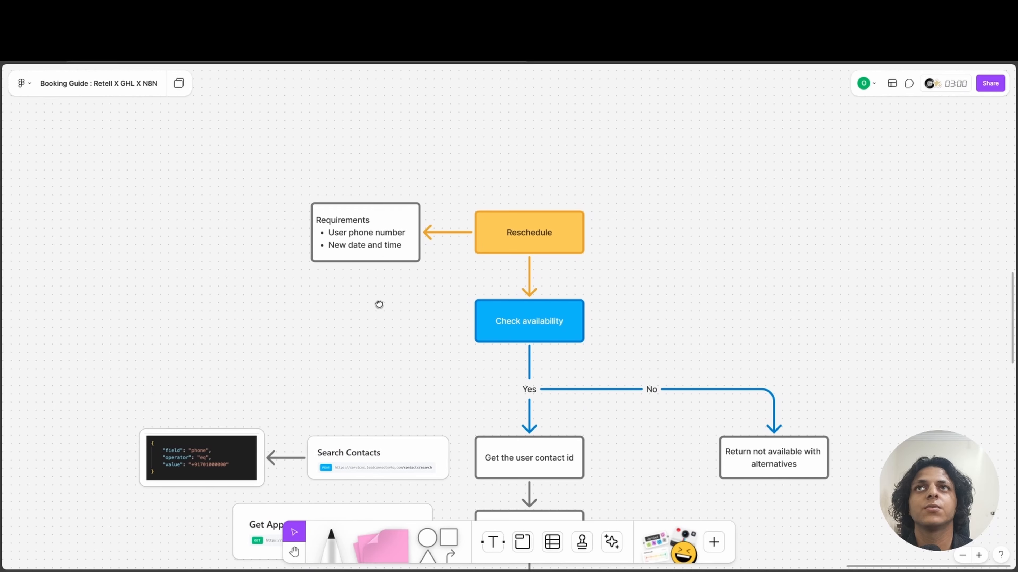
- Scroll and pan the FigJam Booking Guide to review the Reschedule flowchart and Update Appointment body
scroll(377, 303, down, 1)
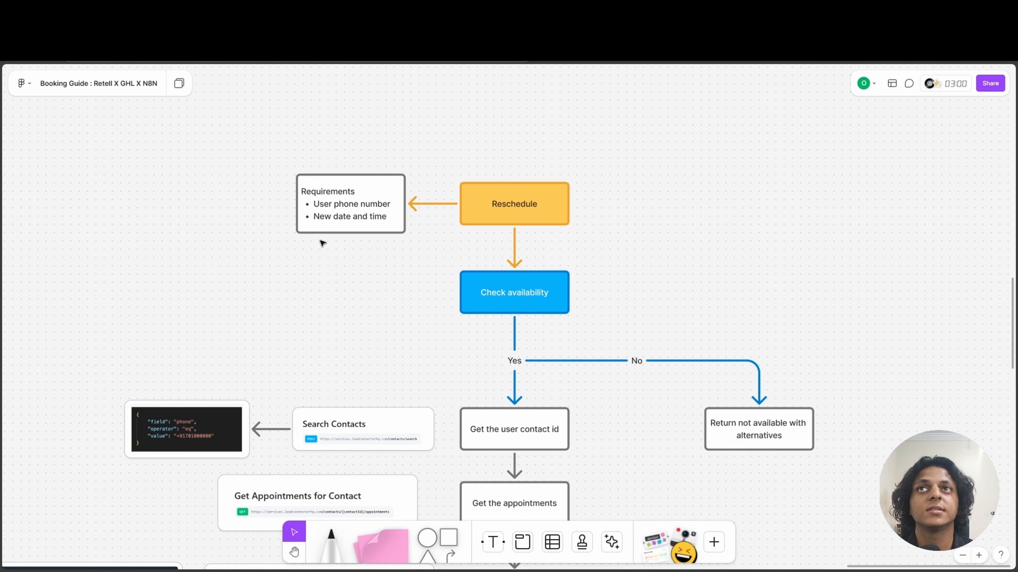
scroll(347, 318, down, 5)
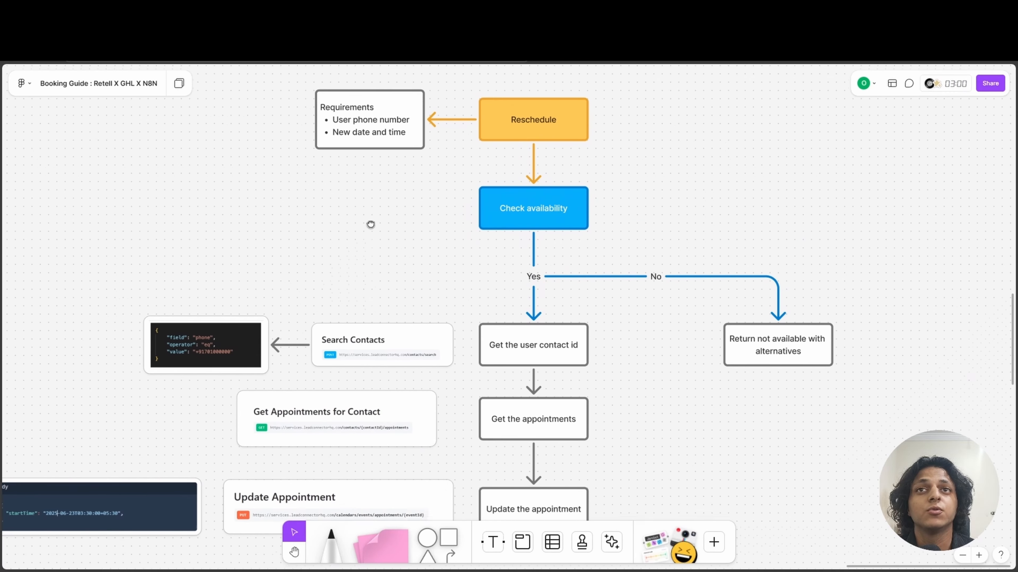
scroll(389, 240, down, 2)
drag(233, 360, 242, 411)
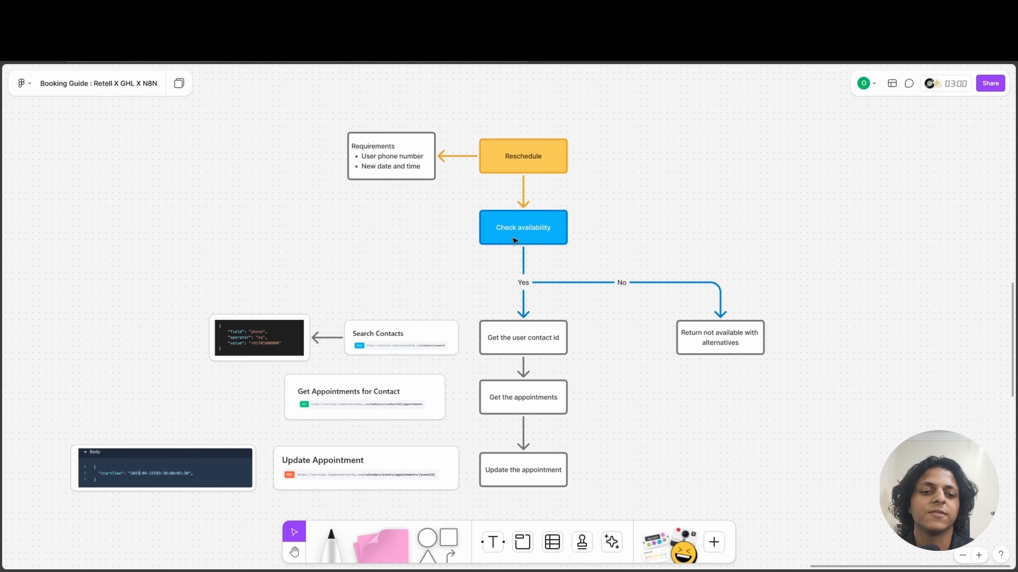
scroll(216, 411, up, 1)
scroll(216, 411, up, 2)
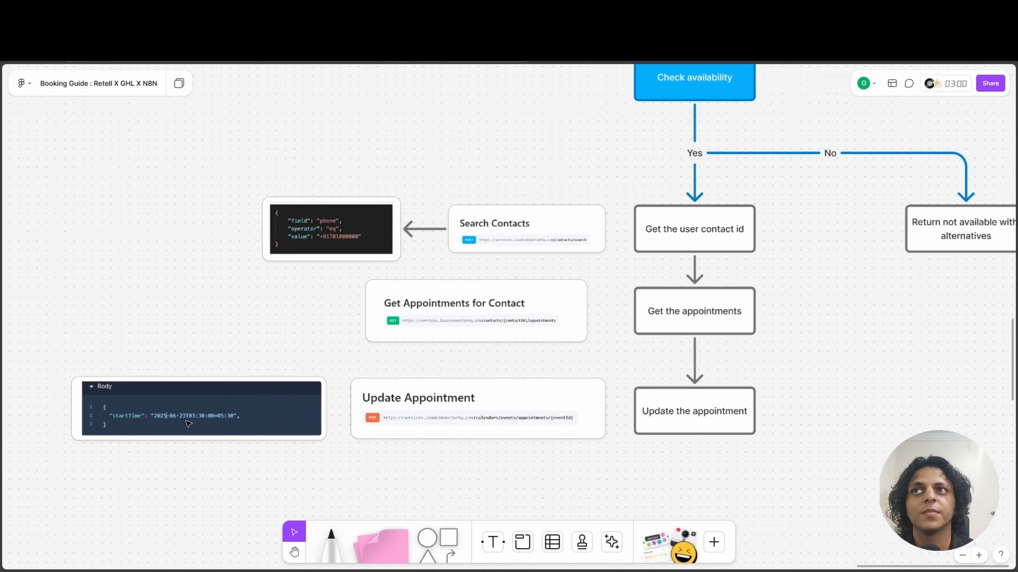
scroll(280, 411, down, 4)
drag(661, 323, 640, 370)
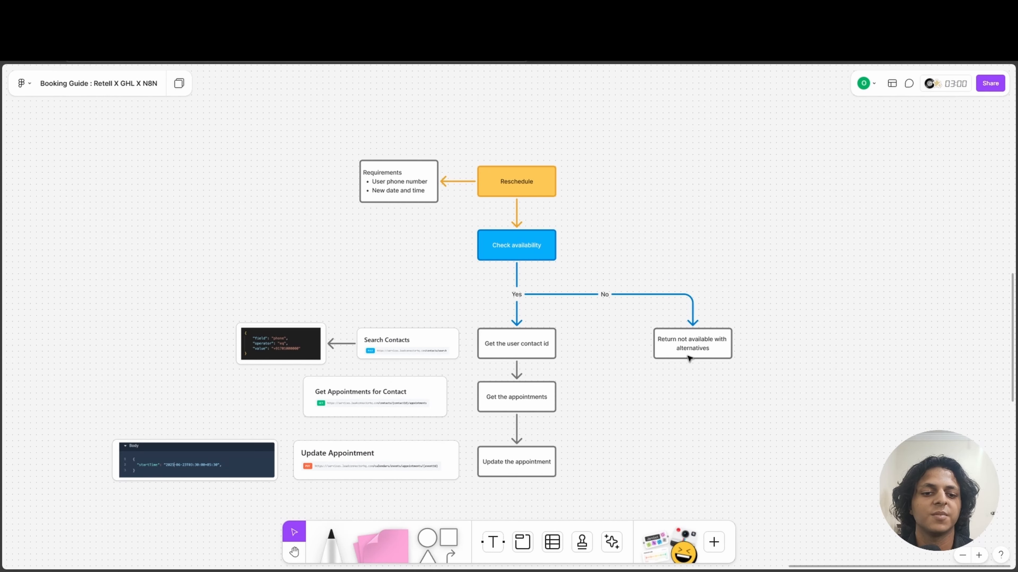
drag(396, 297, 400, 331)
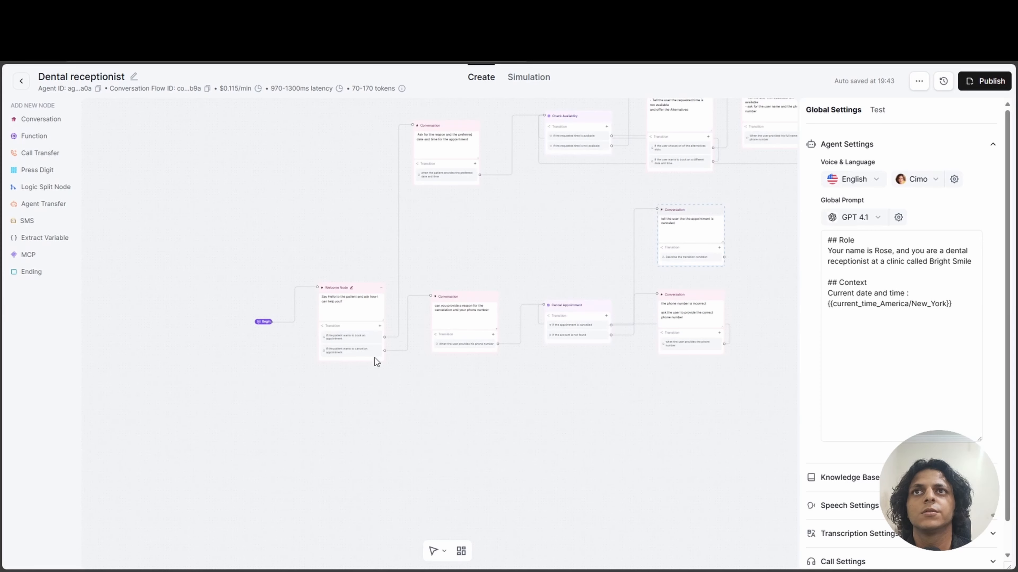
mouse_move(362, 358)
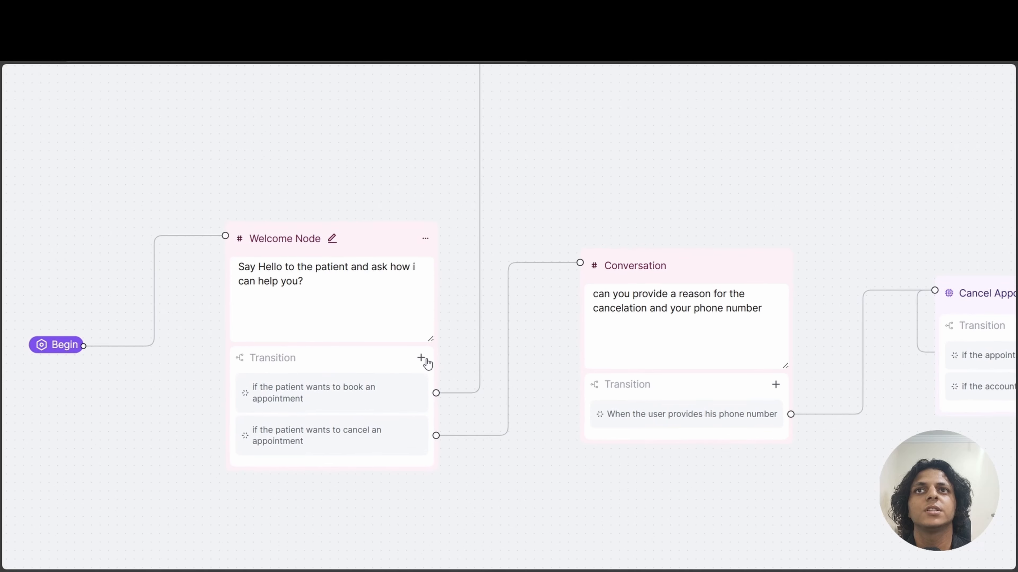
- Add a prompt transition 'if the patient wants to reschedule an appointment' to the Welcome Node
click(421, 357)
click(416, 436)
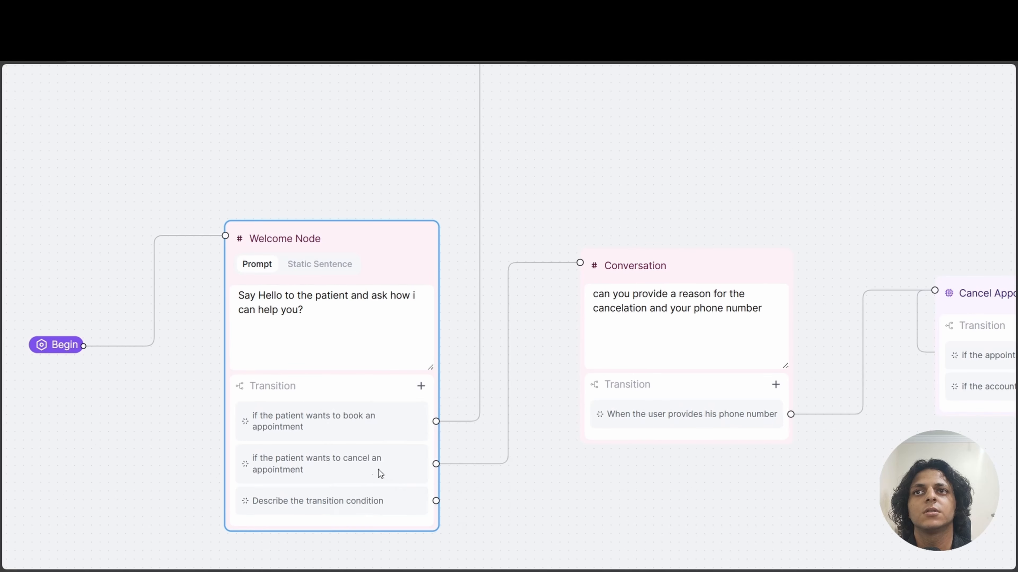
click(339, 506)
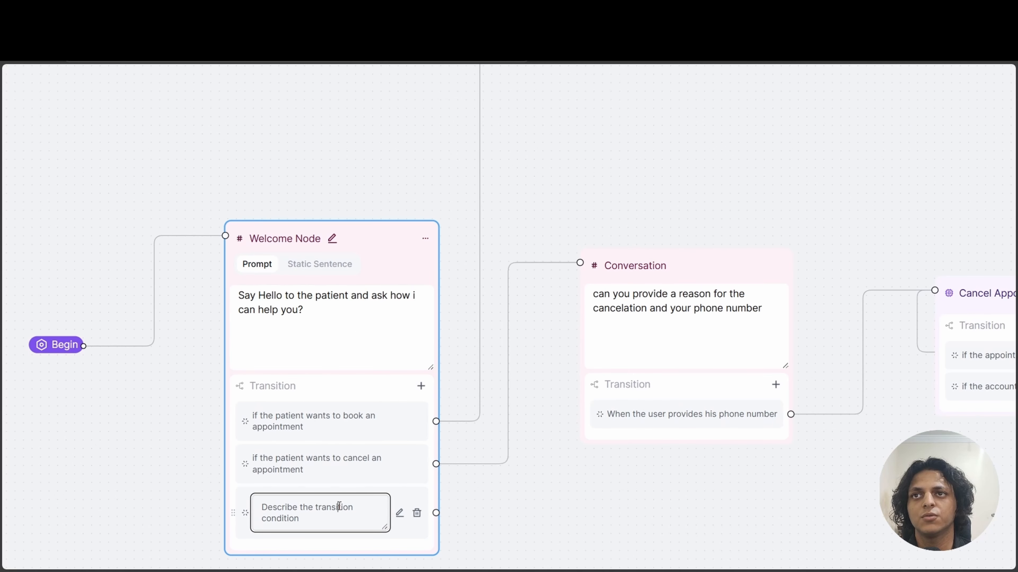
text(if the patient wants to reschedule an appointment)
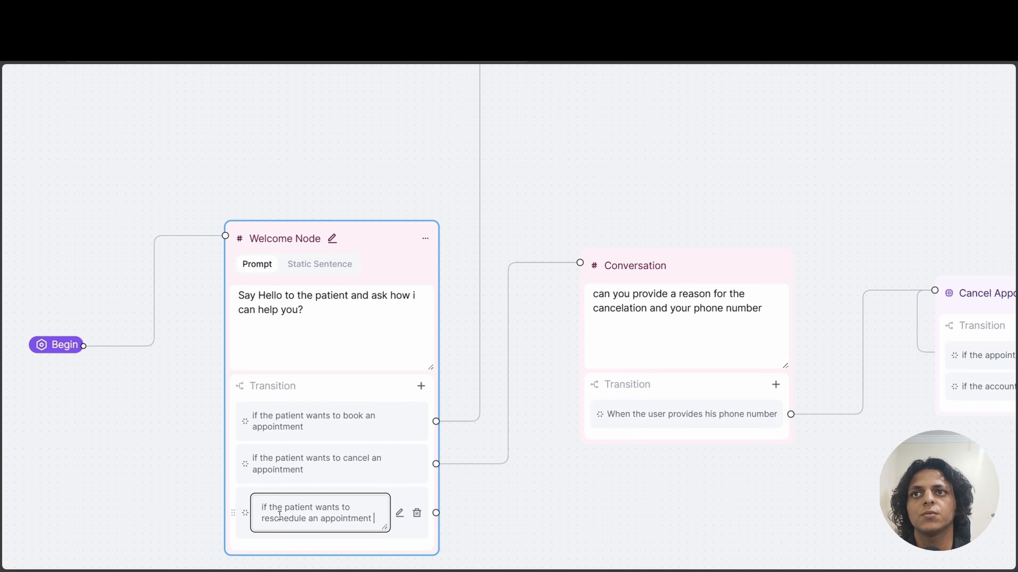
click(545, 515)
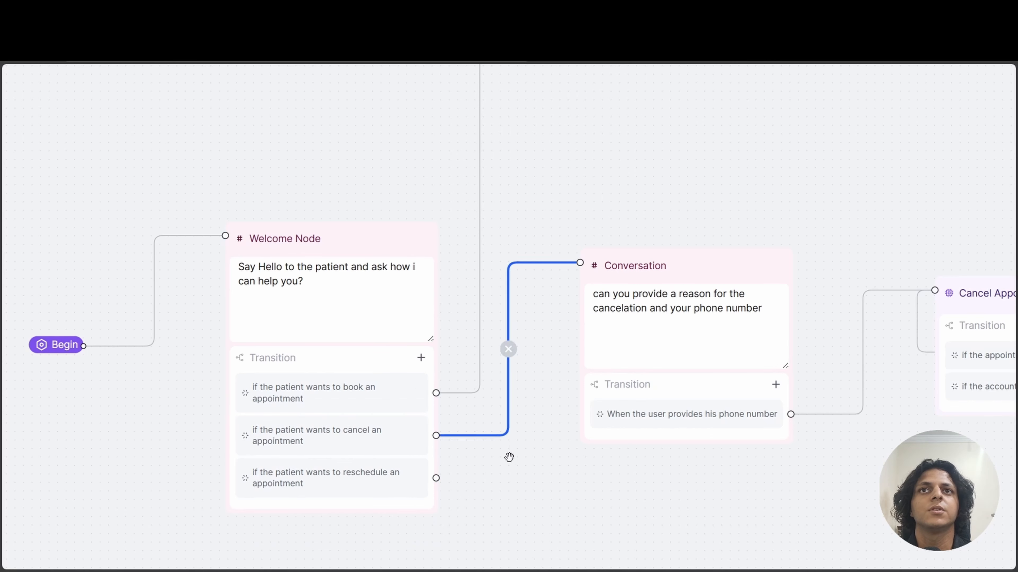
click(368, 293)
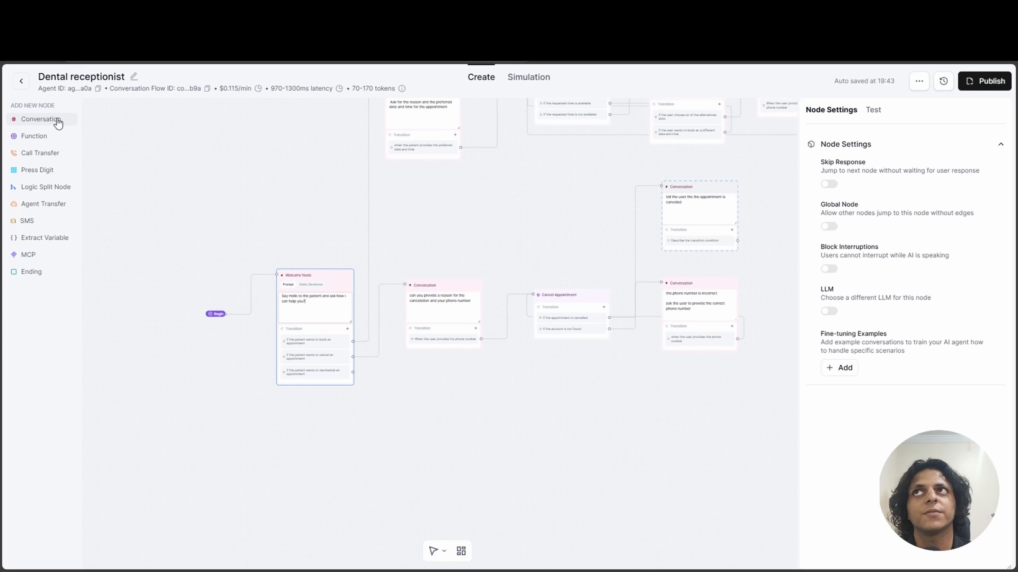
- Add a Conversation node from the reschedule transition, asking for phone number and new date/time, with a transition condition
click(58, 122)
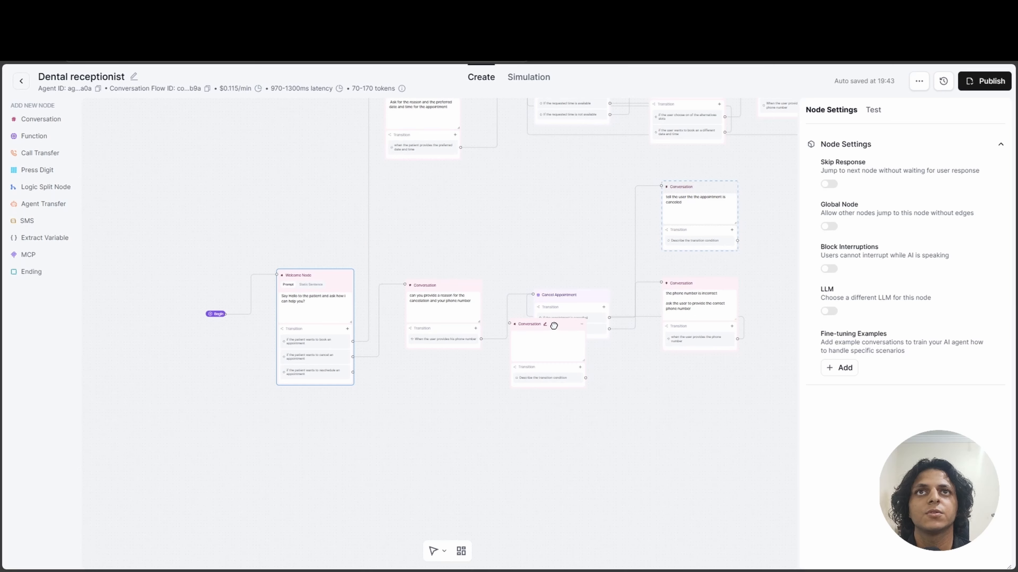
drag(554, 326, 435, 381)
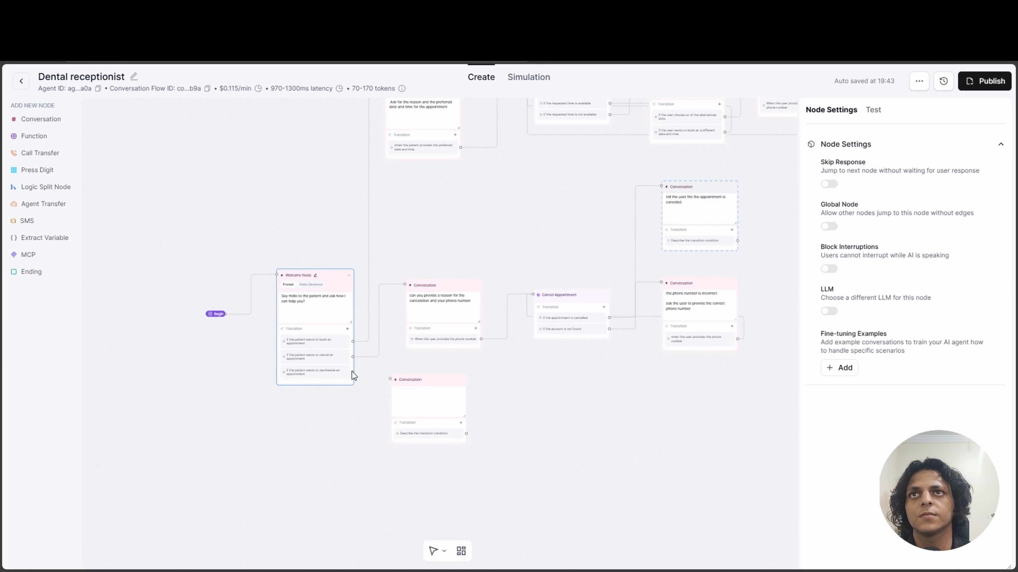
drag(353, 372, 391, 378)
click(415, 401)
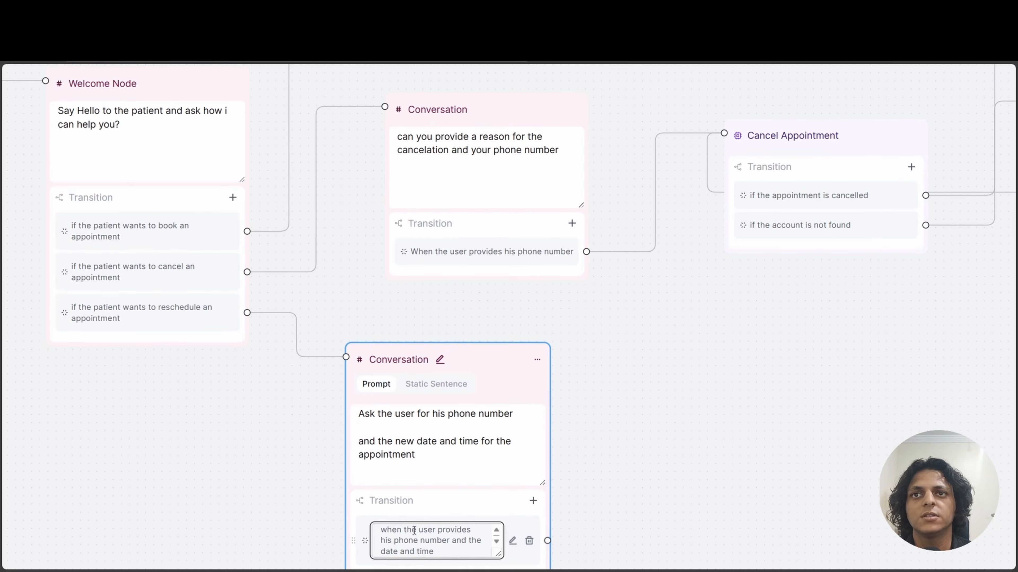
click(448, 513)
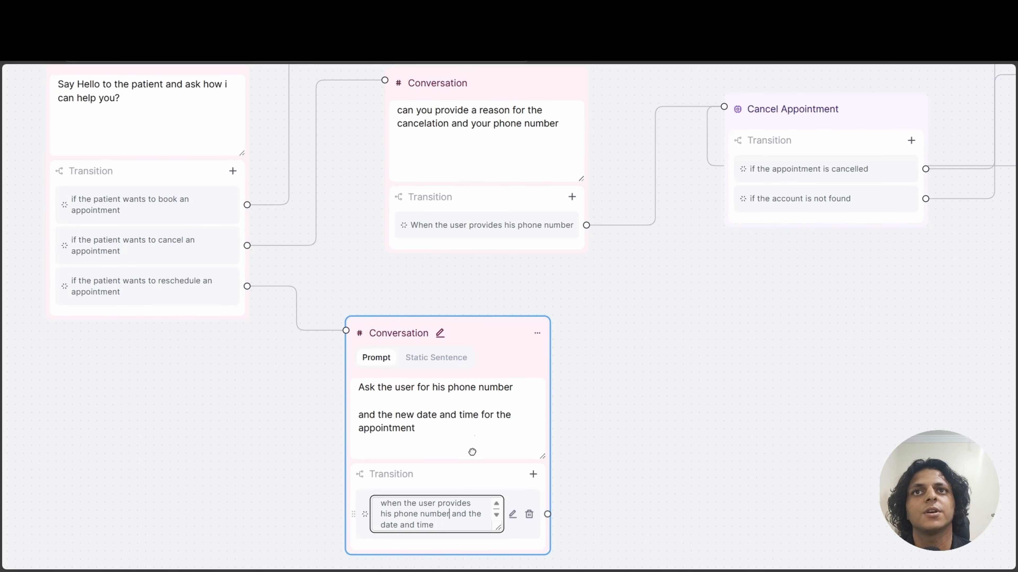
click(513, 443)
drag(583, 422, 366, 391)
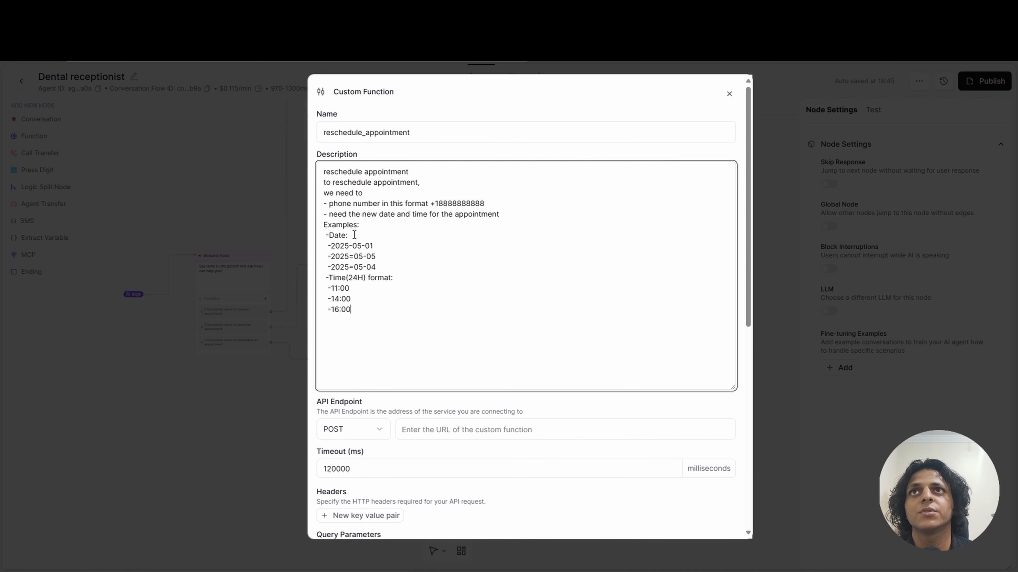
- Refine the reschedule_appointment Parameters JSON, editing the YYYY-MM-DD date and phone_number descriptions
scroll(349, 288, down, 7)
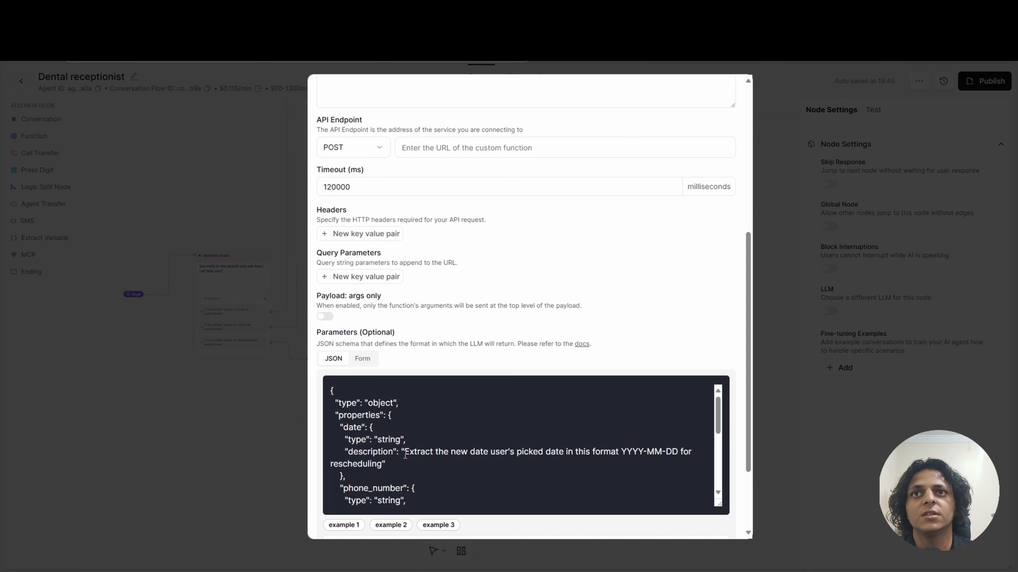
drag(404, 452, 628, 456)
click(638, 457)
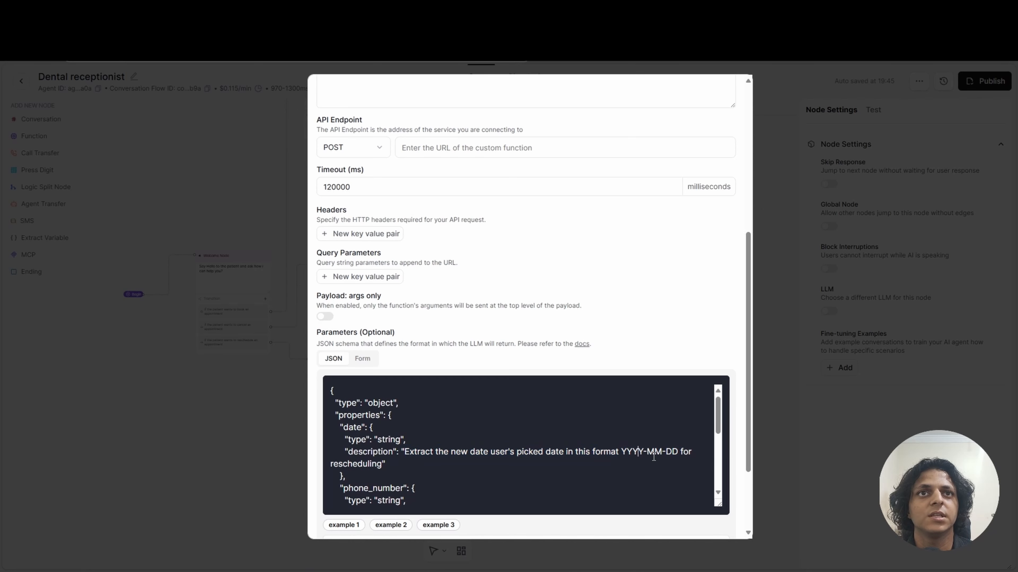
click(661, 456)
scroll(498, 476, down, 2)
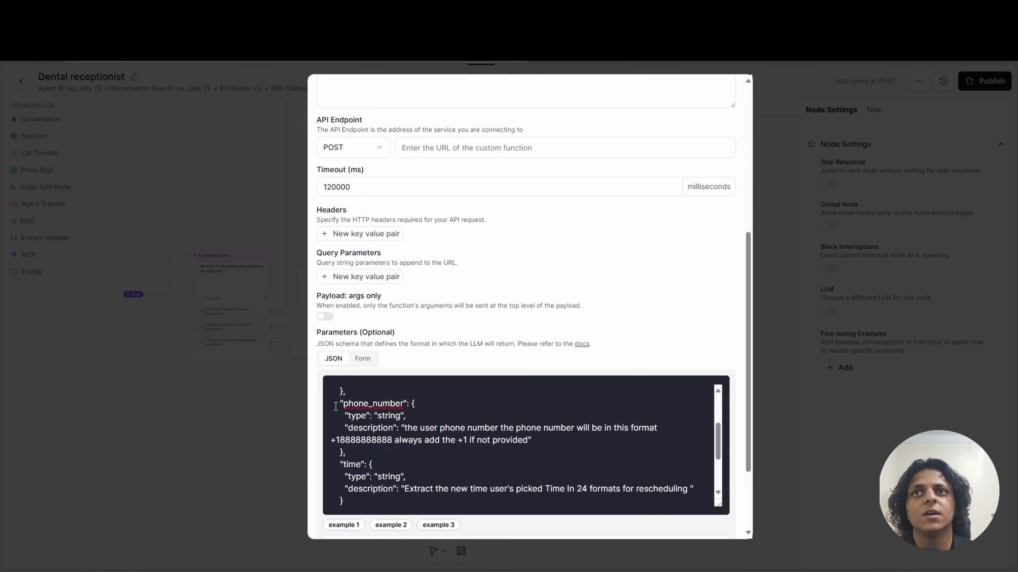
click(402, 428)
scroll(421, 449, down, 1)
drag(405, 452, 586, 452)
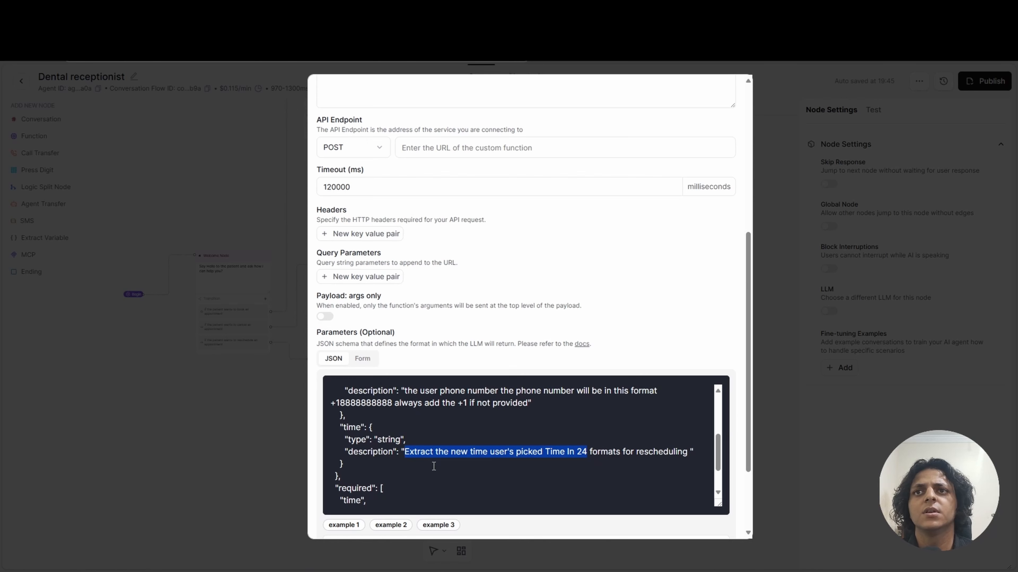
scroll(434, 466, down, 1)
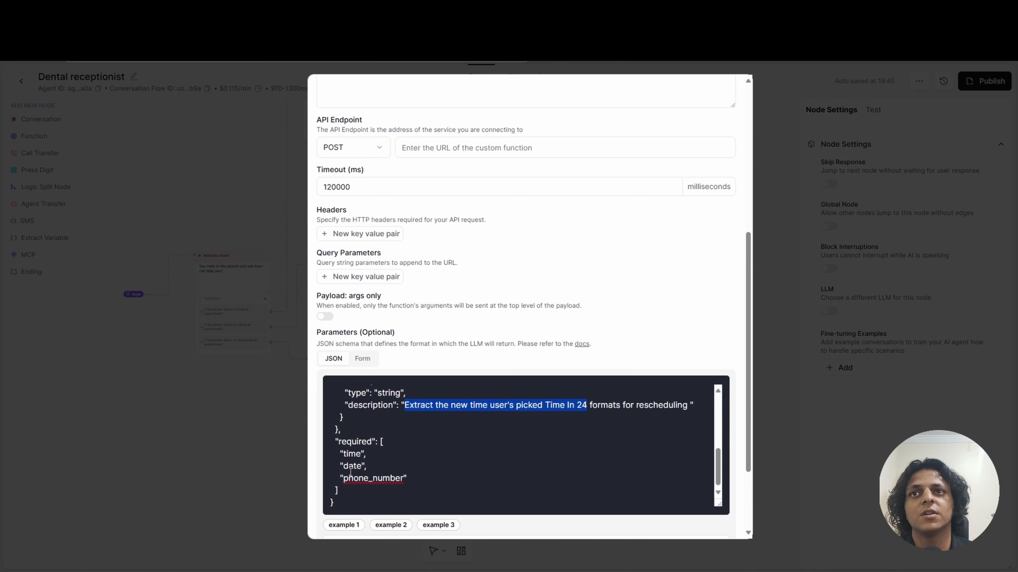
scroll(430, 287, up, 5)
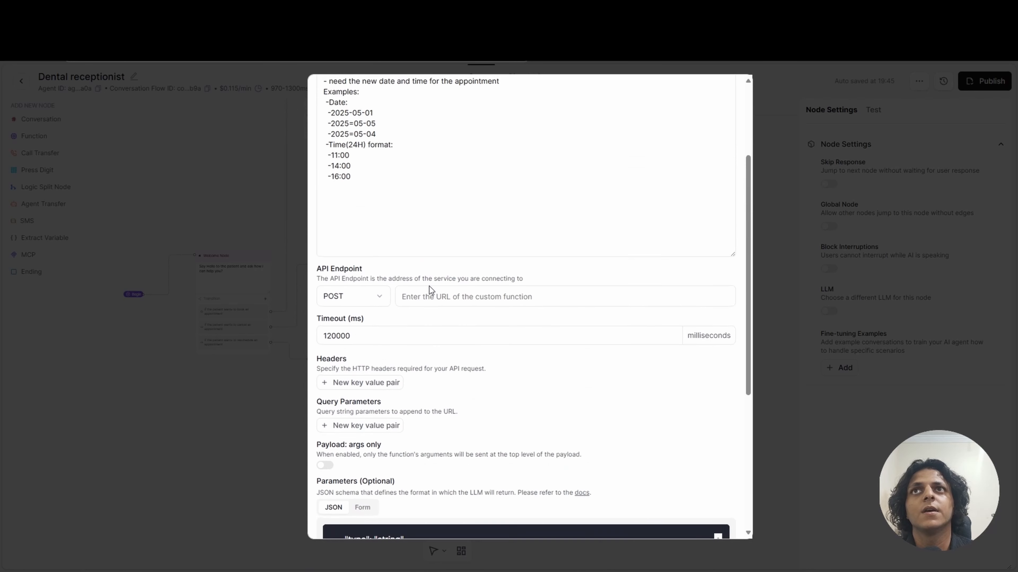
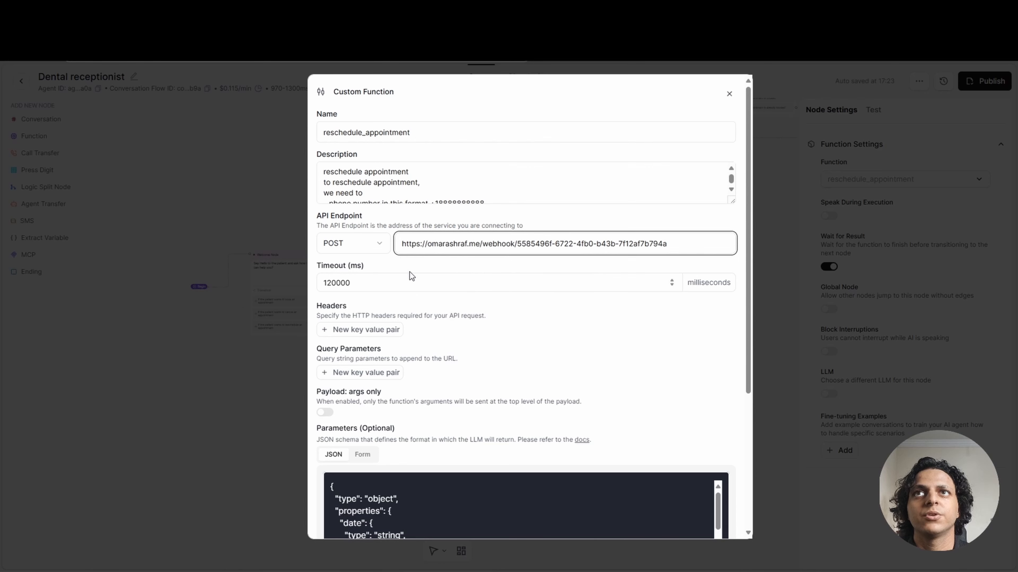
- Review the reschedule_appointment function's POST webhook URL, 120000 ms timeout and date/phone_number JSON parameters
click(410, 271)
click(719, 511)
scroll(718, 511, down, 5)
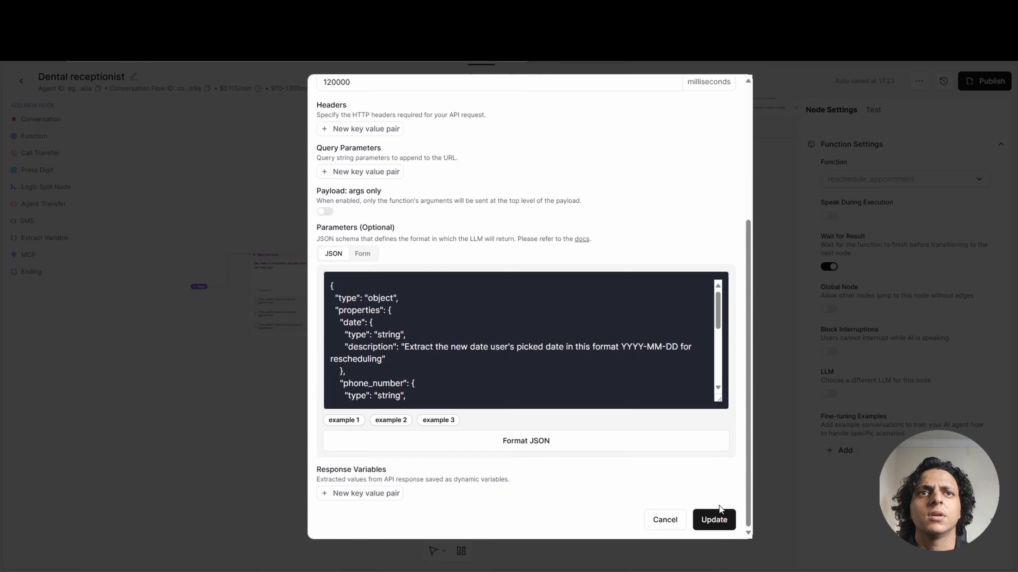
- Save the function, then test-chat a reschedule by sending a phone number and 'next friday at 4 pm'
click(713, 522)
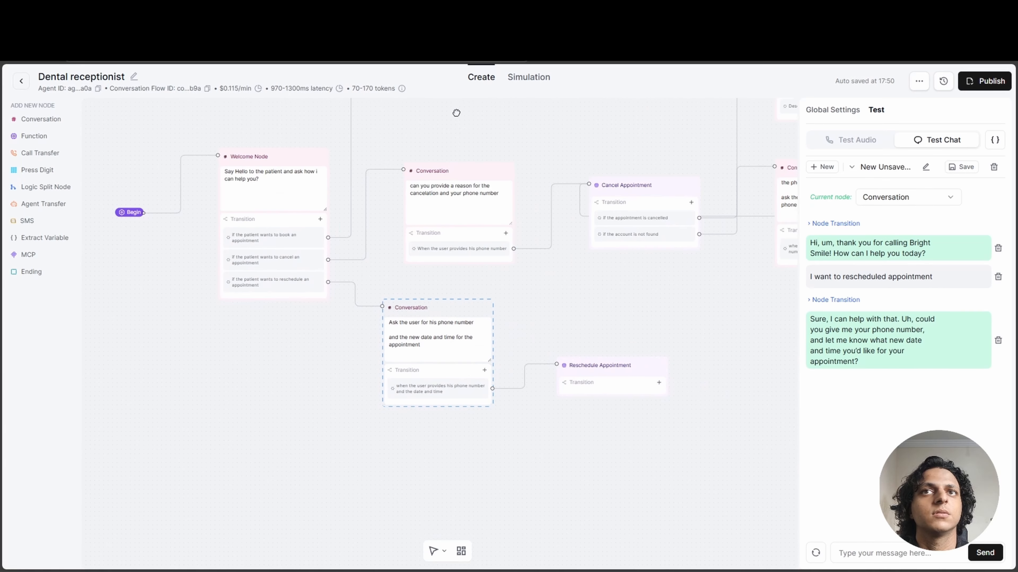
click(887, 552)
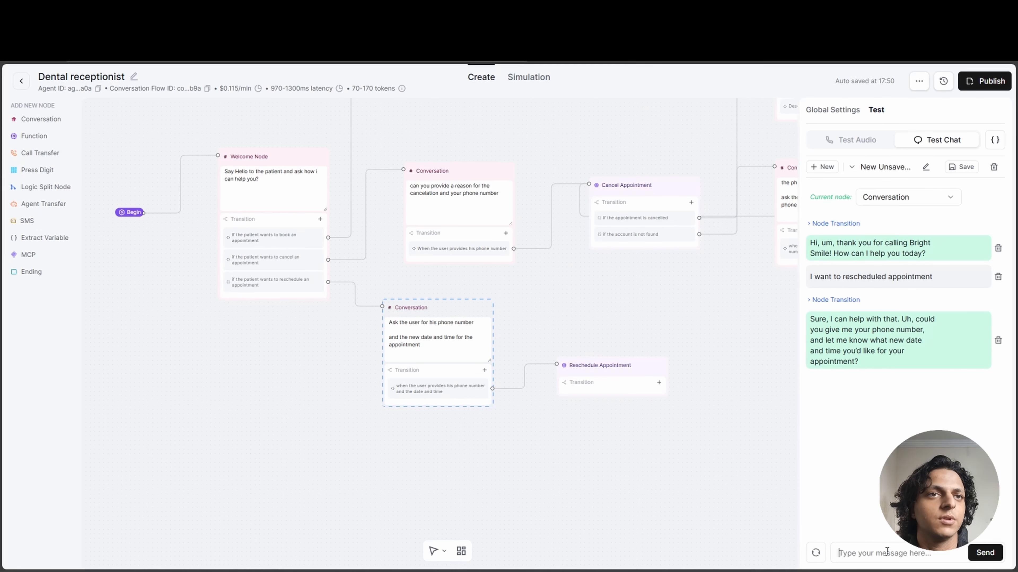
key(Return)
text(next firda)
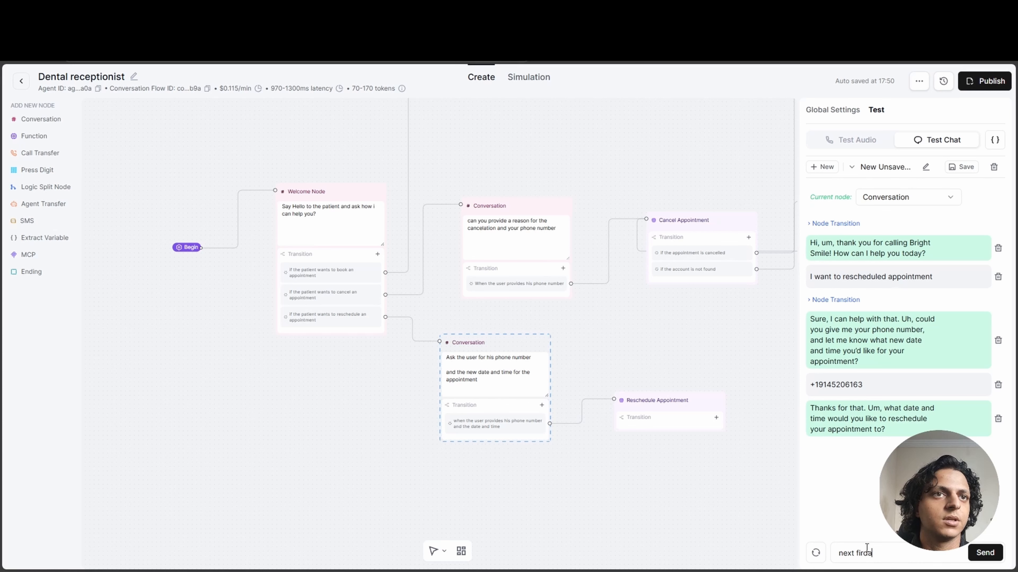
text(y at 4 pm)
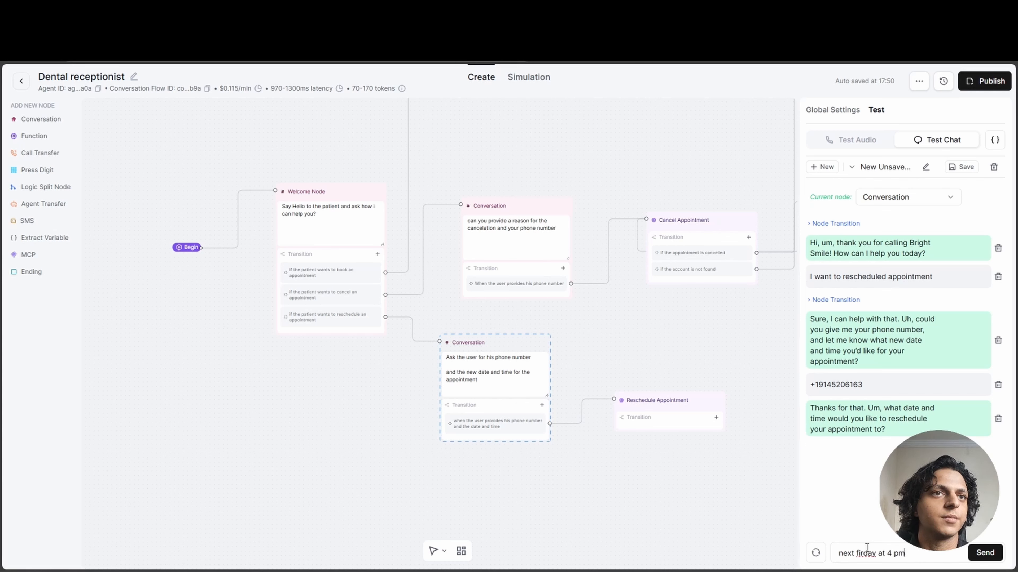
key(Return)
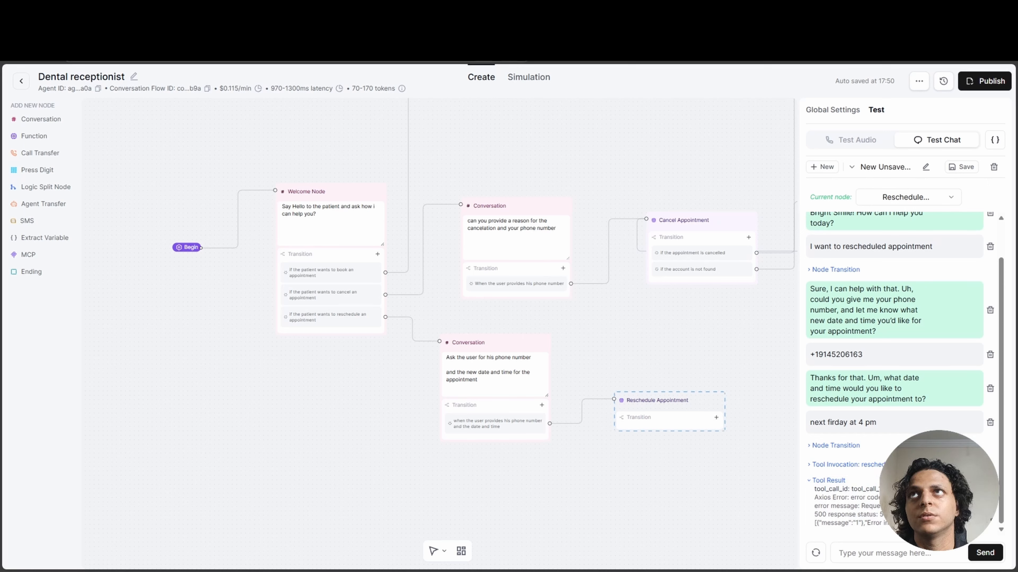
click(200, 29)
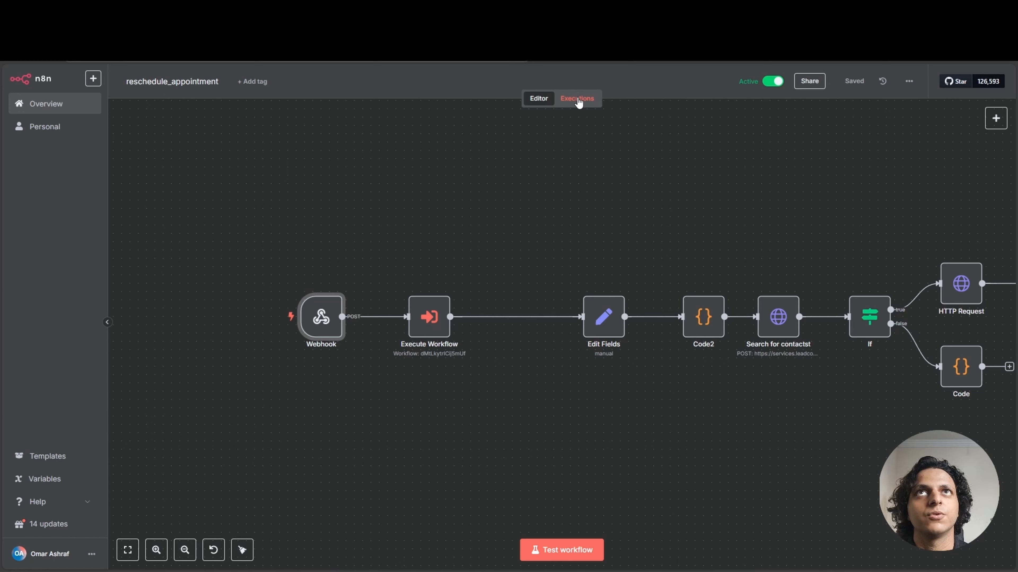
- Open the failed 17:51:32 execution and find HTTP Request1's invalid startTime error
click(577, 98)
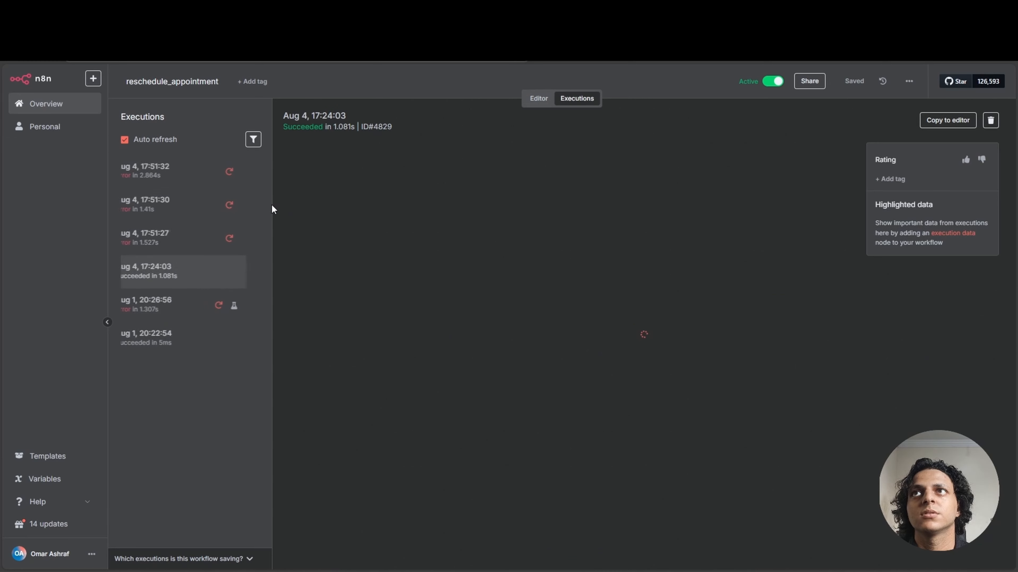
click(176, 177)
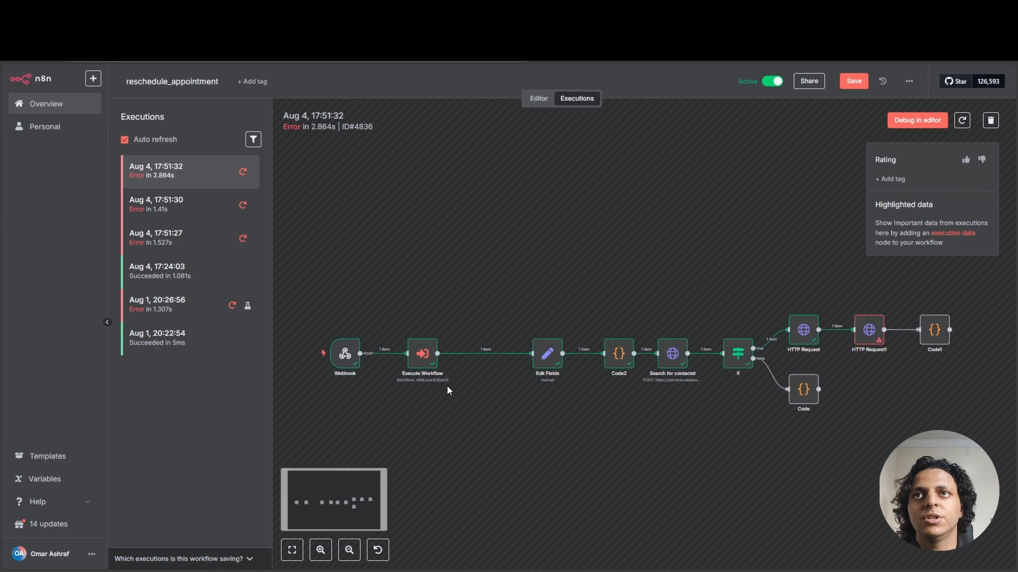
double_click(424, 361)
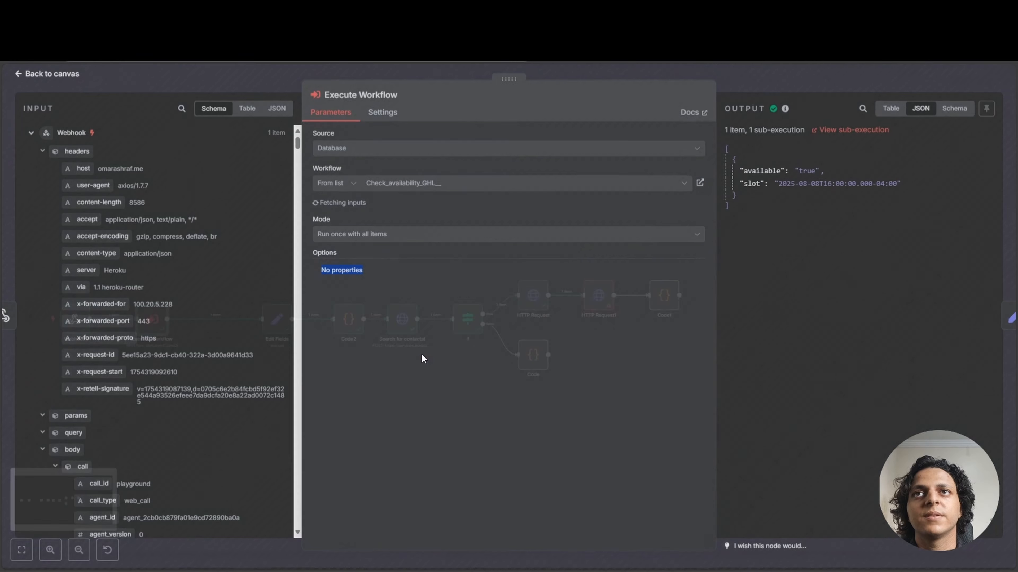
click(785, 83)
double_click(837, 315)
drag(870, 255, 866, 266)
scroll(505, 341, down, 10)
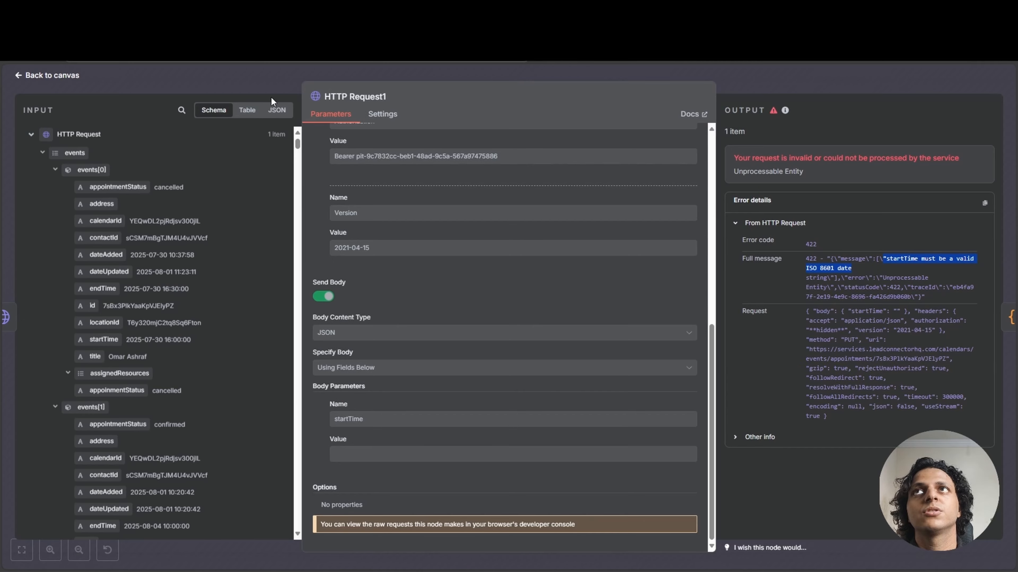
- Trace the error through Code2's requestDateTime and Edit Fields, finding date and time are null
click(266, 89)
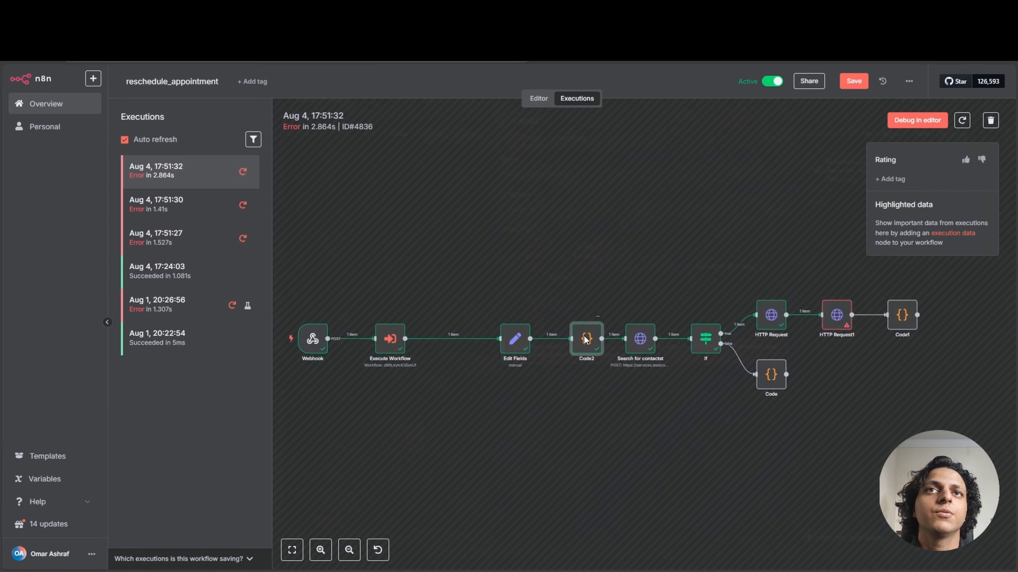
double_click(587, 339)
click(395, 280)
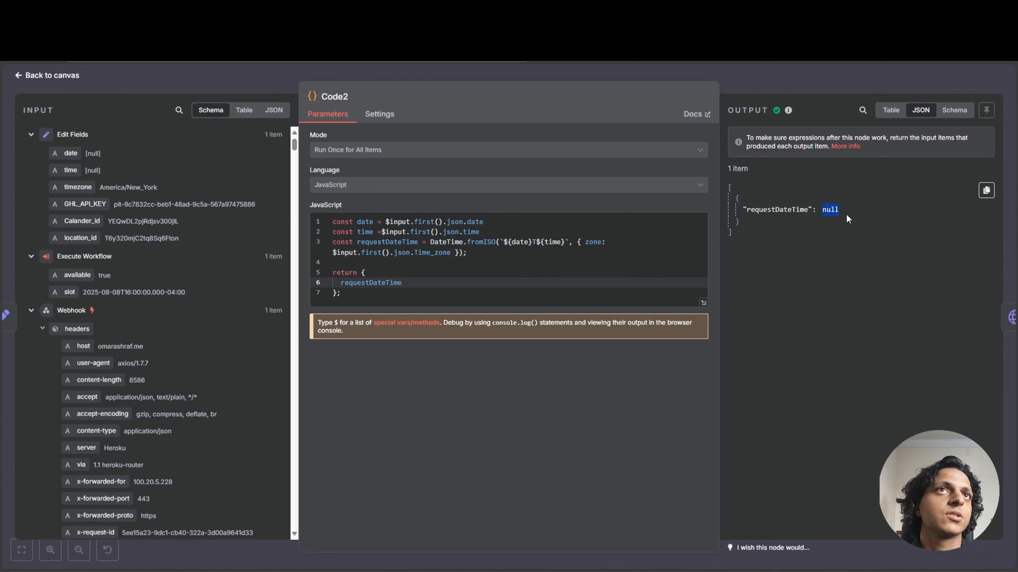
click(529, 273)
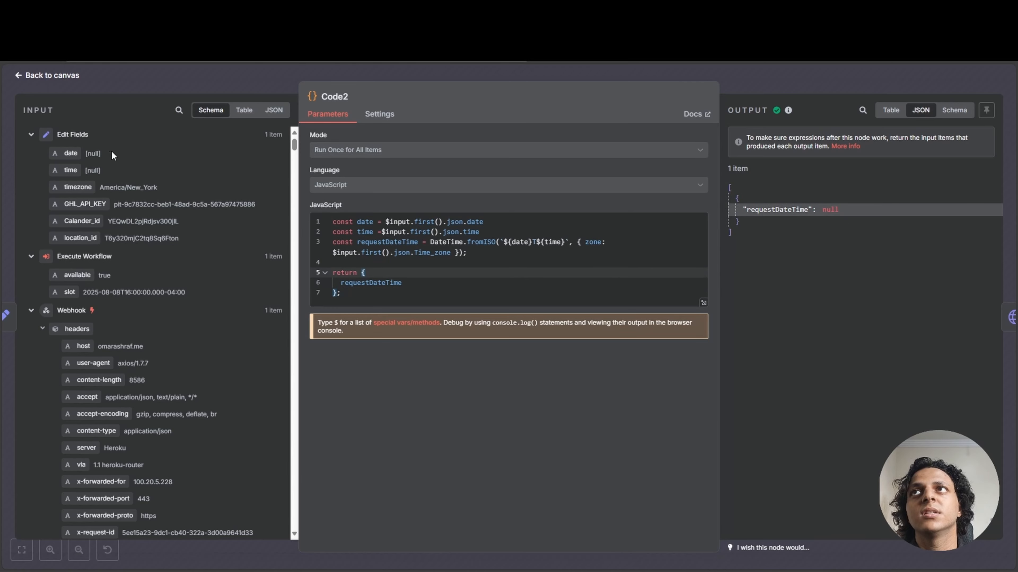
click(165, 82)
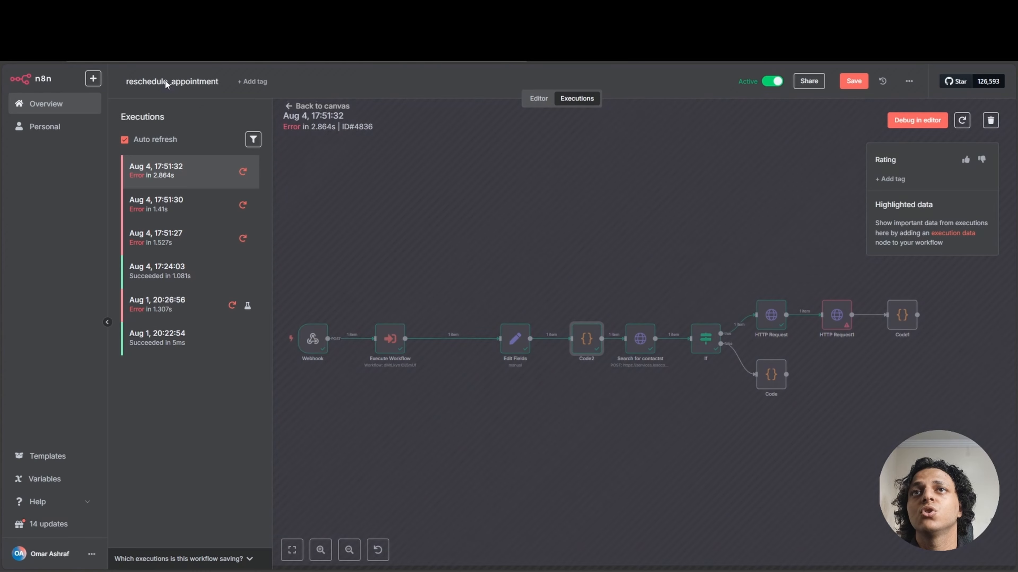
click(518, 347)
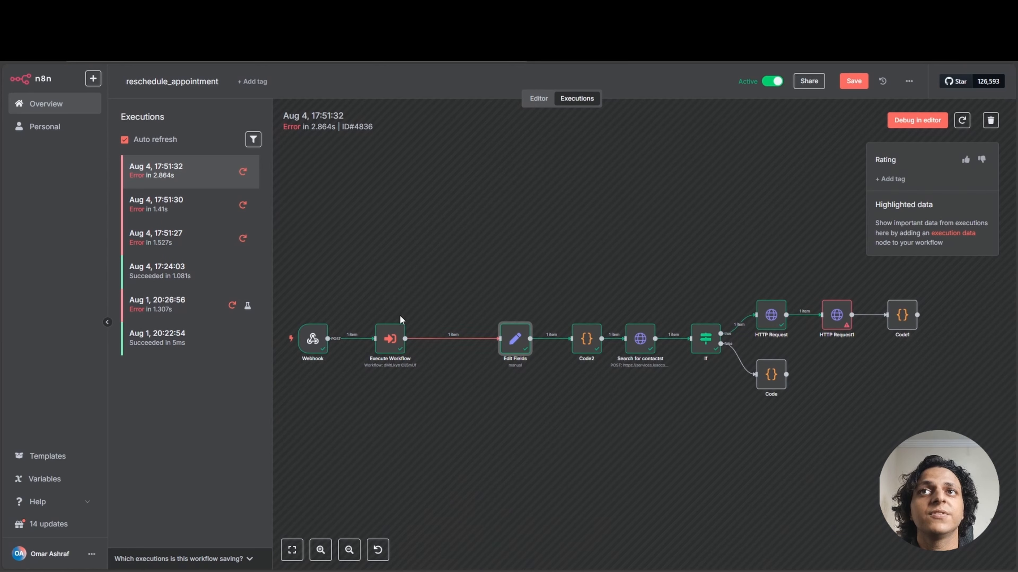
double_click(391, 341)
click(747, 83)
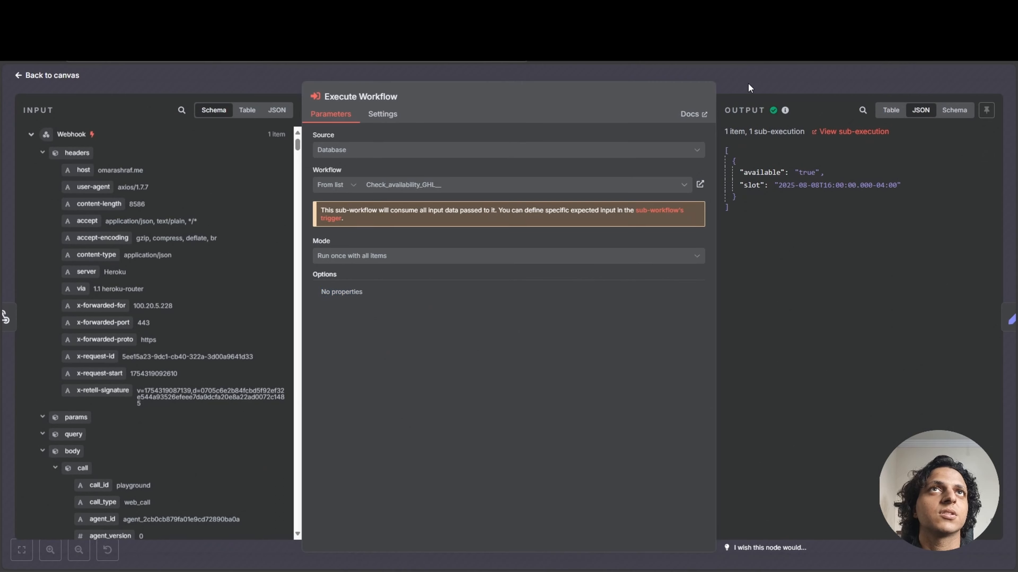
- Return to the workflow editor and open the Edit Fields node
click(917, 120)
double_click(601, 316)
scroll(90, 313, down, 9)
- Map args.date and args.time from the input schema into the Edit Fields date and time fields
scroll(90, 313, down, 20)
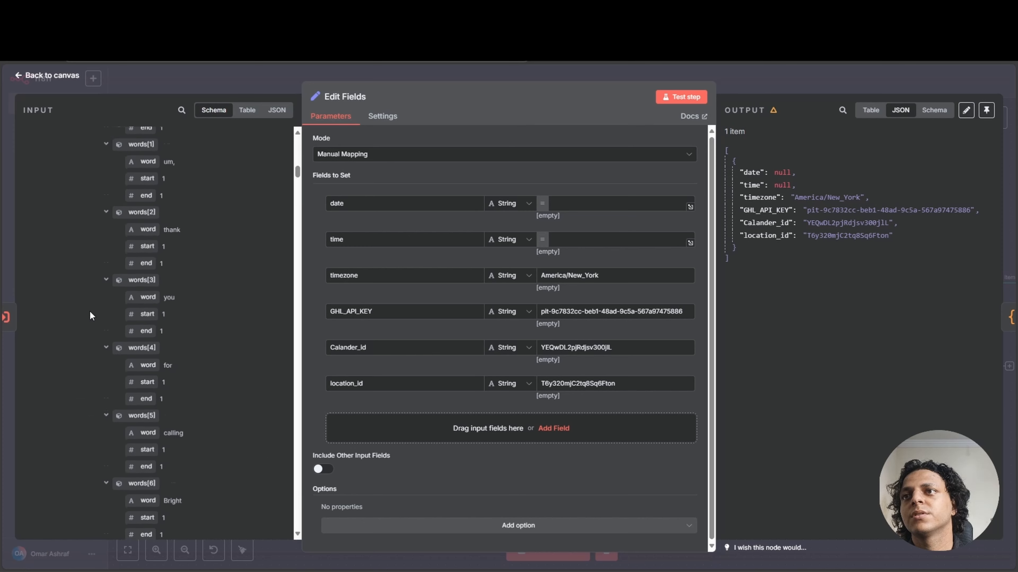
drag(297, 205, 295, 526)
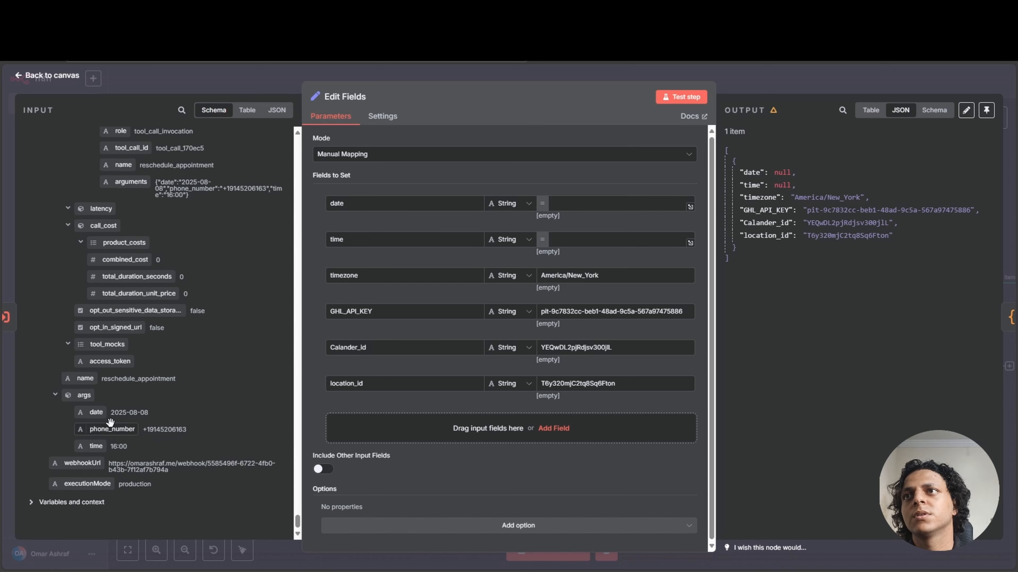
drag(493, 266, 570, 204)
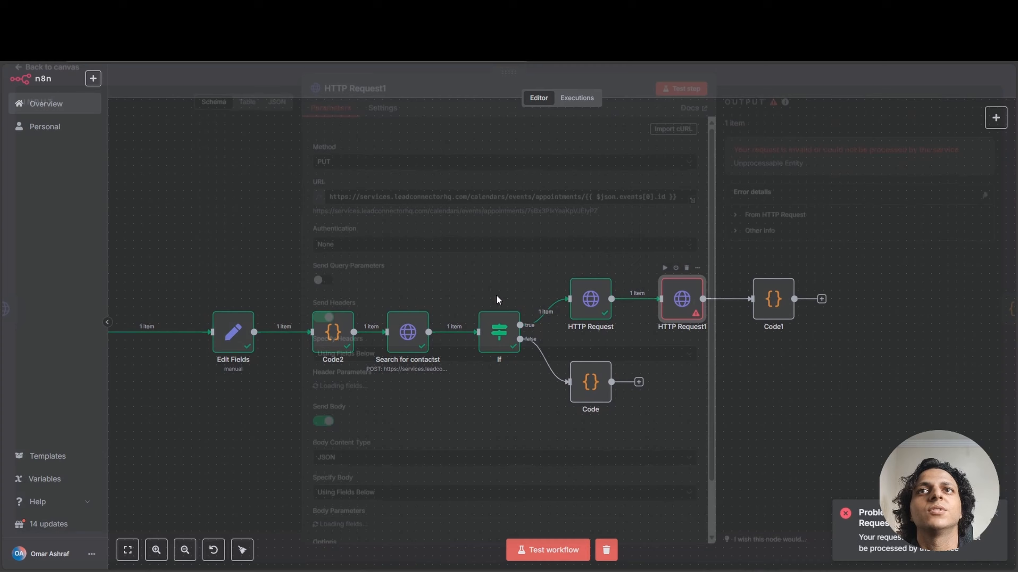
- Set HTTP Request1's startTime body value to Code2's requestDateTime and test it, confirming the booked appointment
double_click(679, 296)
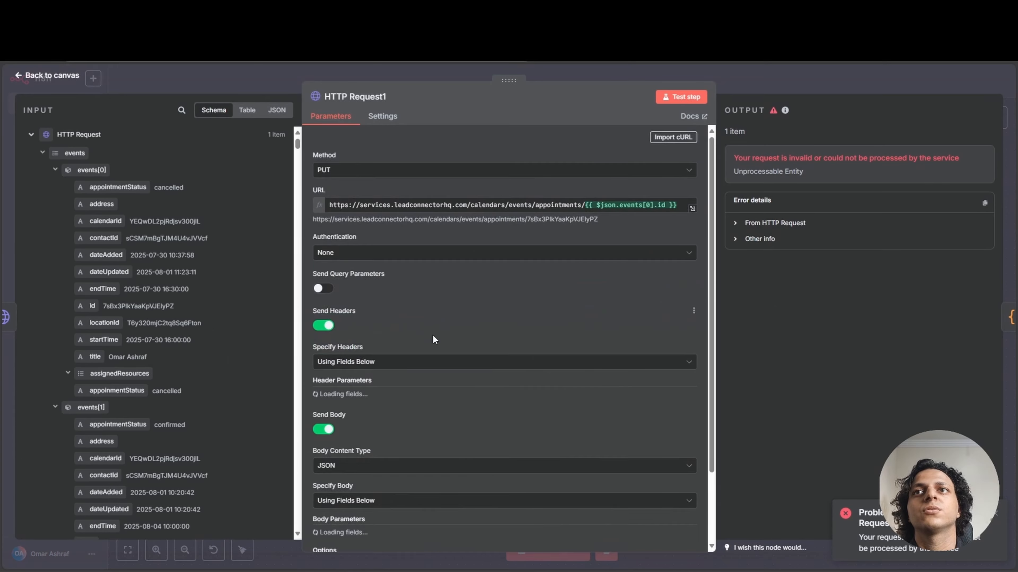
scroll(433, 334, down, 10)
scroll(234, 377, down, 1)
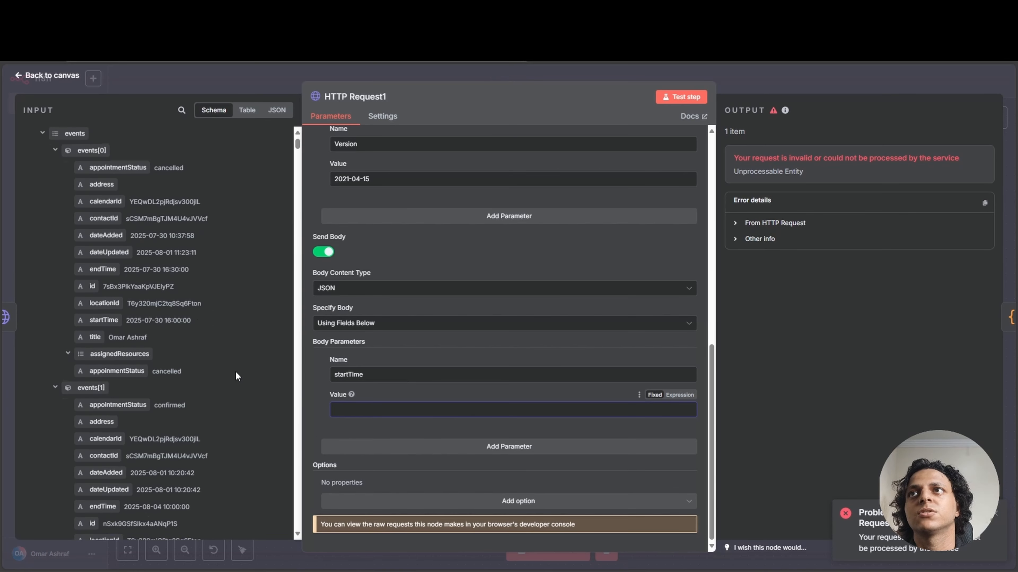
scroll(160, 281, up, 1)
click(31, 135)
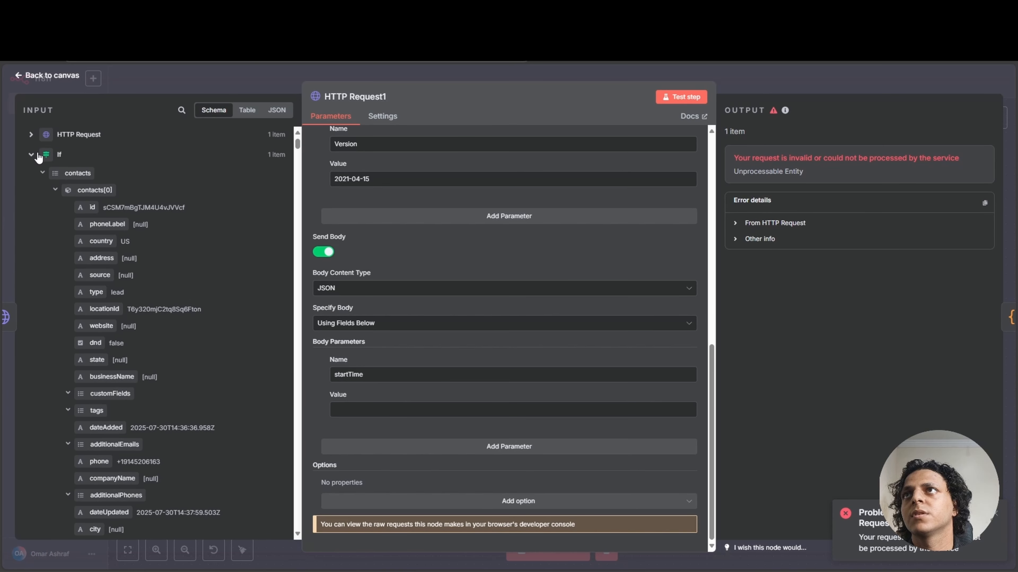
click(30, 154)
click(32, 176)
drag(89, 213, 513, 409)
click(682, 94)
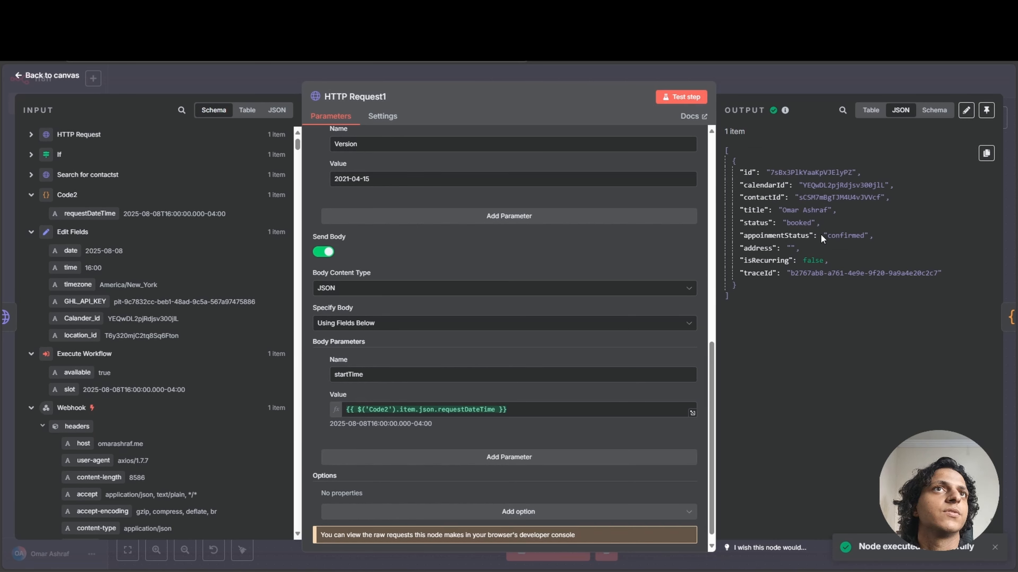
drag(831, 236, 861, 235)
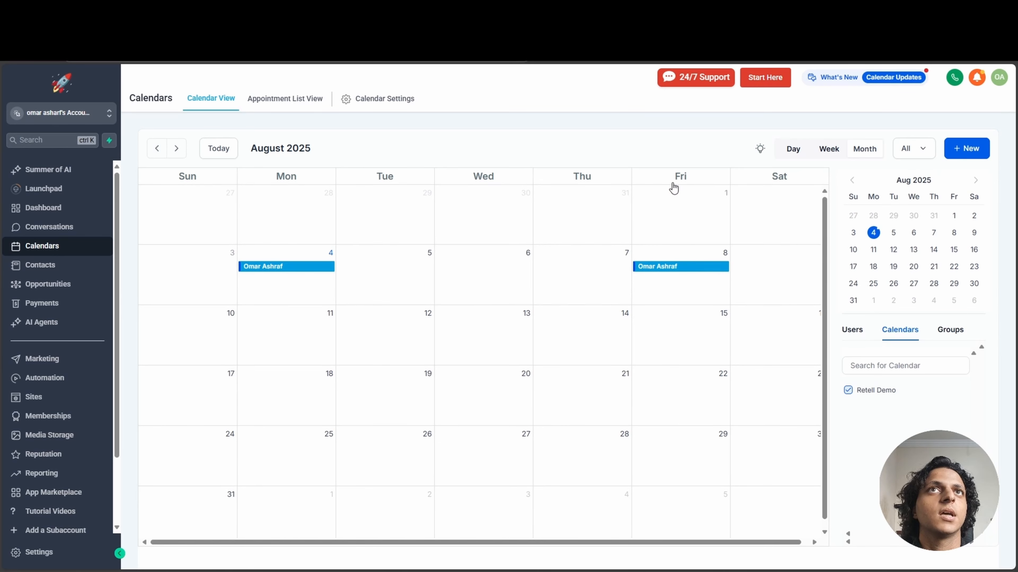
- Confirm the Friday, August 8 appointment runs 4:00–4:30 PM EDT
mouse_move(717, 274)
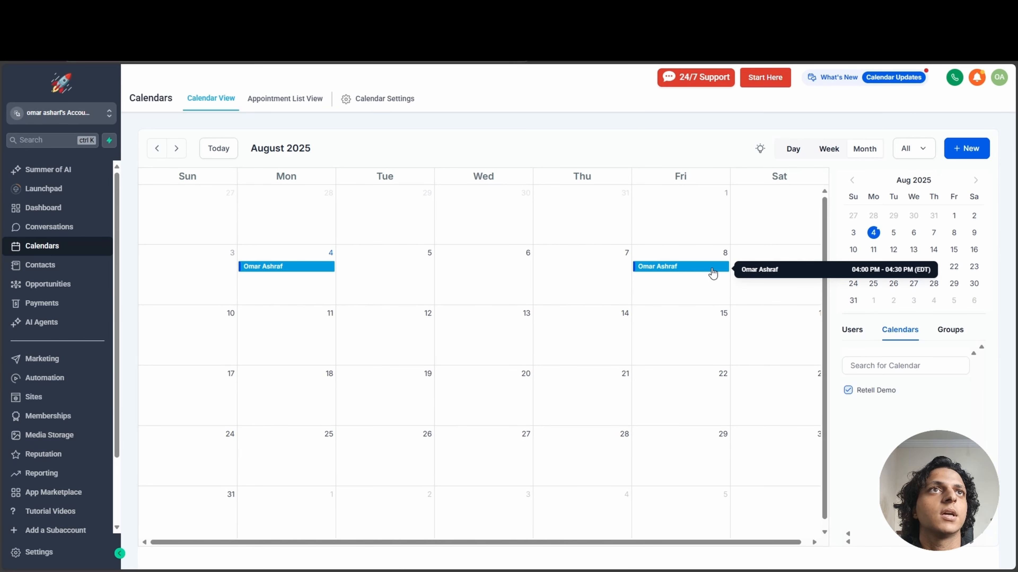
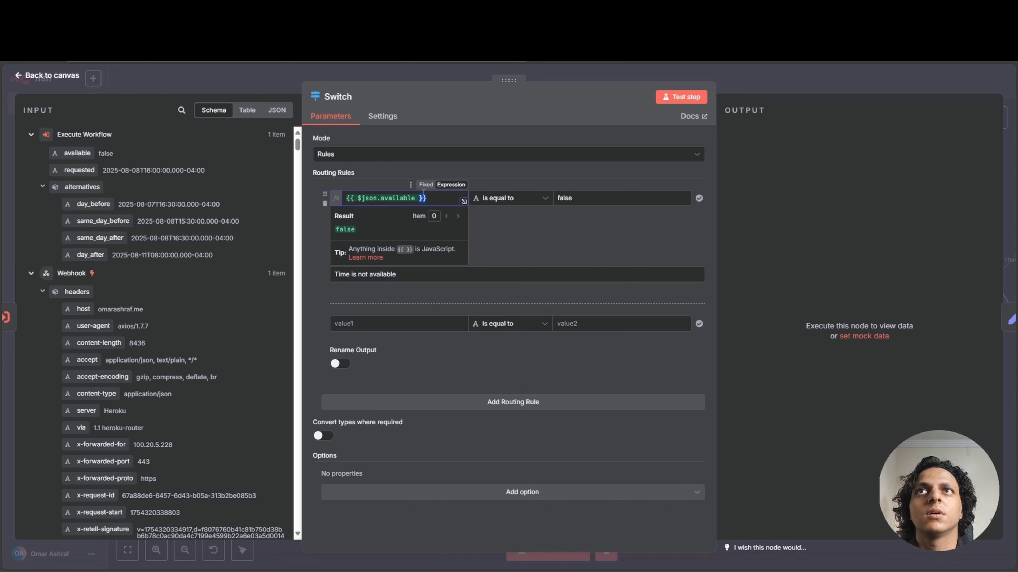
- Give the Switch node a second rule, {{ $json.available }} equals true, with output renamed 'Available', and test it
key(ctrl+c)
click(377, 323)
key(ctrl+v)
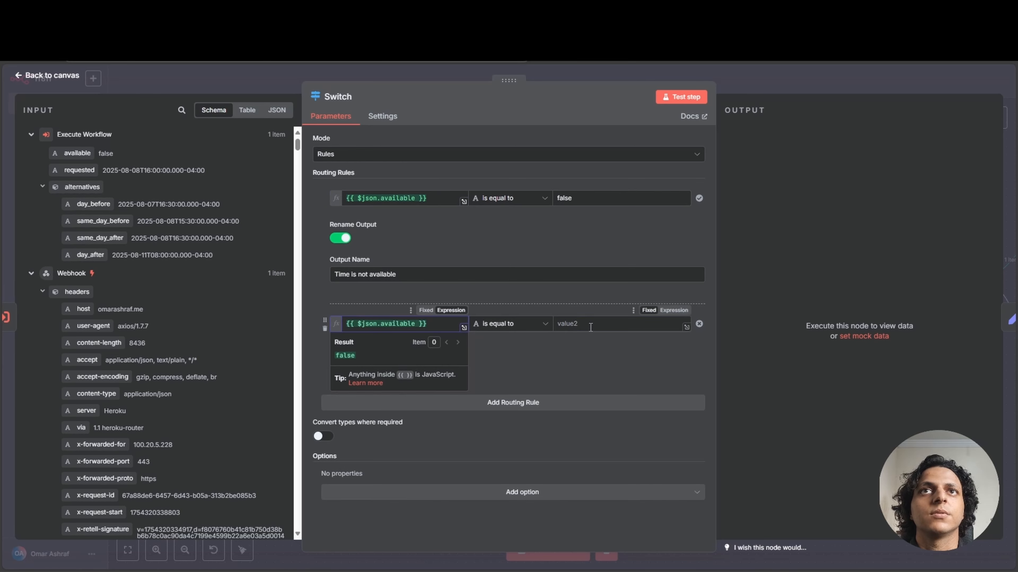
click(574, 324)
text(true)
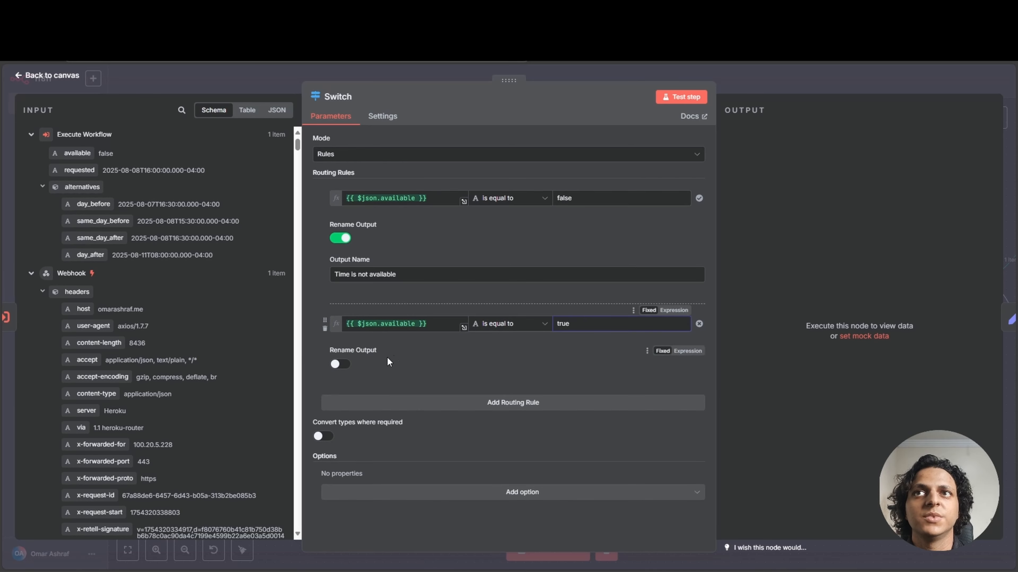
click(340, 364)
click(401, 400)
text(Available)
click(682, 97)
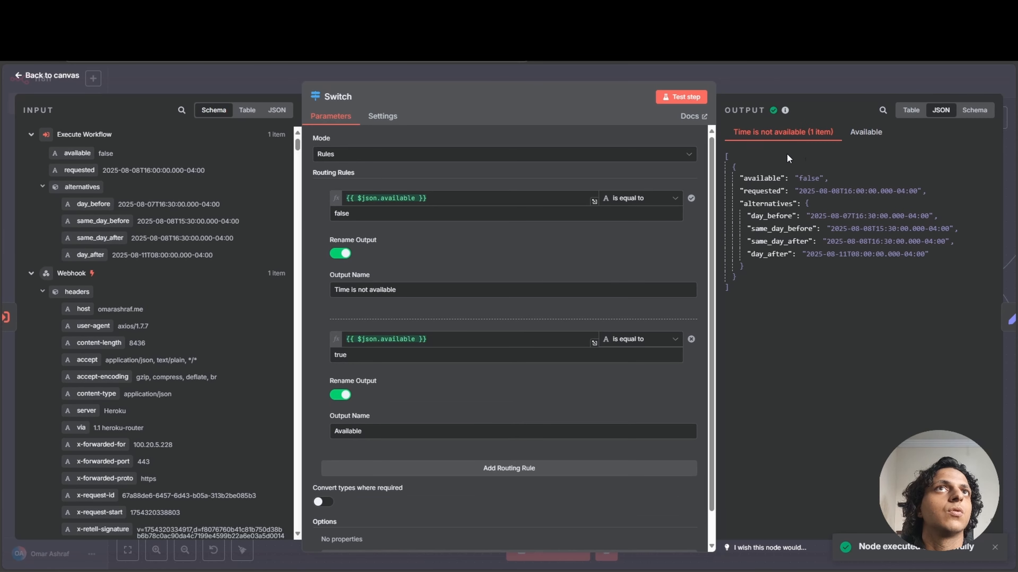
drag(804, 178, 815, 179)
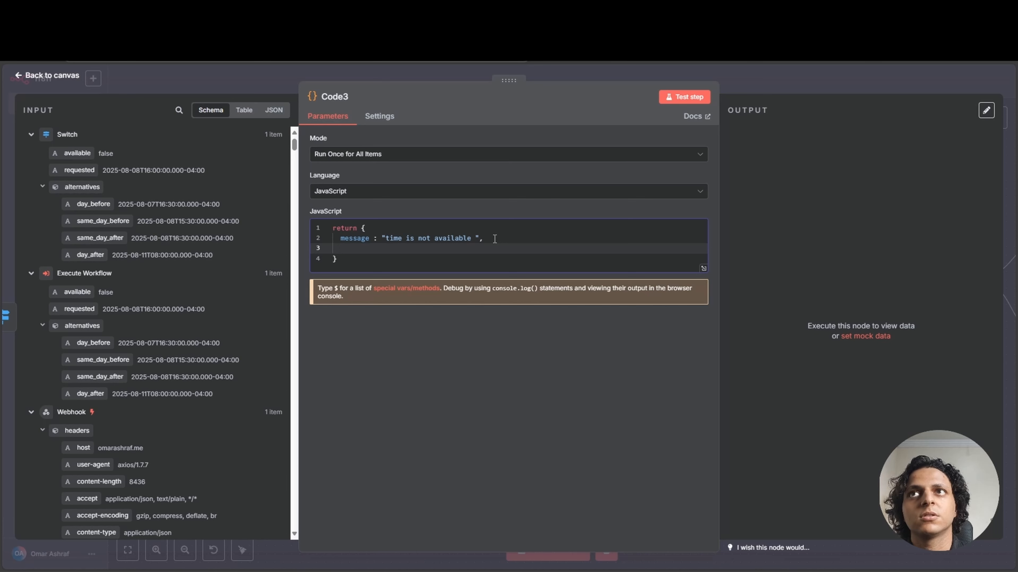
- Make Code3 return the not-available message plus the alternatives, and test it
text(al)
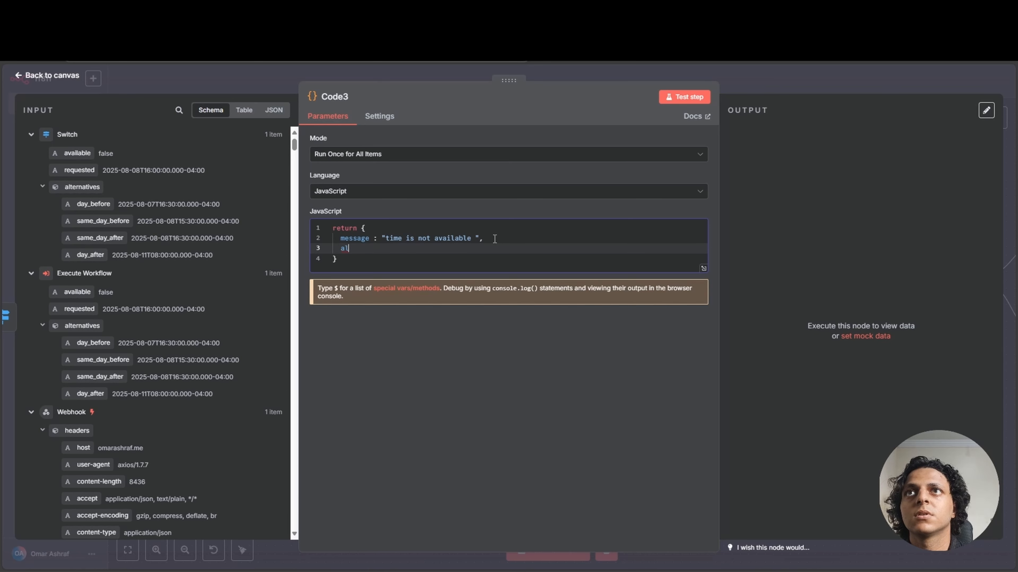
text(ternatives:)
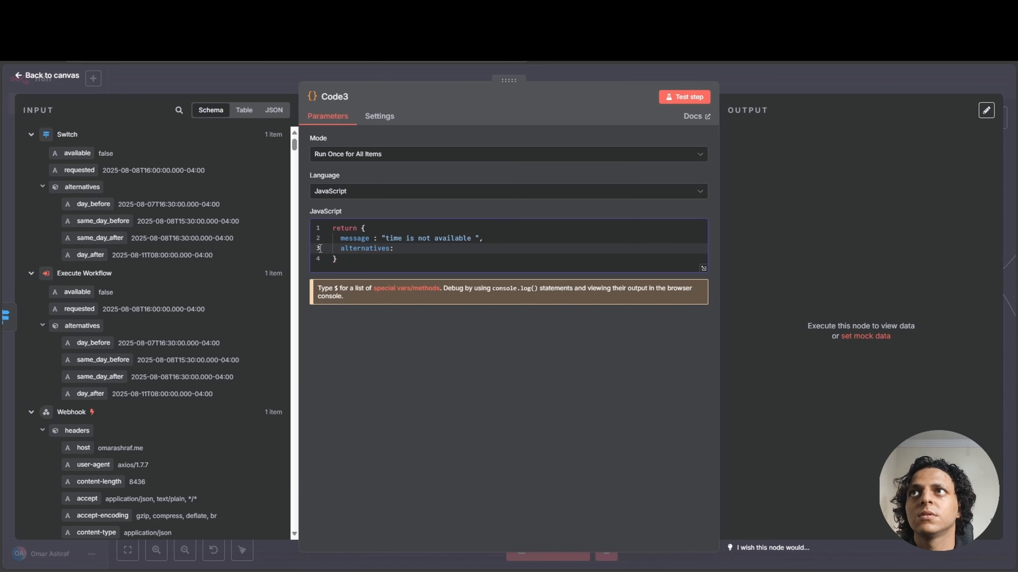
drag(82, 187, 394, 249)
click(684, 97)
double_click(35, 75)
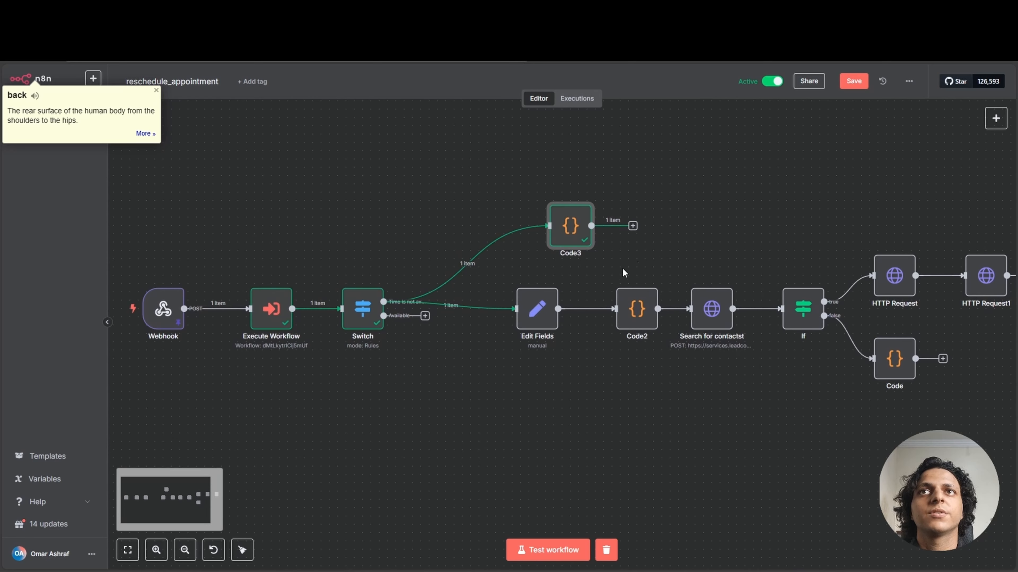
- Connect the Available output to Edit Fields, remove the not-available link, and save the workflow
drag(425, 324, 515, 308)
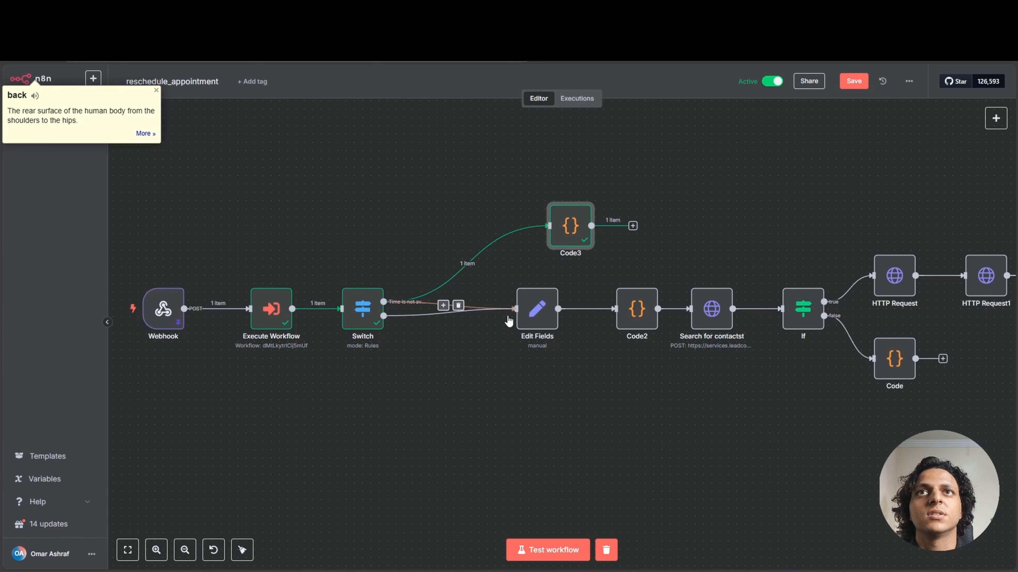
click(458, 306)
drag(563, 237, 529, 195)
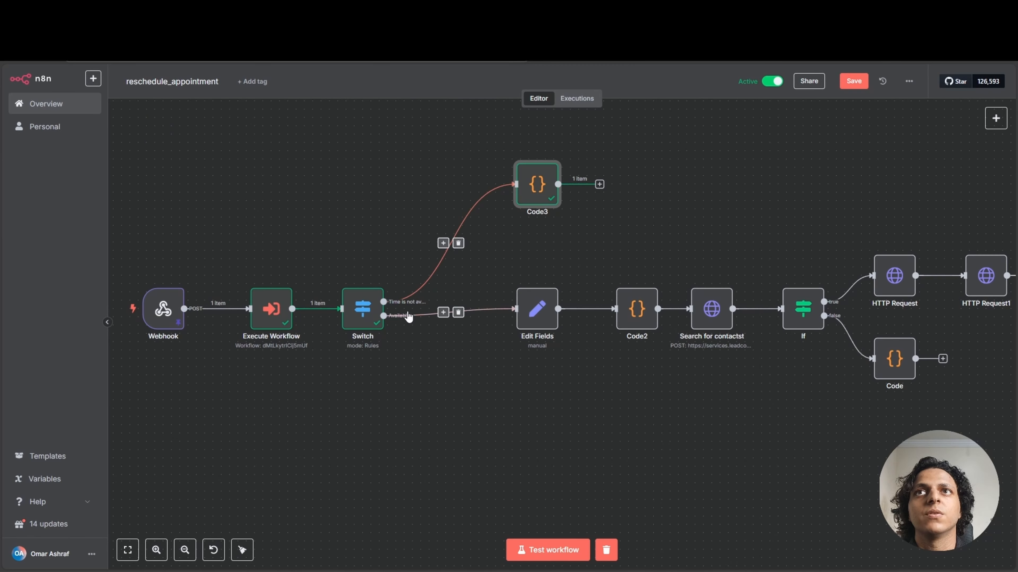
double_click(543, 192)
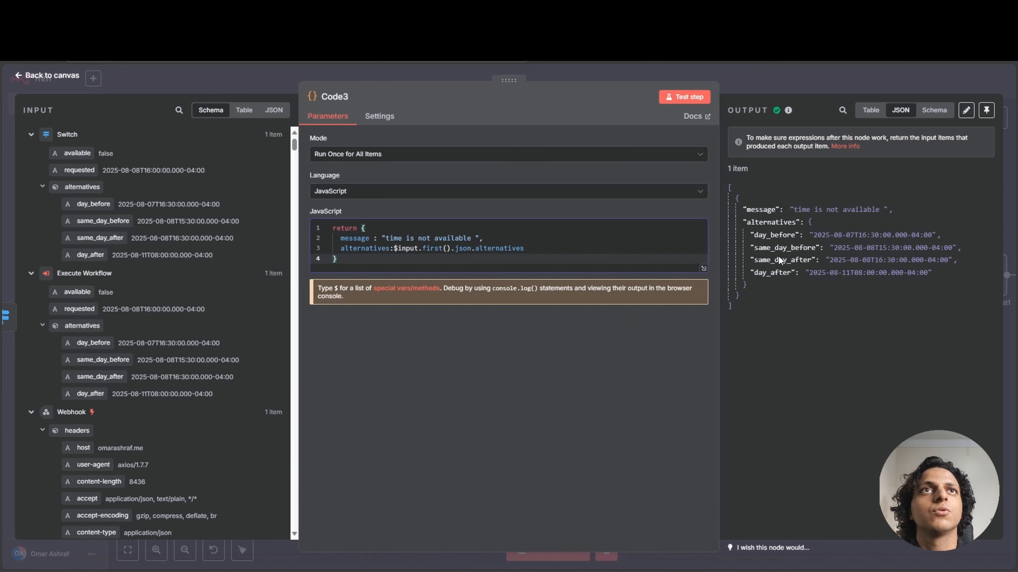
click(230, 82)
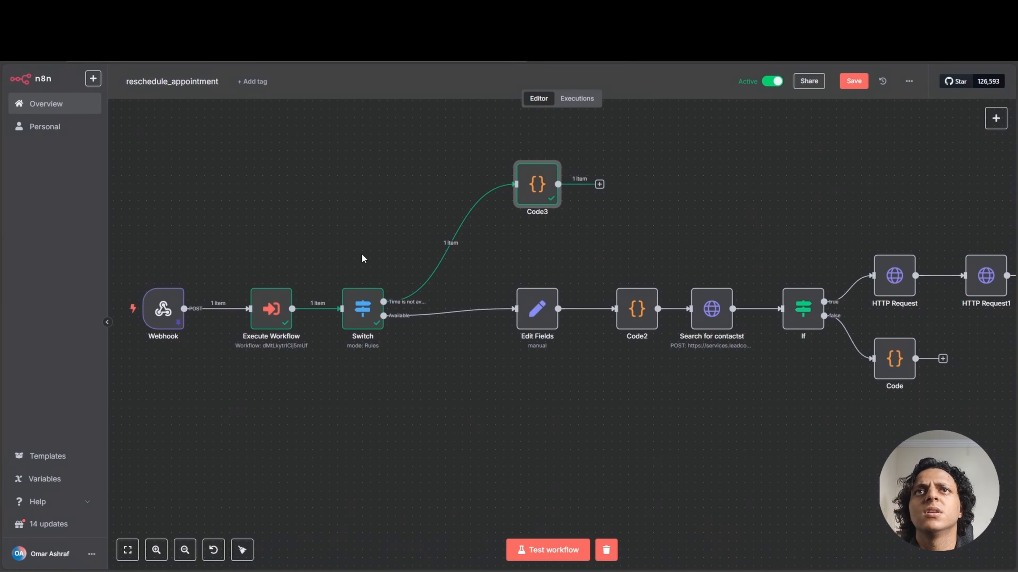
drag(559, 362, 381, 331)
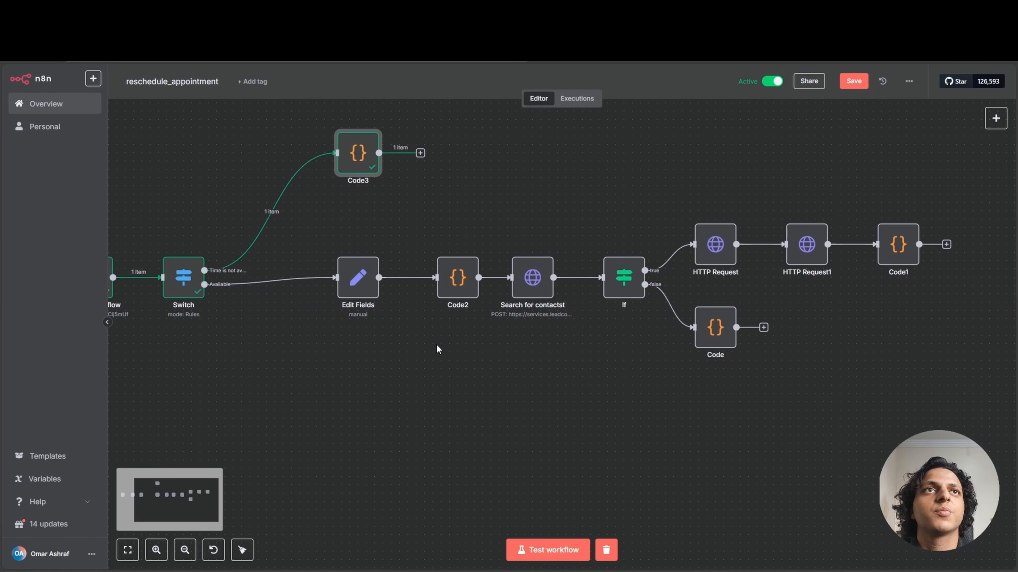
click(853, 81)
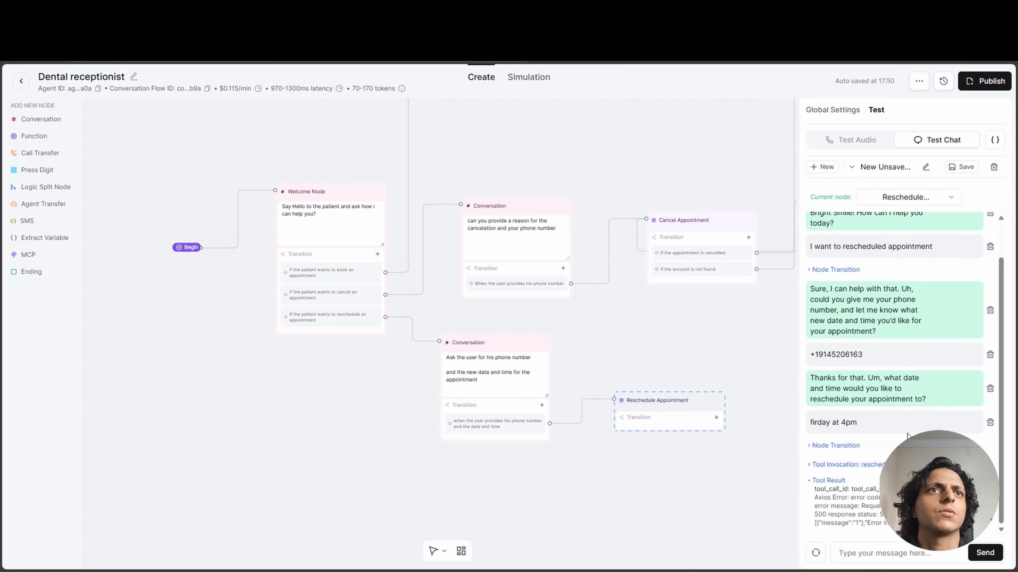
- Replace the 'firday at 4pm' reply with 'Friday at 3pm' and read the reschedule tool result
drag(809, 422, 856, 422)
click(990, 422)
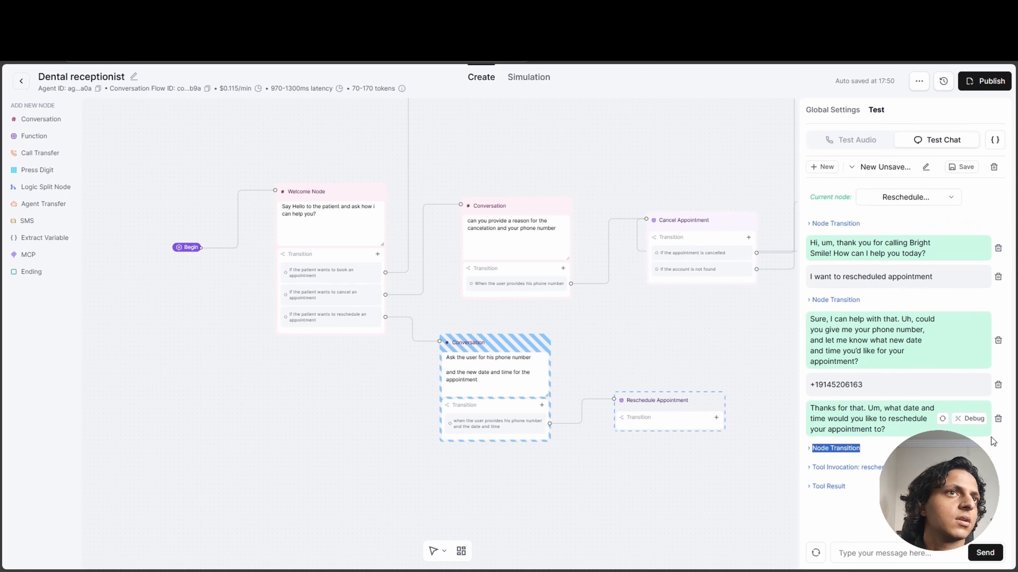
click(998, 452)
text(Friday at 3pm)
key(Return)
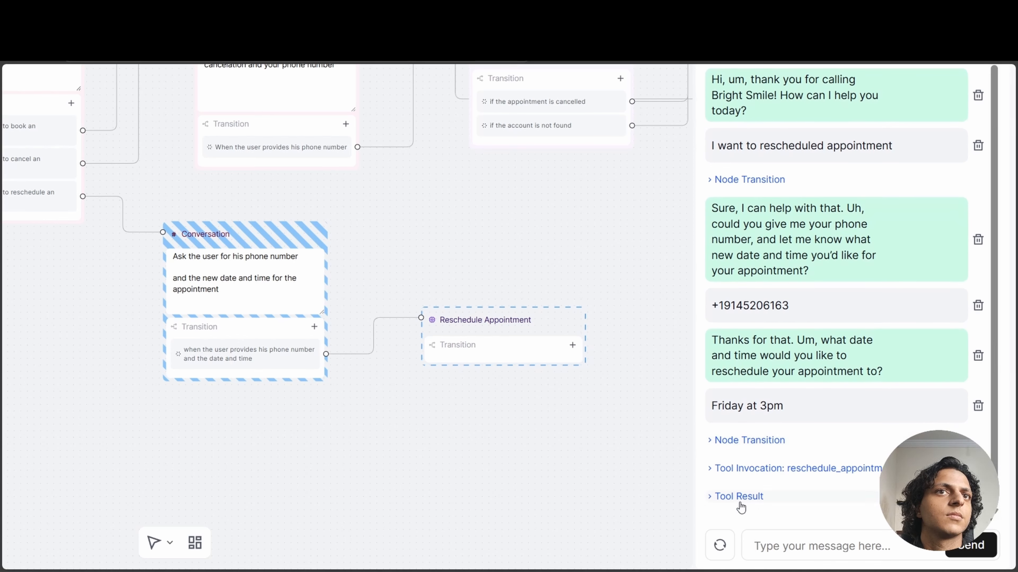
click(738, 498)
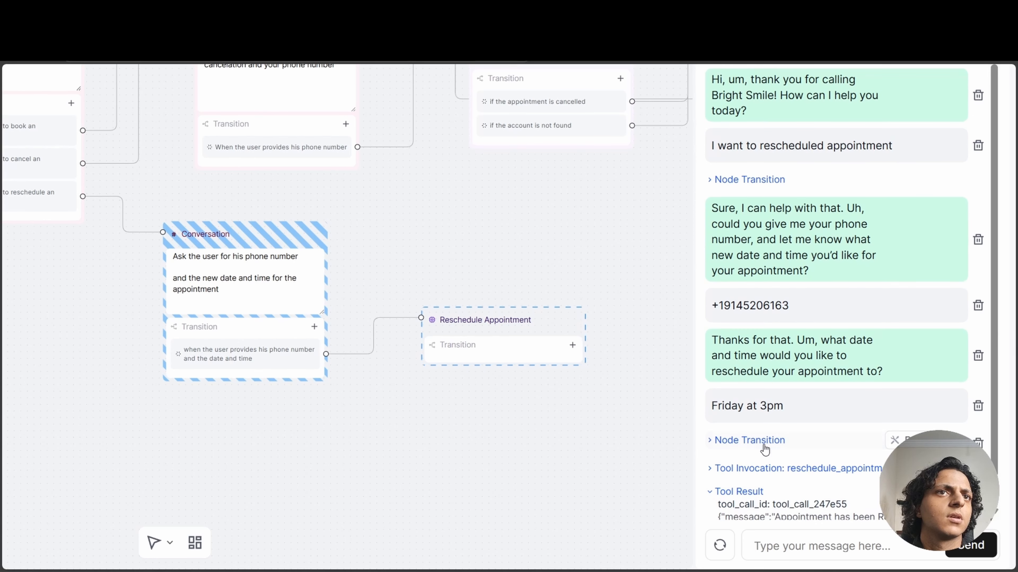
scroll(790, 494, down, 1)
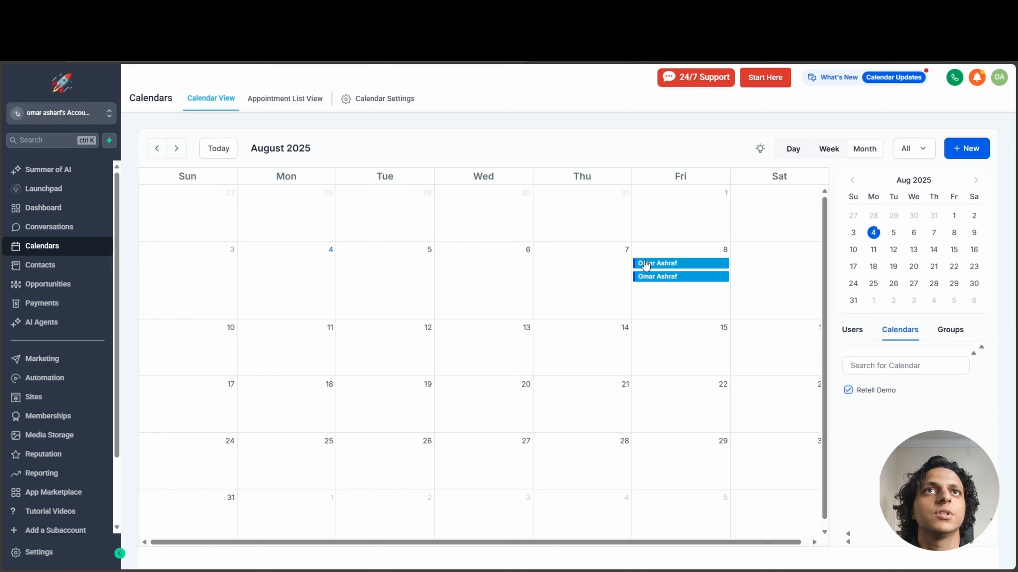
- Inspect the Friday, August 8 appointment in the month calendar view
mouse_move(686, 268)
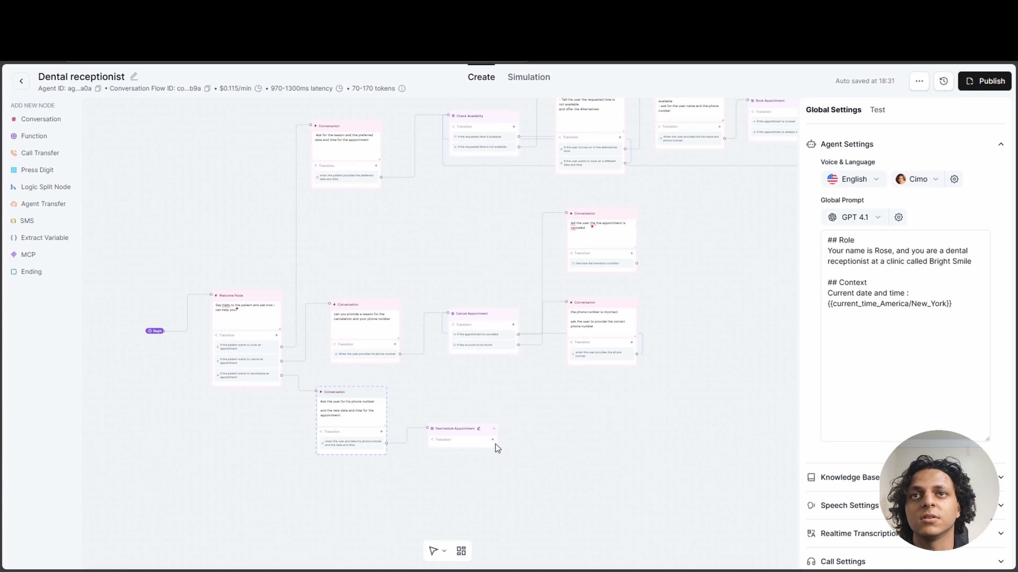
- Add an 'if the appointment is rescheduled' transition leading to a Conversation that informs the user
drag(537, 441, 500, 429)
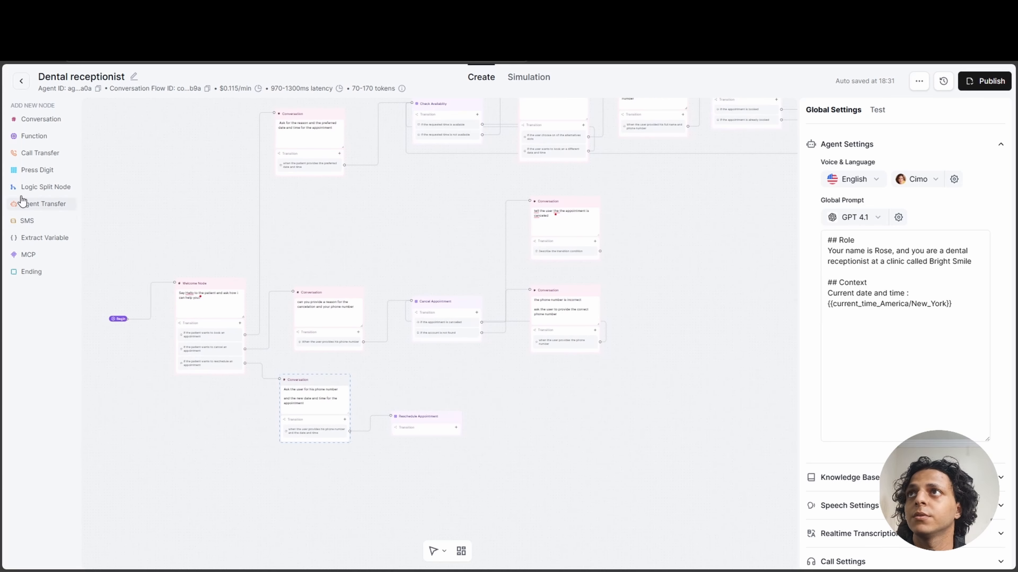
drag(47, 126, 520, 413)
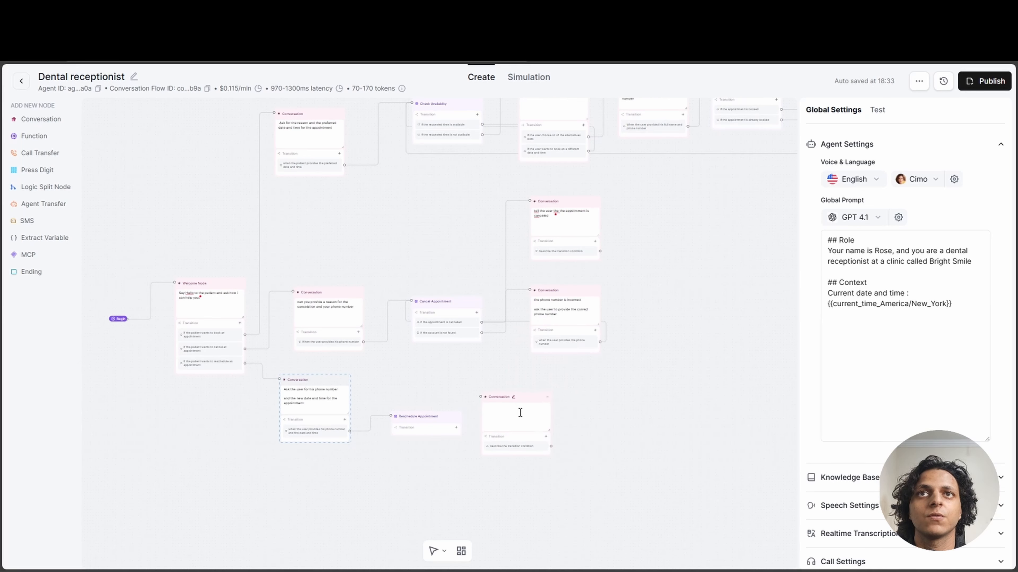
click(456, 428)
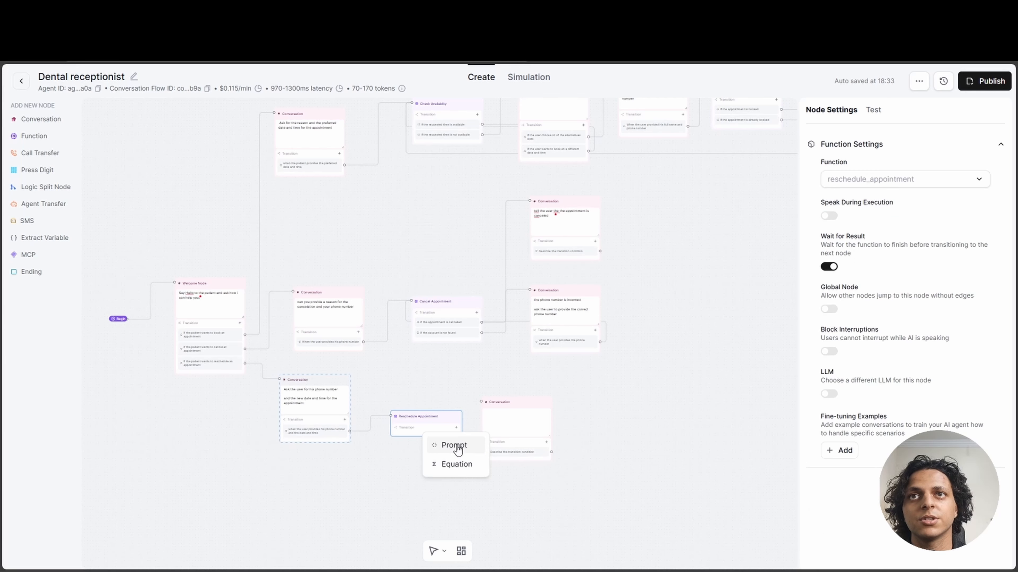
click(458, 450)
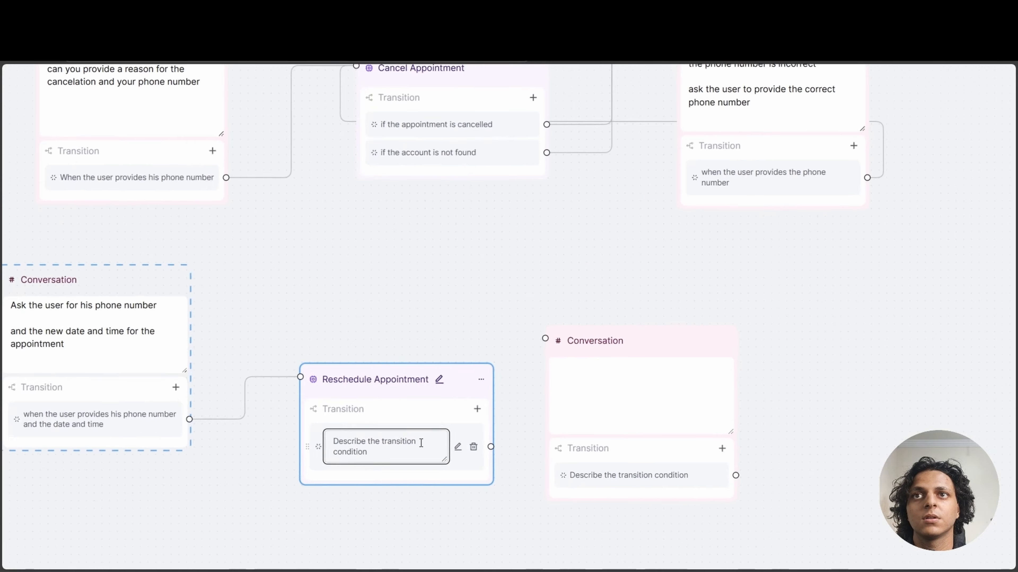
text(if the appointment is rescheduled)
drag(490, 447, 545, 338)
drag(595, 340, 634, 314)
click(653, 341)
text(Inform the user that the appointment is rescheduled)
click(450, 351)
- Add a second transition 'if the appointment is not rescheduled' to Reschedule Appointment
click(401, 381)
text(if the appointment is not rescheduled)
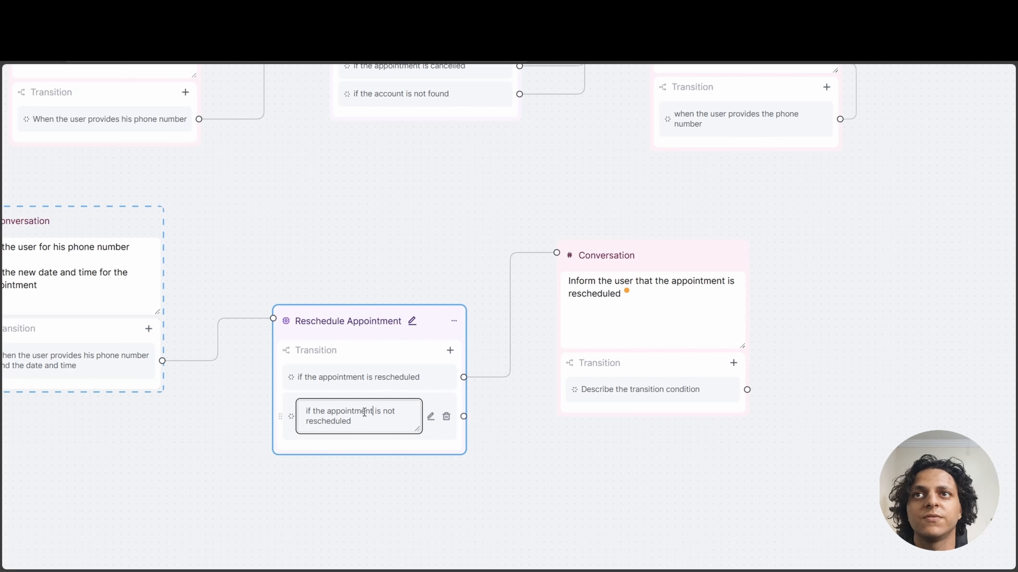
click(543, 479)
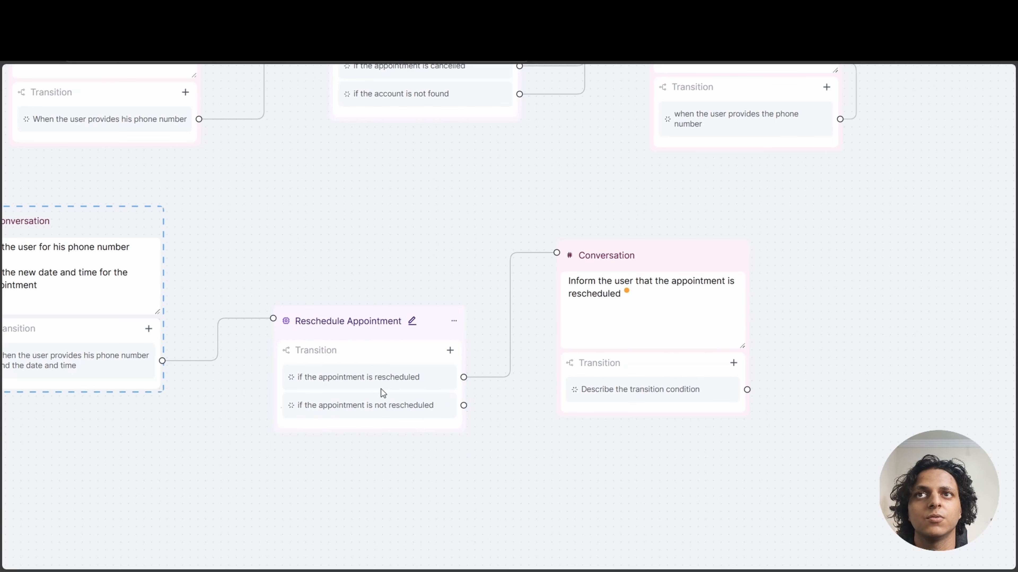
click(619, 333)
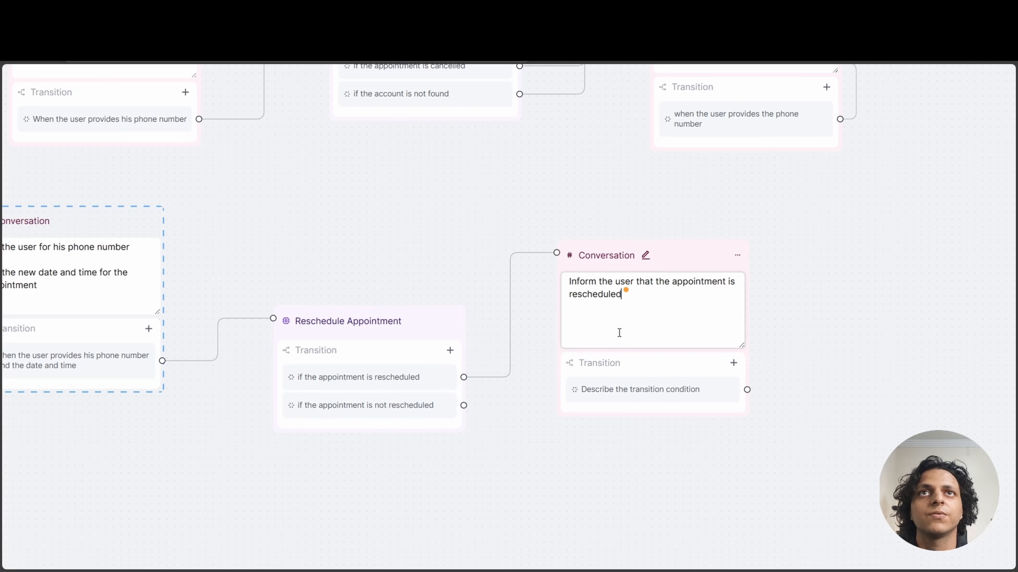
- Duplicate the Conversation node and connect the not-rescheduled branch to the copy
click(737, 255)
click(775, 309)
scroll(464, 198, down, 3)
drag(573, 247, 499, 378)
drag(433, 332, 461, 376)
- Append 'say the provided alternatives' to its prompt and loop its transition back to Reschedule Appointment
click(521, 427)
key(Return)
key(Return)
text(say the provided alternatives)
click(521, 509)
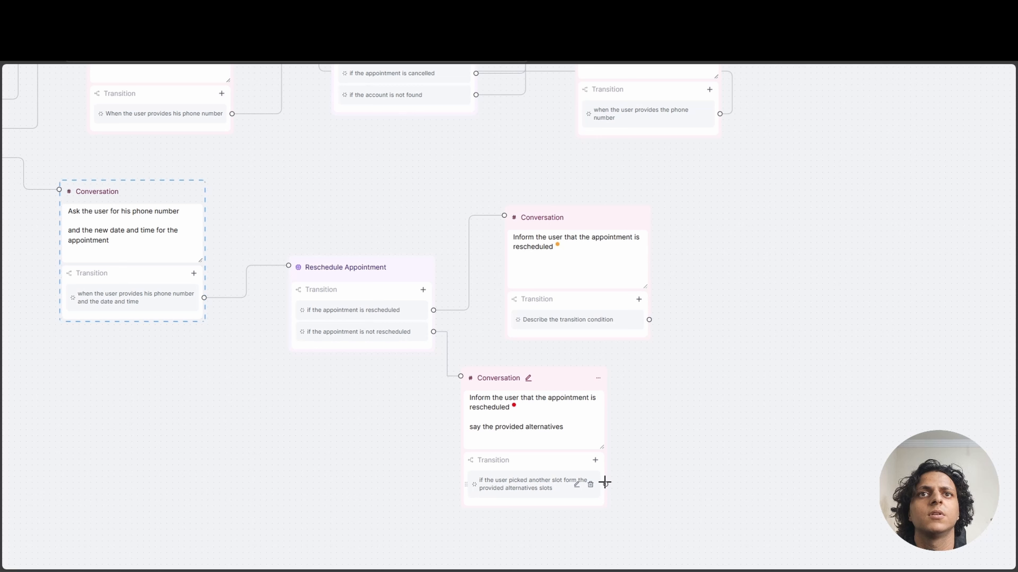
drag(606, 484, 287, 266)
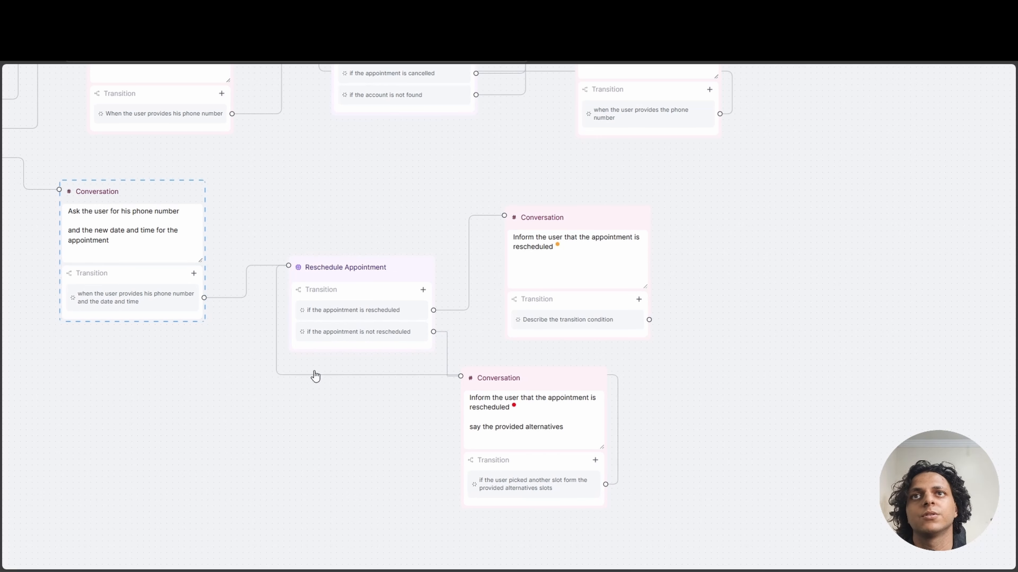
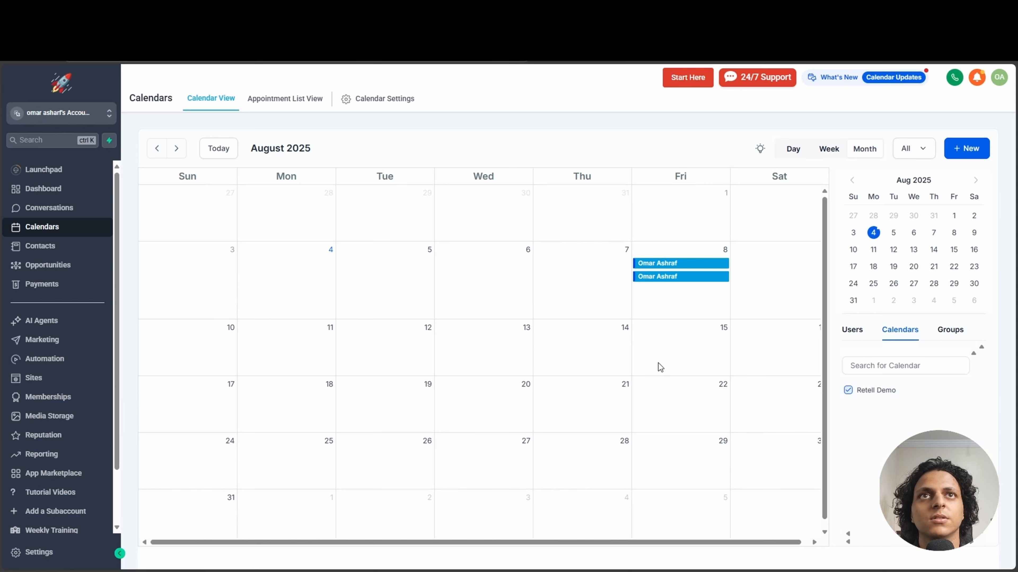
- Verify the Wednesday, Aug 6 3:00–3:30 PM booking, then end the reschedule test call and return to the calendar
key(F5)
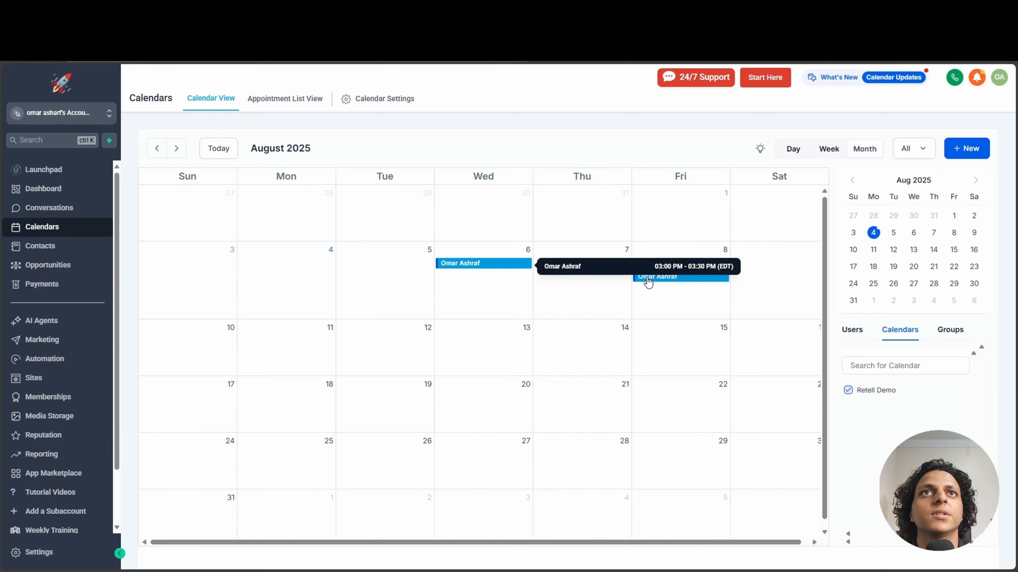
click(563, 263)
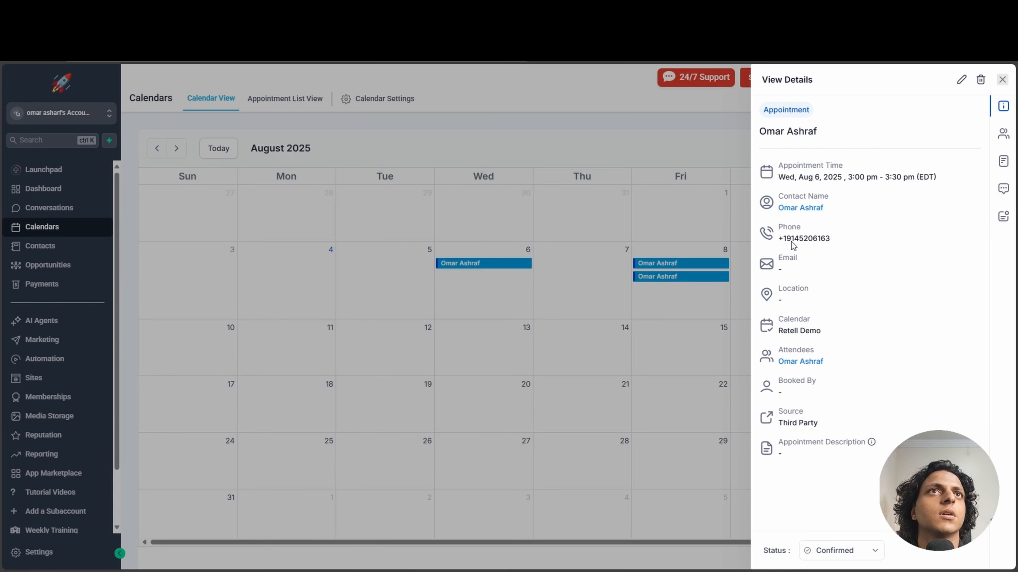
click(738, 282)
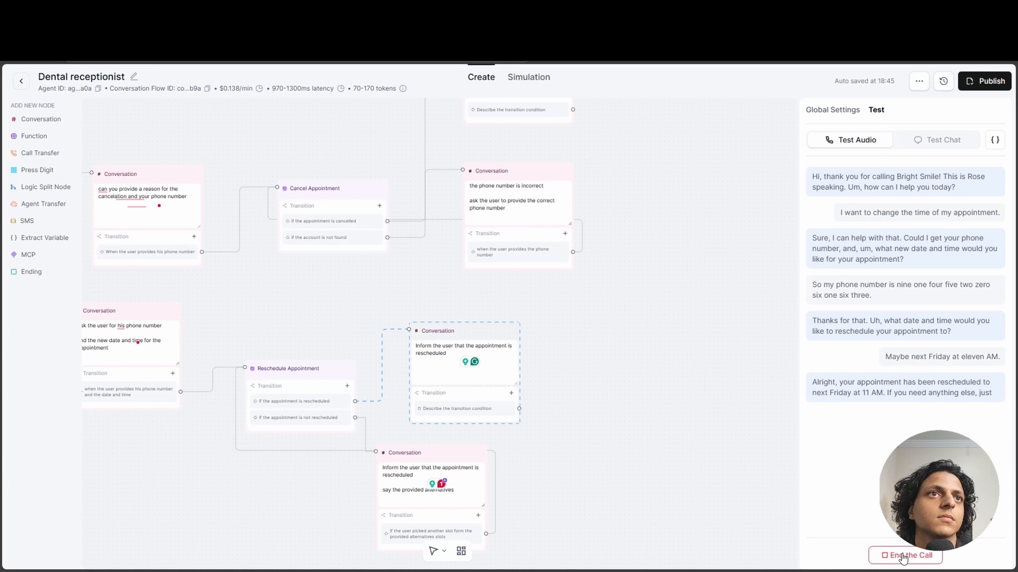
click(883, 556)
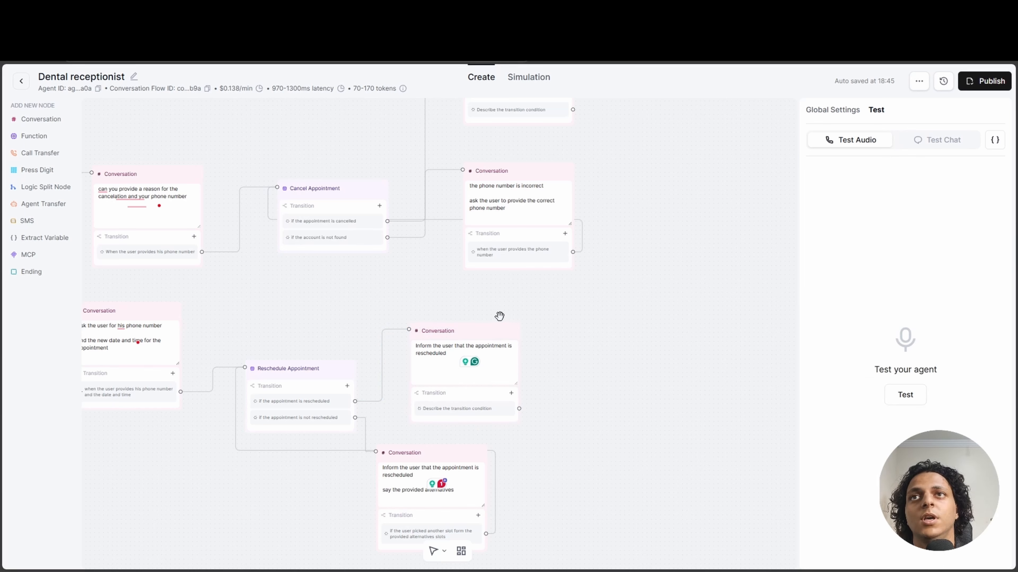
click(359, 21)
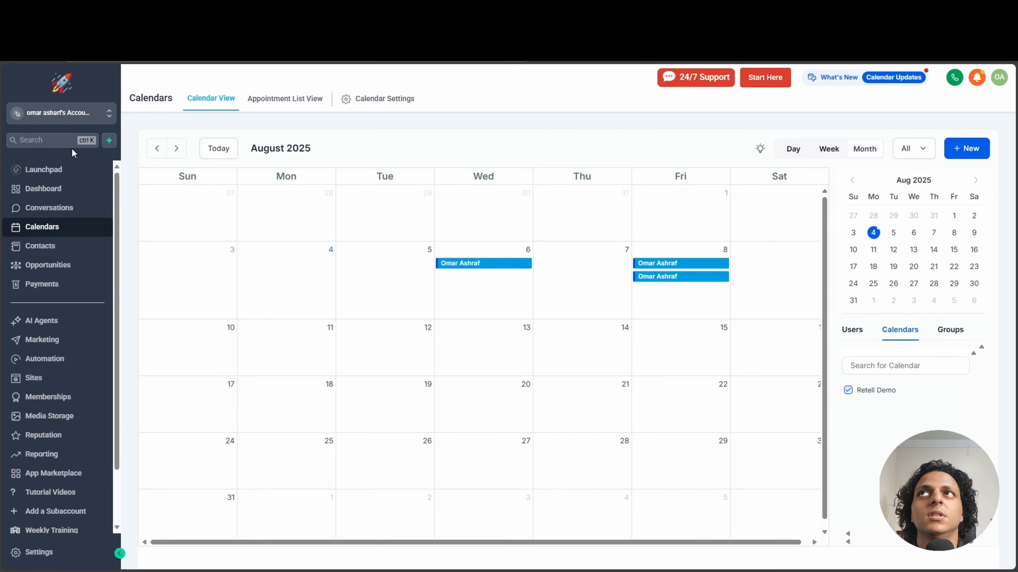
- Reload the calendar and check the appointment now shows Friday, Aug 8, 11:00–11:30 AM
click(31, 52)
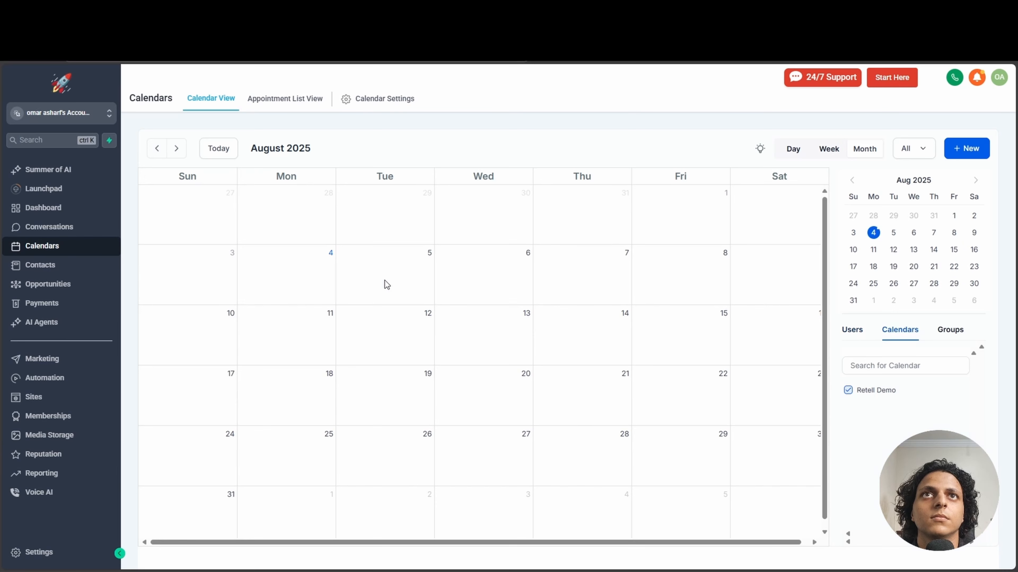
mouse_move(686, 261)
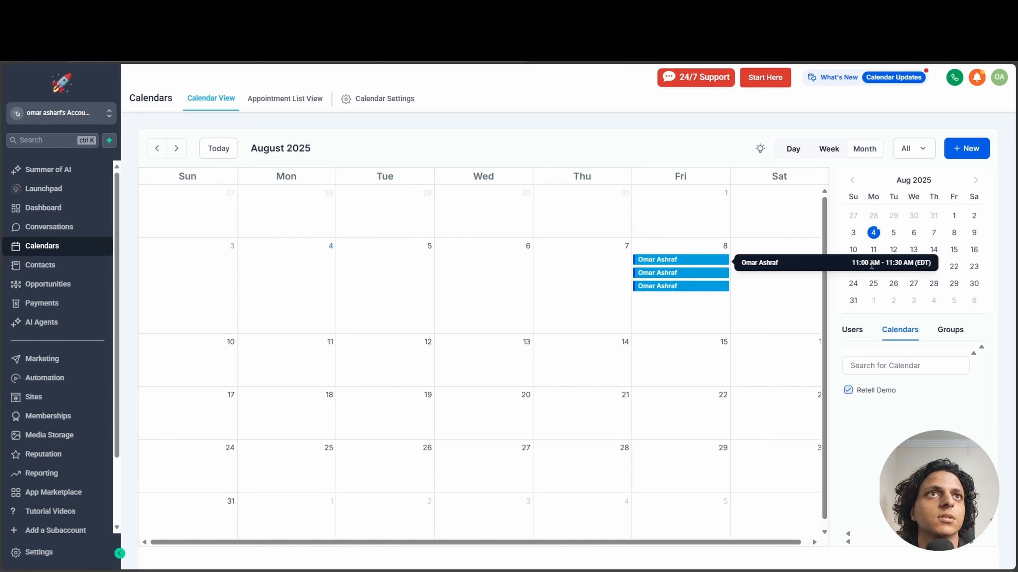
scroll(714, 236, right, 1)
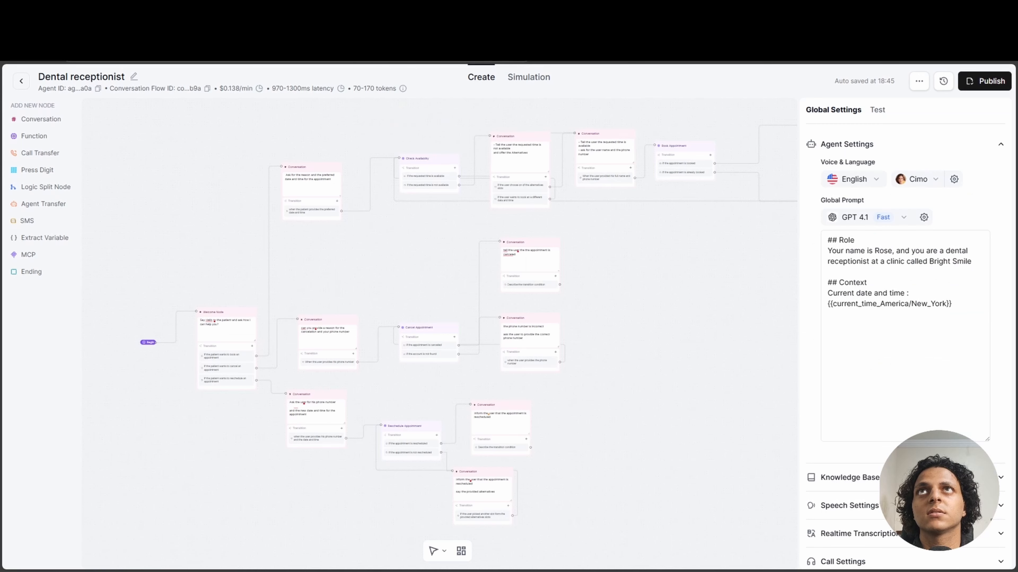
- Run an audio test call requesting a cancellation, restarting it once, then reload the GoHighLevel calendar
click(877, 110)
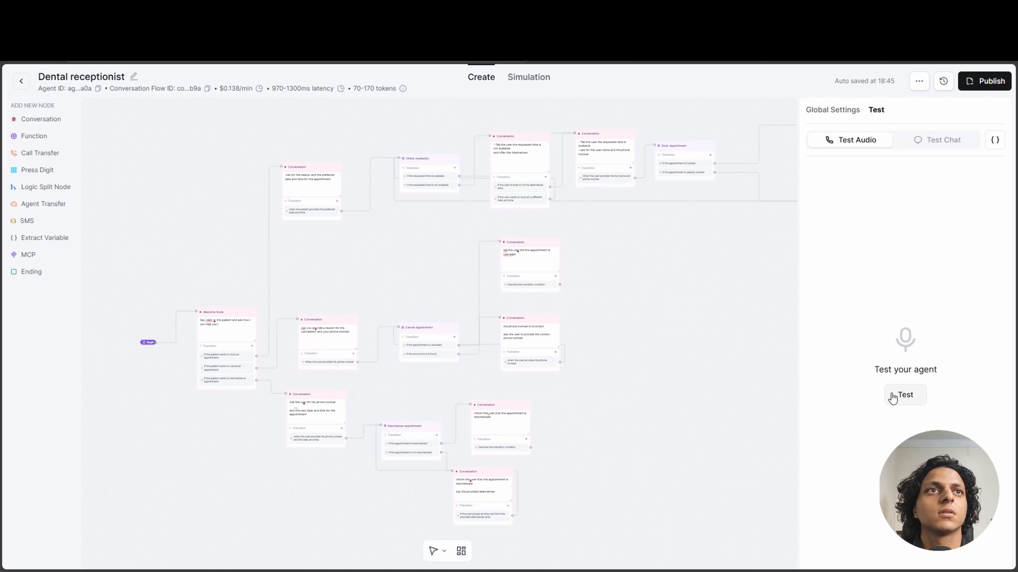
click(903, 393)
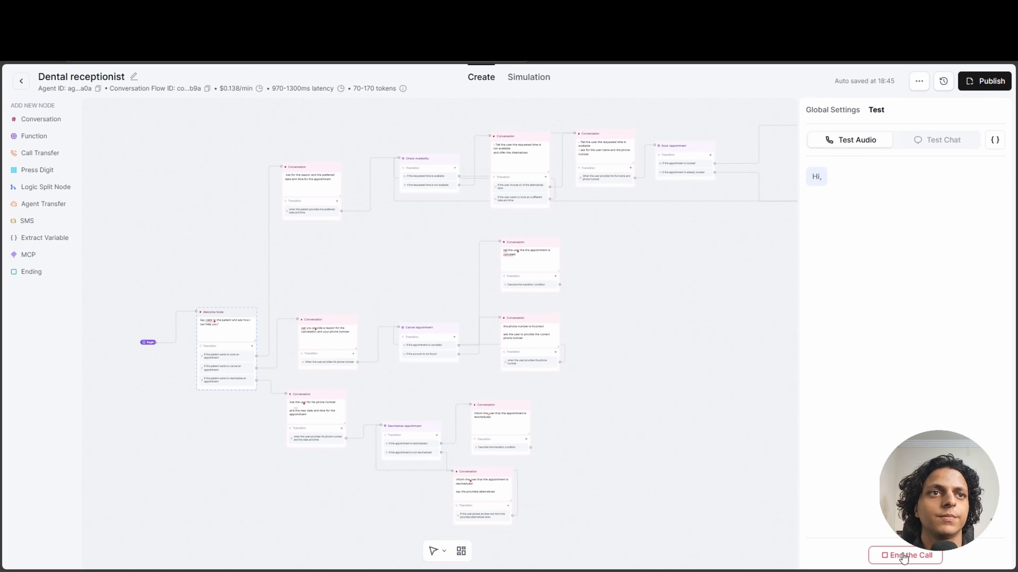
click(906, 402)
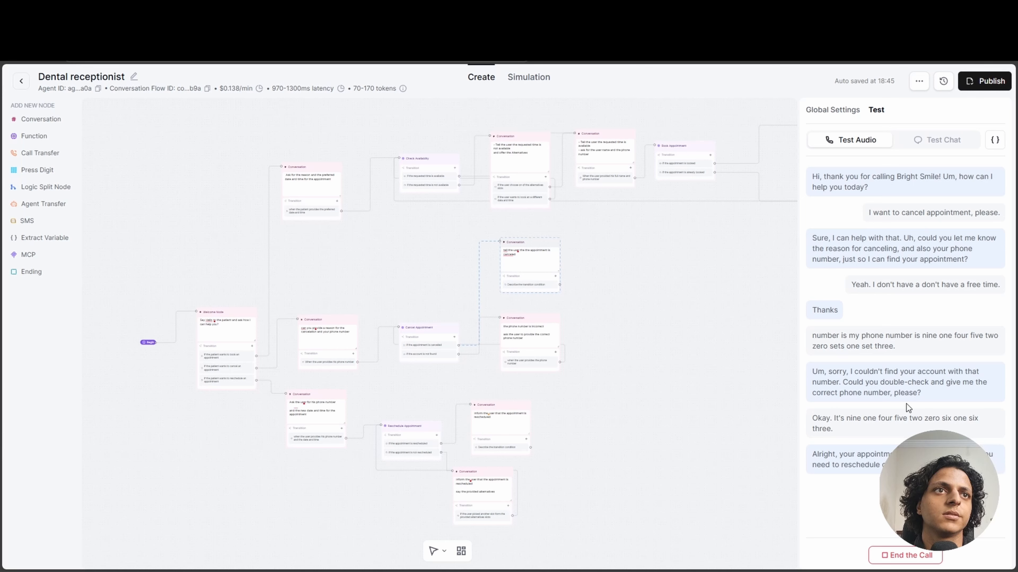
click(892, 560)
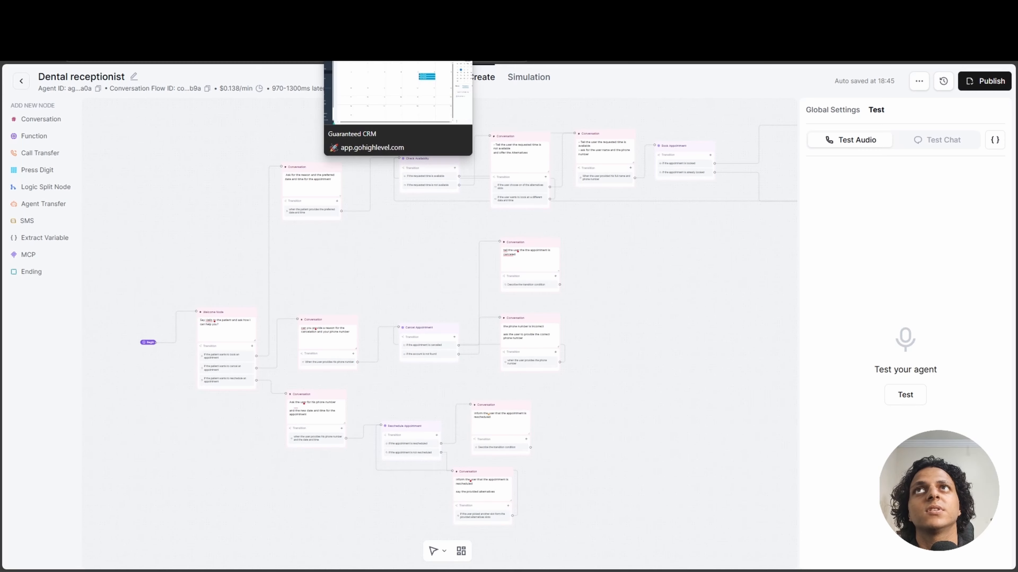
click(361, 30)
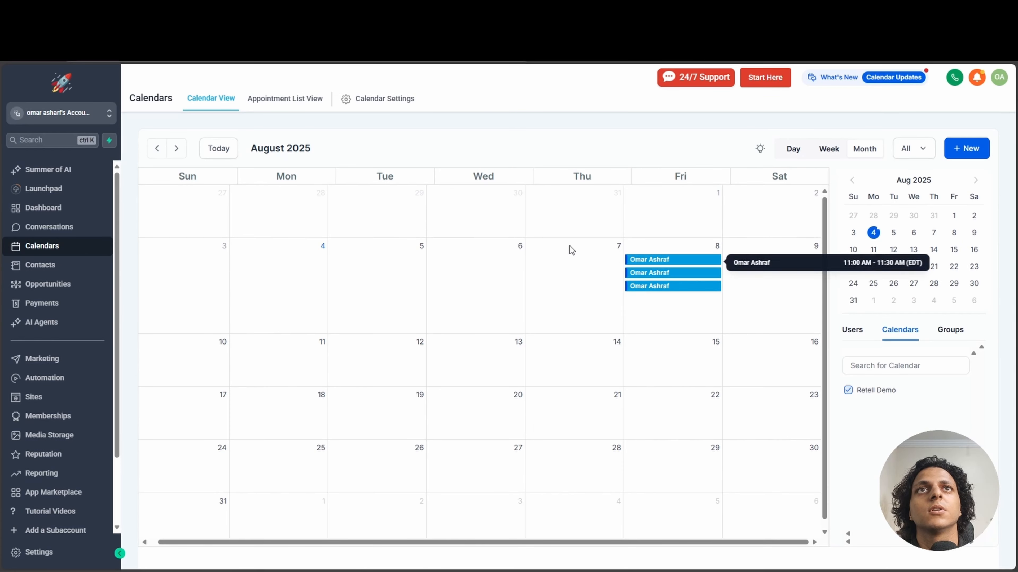
click(44, 51)
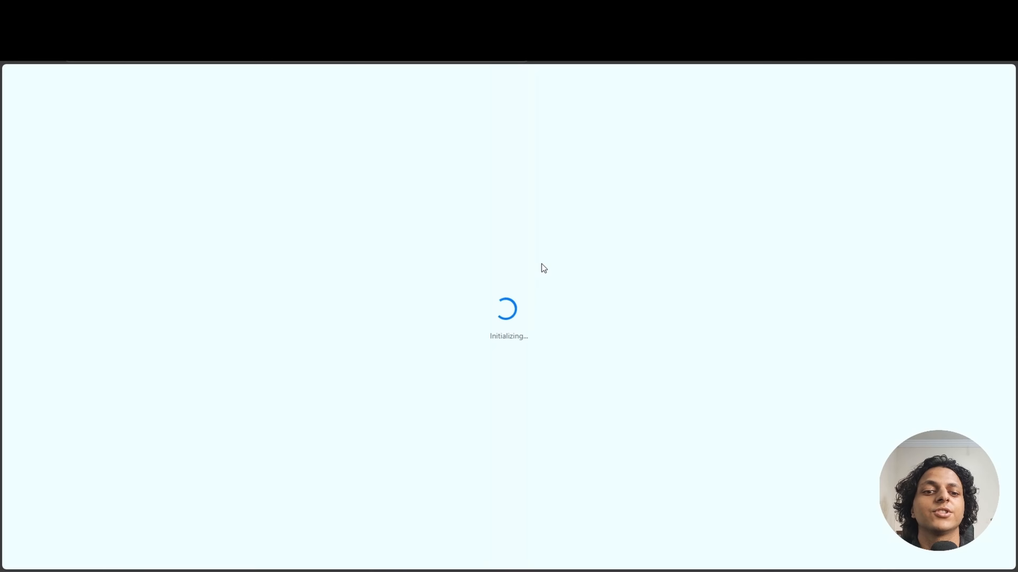